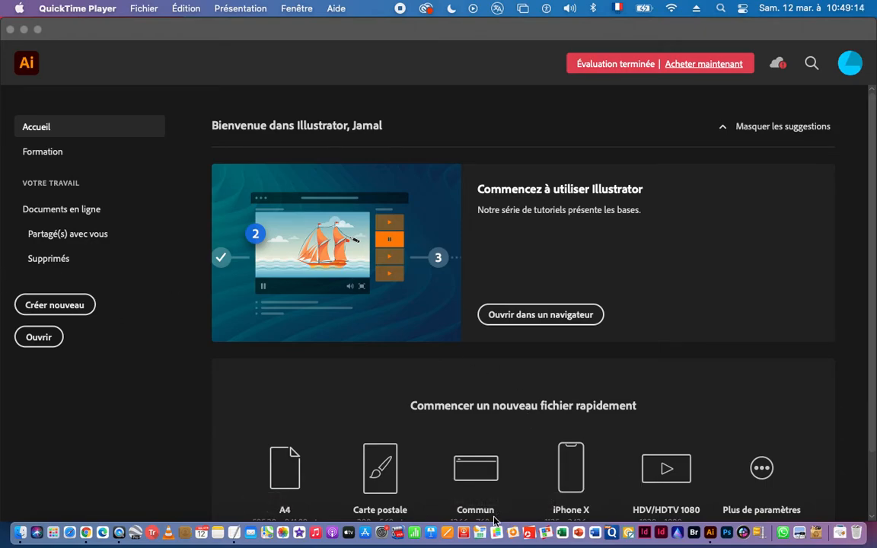
# - Create a new A4 document and set up the Paintbrush with no fill and the Ovale 3 pt brush
pyautogui.click(283, 468)
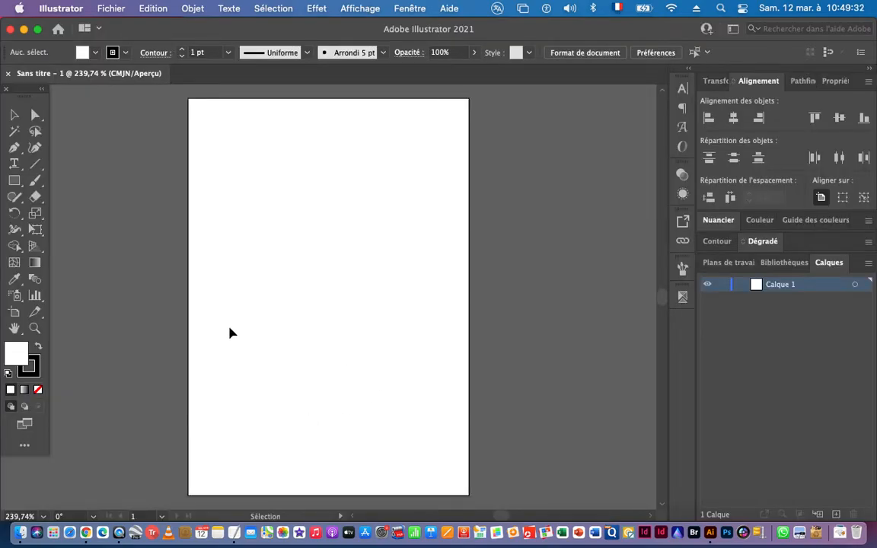
pyautogui.click(35, 181)
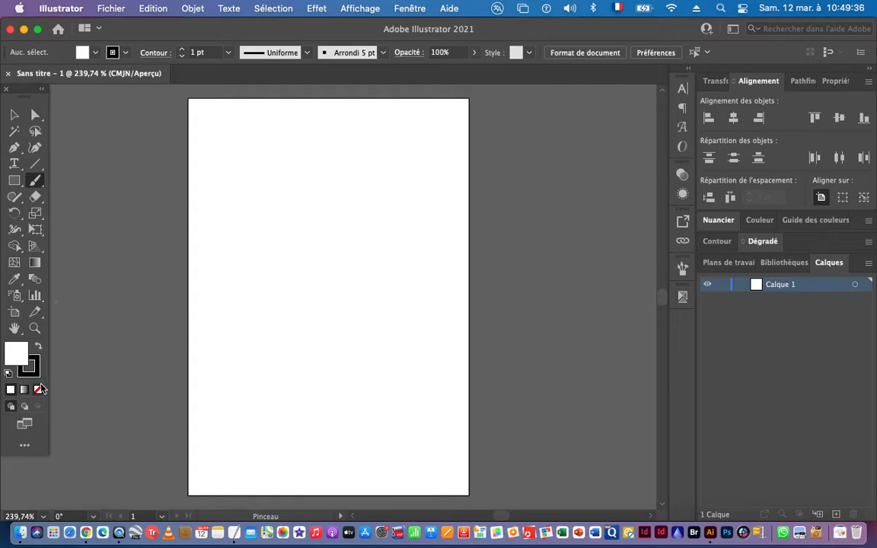
pyautogui.click(38, 390)
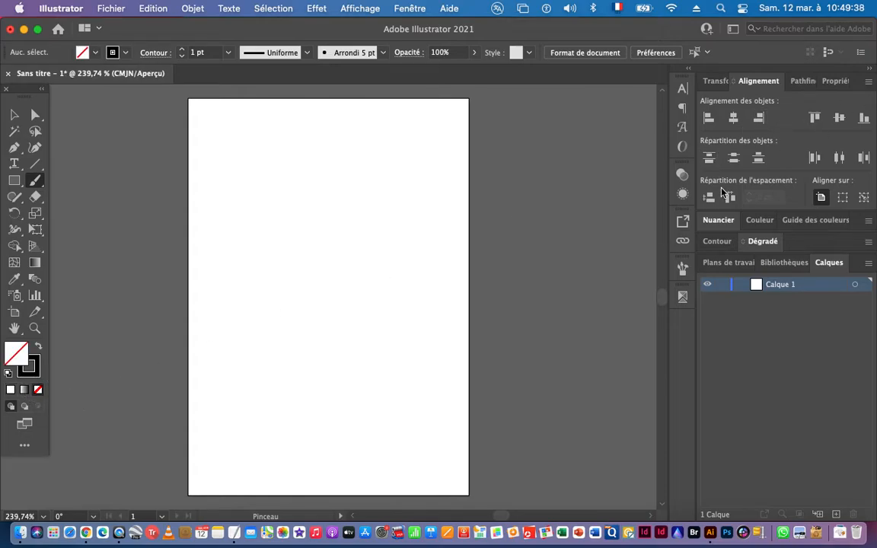
pyautogui.click(683, 270)
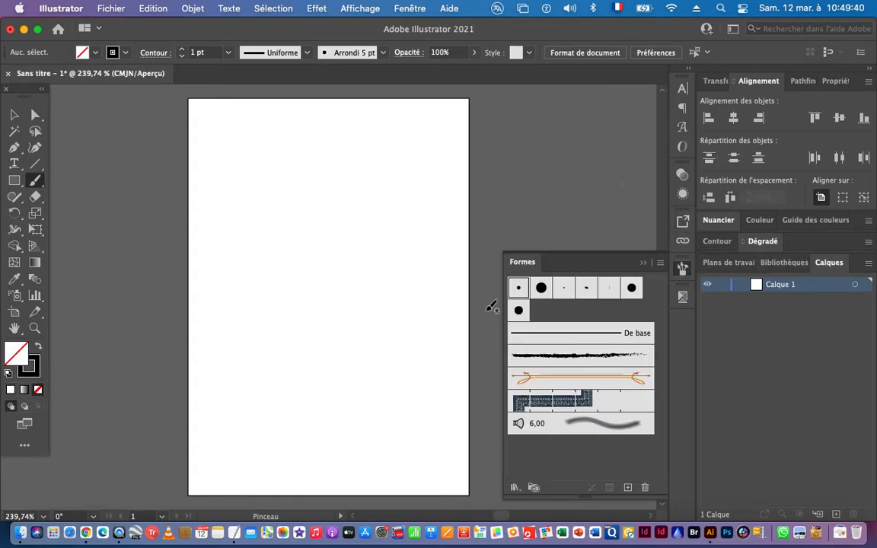
pyautogui.click(563, 288)
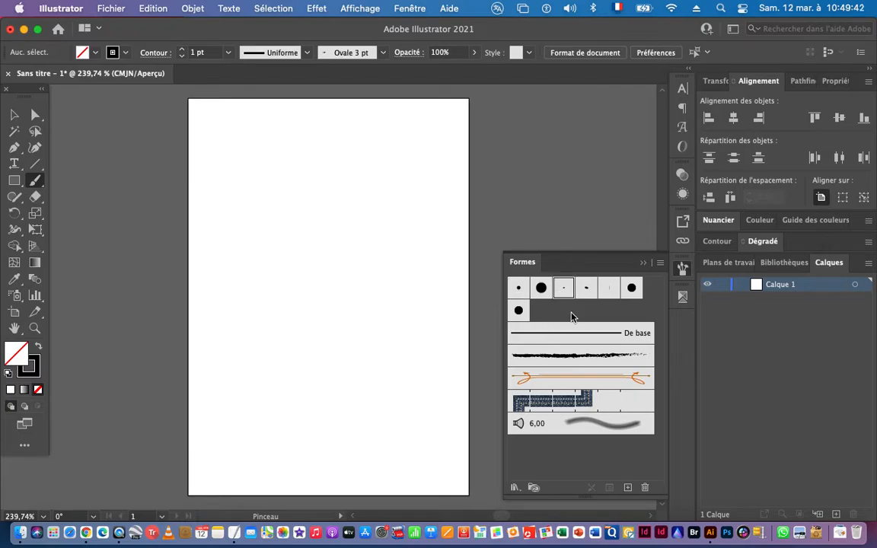
pyautogui.click(683, 270)
# - Paint a capital H and a capital M side by side in the upper-left corner of the artboard
pyautogui.click(275, 202)
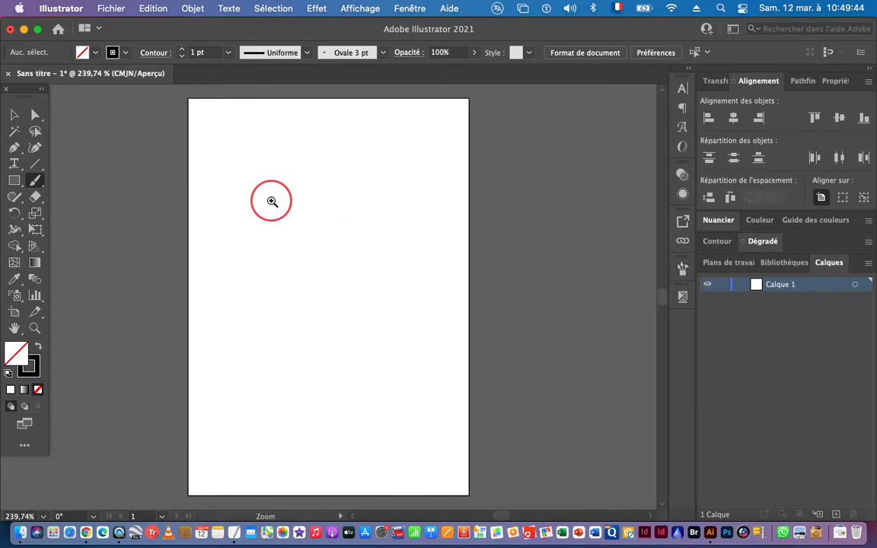
pyautogui.moveTo(337, 162); pyautogui.dragTo(329, 288)
pyautogui.moveTo(207, 279); pyautogui.dragTo(311, 279)
pyautogui.moveTo(554, 277); pyautogui.dragTo(414, 232)
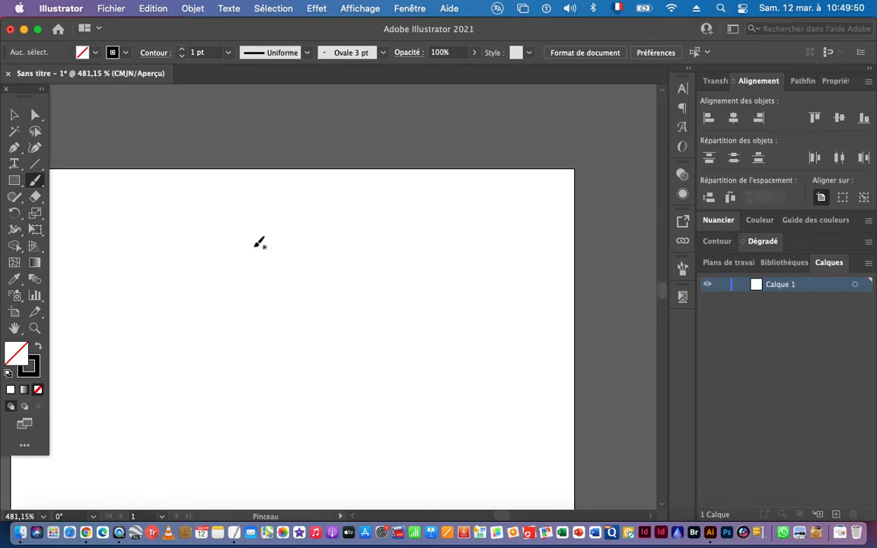
pyautogui.moveTo(188, 228); pyautogui.dragTo(458, 228)
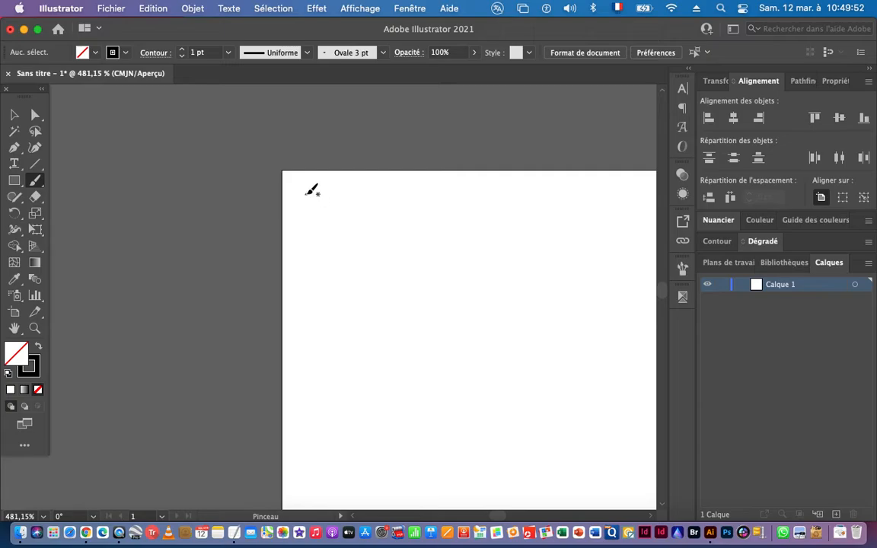
pyautogui.moveTo(304, 190); pyautogui.dragTo(303, 237)
pyautogui.moveTo(304, 214)
pyautogui.mouseDown()
pyautogui.moveTo(332, 214)
pyautogui.moveTo(326, 195)
pyautogui.moveTo(330, 238)
pyautogui.mouseUp()
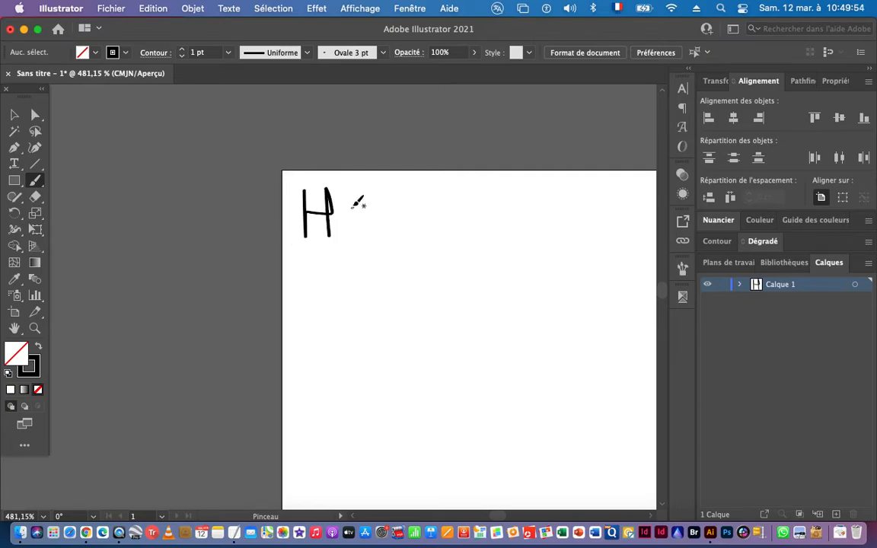
pyautogui.moveTo(358, 189)
pyautogui.mouseDown()
pyautogui.moveTo(390, 185)
pyautogui.moveTo(395, 236)
pyautogui.mouseUp()
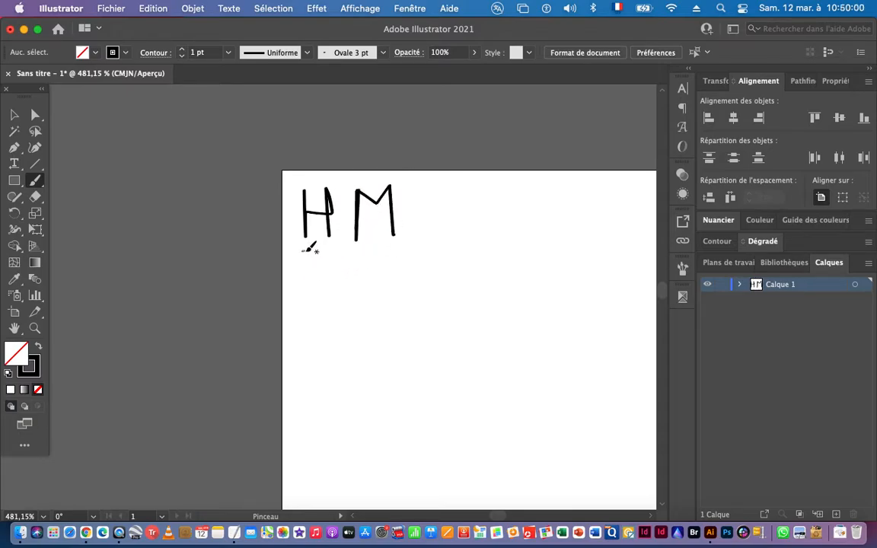
# - Paint a small circle around the foot of each vertical stroke of the capital H and M
pyautogui.moveTo(313, 253); pyautogui.dragTo(388, 241)
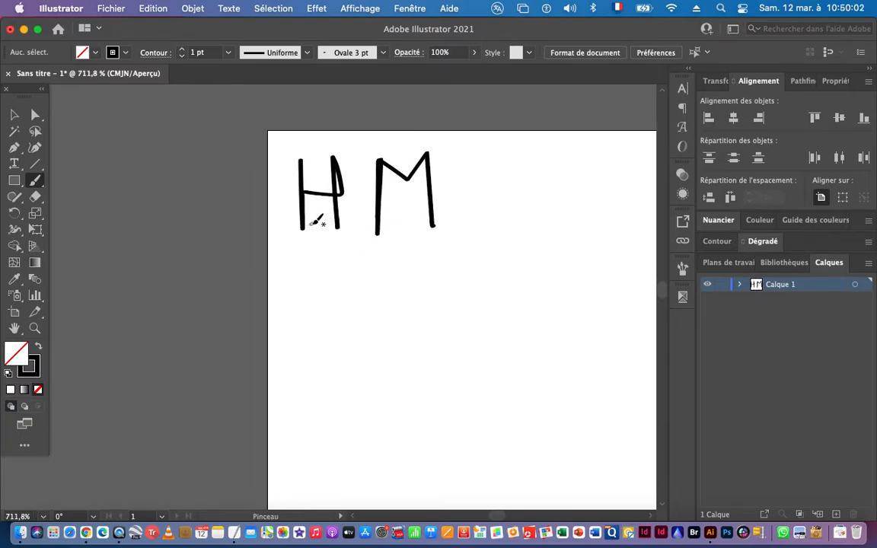
pyautogui.moveTo(296, 221)
pyautogui.mouseDown()
pyautogui.moveTo(338, 219)
pyautogui.moveTo(334, 233)
pyautogui.moveTo(381, 230)
pyautogui.mouseUp()
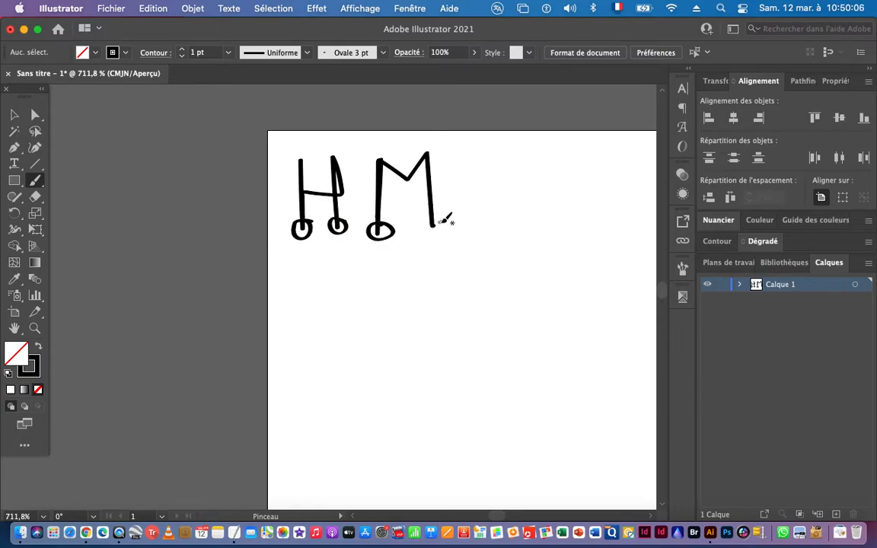
pyautogui.moveTo(440, 222)
pyautogui.mouseDown()
pyautogui.moveTo(417, 229)
pyautogui.moveTo(427, 238)
pyautogui.mouseUp()
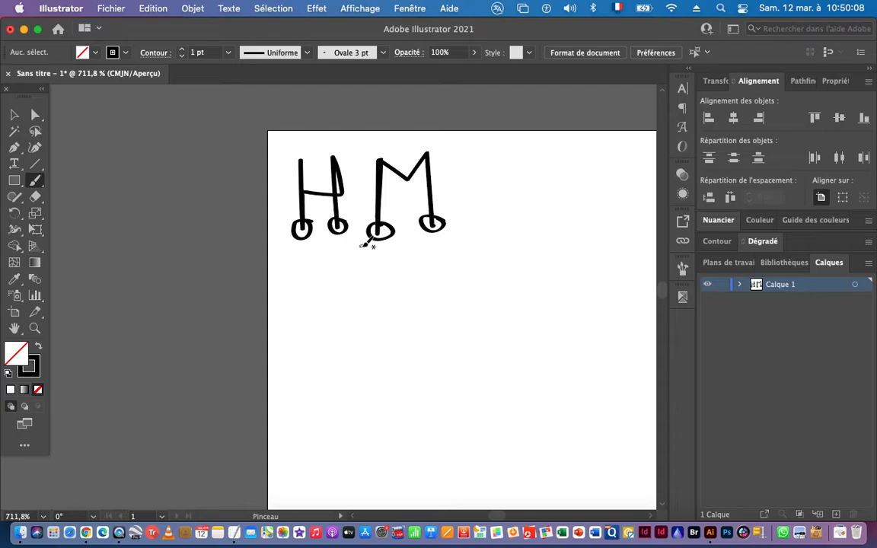
# - Paint a lowercase h and a lowercase m beside the capital letters
pyautogui.moveTo(476, 259); pyautogui.dragTo(318, 265)
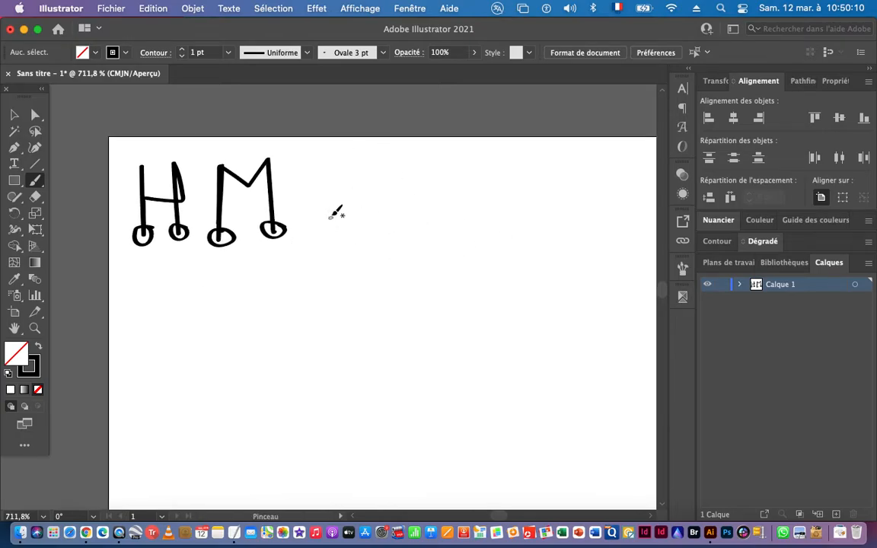
pyautogui.moveTo(327, 169)
pyautogui.mouseDown()
pyautogui.moveTo(329, 226)
pyautogui.moveTo(337, 192)
pyautogui.moveTo(351, 201)
pyautogui.moveTo(352, 223)
pyautogui.moveTo(353, 178)
pyautogui.mouseUp()
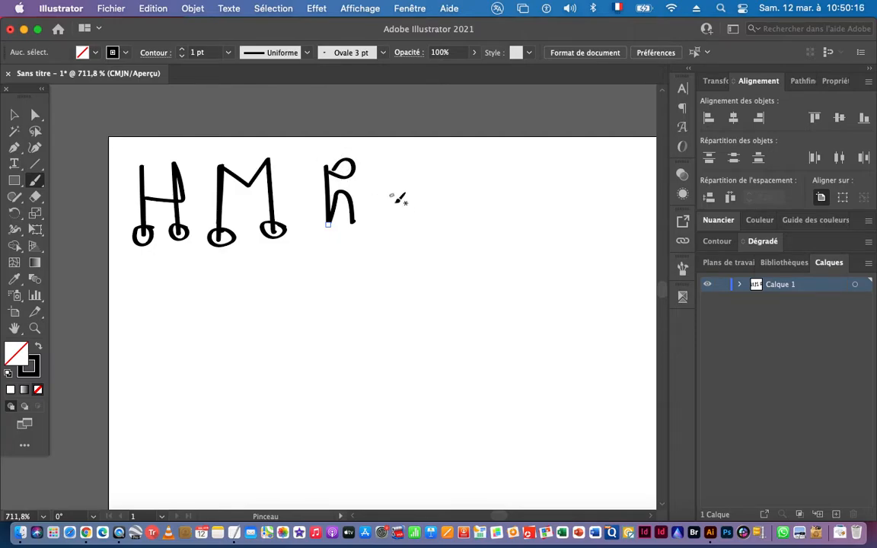
pyautogui.moveTo(383, 187)
pyautogui.mouseDown()
pyautogui.moveTo(384, 214)
pyautogui.moveTo(384, 200)
pyautogui.moveTo(397, 194)
pyautogui.moveTo(406, 214)
pyautogui.moveTo(407, 195)
pyautogui.moveTo(431, 211)
pyautogui.mouseUp()
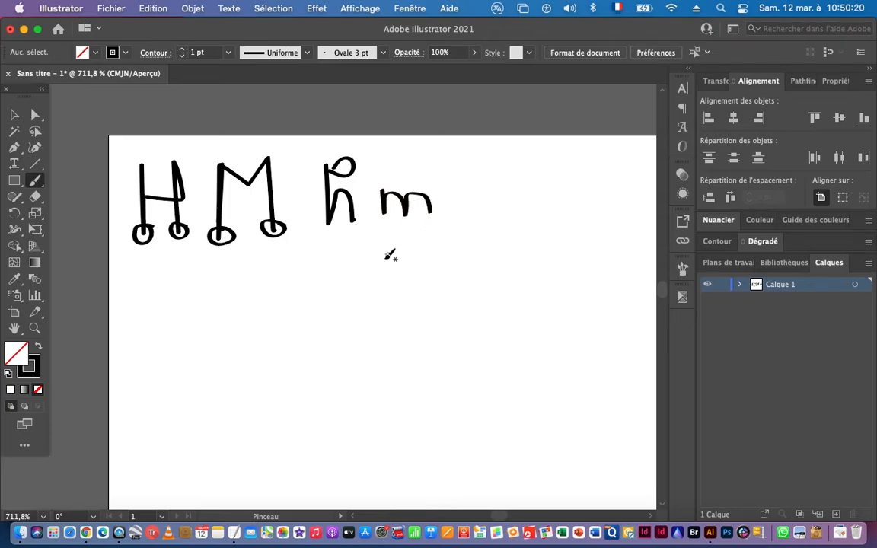
# - Paint short dashes under the feet of the lowercase h and m, two for the h and three for the m
pyautogui.scroll(-3, 391, 255)
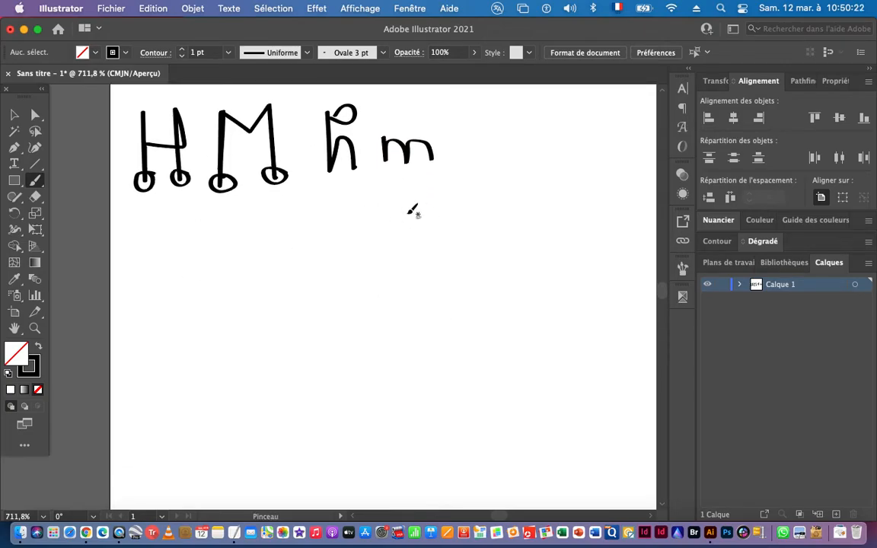
pyautogui.press('space')
pyautogui.moveTo(427, 203); pyautogui.dragTo(345, 208)
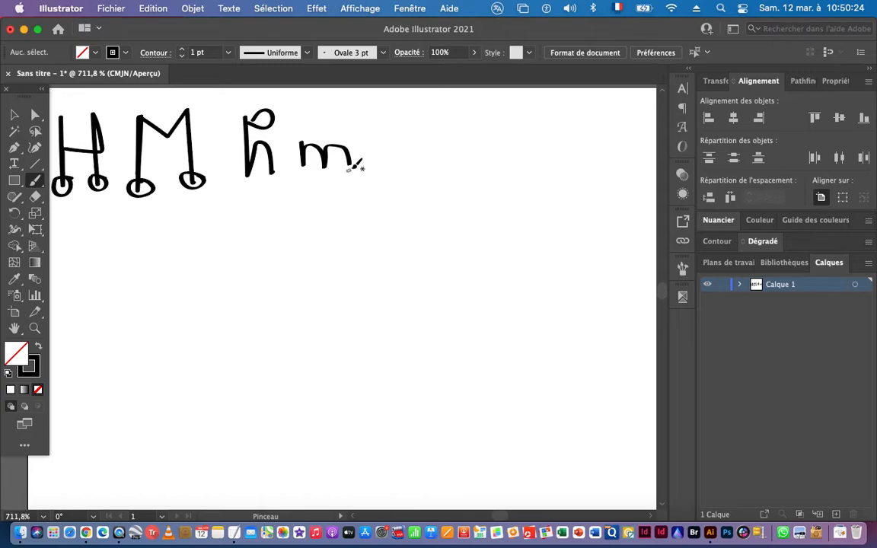
pyautogui.moveTo(346, 175); pyautogui.dragTo(260, 183)
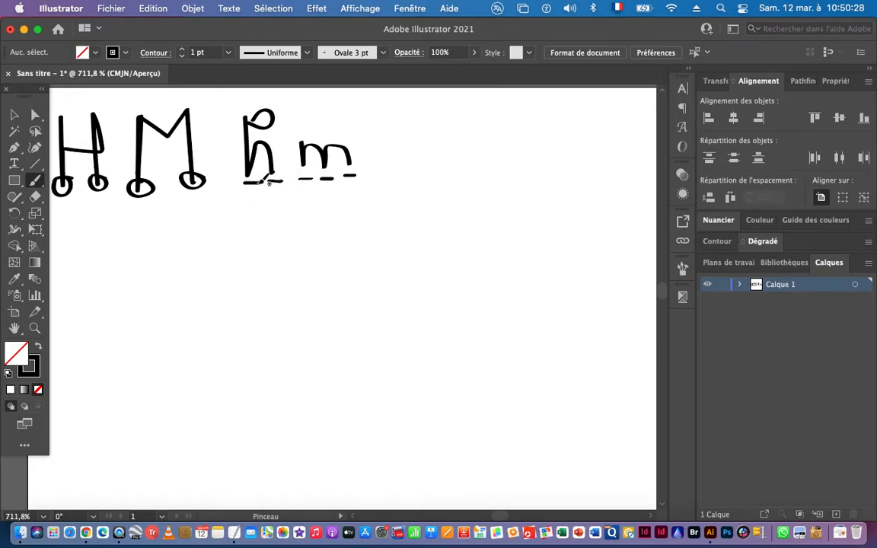
# - Paint a separate looped lowercase h to the right of the underlined letters
pyautogui.press('space')
pyautogui.moveTo(376, 206)
pyautogui.mouseDown()
pyautogui.moveTo(318, 267)
pyautogui.moveTo(334, 287)
pyautogui.mouseUp()
pyautogui.press('space')
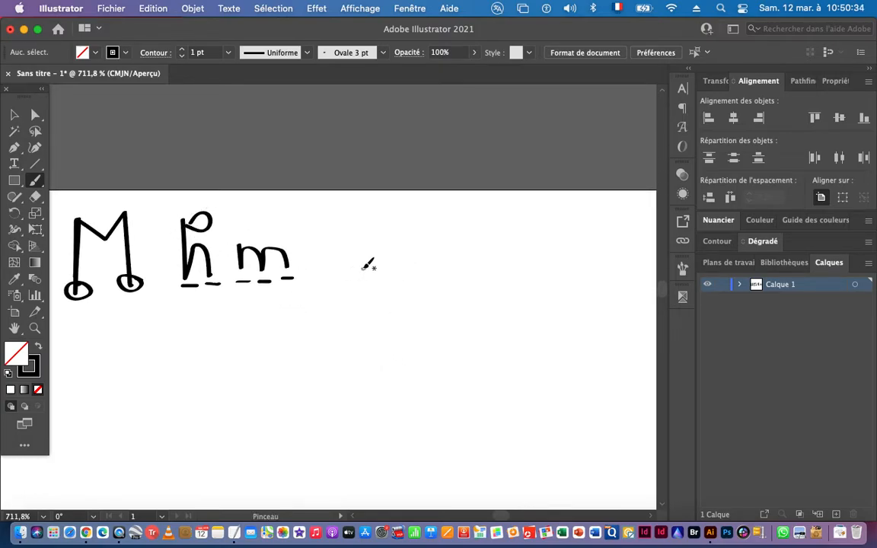
pyautogui.moveTo(367, 244)
pyautogui.mouseDown()
pyautogui.moveTo(359, 295)
pyautogui.moveTo(372, 262)
pyautogui.moveTo(383, 297)
pyautogui.mouseUp()
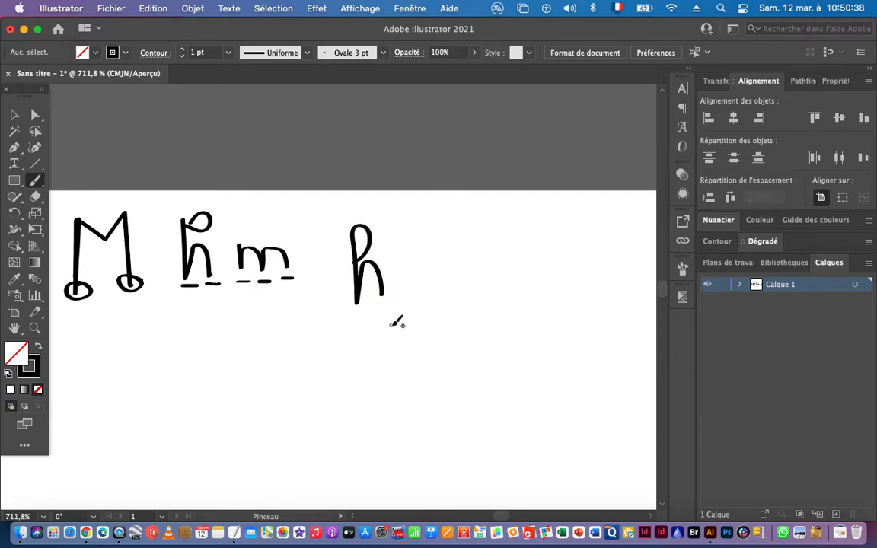
# - Paint a joined cursive hm monogram beside the looped h, thicken its strokes and add a lead-in stroke
pyautogui.moveTo(423, 228)
pyautogui.mouseDown()
pyautogui.moveTo(429, 283)
pyautogui.moveTo(444, 257)
pyautogui.moveTo(451, 284)
pyautogui.mouseUp()
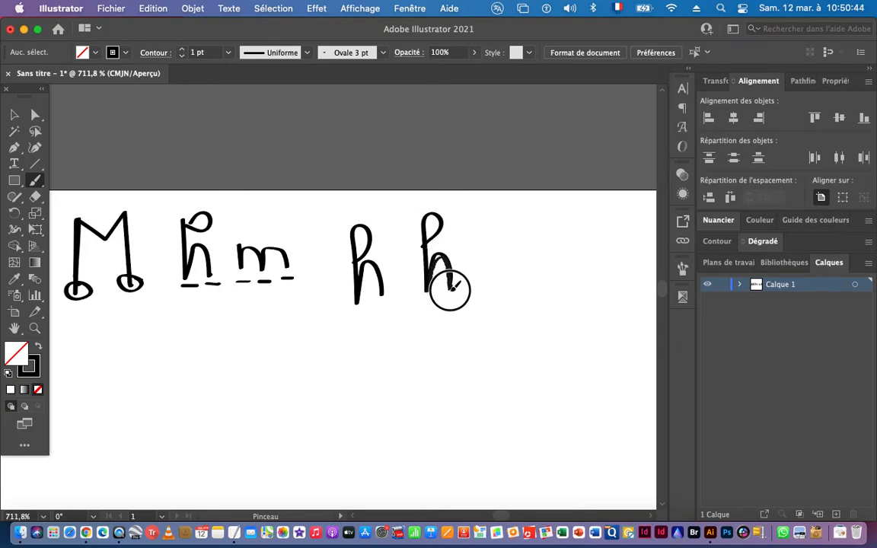
pyautogui.moveTo(451, 283); pyautogui.dragTo(473, 253)
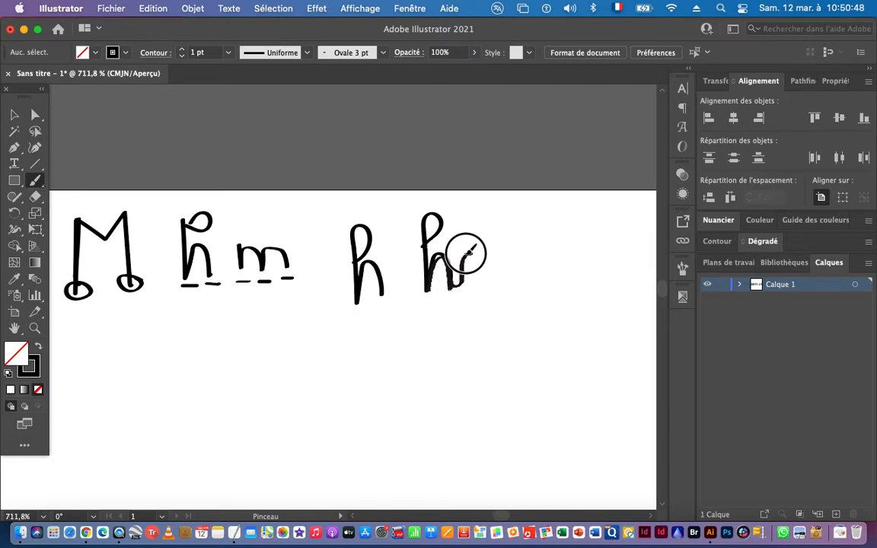
pyautogui.moveTo(450, 286)
pyautogui.mouseDown()
pyautogui.moveTo(471, 254)
pyautogui.moveTo(480, 282)
pyautogui.moveTo(479, 259)
pyautogui.moveTo(494, 263)
pyautogui.moveTo(497, 282)
pyautogui.moveTo(496, 261)
pyautogui.moveTo(513, 259)
pyautogui.moveTo(515, 287)
pyautogui.moveTo(503, 257)
pyautogui.moveTo(494, 261)
pyautogui.moveTo(494, 287)
pyautogui.moveTo(494, 268)
pyautogui.moveTo(477, 264)
pyautogui.moveTo(477, 289)
pyautogui.moveTo(473, 259)
pyautogui.moveTo(456, 287)
pyautogui.moveTo(440, 254)
pyautogui.moveTo(428, 287)
pyautogui.moveTo(433, 263)
pyautogui.moveTo(442, 260)
pyautogui.moveTo(450, 278)
pyautogui.moveTo(436, 255)
pyautogui.moveTo(427, 287)
pyautogui.moveTo(428, 214)
pyautogui.moveTo(439, 221)
pyautogui.moveTo(427, 245)
pyautogui.moveTo(396, 250)
pyautogui.moveTo(420, 249)
pyautogui.moveTo(442, 223)
pyautogui.moveTo(432, 244)
pyautogui.moveTo(395, 248)
pyautogui.moveTo(433, 241)
pyautogui.mouseUp()
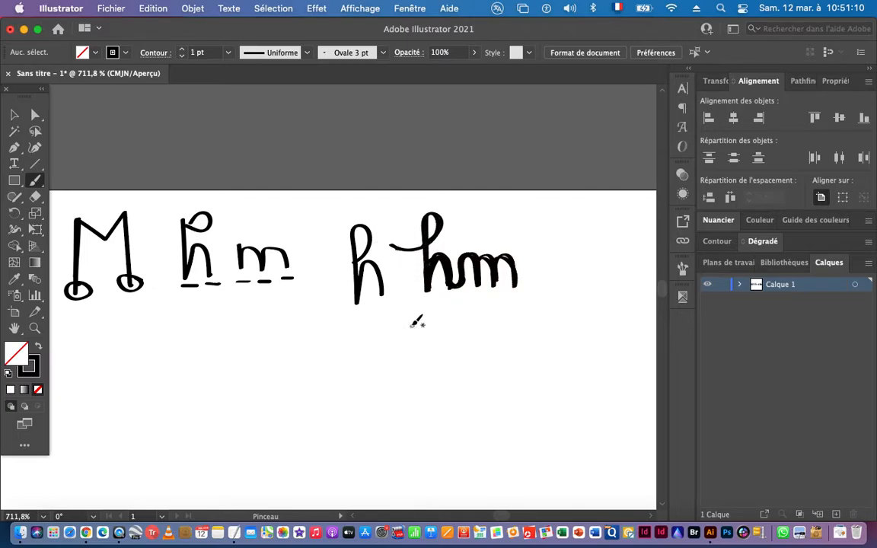
# - Delete the standalone looped h between the underlined letters and the joined hm monogram
pyautogui.press('v')
pyautogui.click(356, 295)
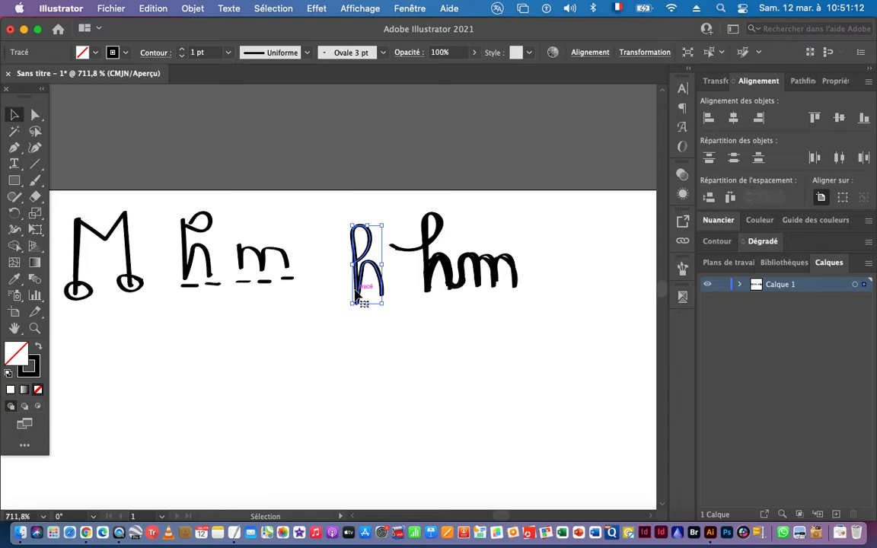
pyautogui.press('BackSpace')
# - Select the whole joined hm monogram and move it closer to the underlined lowercase letters
pyautogui.moveTo(378, 201); pyautogui.dragTo(541, 332)
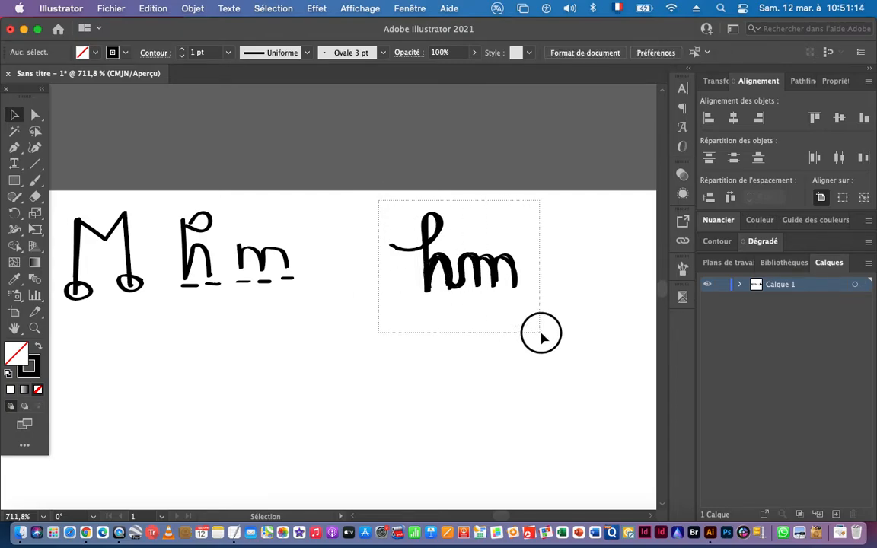
pyautogui.moveTo(456, 268); pyautogui.dragTo(396, 261)
pyautogui.click(423, 343)
pyautogui.moveTo(500, 346); pyautogui.dragTo(414, 342)
pyautogui.moveTo(500, 360); pyautogui.dragTo(451, 332)
# - With the Paintbrush, paint the Arabic letters ه and م to the right of the hm monogram
pyautogui.click(35, 180)
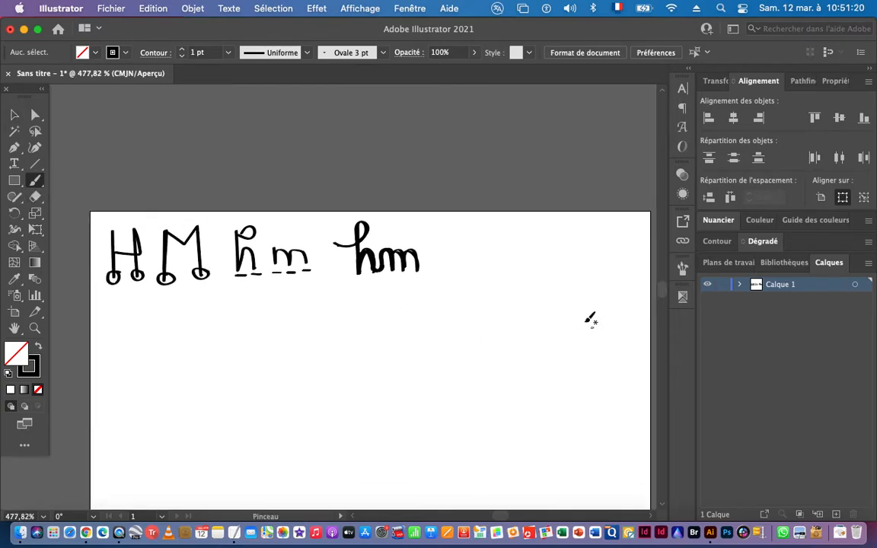
pyautogui.scroll(2, 470, 283)
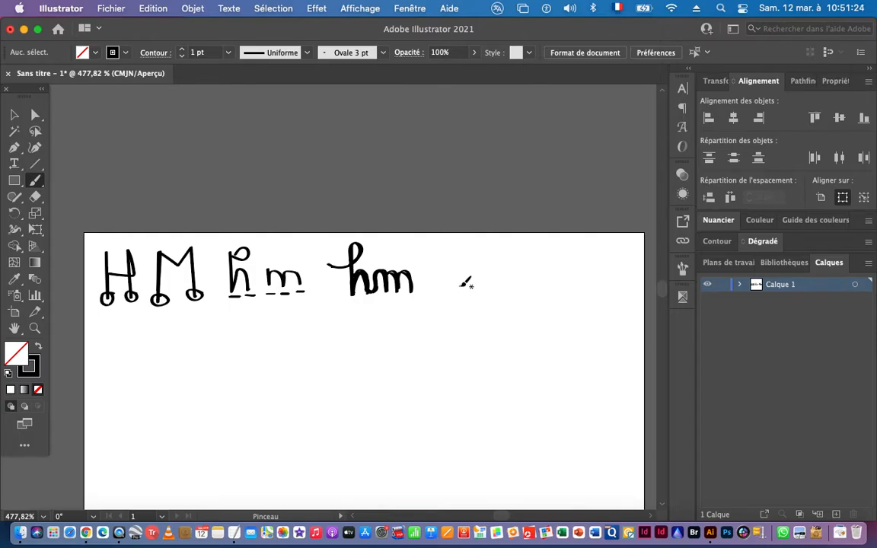
pyautogui.moveTo(462, 284)
pyautogui.mouseDown()
pyautogui.moveTo(477, 263)
pyautogui.moveTo(488, 286)
pyautogui.moveTo(467, 287)
pyautogui.moveTo(473, 276)
pyautogui.moveTo(474, 291)
pyautogui.moveTo(442, 293)
pyautogui.mouseUp()
pyautogui.moveTo(522, 267)
pyautogui.mouseDown()
pyautogui.moveTo(529, 260)
pyautogui.moveTo(524, 300)
pyautogui.mouseUp()
# - Paint a small circle above the Arabic letters with arrows running from it to the loops of both letters
pyautogui.moveTo(507, 373); pyautogui.dragTo(490, 280)
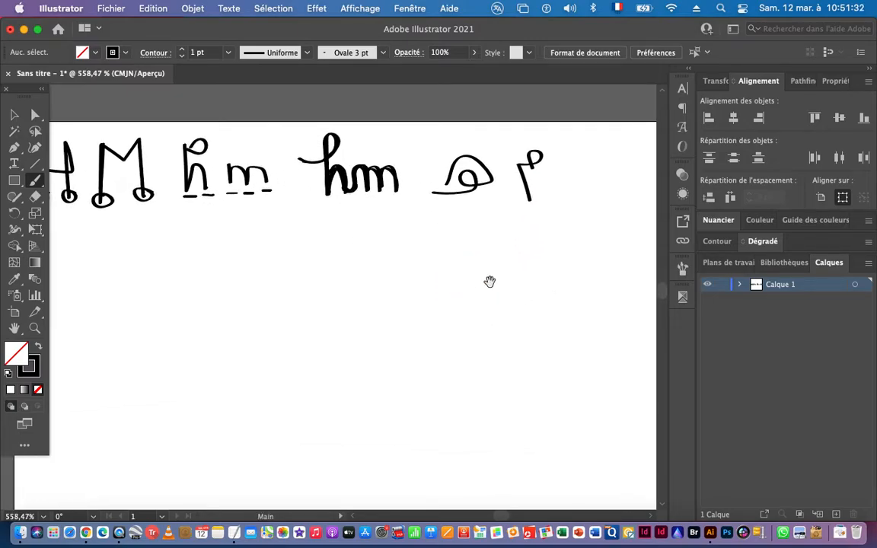
pyautogui.moveTo(446, 225); pyautogui.dragTo(475, 241)
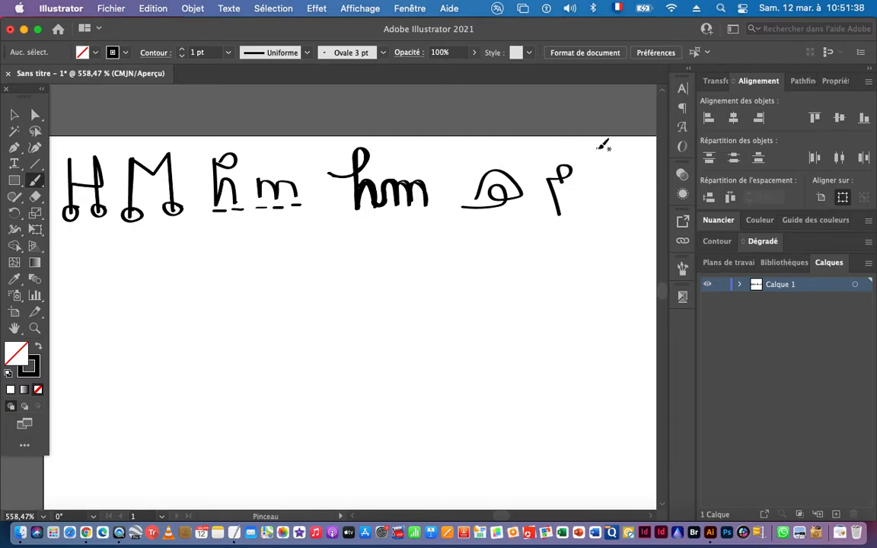
pyautogui.moveTo(599, 140); pyautogui.dragTo(569, 162)
pyautogui.moveTo(573, 154)
pyautogui.mouseDown()
pyautogui.moveTo(583, 163)
pyautogui.moveTo(568, 142)
pyautogui.moveTo(487, 190)
pyautogui.moveTo(513, 188)
pyautogui.mouseUp()
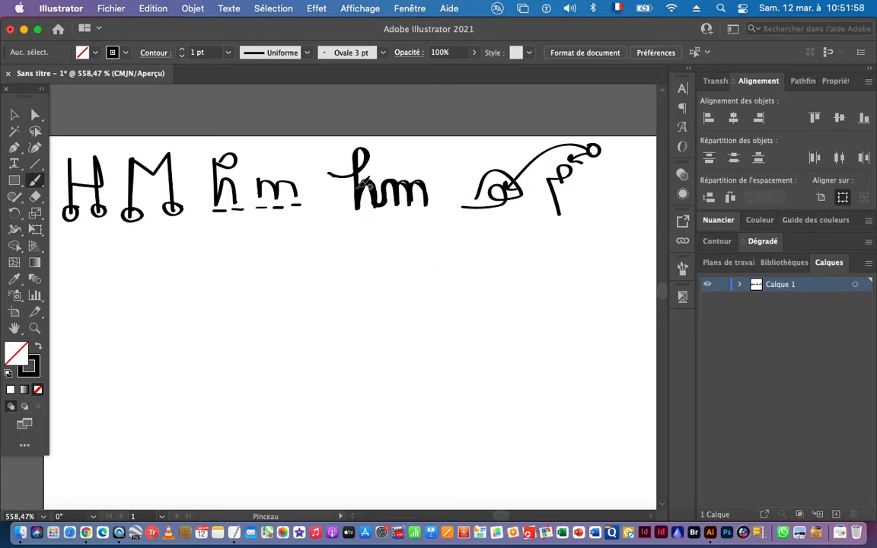
pyautogui.moveTo(401, 185); pyautogui.dragTo(404, 177)
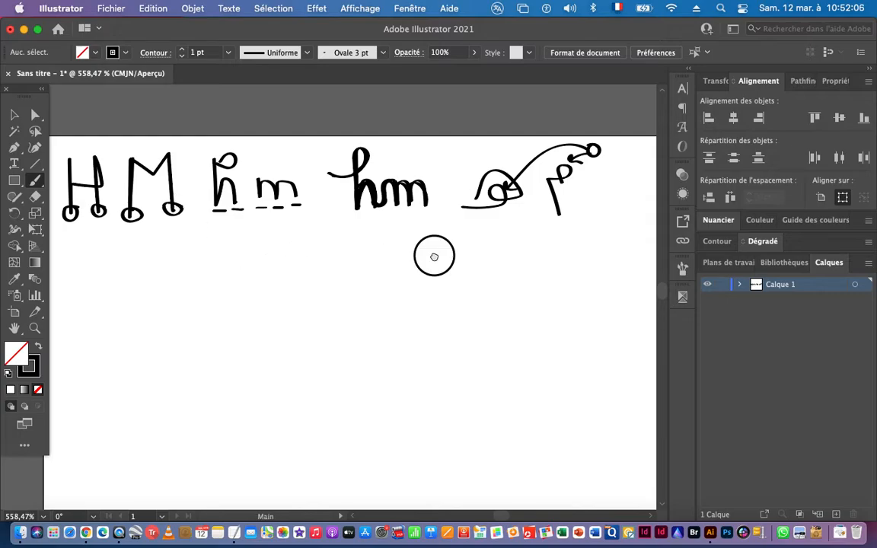
# - Paint a thick joined monogram combining the loops of the Arabic ه and م below the two separate letters
pyautogui.moveTo(433, 252); pyautogui.dragTo(407, 239)
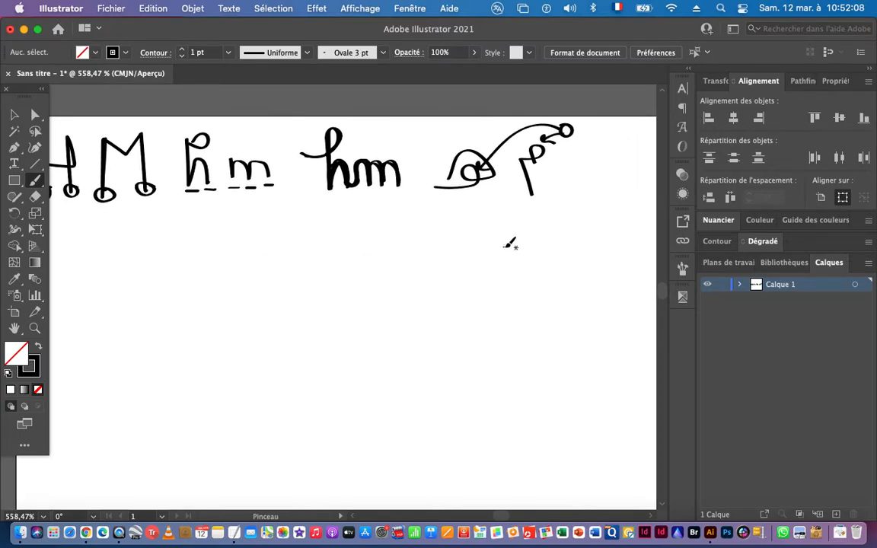
pyautogui.moveTo(473, 252); pyautogui.dragTo(517, 231)
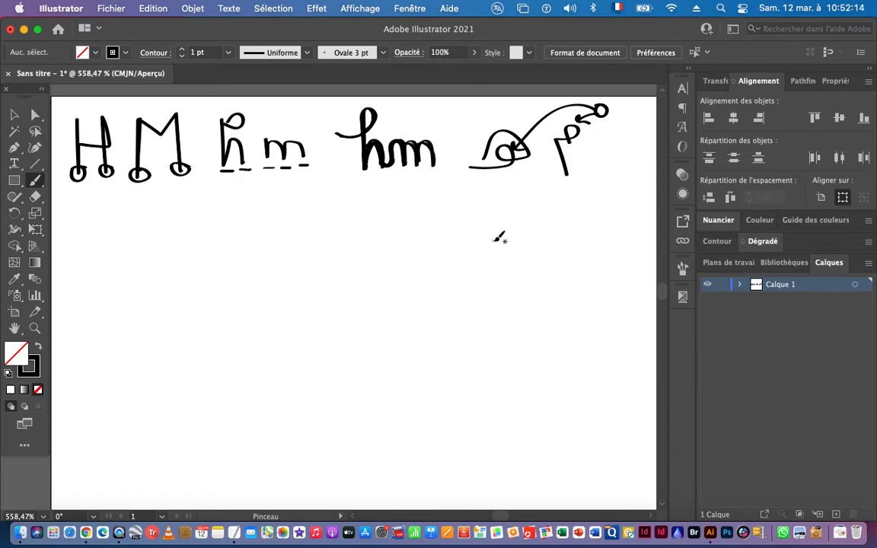
pyautogui.moveTo(501, 240)
pyautogui.mouseDown()
pyautogui.moveTo(519, 214)
pyautogui.moveTo(540, 236)
pyautogui.moveTo(520, 244)
pyautogui.moveTo(509, 232)
pyautogui.moveTo(524, 242)
pyautogui.moveTo(489, 250)
pyautogui.moveTo(482, 220)
pyautogui.moveTo(492, 221)
pyautogui.moveTo(473, 250)
pyautogui.moveTo(478, 293)
pyautogui.moveTo(470, 248)
pyautogui.moveTo(495, 228)
pyautogui.moveTo(486, 215)
pyautogui.moveTo(476, 220)
pyautogui.moveTo(498, 249)
pyautogui.mouseUp()
pyautogui.moveTo(523, 241)
pyautogui.mouseDown()
pyautogui.moveTo(516, 218)
pyautogui.moveTo(491, 236)
pyautogui.moveTo(516, 217)
pyautogui.moveTo(491, 236)
pyautogui.moveTo(518, 218)
pyautogui.moveTo(530, 223)
pyautogui.moveTo(536, 242)
pyautogui.moveTo(520, 246)
pyautogui.moveTo(511, 236)
pyautogui.moveTo(522, 245)
pyautogui.moveTo(487, 250)
pyautogui.moveTo(478, 218)
pyautogui.moveTo(495, 223)
pyautogui.moveTo(471, 245)
pyautogui.moveTo(474, 292)
pyautogui.moveTo(464, 305)
pyautogui.moveTo(471, 246)
pyautogui.moveTo(465, 300)
pyautogui.moveTo(472, 242)
pyautogui.mouseUp()
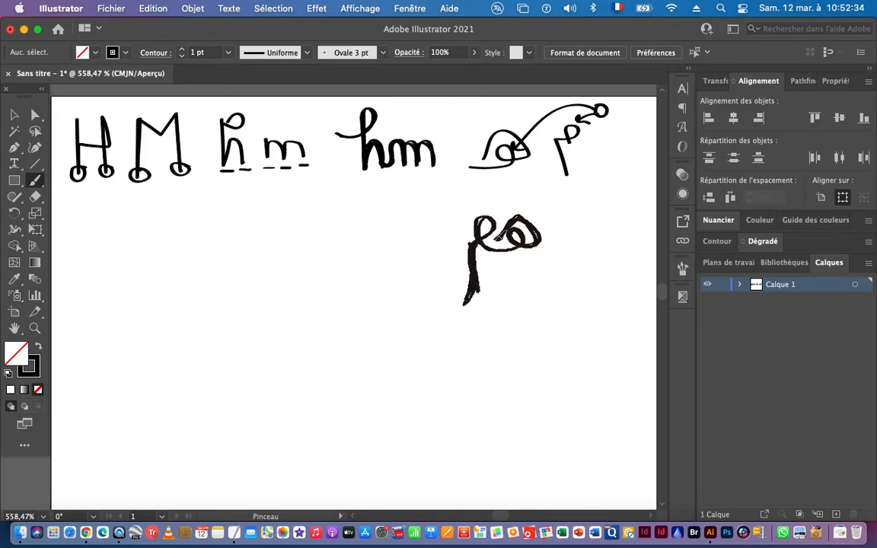
# - Paint a curlier joined ه and م monogram to the right of the thick one, with a wavy tail sweeping underneath
pyautogui.hscroll(-5, 382, 254)
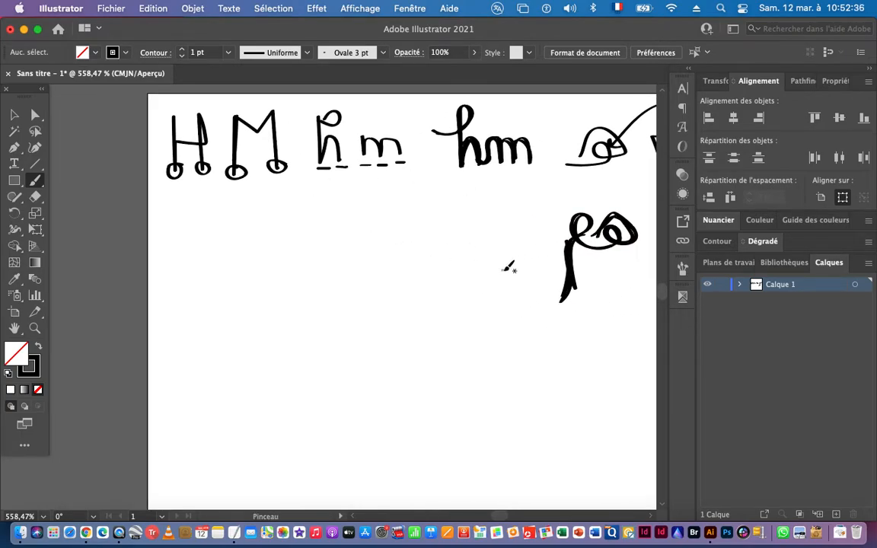
pyautogui.hscroll(10, 508, 266)
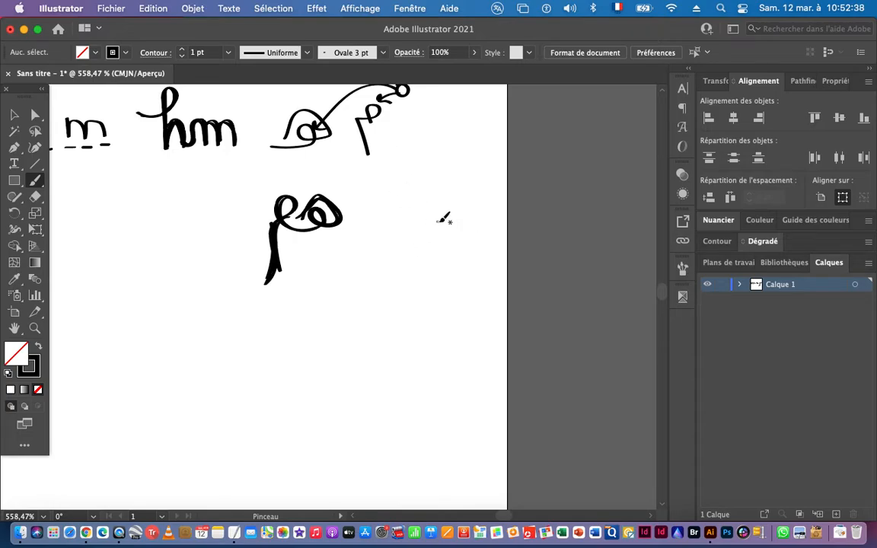
pyautogui.moveTo(419, 218)
pyautogui.mouseDown()
pyautogui.moveTo(410, 208)
pyautogui.moveTo(416, 199)
pyautogui.moveTo(389, 235)
pyautogui.moveTo(462, 242)
pyautogui.mouseUp()
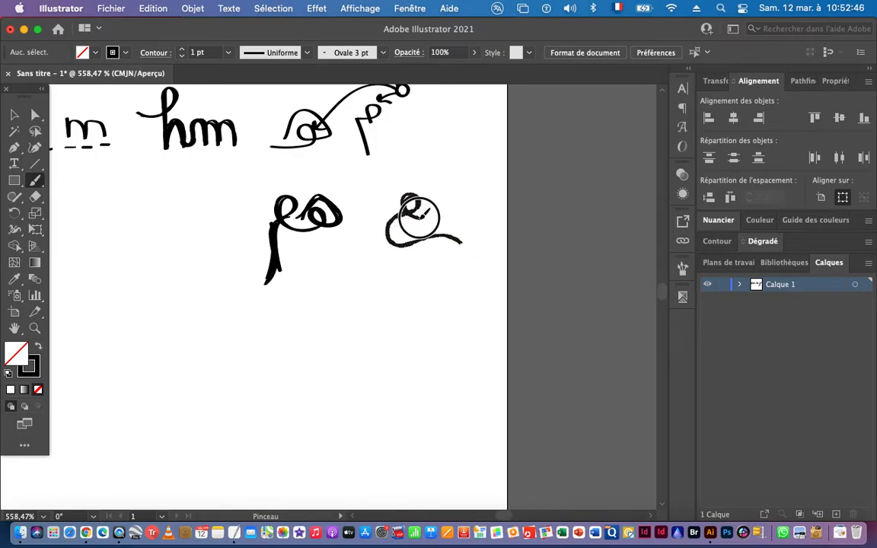
pyautogui.moveTo(421, 219)
pyautogui.mouseDown()
pyautogui.moveTo(451, 199)
pyautogui.moveTo(441, 195)
pyautogui.moveTo(436, 212)
pyautogui.moveTo(464, 205)
pyautogui.moveTo(467, 186)
pyautogui.moveTo(454, 177)
pyautogui.moveTo(428, 198)
pyautogui.moveTo(447, 177)
pyautogui.moveTo(458, 181)
pyautogui.moveTo(467, 204)
pyautogui.moveTo(456, 214)
pyautogui.moveTo(437, 208)
pyautogui.moveTo(445, 196)
pyautogui.moveTo(444, 211)
pyautogui.moveTo(416, 217)
pyautogui.moveTo(408, 197)
pyautogui.moveTo(418, 207)
pyautogui.moveTo(396, 219)
pyautogui.moveTo(389, 235)
pyautogui.moveTo(468, 250)
pyautogui.mouseUp()
pyautogui.press('space')
pyautogui.moveTo(424, 325); pyautogui.dragTo(426, 266)
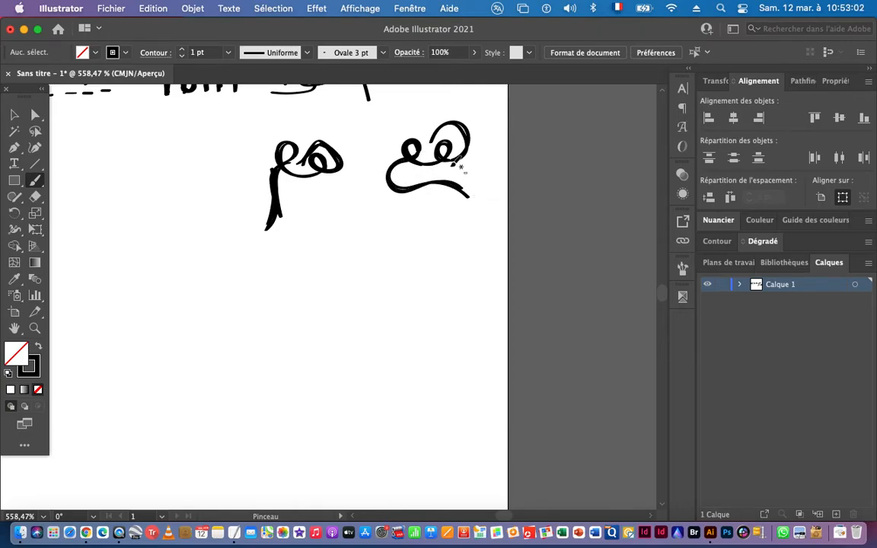
pyautogui.press('space')
pyautogui.moveTo(422, 239); pyautogui.dragTo(448, 247)
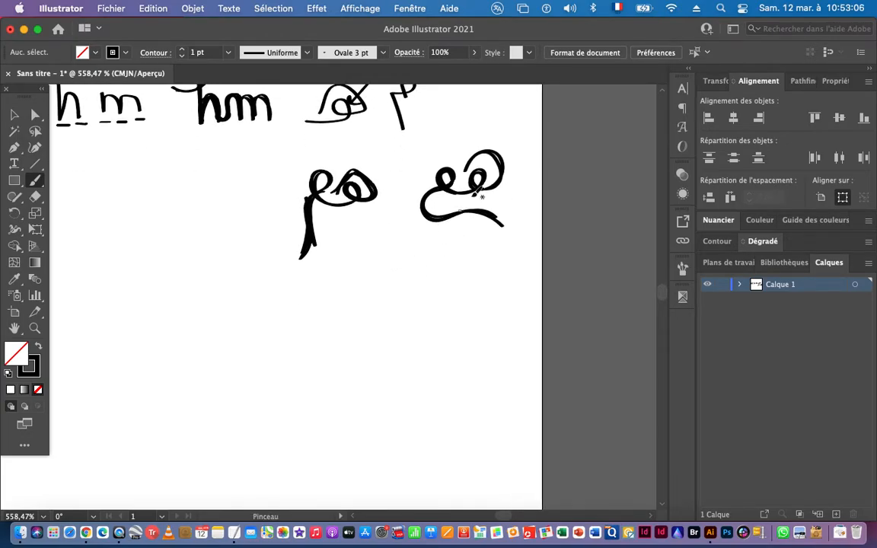
pyautogui.moveTo(439, 225); pyautogui.dragTo(491, 279)
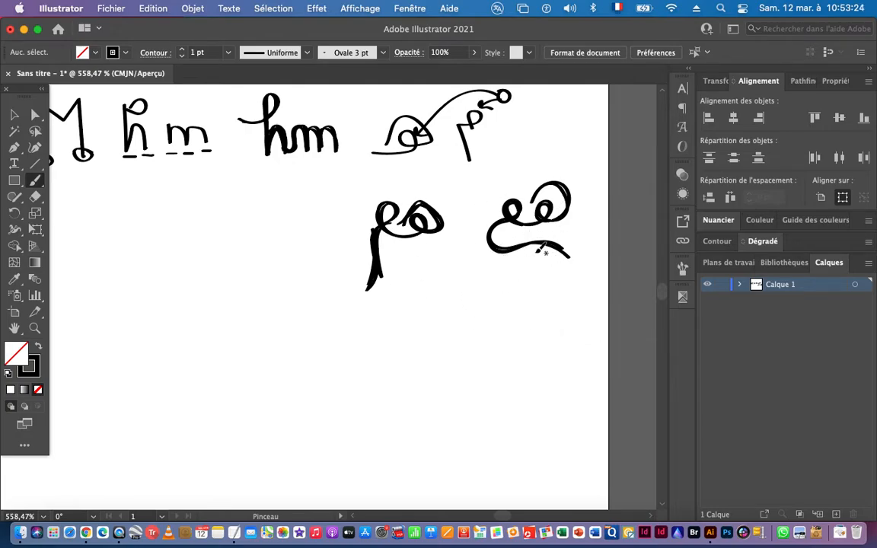
# - Paint an M-shaped monogram with two straight stems and a double Arabic-style loop below the lowercase hm lettering
pyautogui.press('space')
pyautogui.moveTo(398, 312); pyautogui.dragTo(450, 331)
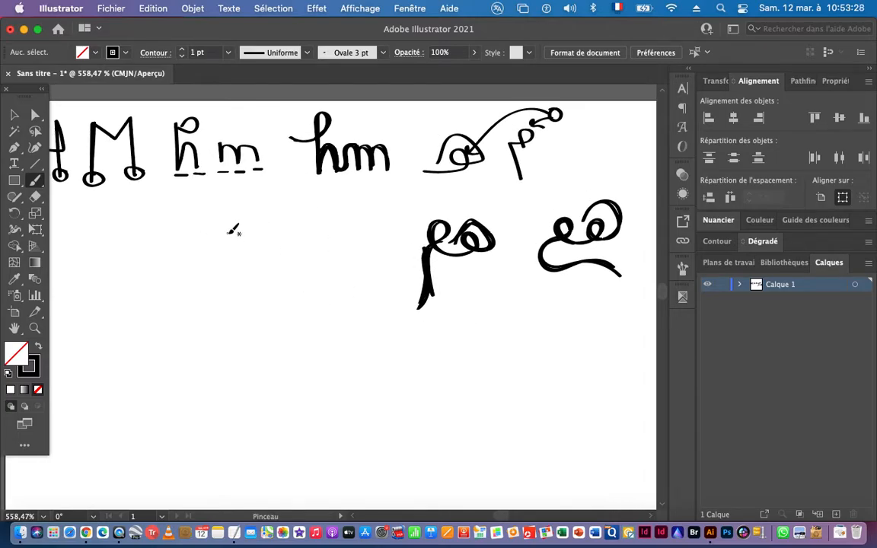
pyautogui.moveTo(221, 200); pyautogui.dragTo(222, 202)
pyautogui.moveTo(223, 244); pyautogui.dragTo(223, 288)
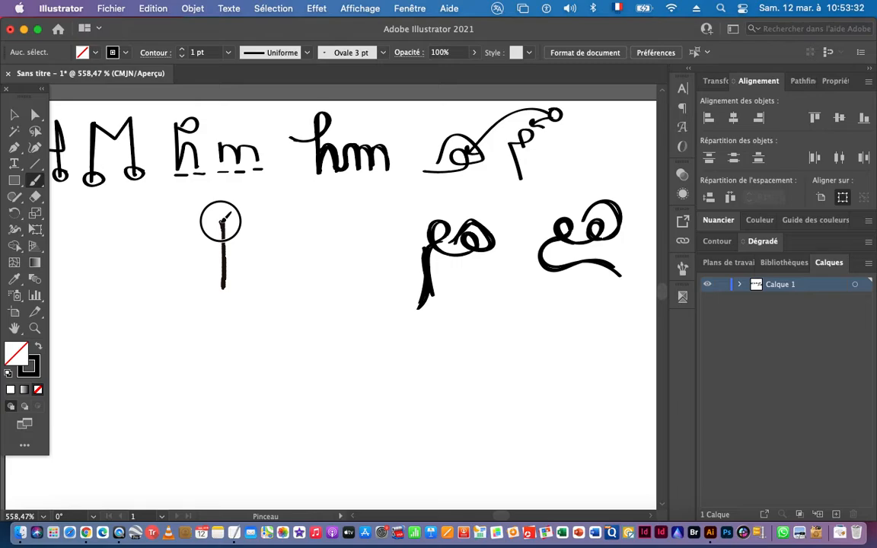
pyautogui.moveTo(220, 221)
pyautogui.mouseDown()
pyautogui.moveTo(257, 251)
pyautogui.moveTo(272, 235)
pyautogui.moveTo(253, 215)
pyautogui.moveTo(249, 238)
pyautogui.moveTo(265, 235)
pyautogui.moveTo(250, 234)
pyautogui.moveTo(255, 220)
pyautogui.moveTo(268, 240)
pyautogui.moveTo(239, 248)
pyautogui.moveTo(221, 224)
pyautogui.moveTo(222, 284)
pyautogui.moveTo(299, 291)
pyautogui.moveTo(335, 260)
pyautogui.mouseUp()
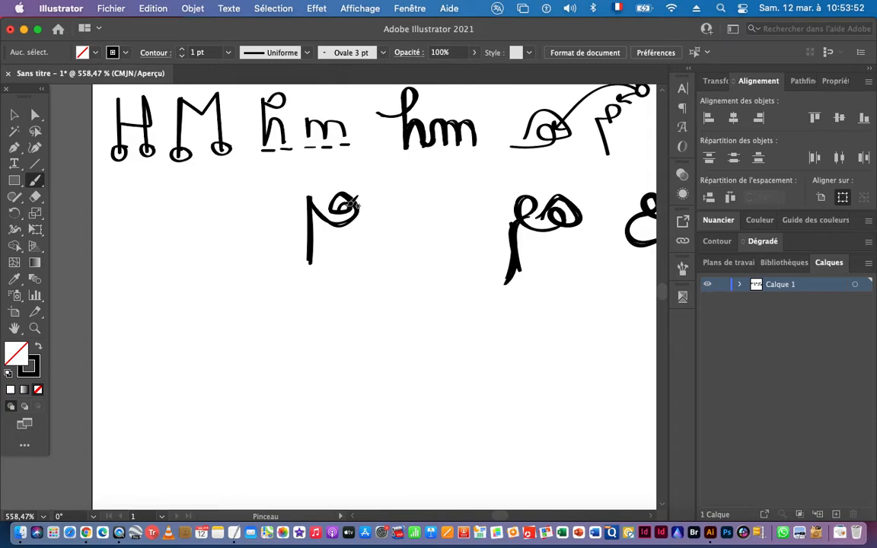
pyautogui.moveTo(353, 204)
pyautogui.mouseDown()
pyautogui.moveTo(344, 206)
pyautogui.moveTo(341, 250)
pyautogui.moveTo(343, 206)
pyautogui.moveTo(340, 251)
pyautogui.mouseUp()
# - Paint a looped HM monogram with a curved crossbar below the capital H and M, and erase the excess at its left stem's foot
pyautogui.moveTo(261, 236); pyautogui.dragTo(318, 249)
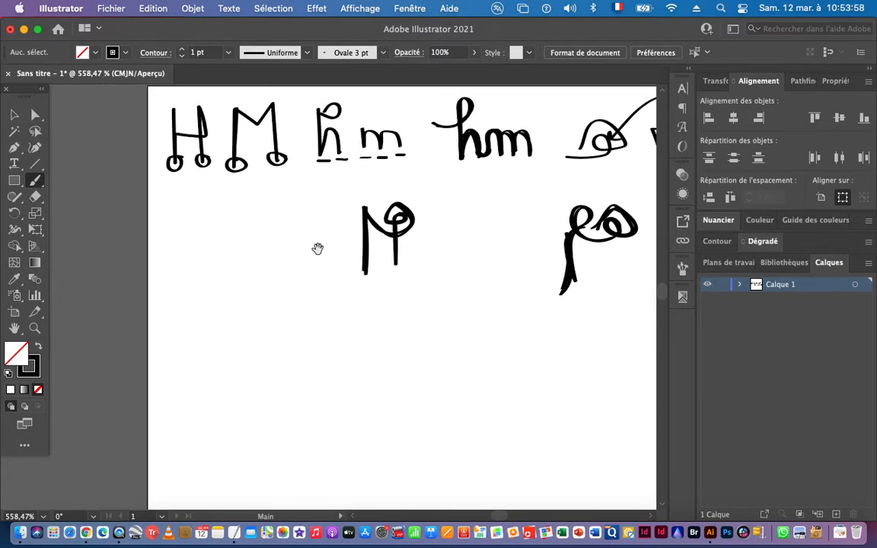
pyautogui.moveTo(241, 253); pyautogui.dragTo(299, 254)
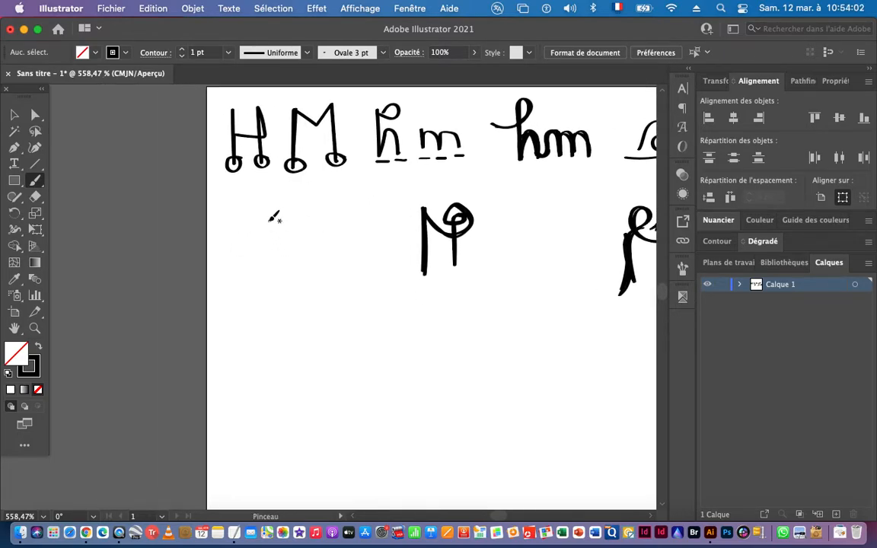
pyautogui.moveTo(264, 218)
pyautogui.mouseDown()
pyautogui.moveTo(264, 268)
pyautogui.moveTo(265, 216)
pyautogui.moveTo(285, 236)
pyautogui.moveTo(302, 238)
pyautogui.moveTo(304, 214)
pyautogui.moveTo(300, 271)
pyautogui.moveTo(295, 252)
pyautogui.moveTo(277, 242)
pyautogui.moveTo(240, 238)
pyautogui.moveTo(301, 262)
pyautogui.mouseUp()
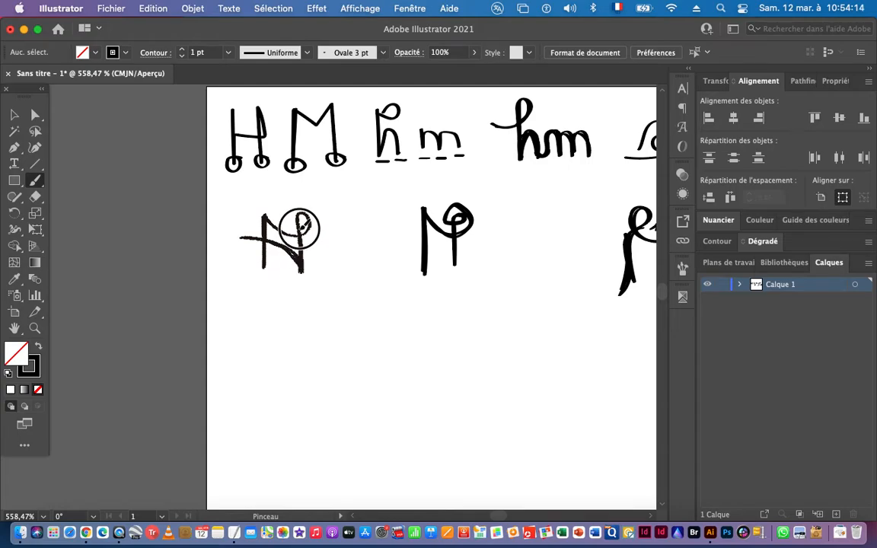
pyautogui.moveTo(263, 214)
pyautogui.mouseDown()
pyautogui.moveTo(263, 279)
pyautogui.moveTo(263, 259)
pyautogui.mouseUp()
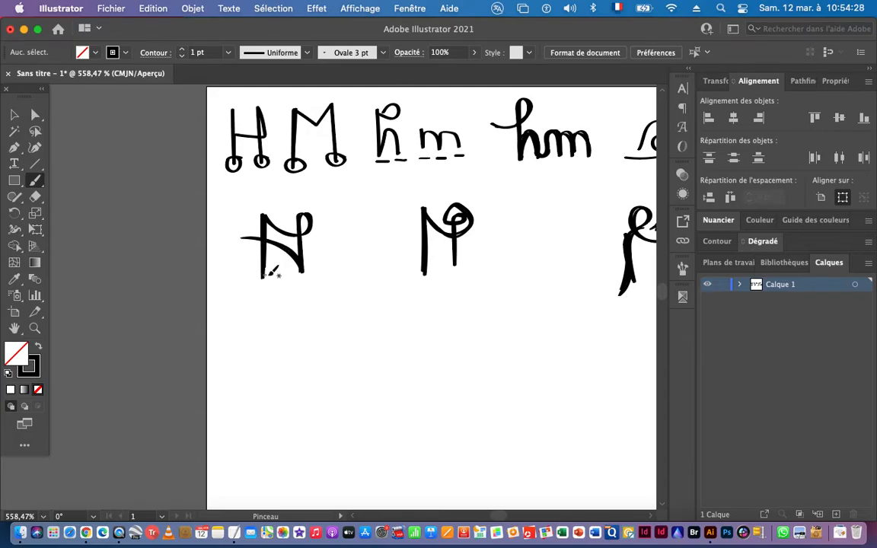
pyautogui.click(34, 196)
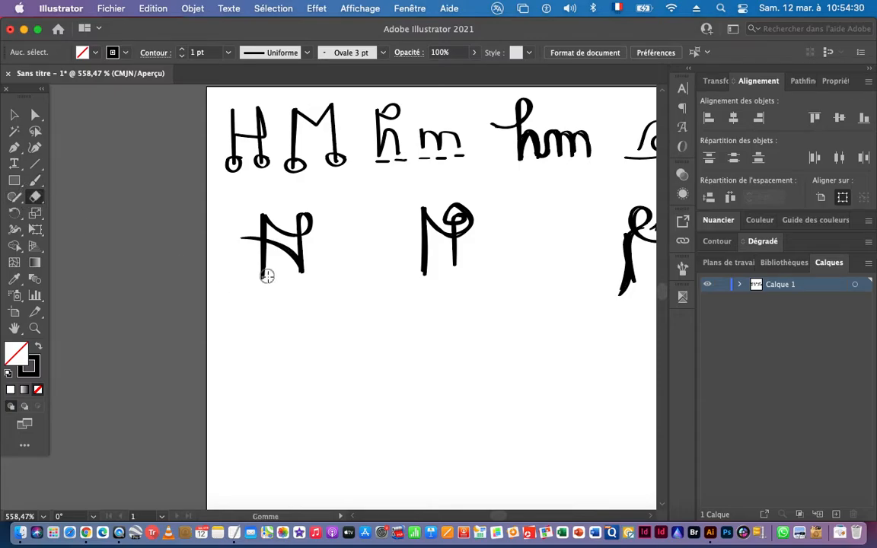
pyautogui.moveTo(267, 276)
pyautogui.mouseDown()
pyautogui.moveTo(249, 278)
pyautogui.moveTo(273, 278)
pyautogui.mouseUp()
# - Choose the 40 pt Plat calligraphic brush from the Artistiques_Calligraphiques library for the Paintbrush
pyautogui.click(34, 180)
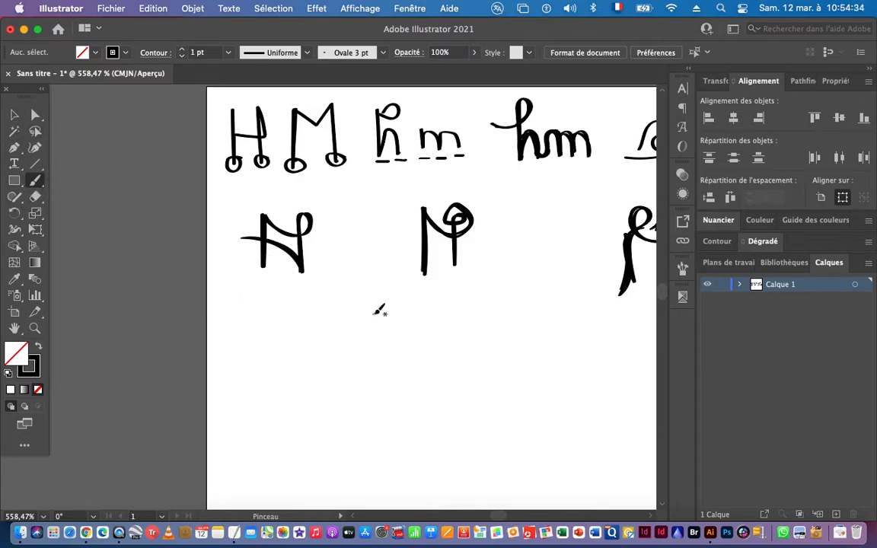
pyautogui.moveTo(342, 241); pyautogui.dragTo(349, 285)
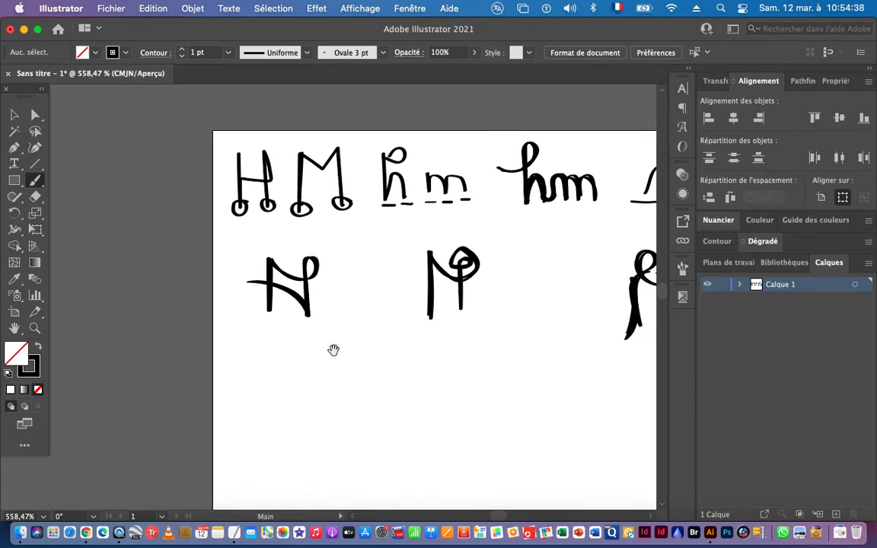
pyautogui.moveTo(333, 349); pyautogui.dragTo(284, 313)
pyautogui.click(683, 270)
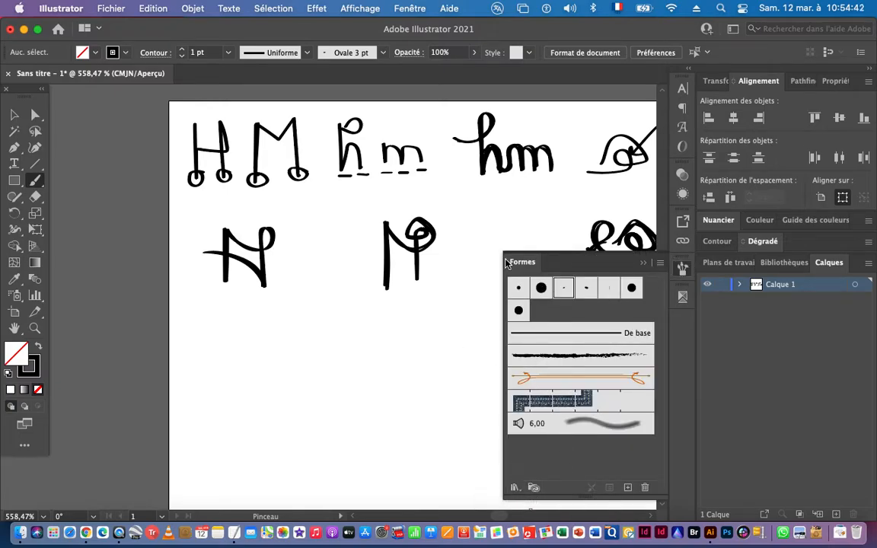
pyautogui.click(512, 488)
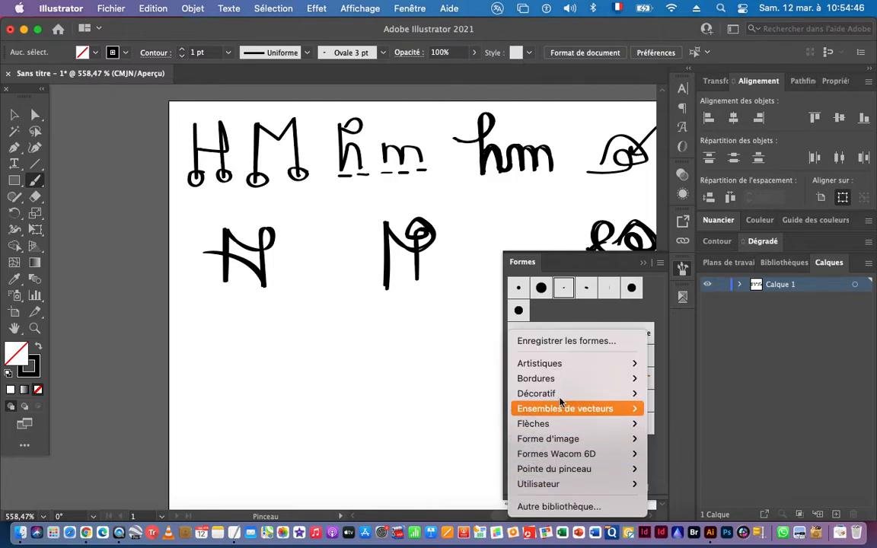
pyautogui.moveTo(646, 372)
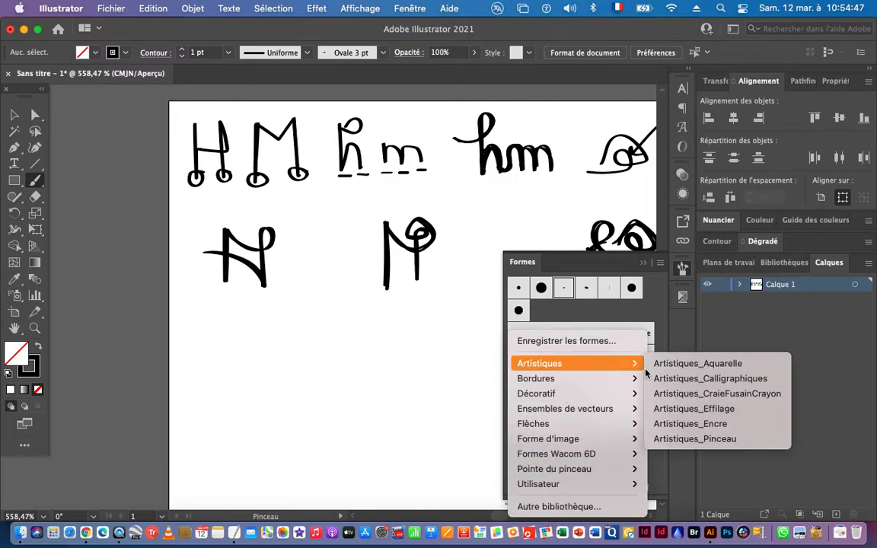
pyautogui.click(694, 379)
pyautogui.click(372, 300)
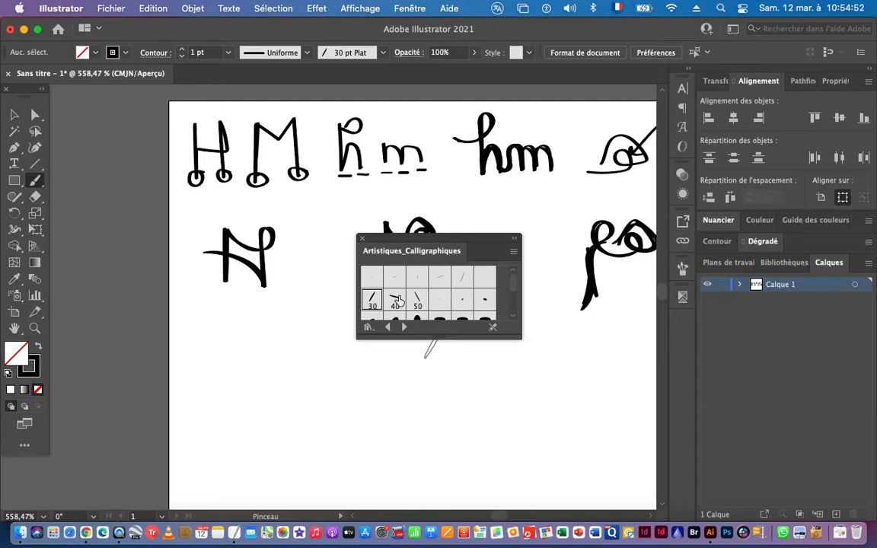
pyautogui.click(396, 300)
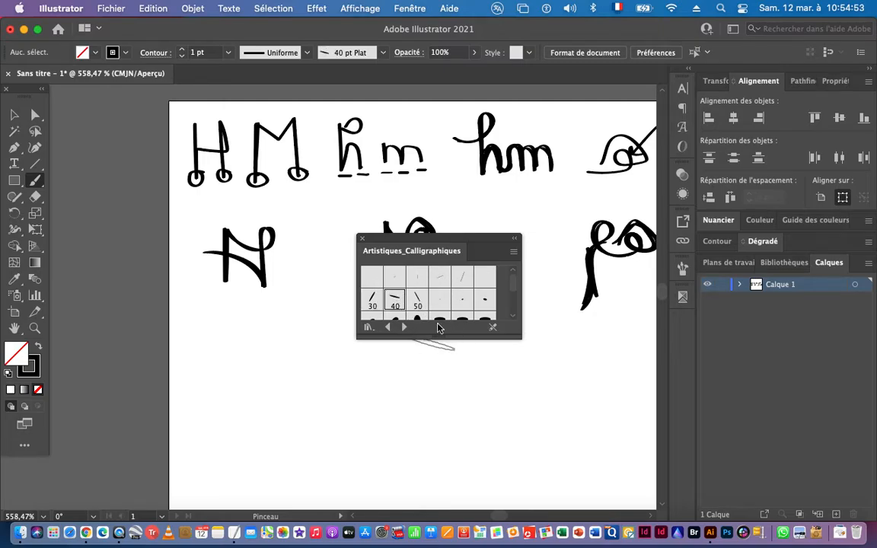
pyautogui.click(363, 240)
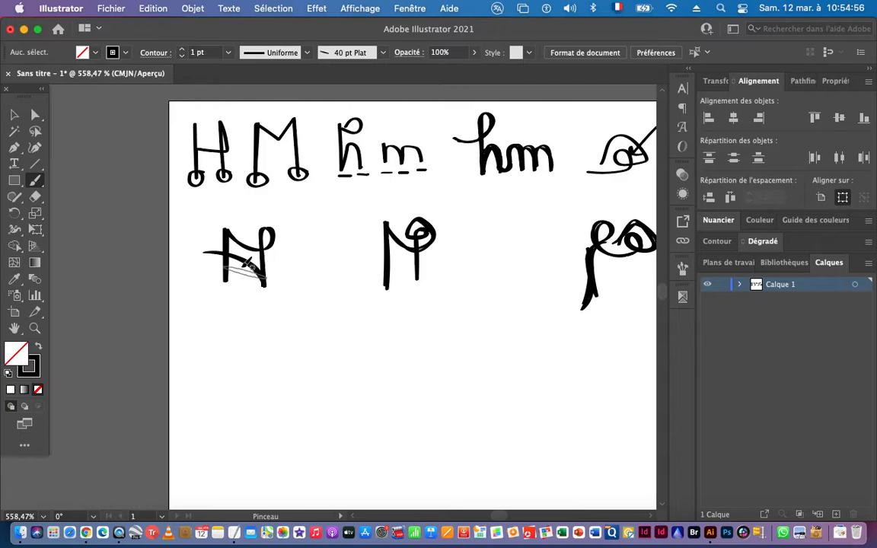
pyautogui.moveTo(358, 390); pyautogui.dragTo(395, 343)
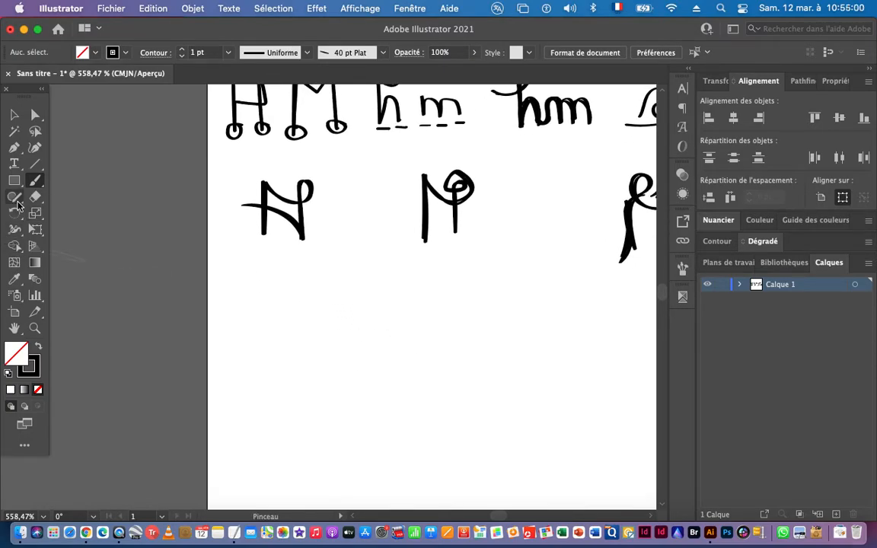
pyautogui.doubleClick(35, 181)
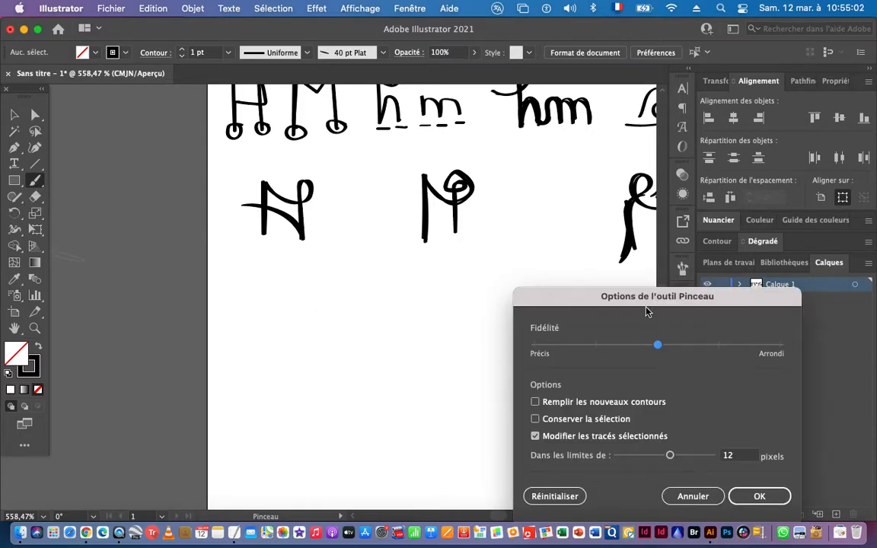
pyautogui.moveTo(596, 307); pyautogui.dragTo(601, 188)
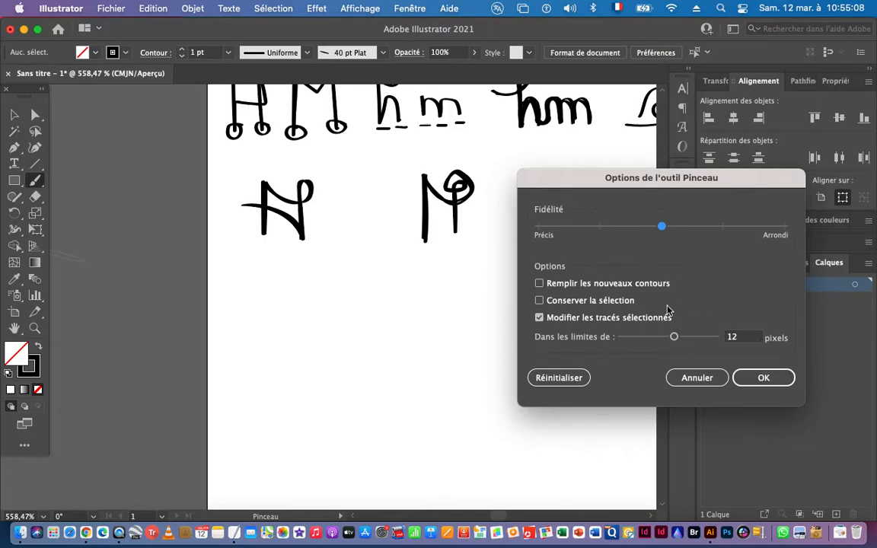
pyautogui.click(695, 375)
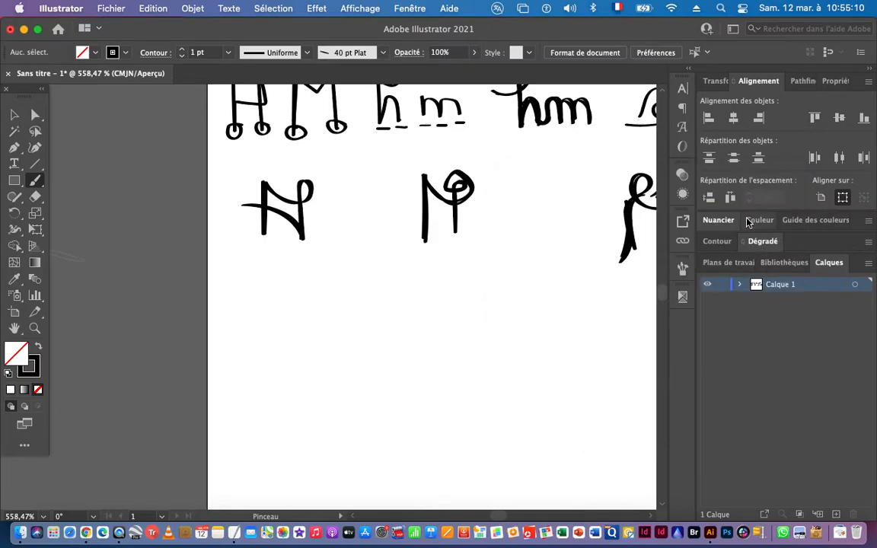
# - Set the Paintbrush's stroke weight to 0,25 pt
pyautogui.click(713, 242)
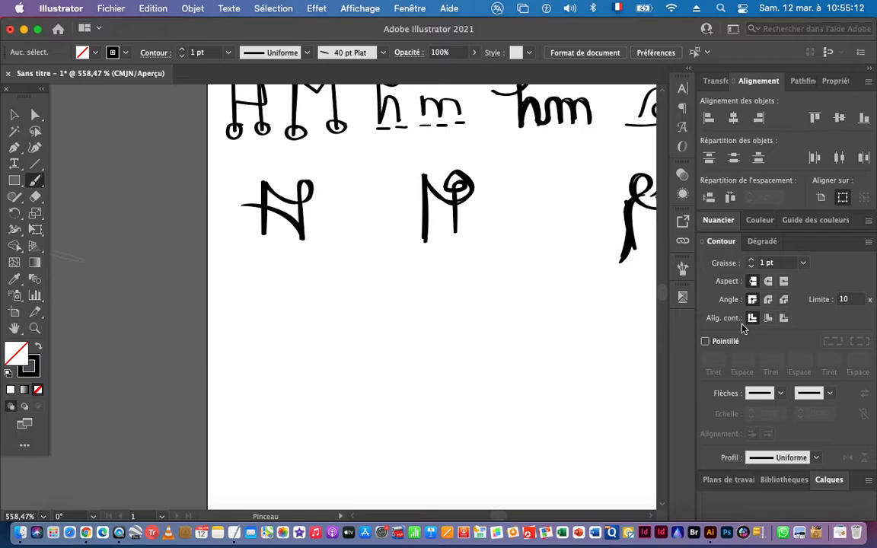
pyautogui.click(805, 266)
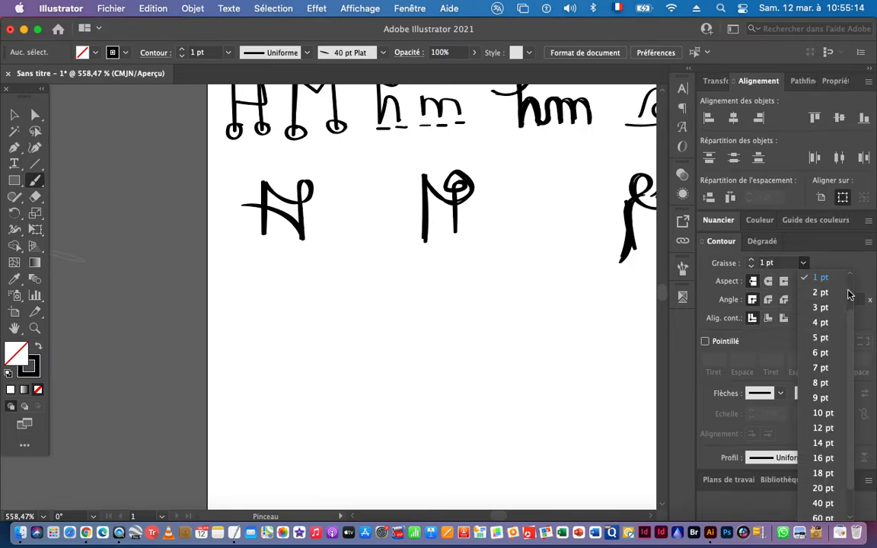
pyautogui.moveTo(851, 326); pyautogui.dragTo(846, 270)
pyautogui.click(820, 292)
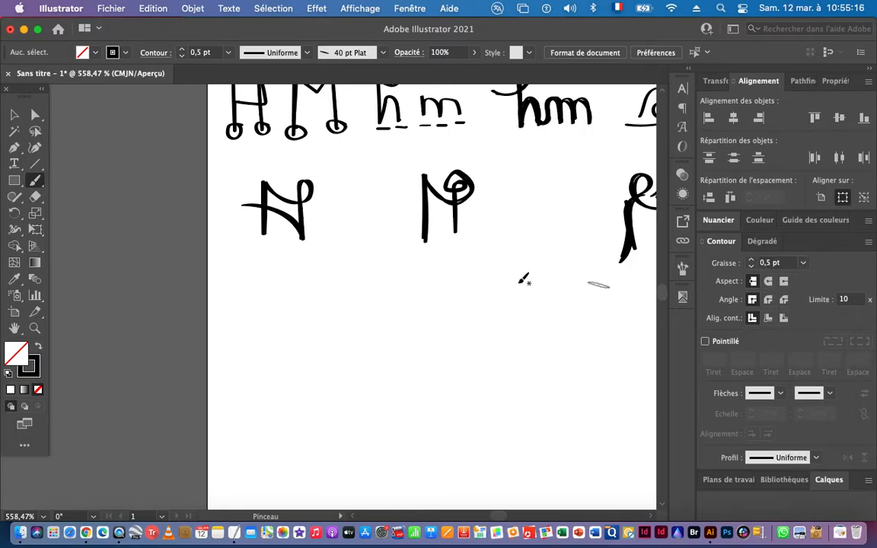
pyautogui.click(803, 262)
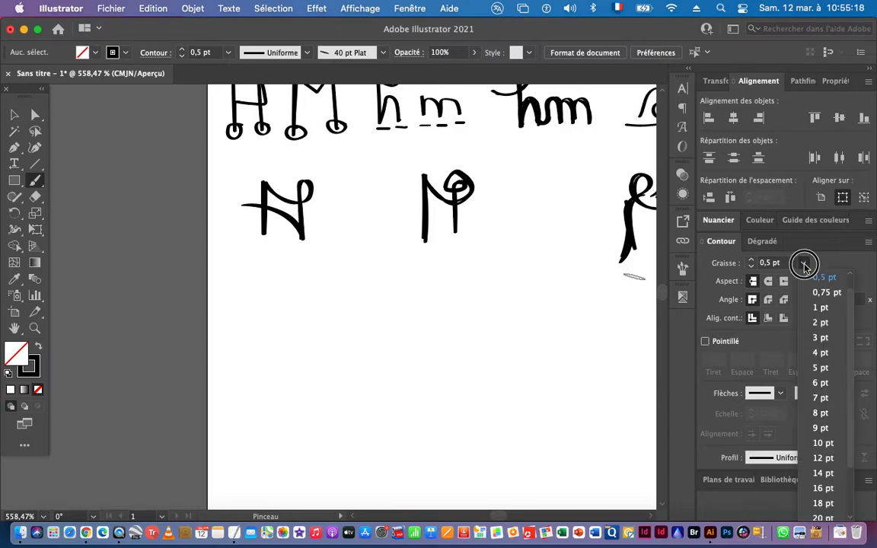
pyautogui.scroll(1, 836, 293)
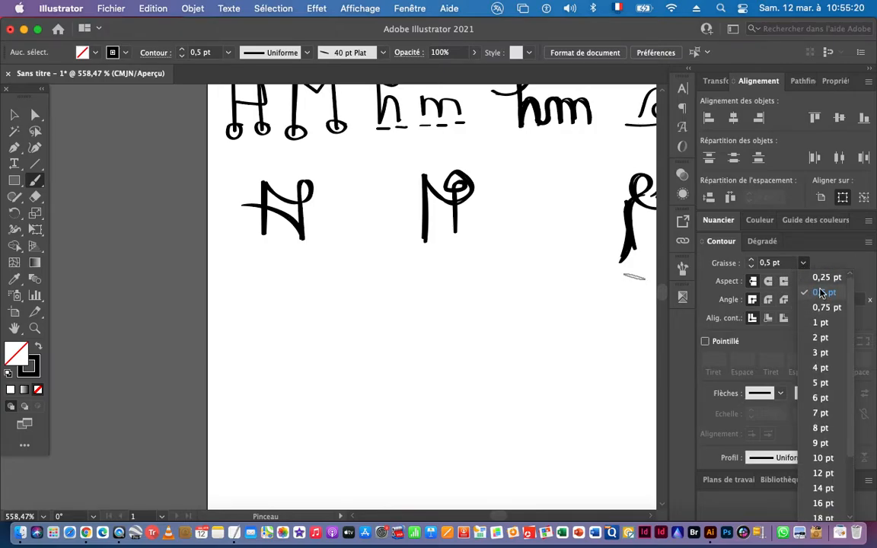
pyautogui.click(821, 279)
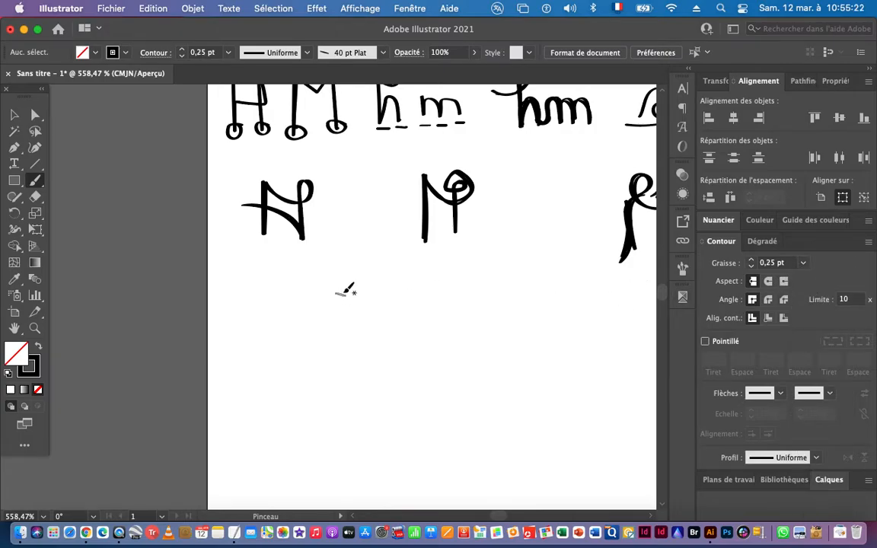
# - Paint a bolder calligraphic version of the looped HM monogram with its curved crossbar directly below the first one
pyautogui.press('super+space')
pyautogui.click(257, 291)
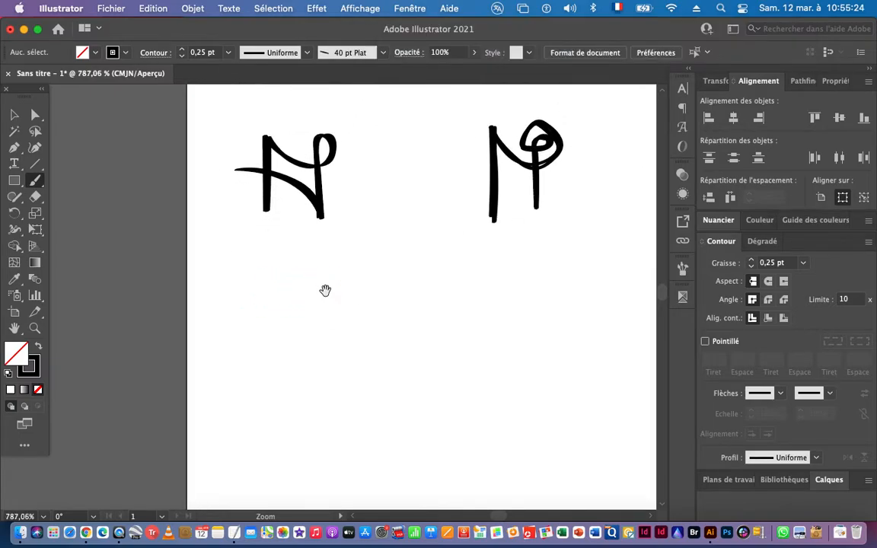
pyautogui.moveTo(325, 292); pyautogui.dragTo(364, 315)
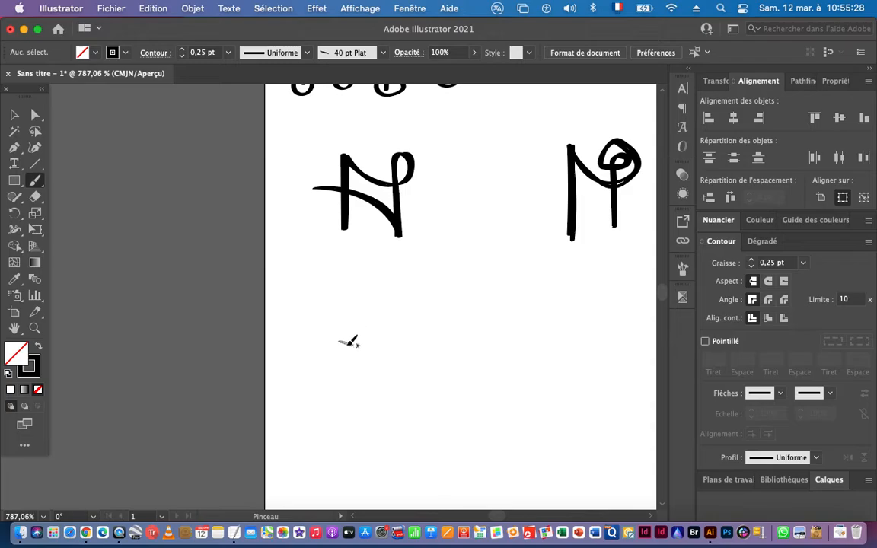
pyautogui.moveTo(349, 343)
pyautogui.mouseDown()
pyautogui.moveTo(348, 266)
pyautogui.moveTo(374, 290)
pyautogui.moveTo(391, 291)
pyautogui.moveTo(405, 279)
pyautogui.moveTo(404, 265)
pyautogui.moveTo(390, 265)
pyautogui.moveTo(394, 352)
pyautogui.moveTo(379, 322)
pyautogui.moveTo(337, 303)
pyautogui.moveTo(295, 301)
pyautogui.mouseUp()
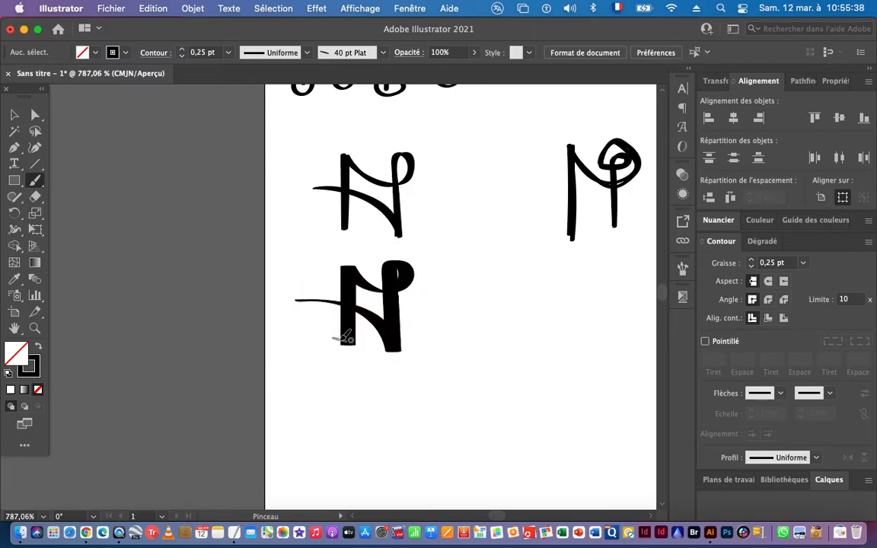
# - Select the bold calligraphic HM monogram and scale it up proportionally to about three times its size
pyautogui.click(14, 117)
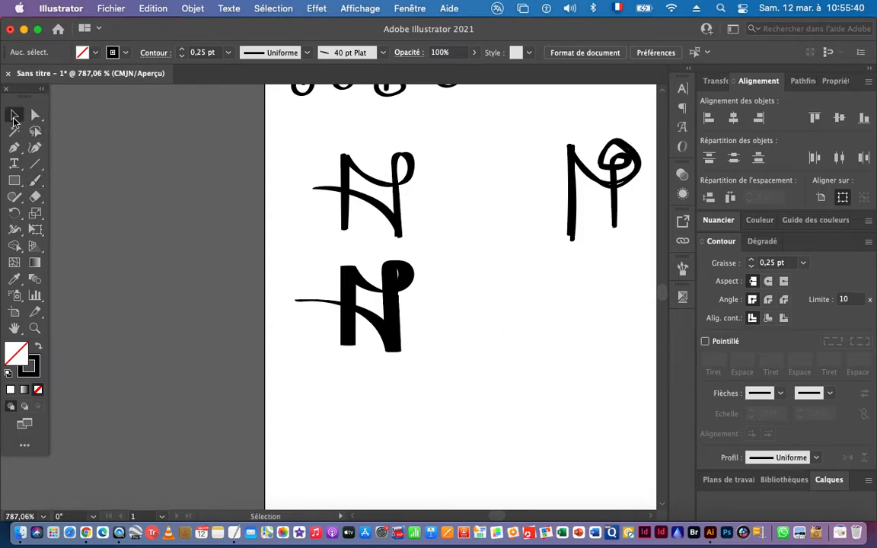
pyautogui.moveTo(312, 262); pyautogui.dragTo(445, 358)
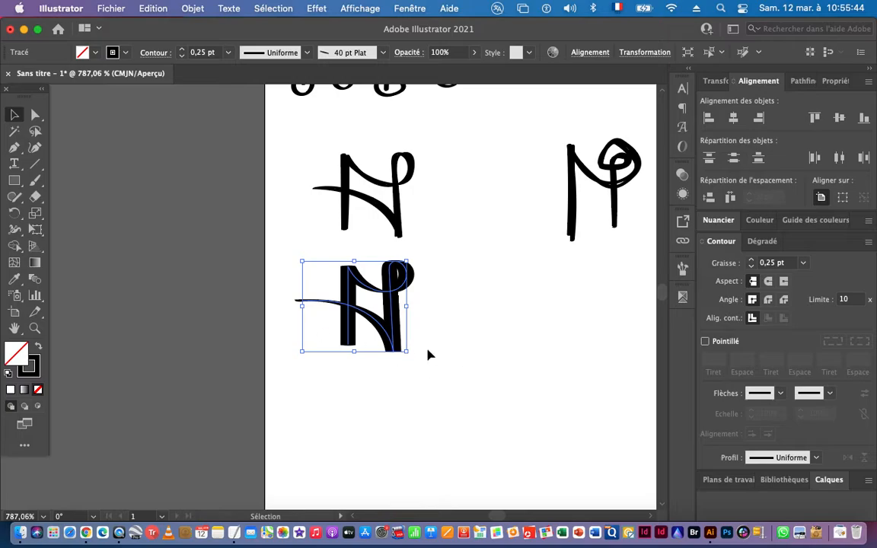
pyautogui.moveTo(430, 351); pyautogui.dragTo(251, 346)
pyautogui.moveTo(458, 367); pyautogui.dragTo(361, 365)
pyautogui.moveTo(484, 362); pyautogui.dragTo(359, 292)
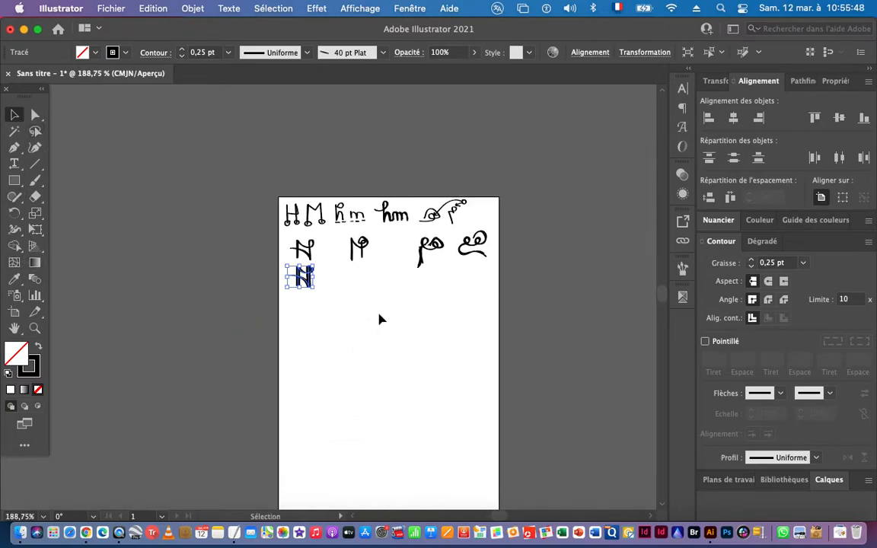
pyautogui.moveTo(313, 286); pyautogui.dragTo(365, 332)
# - Set the enlarged monogram's stroke weight to 0,5 pt
pyautogui.click(806, 262)
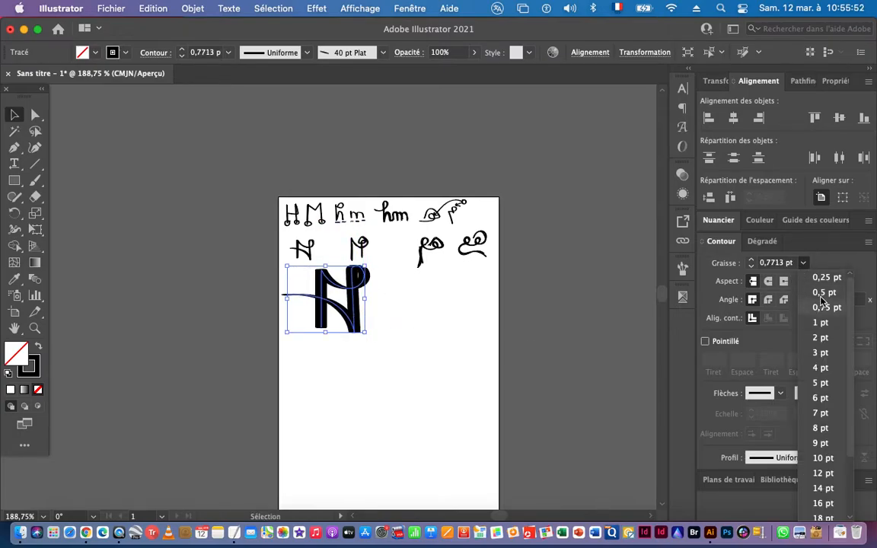
pyautogui.click(769, 274)
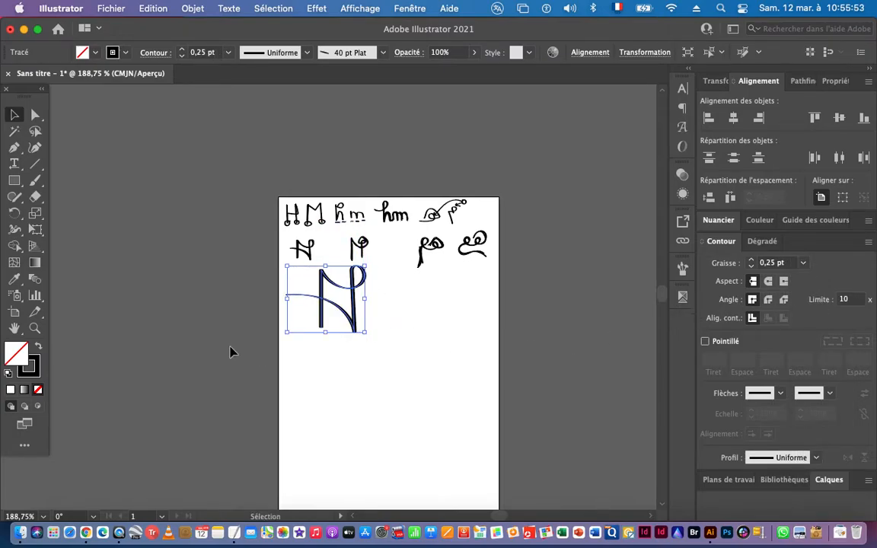
pyautogui.click(804, 264)
pyautogui.click(817, 286)
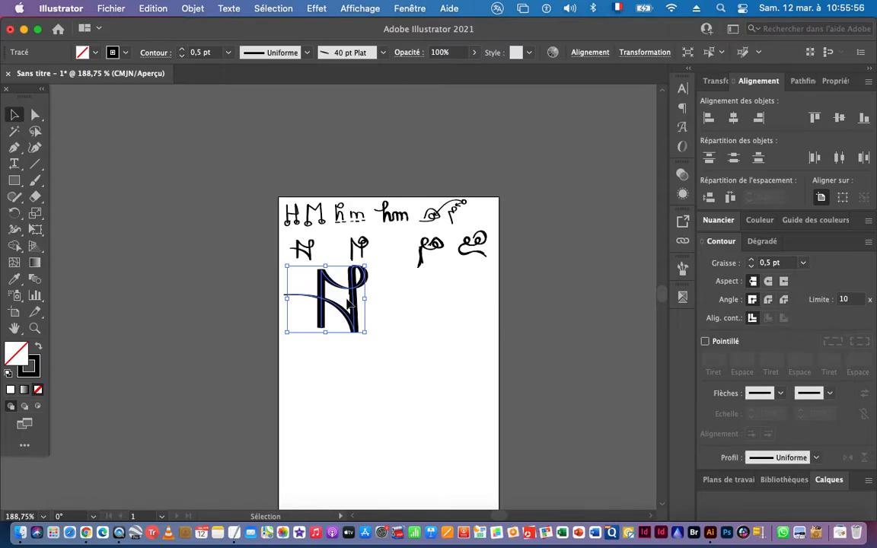
# - Move the enlarged monogram slightly down and to the right, clear of the row of sketches above it
pyautogui.click(382, 313)
pyautogui.moveTo(346, 290); pyautogui.dragTo(518, 317)
pyautogui.moveTo(389, 328); pyautogui.dragTo(468, 313)
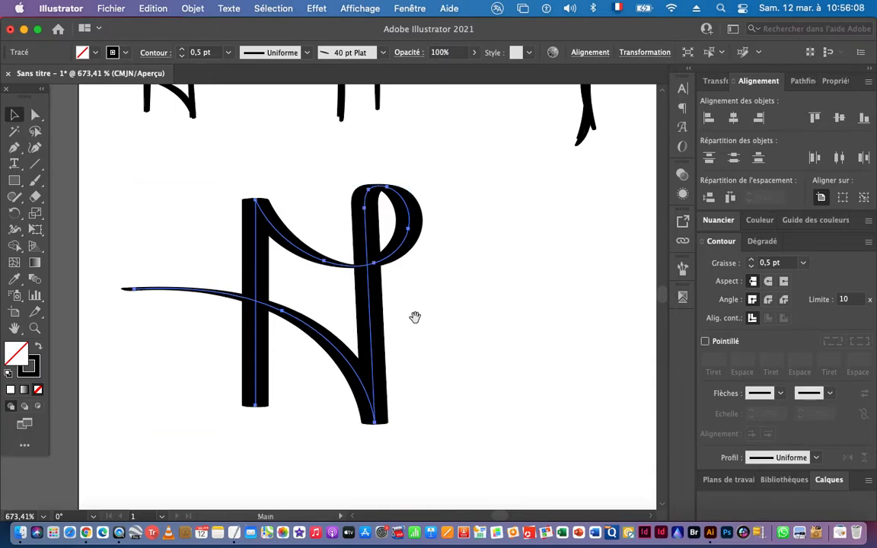
pyautogui.moveTo(404, 316); pyautogui.dragTo(348, 317)
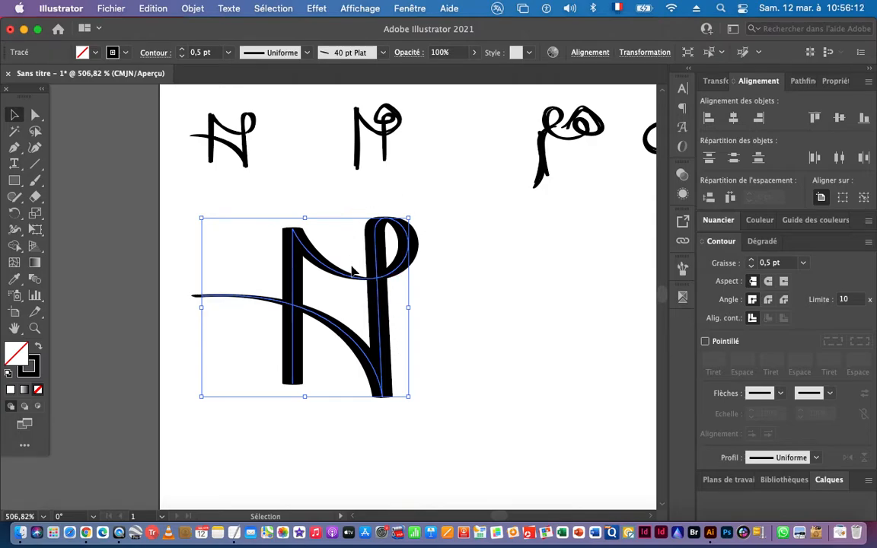
pyautogui.moveTo(369, 310); pyautogui.dragTo(287, 294)
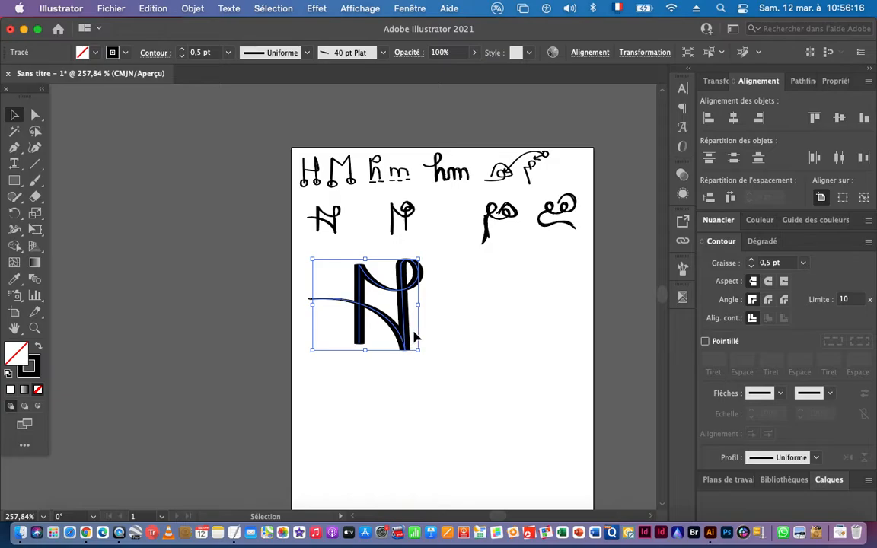
pyautogui.moveTo(363, 299); pyautogui.dragTo(381, 338)
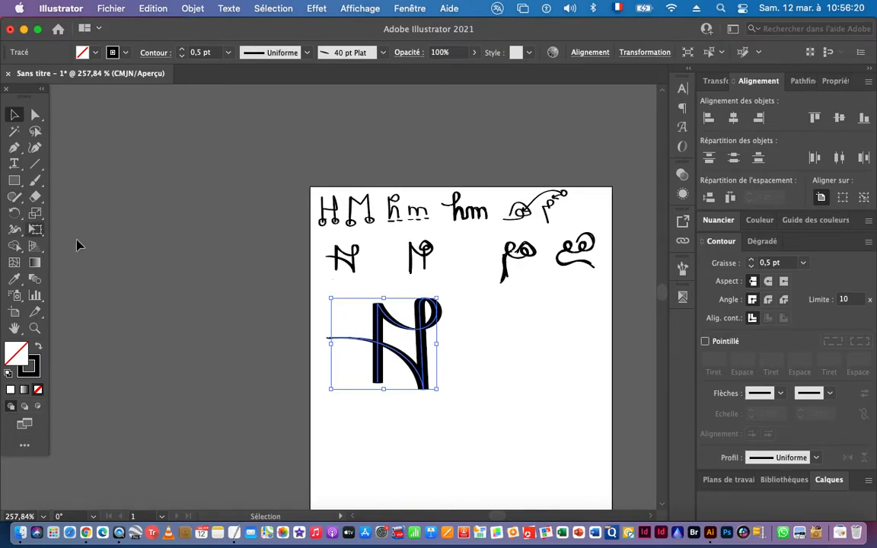
# - Extend the foot of the monogram's left stem straight down to the level of the right stem's foot
pyautogui.click(35, 114)
pyautogui.moveTo(379, 363); pyautogui.dragTo(524, 322)
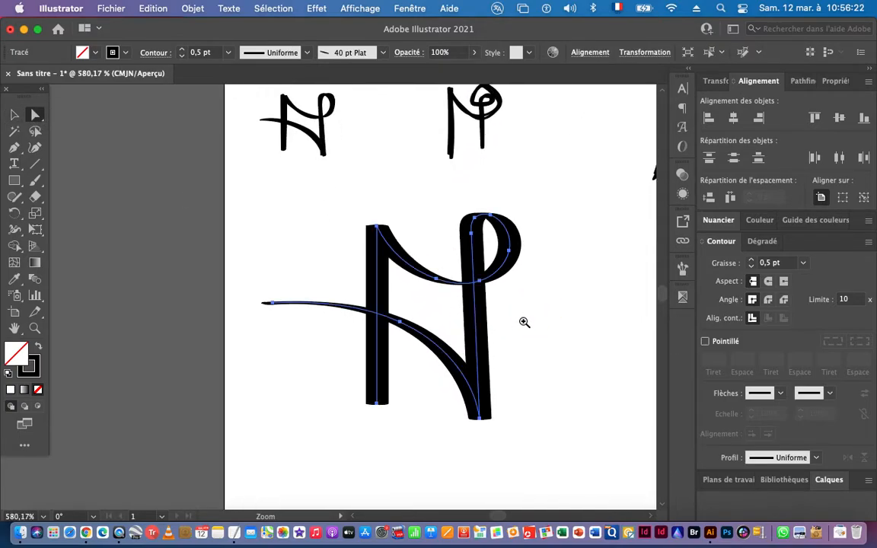
pyautogui.moveTo(429, 392); pyautogui.dragTo(487, 372)
pyautogui.moveTo(385, 413); pyautogui.dragTo(372, 344)
pyautogui.moveTo(299, 326); pyautogui.dragTo(371, 369)
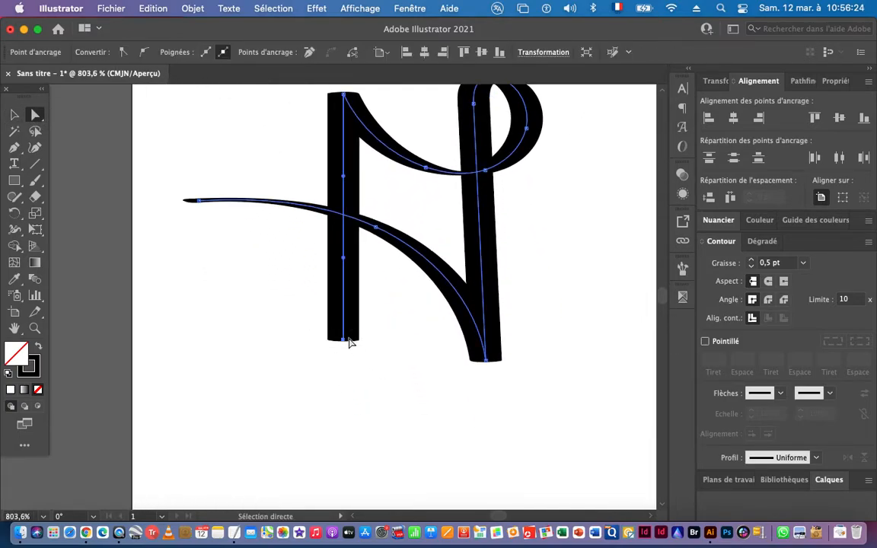
pyautogui.moveTo(343, 339); pyautogui.dragTo(344, 363)
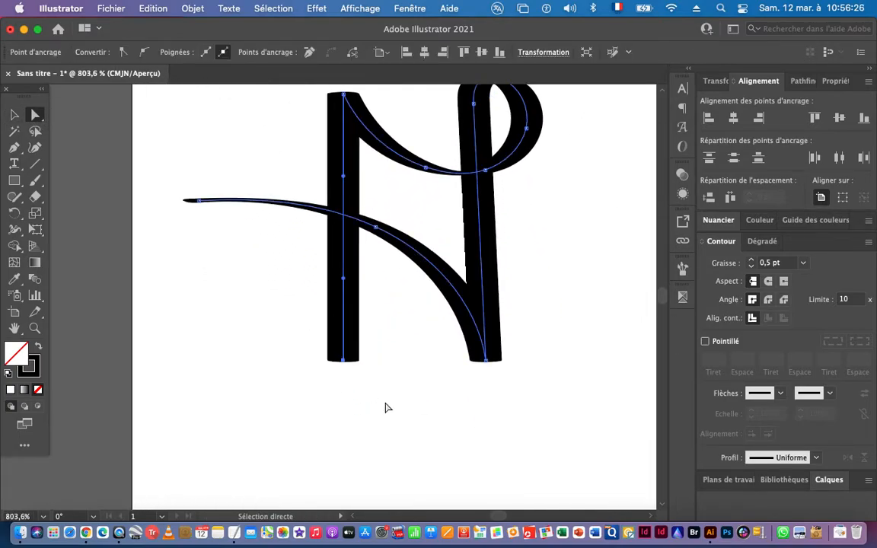
pyautogui.moveTo(498, 328); pyautogui.dragTo(452, 344)
# - Switch to outline display and examine how the feet of the monogram's two stems line up
pyautogui.press('super+y')
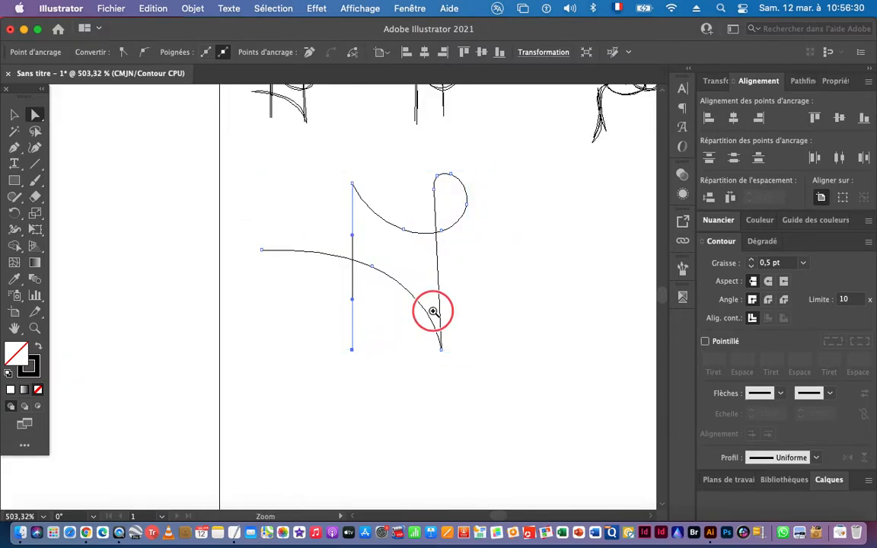
pyautogui.moveTo(434, 309); pyautogui.dragTo(494, 317)
pyautogui.press('super+minus')
pyautogui.press('super+minus')
pyautogui.press('super+minus')
pyautogui.press('super+minus')
pyautogui.press('super+minus')
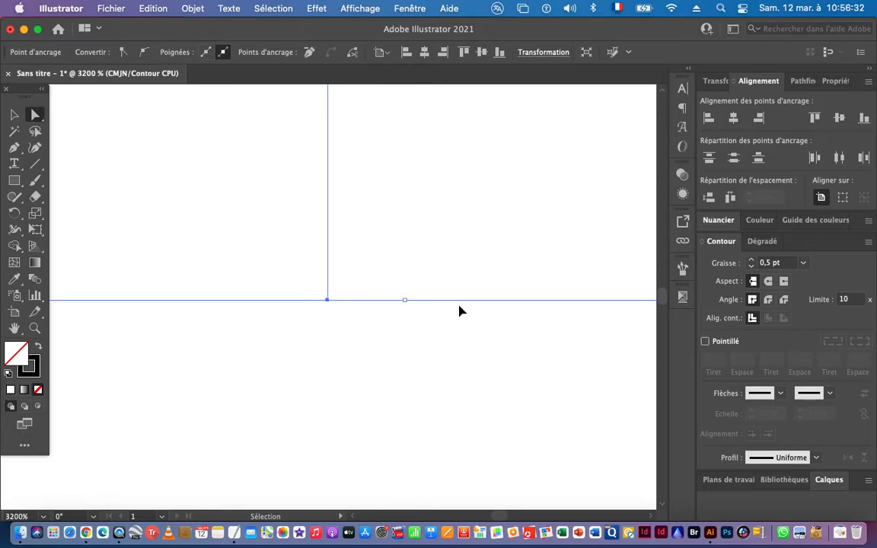
pyautogui.press('super+minus')
pyautogui.moveTo(380, 161); pyautogui.dragTo(413, 231)
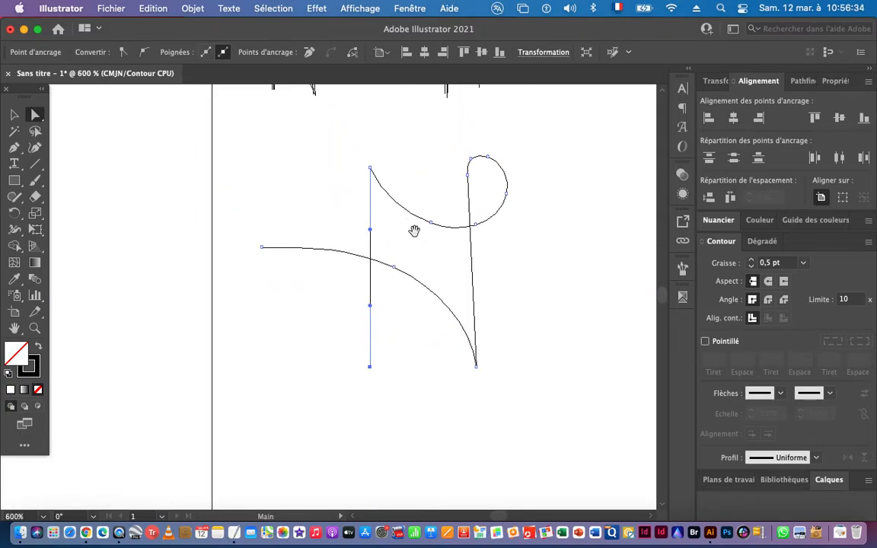
# - Retract the direction handles at the left stem's upper and lower anchor points with the Pen tool
pyautogui.click(13, 147)
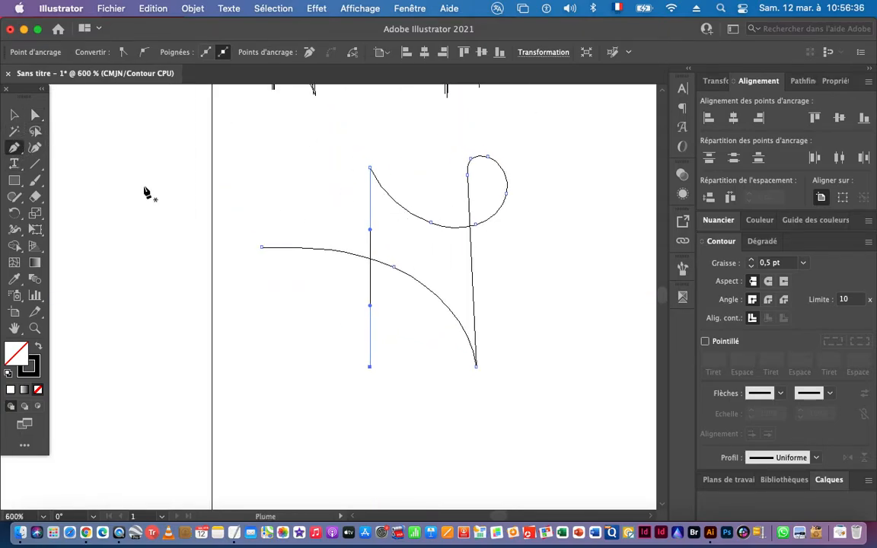
pyautogui.moveTo(370, 231); pyautogui.dragTo(372, 168)
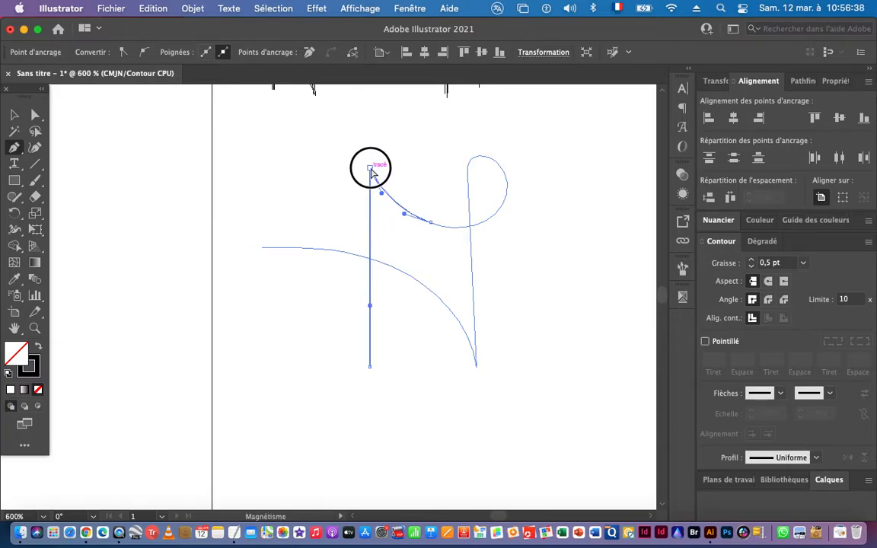
pyautogui.moveTo(371, 306); pyautogui.dragTo(371, 367)
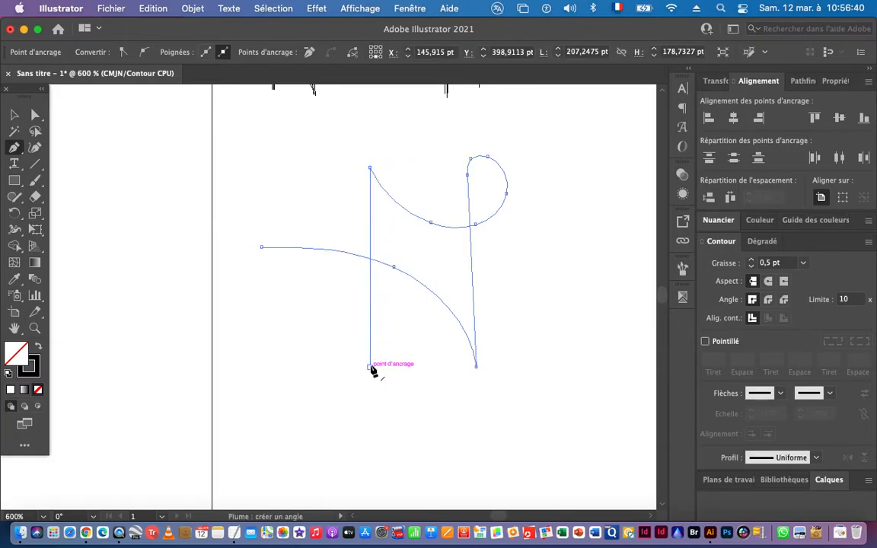
# - Delete the curved crossbar's middle anchor point and reshape the curve with the handle at the right stem's foot
pyautogui.click(394, 267)
pyautogui.moveTo(470, 322); pyautogui.dragTo(449, 267)
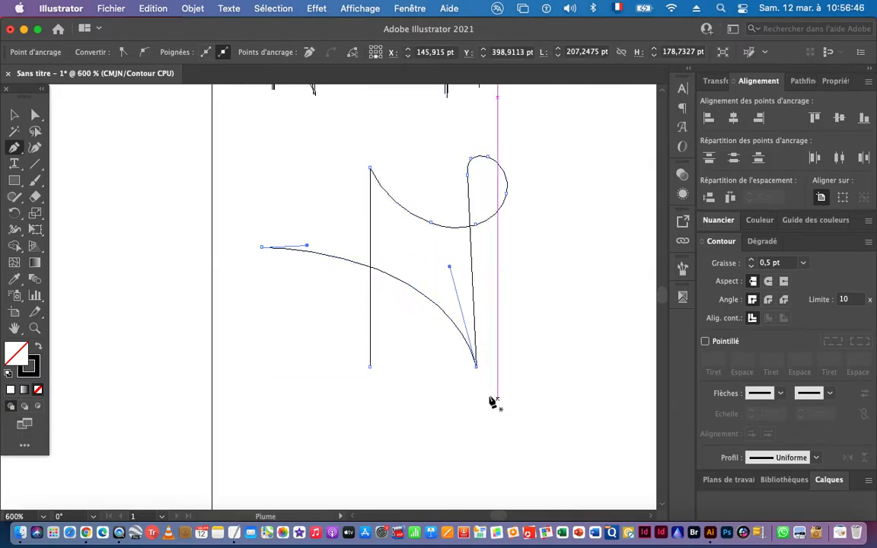
# - Straighten the right stem by moving its foot slightly left and averaging its foot and upper anchor points on the Vertical axis
pyautogui.moveTo(476, 367); pyautogui.dragTo(471, 366)
pyautogui.moveTo(471, 238); pyautogui.dragTo(466, 176)
pyautogui.keyDown('super'); pyautogui.click(518, 309); pyautogui.keyUp('super')
pyautogui.keyDown('super'); pyautogui.click(470, 180); pyautogui.keyUp('super')
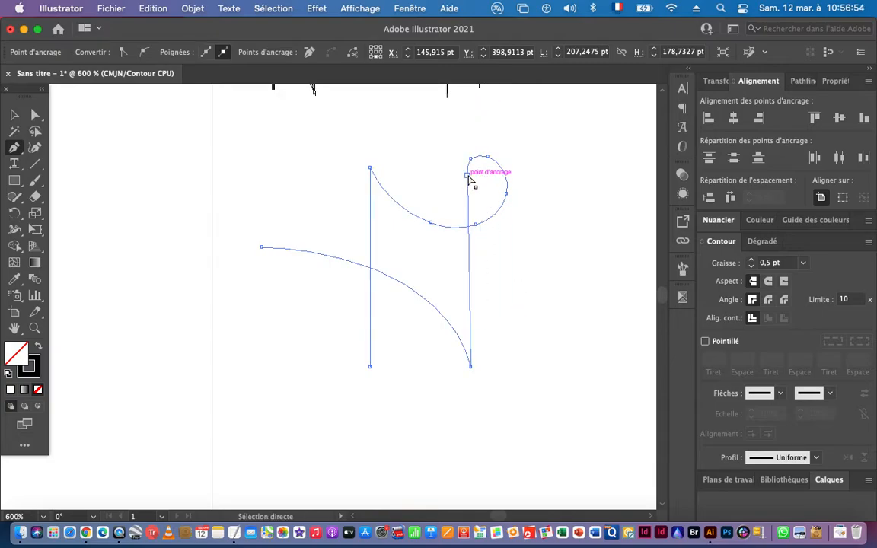
pyautogui.keyDown('shift'); pyautogui.keyDown('super'); pyautogui.click(470, 366); pyautogui.keyUp('super'); pyautogui.keyUp('shift')
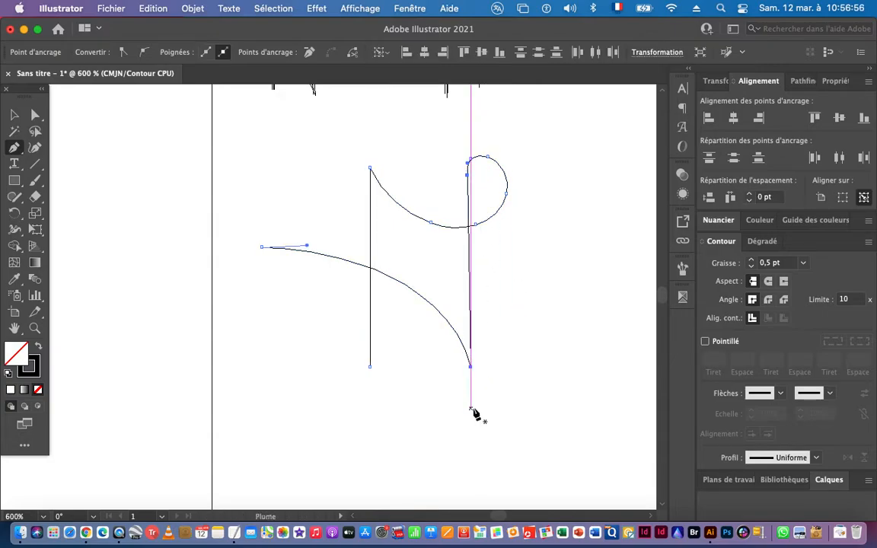
pyautogui.click(193, 9)
pyautogui.moveTo(227, 352)
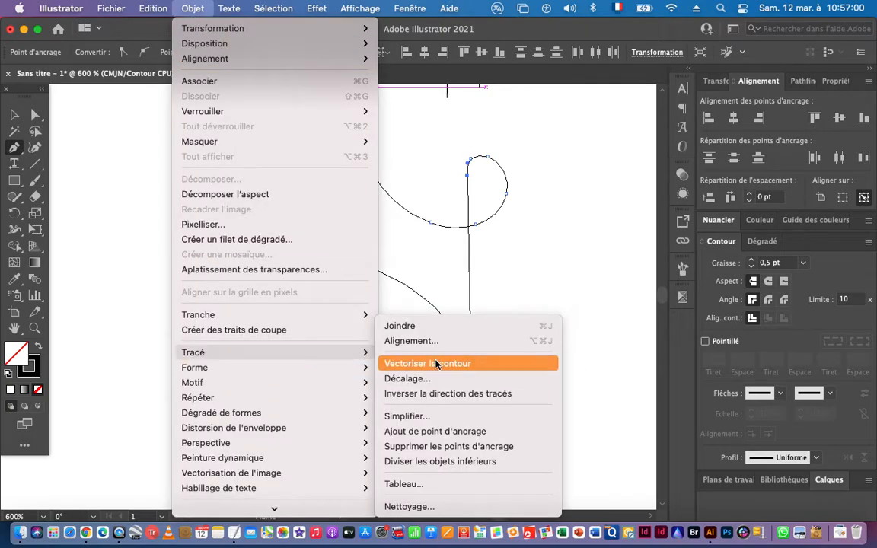
pyautogui.click(415, 340)
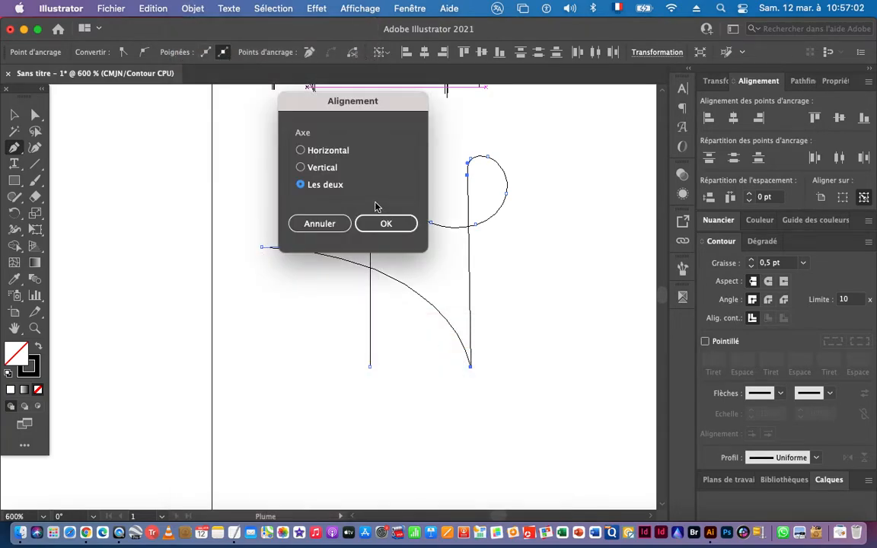
pyautogui.click(312, 168)
pyautogui.click(380, 223)
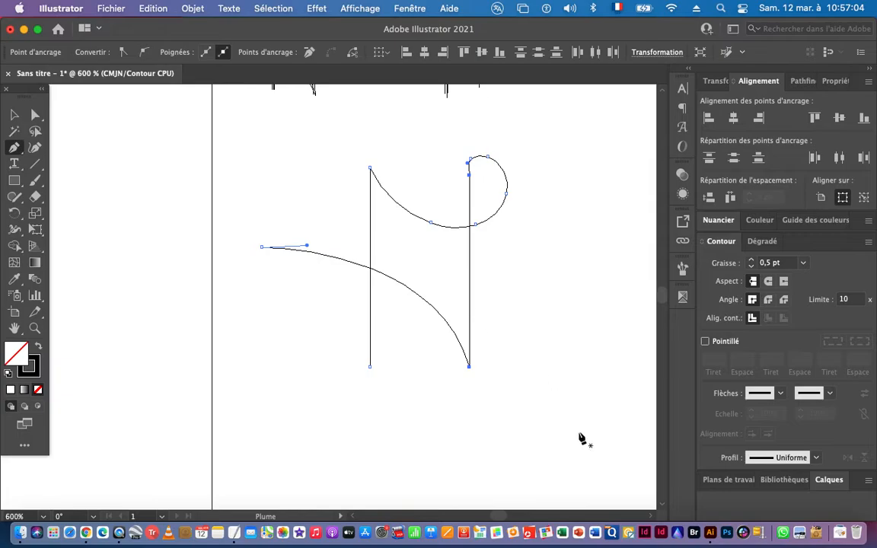
# - Delete the extra anchor point at the loop's upper left and lengthen the stem's upper handle vertically to round the loop
pyautogui.press('super+space')
pyautogui.moveTo(464, 153); pyautogui.dragTo(791, 195)
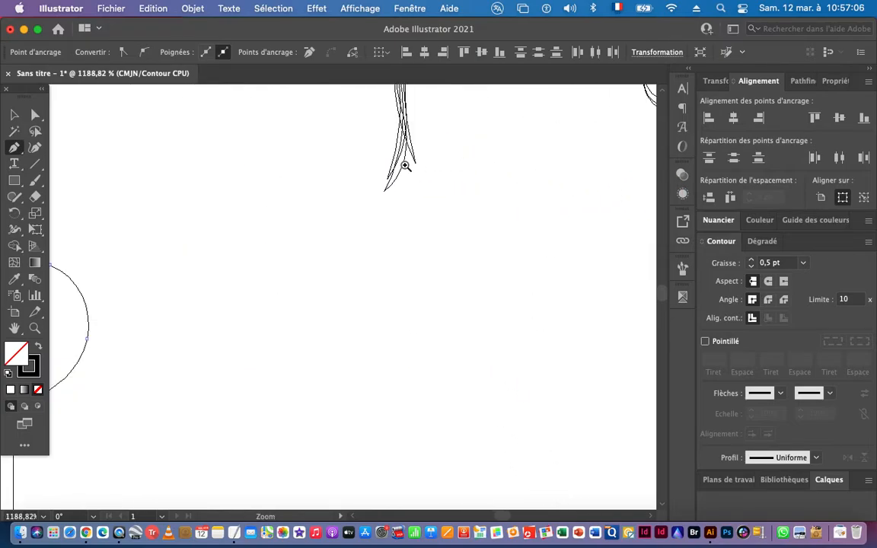
pyautogui.press('space')
pyautogui.moveTo(224, 225); pyautogui.dragTo(553, 239)
pyautogui.moveTo(357, 241); pyautogui.dragTo(449, 226)
pyautogui.press('super+space')
pyautogui.moveTo(435, 316); pyautogui.dragTo(565, 274)
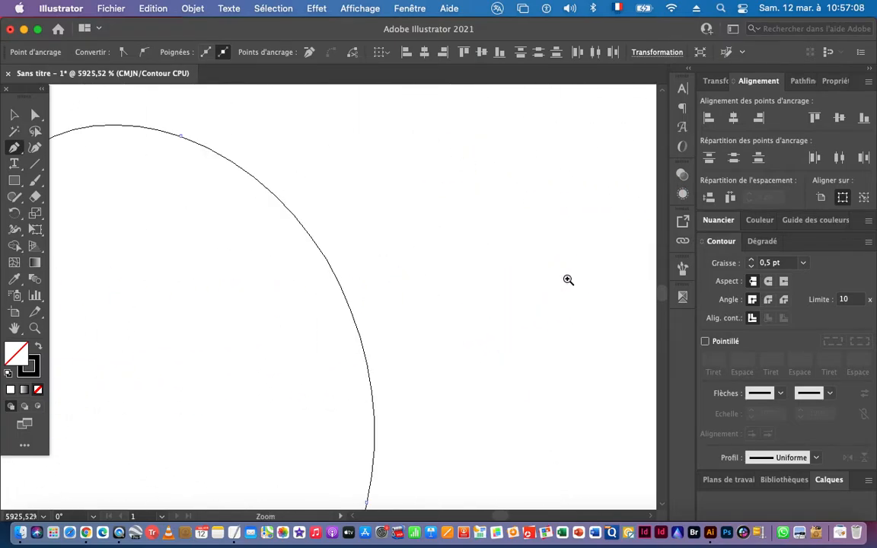
pyautogui.press('space')
pyautogui.moveTo(164, 221); pyautogui.dragTo(538, 239)
pyautogui.moveTo(396, 263); pyautogui.dragTo(411, 252)
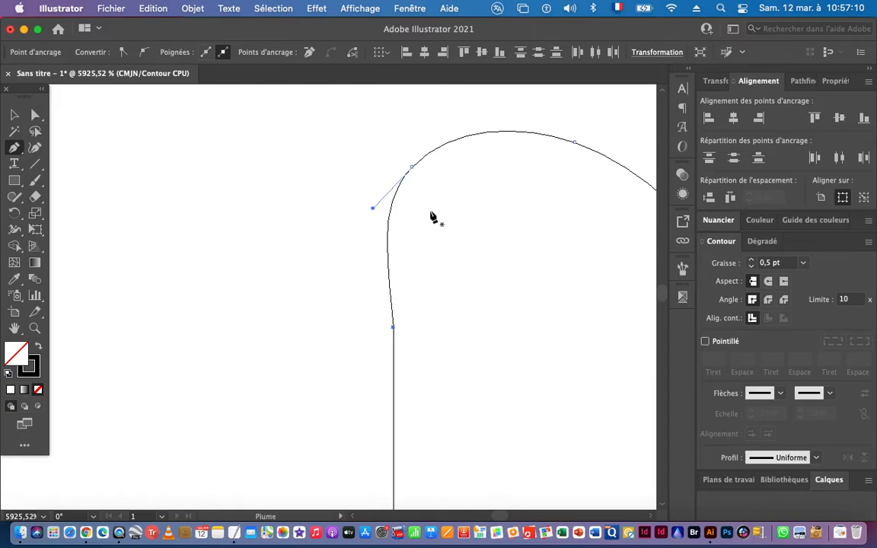
pyautogui.click(411, 168)
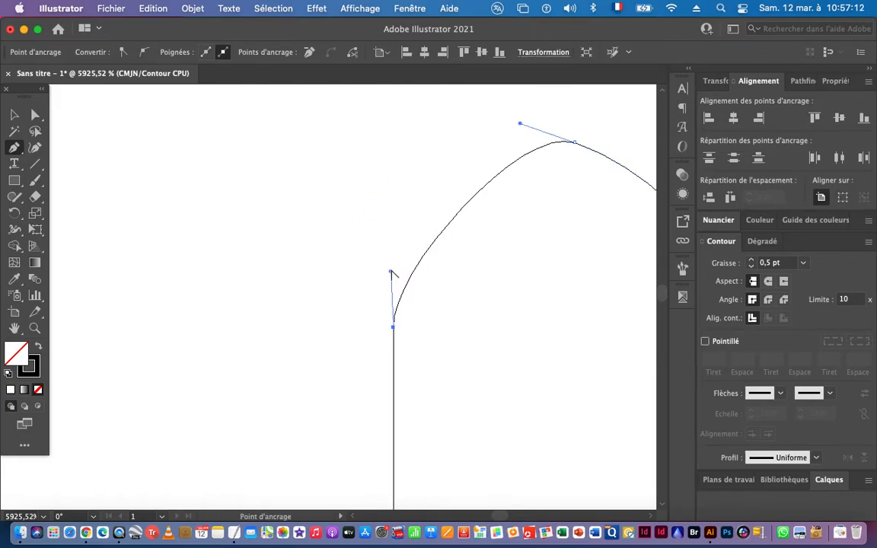
pyautogui.moveTo(392, 271); pyautogui.dragTo(397, 155)
# - Slightly lengthen the crossbar's direction handle at the right stem's foot to refine its curve
pyautogui.press('super+space')
pyautogui.moveTo(524, 329); pyautogui.dragTo(387, 339)
pyautogui.press('super+minus')
pyautogui.press('super+minus')
pyautogui.press('super+minus')
pyautogui.press('super+minus')
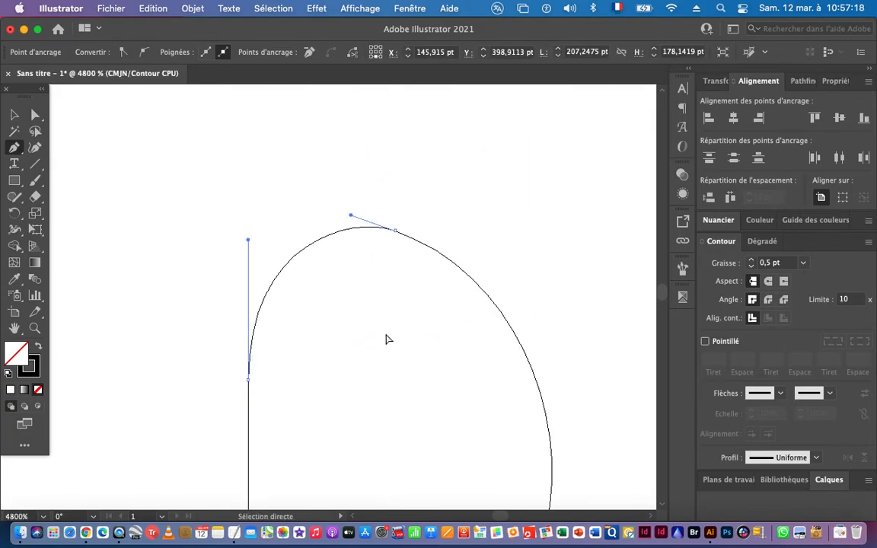
pyautogui.press('space')
pyautogui.moveTo(435, 415); pyautogui.dragTo(513, 200)
pyautogui.press('super+minus')
pyautogui.press('super+minus')
pyautogui.press('super+minus')
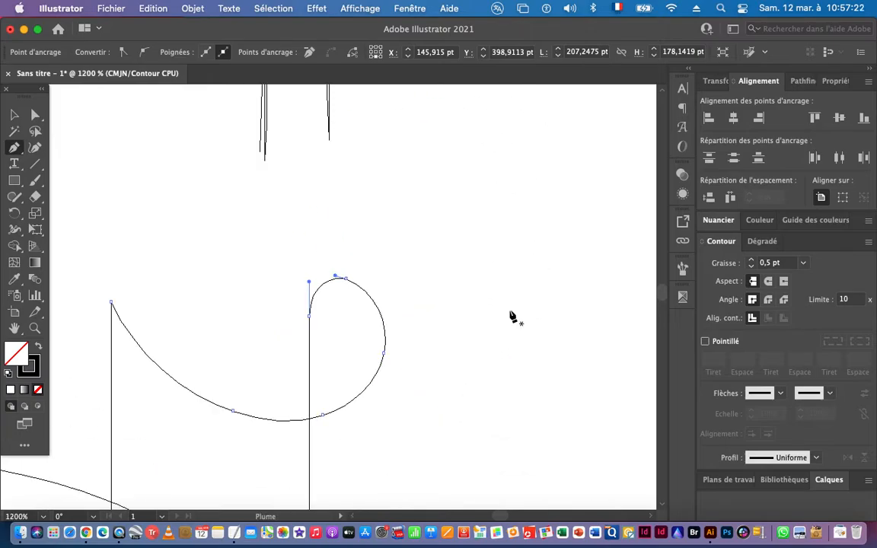
pyautogui.press('space')
pyautogui.moveTo(393, 368); pyautogui.dragTo(509, 213)
pyautogui.moveTo(459, 386); pyautogui.dragTo(491, 287)
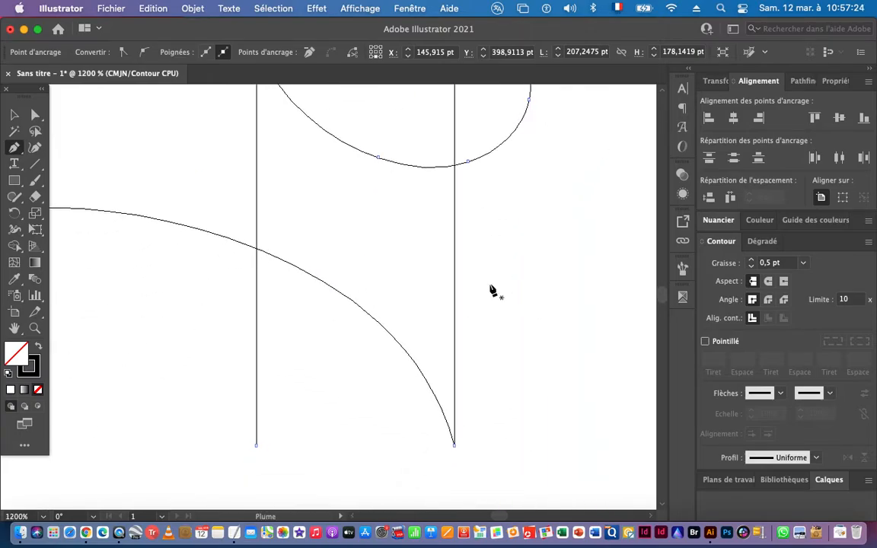
pyautogui.moveTo(348, 242); pyautogui.dragTo(303, 306)
pyautogui.moveTo(403, 243)
pyautogui.mouseDown()
pyautogui.moveTo(398, 229)
pyautogui.moveTo(398, 236)
pyautogui.mouseUp()
# - Shorten the crossbar by moving its left end inward, raise that end's handle slightly, and return to preview display
pyautogui.press('space')
pyautogui.moveTo(221, 221); pyautogui.dragTo(465, 230)
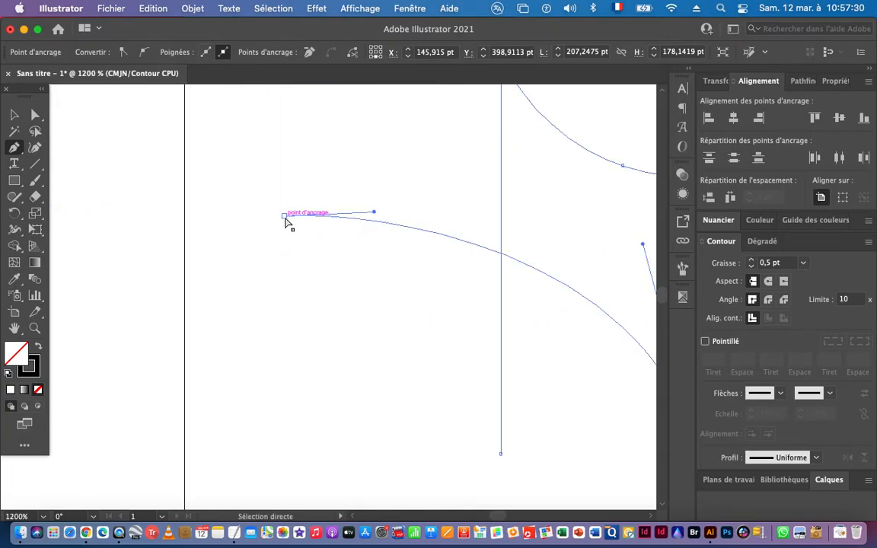
pyautogui.moveTo(284, 217); pyautogui.dragTo(350, 227)
pyautogui.hscroll(6, 441, 244)
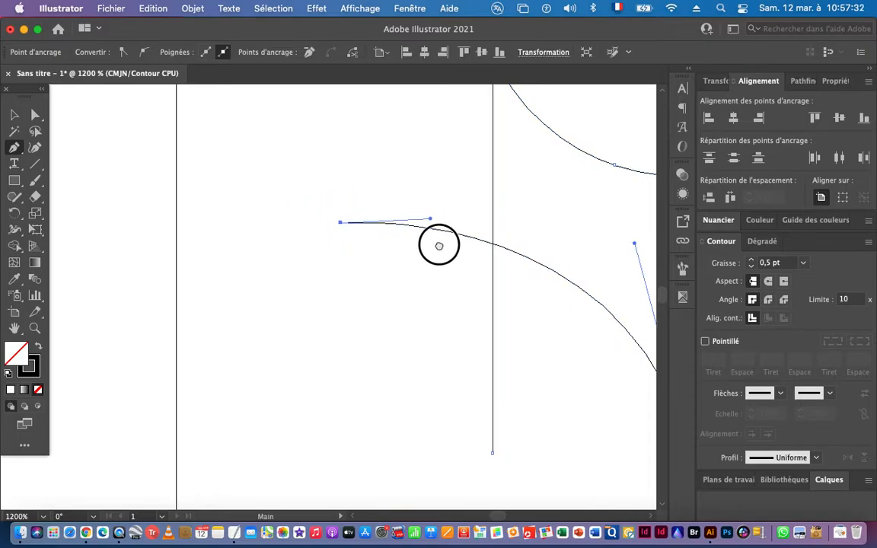
pyautogui.moveTo(230, 204); pyautogui.dragTo(236, 207)
pyautogui.press('super+y')
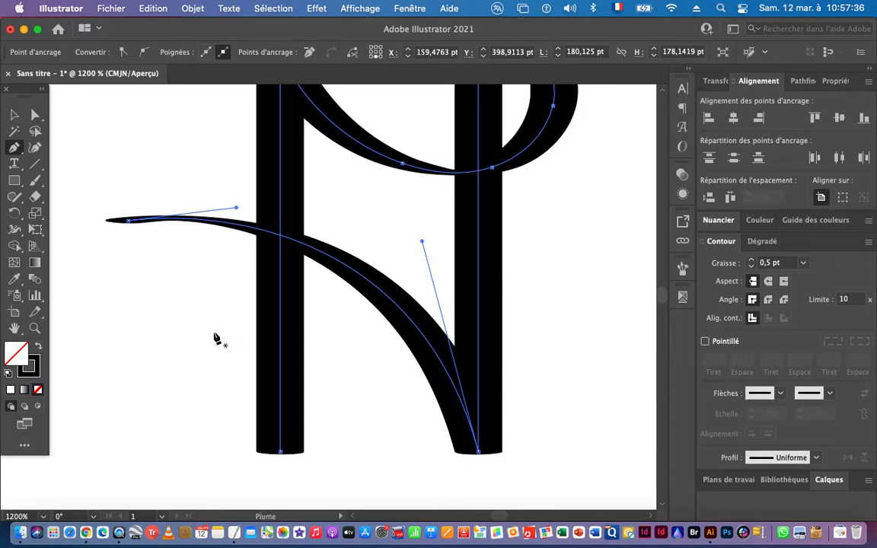
# - Deselect the monogram and switch to the Paintbrush with the 3 pt oval brush
pyautogui.press('super+minus')
pyautogui.press('super+minus')
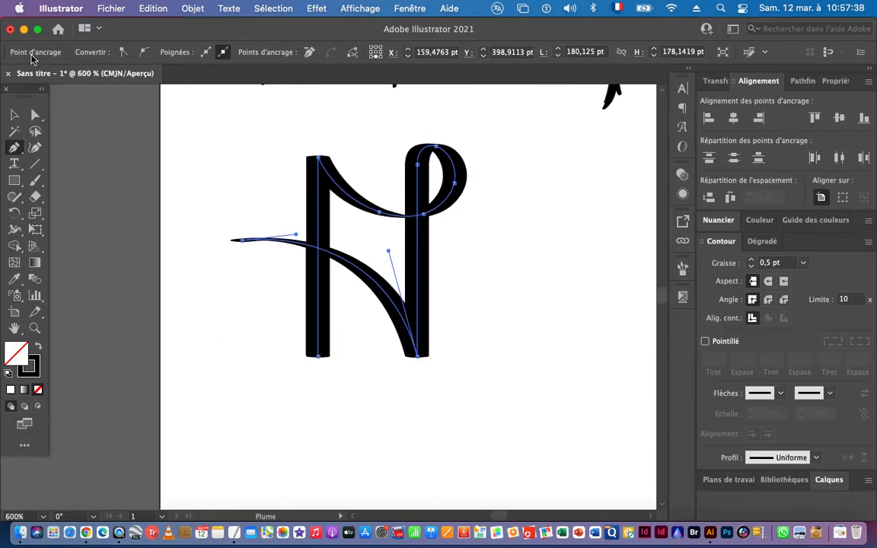
pyautogui.press('v')
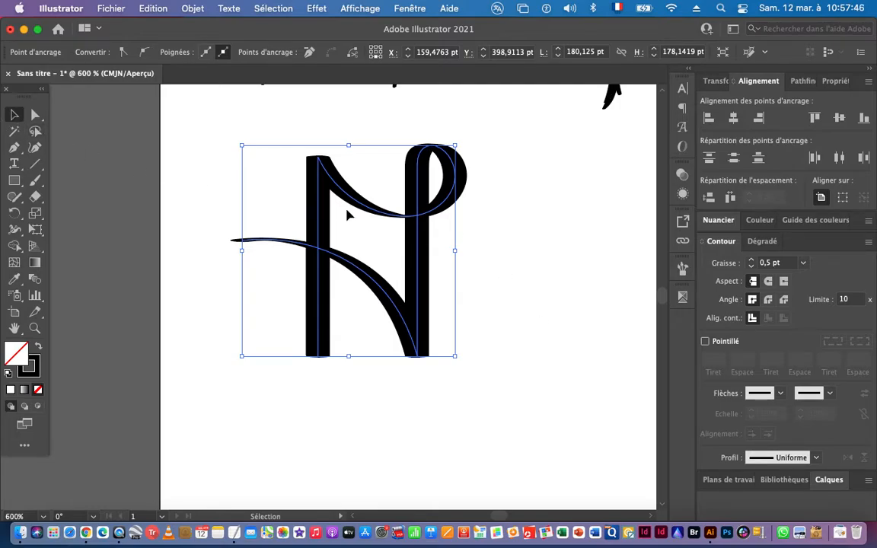
pyautogui.hscroll(5, 349, 216)
pyautogui.click(356, 303)
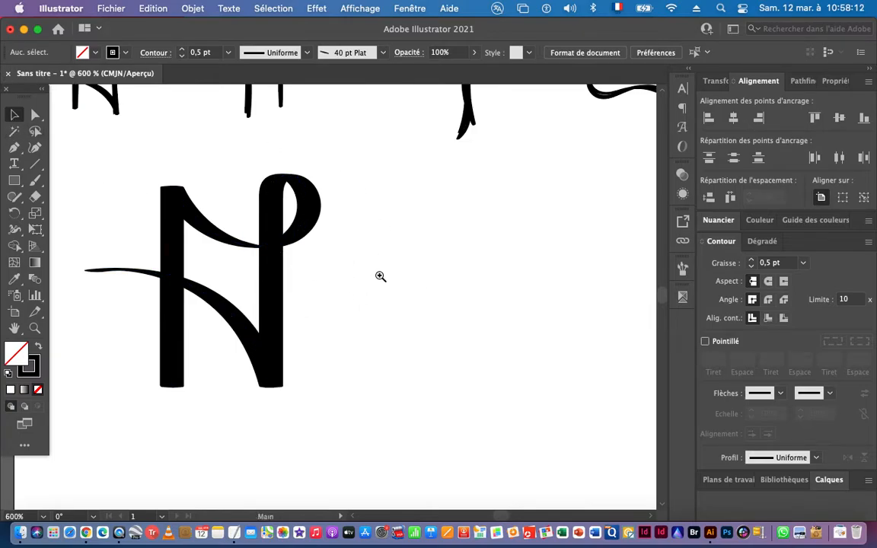
pyautogui.moveTo(379, 275); pyautogui.dragTo(303, 286)
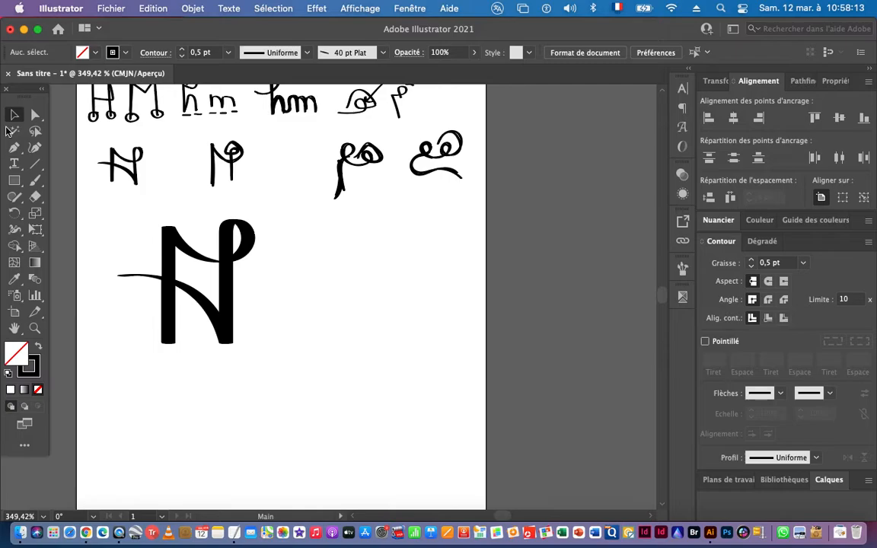
pyautogui.click(35, 180)
pyautogui.click(684, 271)
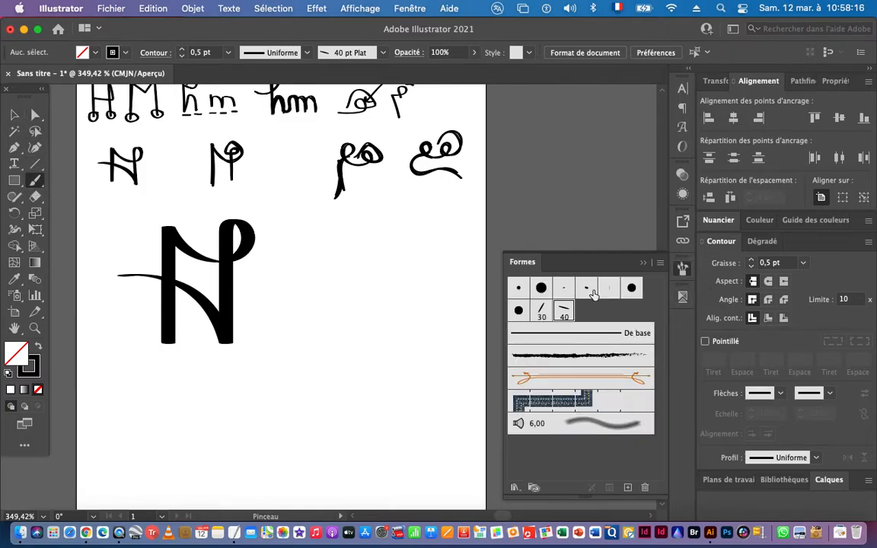
pyautogui.click(565, 291)
pyautogui.click(683, 268)
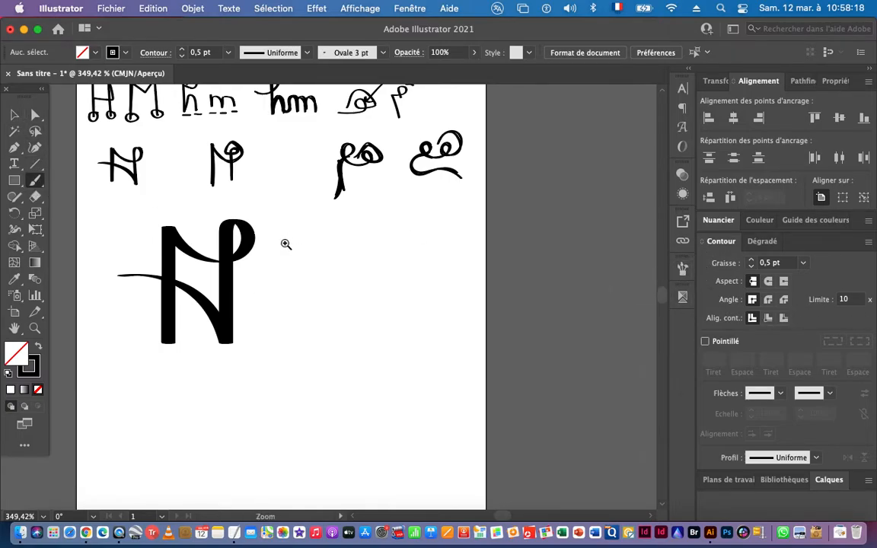
# - Hand-letter M and H labels beside the monogram, with an arrow from M to the upper curve and a line from H to the crossbar
pyautogui.moveTo(203, 249); pyautogui.dragTo(271, 252)
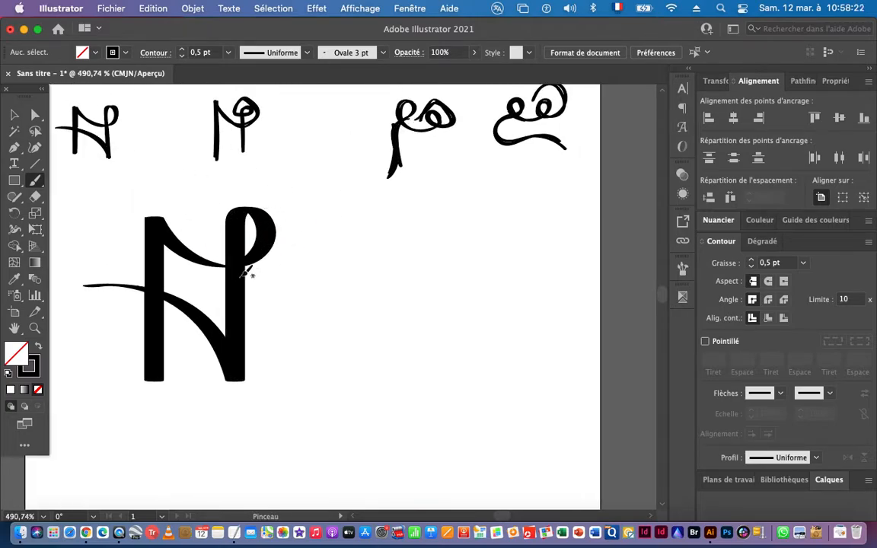
pyautogui.moveTo(197, 230)
pyautogui.mouseDown()
pyautogui.moveTo(213, 208)
pyautogui.moveTo(327, 195)
pyautogui.moveTo(362, 239)
pyautogui.moveTo(383, 242)
pyautogui.mouseUp()
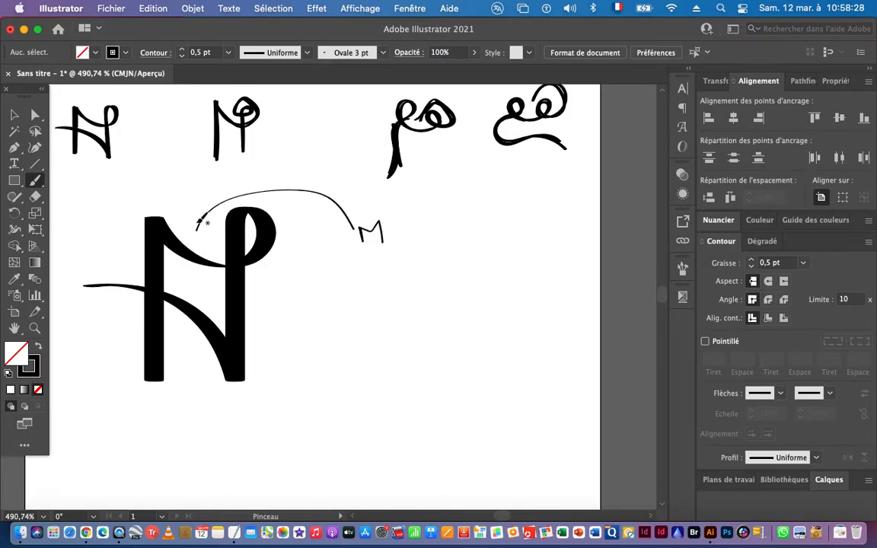
pyautogui.moveTo(196, 227); pyautogui.dragTo(208, 235)
pyautogui.moveTo(195, 319)
pyautogui.mouseDown()
pyautogui.moveTo(320, 388)
pyautogui.moveTo(352, 321)
pyautogui.moveTo(370, 317)
pyautogui.moveTo(364, 298)
pyautogui.moveTo(371, 334)
pyautogui.mouseUp()
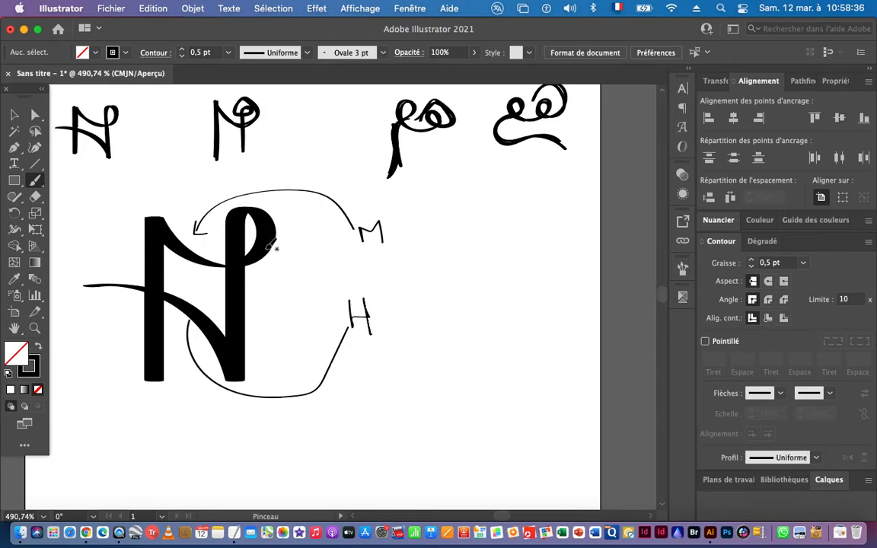
# - Draw two small looped Arabic letters close together between the M and H labels, with an arrow from them to the monogram's loop
pyautogui.moveTo(267, 254)
pyautogui.mouseDown()
pyautogui.moveTo(311, 268)
pyautogui.moveTo(335, 250)
pyautogui.moveTo(323, 290)
pyautogui.mouseUp()
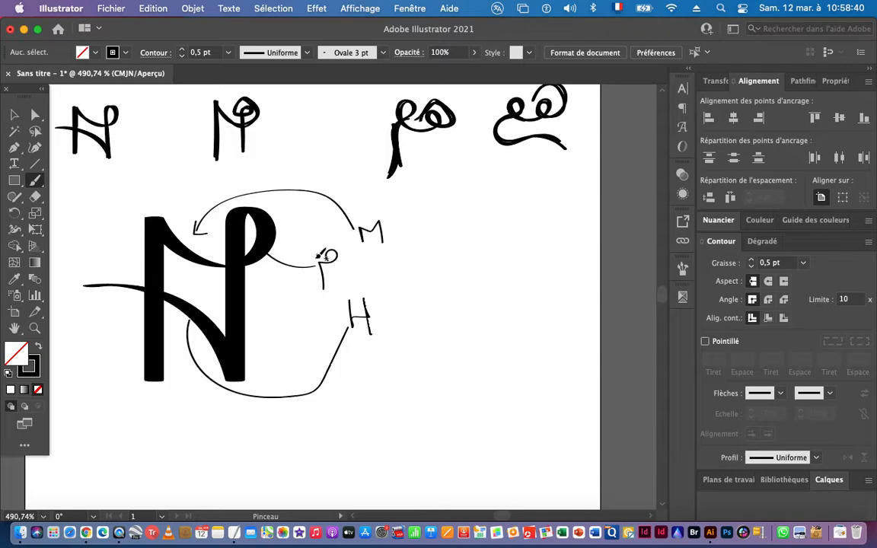
pyautogui.moveTo(445, 259)
pyautogui.mouseDown()
pyautogui.moveTo(460, 249)
pyautogui.moveTo(449, 289)
pyautogui.mouseUp()
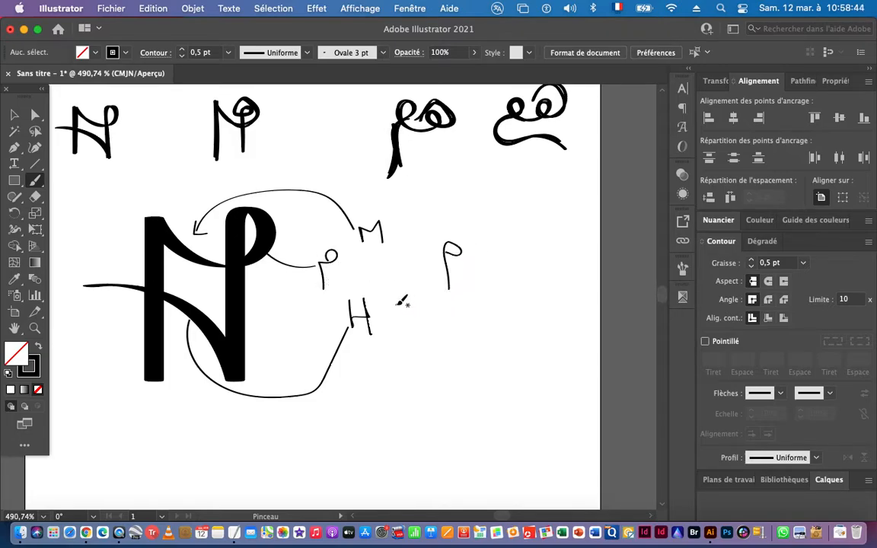
pyautogui.press('v')
pyautogui.moveTo(452, 253)
pyautogui.mouseDown()
pyautogui.moveTo(346, 274)
pyautogui.moveTo(320, 302)
pyautogui.moveTo(309, 292)
pyautogui.mouseUp()
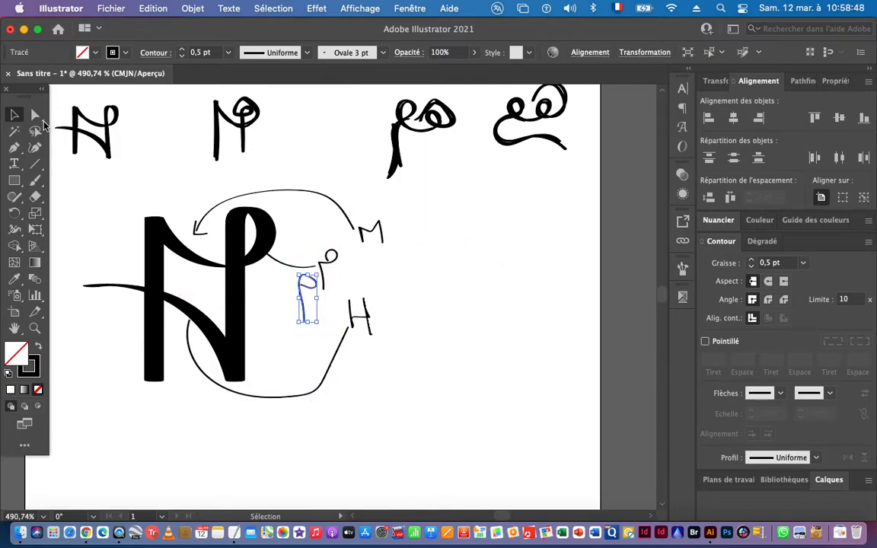
pyautogui.click(35, 180)
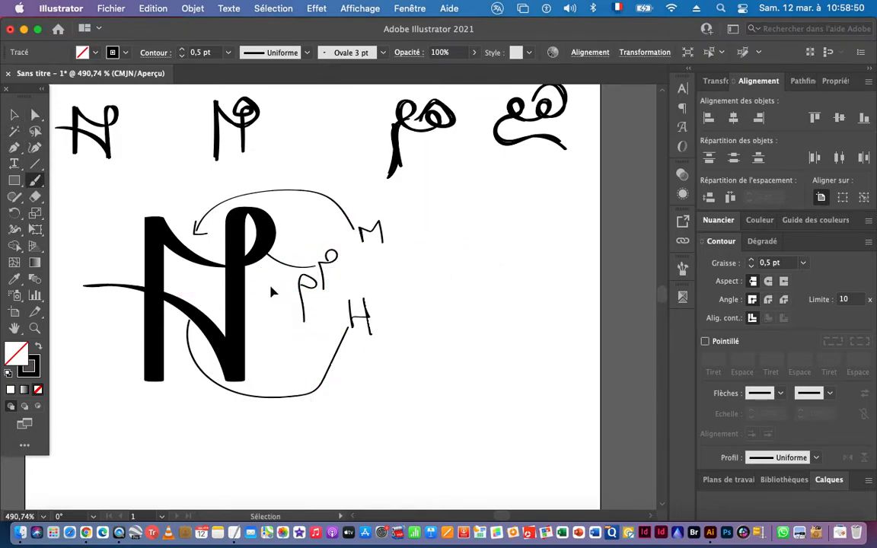
pyautogui.press('super+shift+a')
pyautogui.moveTo(277, 252)
pyautogui.mouseDown()
pyautogui.moveTo(266, 252)
pyautogui.moveTo(271, 262)
pyautogui.mouseUp()
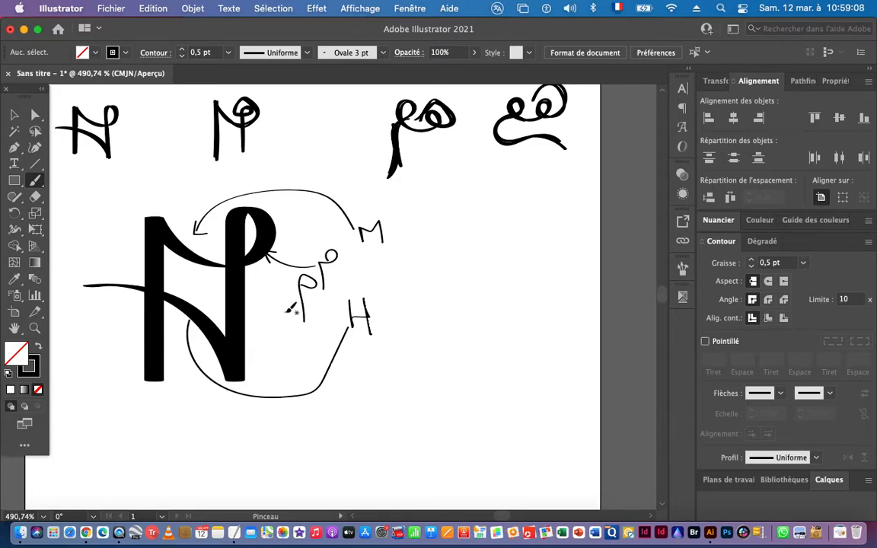
# - Sketch a separate H and M beside the annotations, mark the H's crossbar, the M's V and the stem feet, and delete the sketch
pyautogui.moveTo(453, 245)
pyautogui.mouseDown()
pyautogui.moveTo(461, 304)
pyautogui.moveTo(493, 274)
pyautogui.mouseUp()
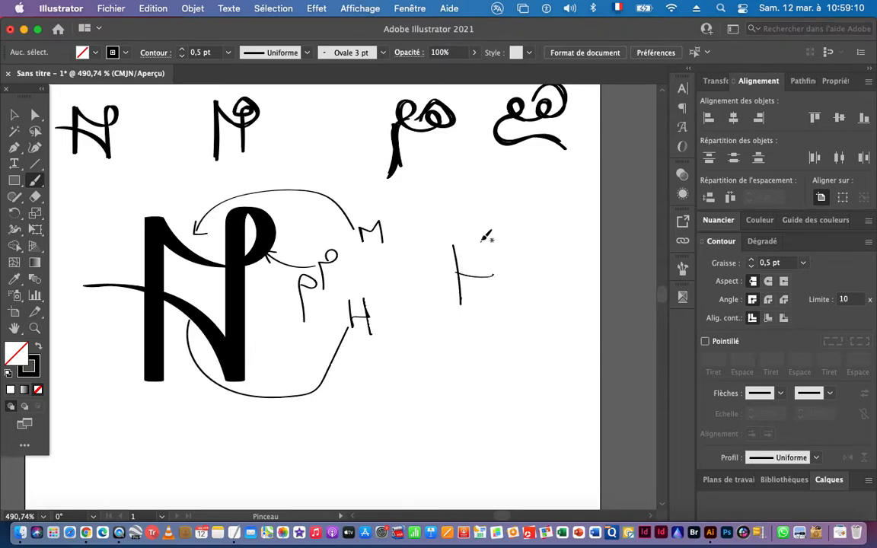
pyautogui.moveTo(482, 241); pyautogui.dragTo(499, 303)
pyautogui.moveTo(524, 241); pyautogui.dragTo(533, 293)
pyautogui.moveTo(554, 237)
pyautogui.mouseDown()
pyautogui.moveTo(576, 281)
pyautogui.moveTo(524, 242)
pyautogui.mouseUp()
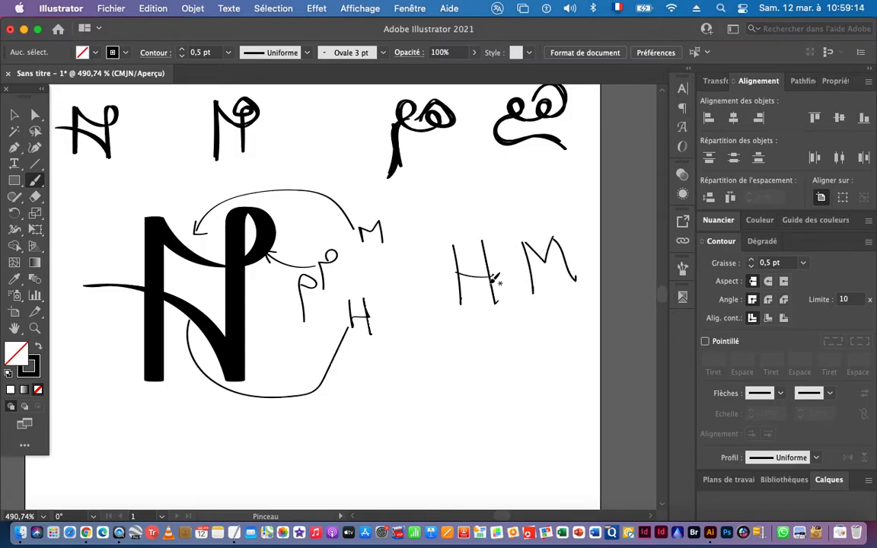
pyautogui.moveTo(453, 281); pyautogui.dragTo(487, 280)
pyautogui.moveTo(543, 229)
pyautogui.mouseDown()
pyautogui.moveTo(527, 236)
pyautogui.moveTo(555, 232)
pyautogui.moveTo(536, 228)
pyautogui.mouseUp()
pyautogui.moveTo(478, 266)
pyautogui.mouseDown()
pyautogui.moveTo(487, 271)
pyautogui.moveTo(457, 279)
pyautogui.moveTo(495, 268)
pyautogui.mouseUp()
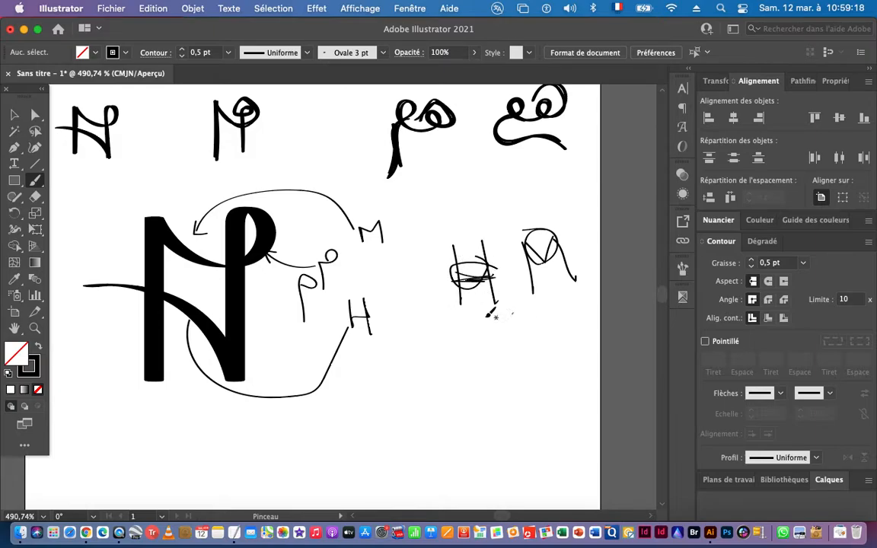
pyautogui.moveTo(458, 302)
pyautogui.mouseDown()
pyautogui.moveTo(462, 319)
pyautogui.moveTo(535, 307)
pyautogui.mouseUp()
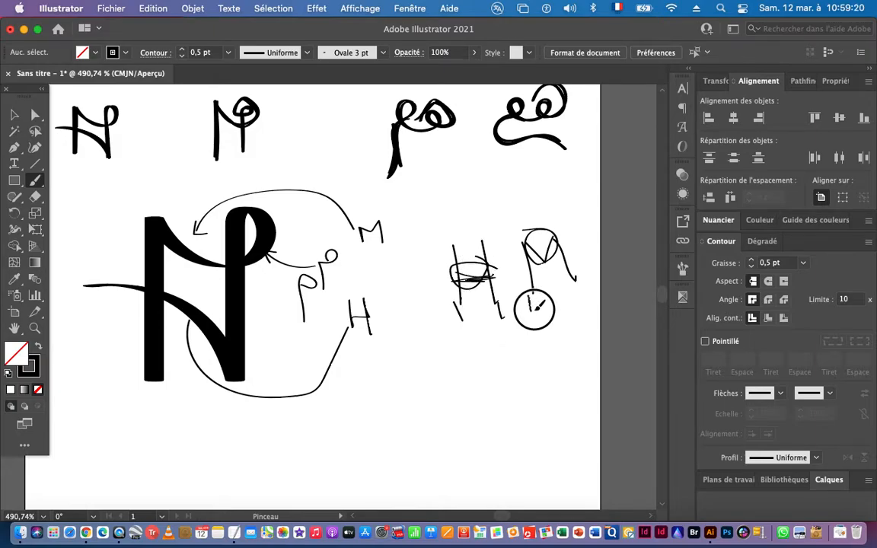
pyautogui.moveTo(584, 284); pyautogui.dragTo(580, 298)
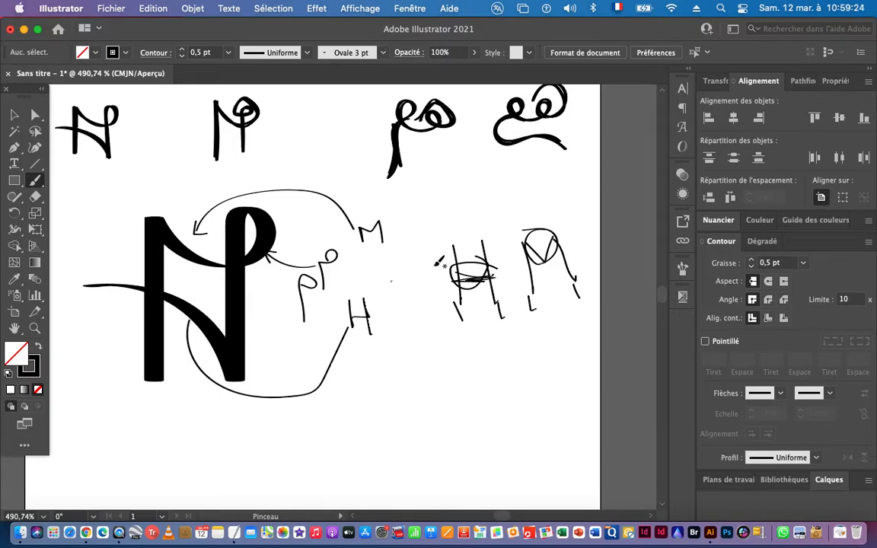
pyautogui.moveTo(434, 200); pyautogui.dragTo(565, 333)
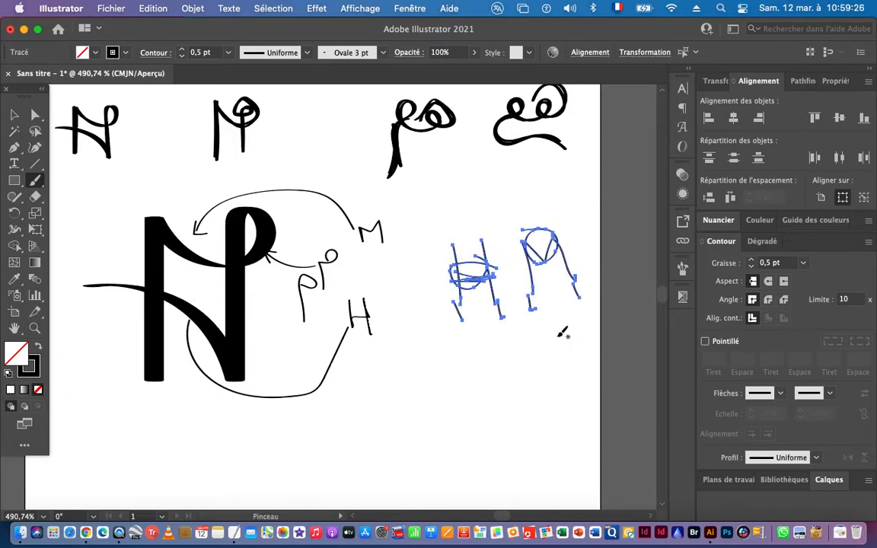
pyautogui.press('Delete')
# - Sketch a thin version of the looped monogram in the empty area beside the annotations and delete it
pyautogui.moveTo(466, 236); pyautogui.dragTo(468, 295)
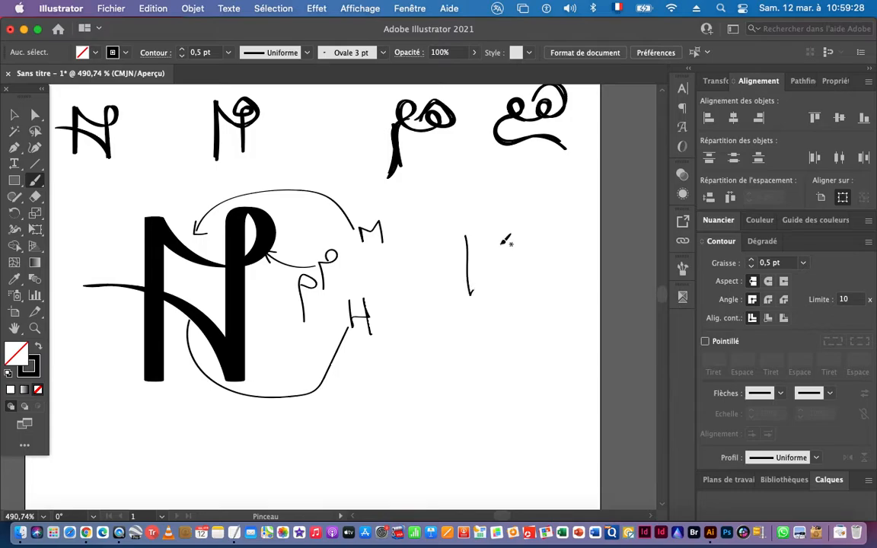
pyautogui.moveTo(497, 241); pyautogui.dragTo(503, 283)
pyautogui.moveTo(465, 235)
pyautogui.mouseDown()
pyautogui.moveTo(504, 247)
pyautogui.moveTo(509, 233)
pyautogui.moveTo(499, 239)
pyautogui.moveTo(502, 291)
pyautogui.moveTo(458, 266)
pyautogui.mouseUp()
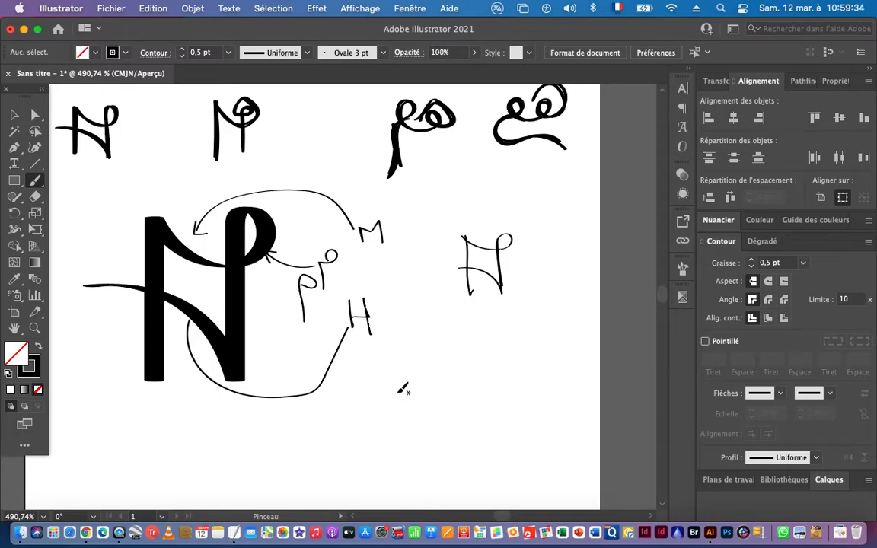
pyautogui.press('v')
pyautogui.moveTo(449, 211); pyautogui.dragTo(545, 339)
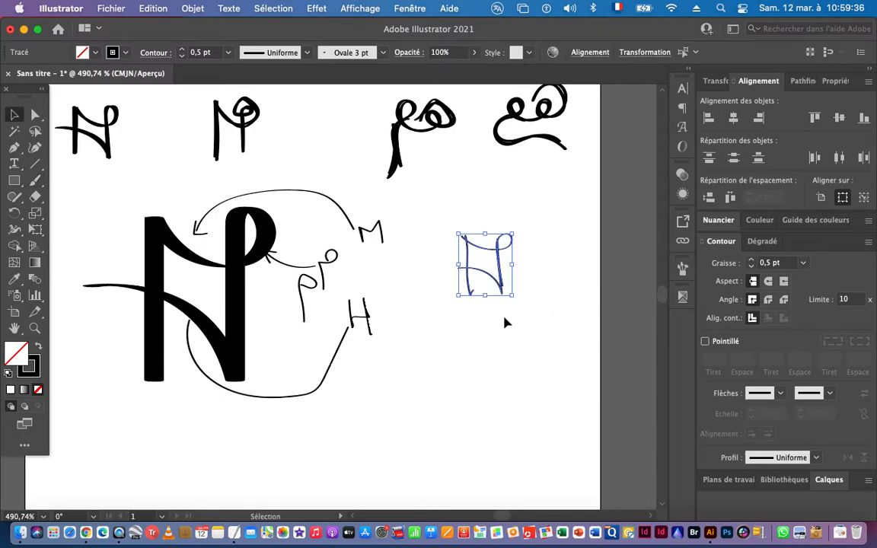
pyautogui.press('Delete')
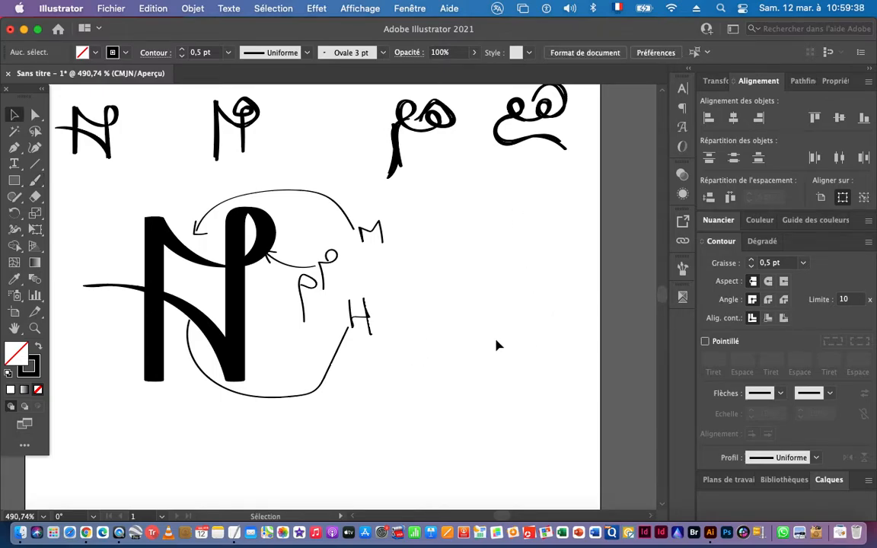
# - Move the four lettering sketches of the second row closer together toward the artboard's left edge
pyautogui.scroll(-3, 363, 284)
pyautogui.moveTo(319, 291); pyautogui.dragTo(407, 345)
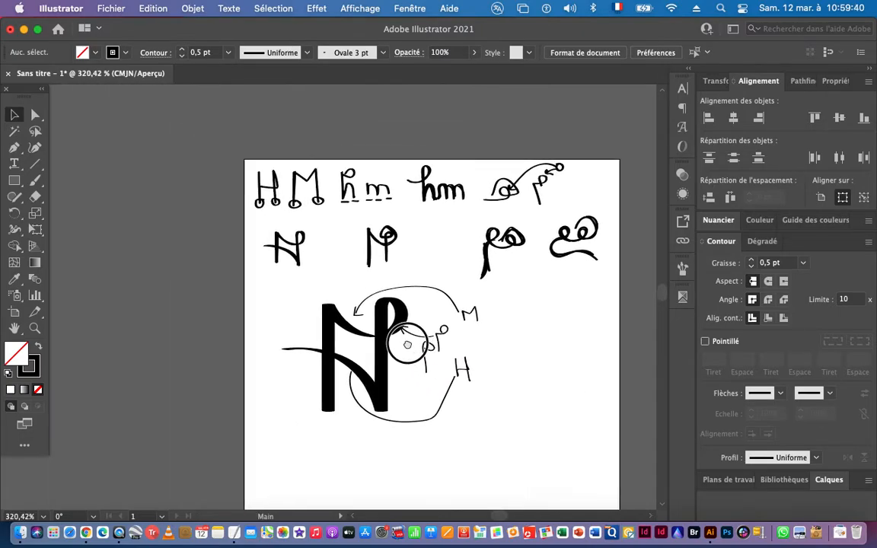
pyautogui.moveTo(381, 241); pyautogui.dragTo(341, 241)
pyautogui.moveTo(298, 261); pyautogui.dragTo(287, 252)
pyautogui.moveTo(346, 248); pyautogui.dragTo(335, 242)
pyautogui.moveTo(507, 249); pyautogui.dragTo(393, 248)
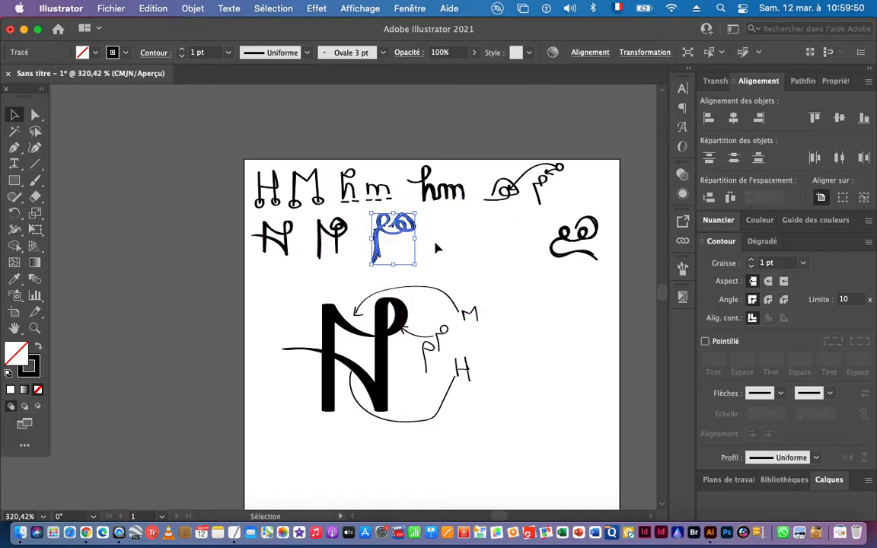
pyautogui.moveTo(580, 239); pyautogui.dragTo(456, 245)
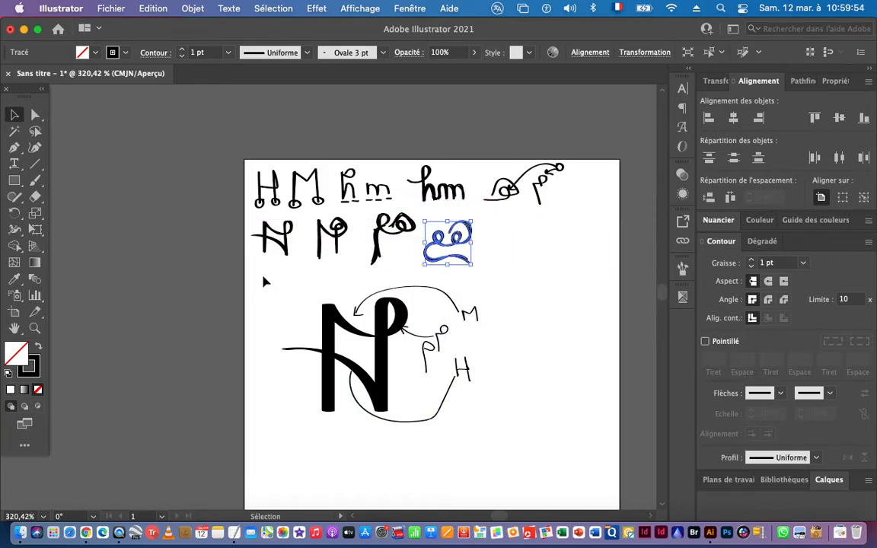
# - Duplicate the annotated monogram beside the second sketch row and delete the handwritten labels and arrows from the original
pyautogui.moveTo(264, 282); pyautogui.dragTo(470, 415)
pyautogui.moveTo(409, 353); pyautogui.dragTo(524, 266)
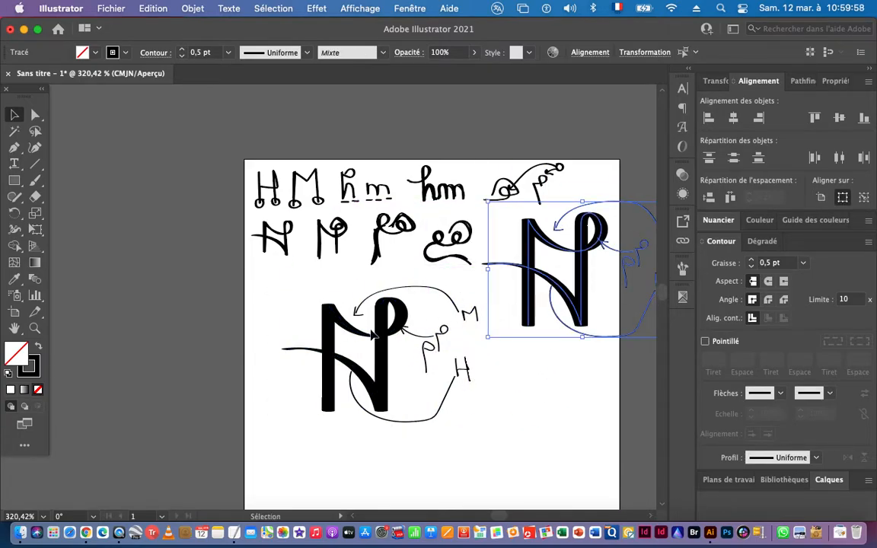
pyautogui.moveTo(425, 275); pyautogui.dragTo(480, 407)
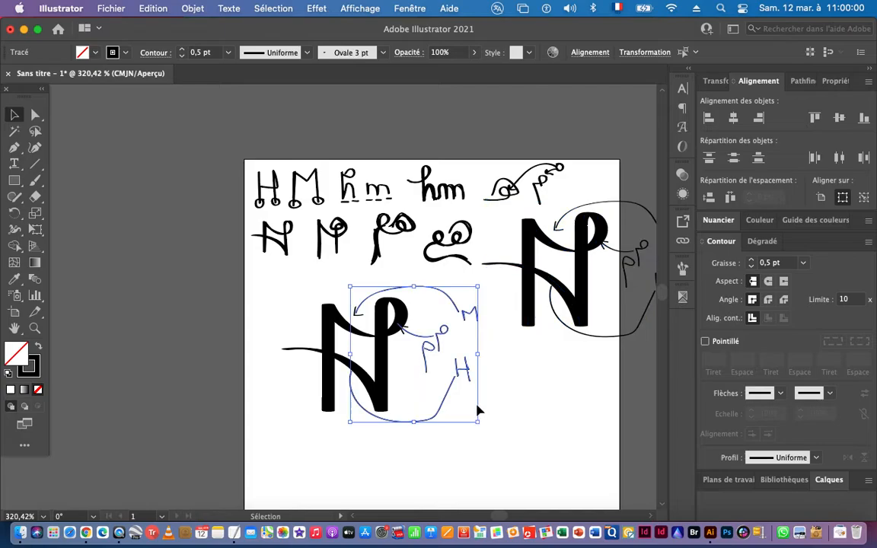
pyautogui.press('Delete')
pyautogui.click(357, 312)
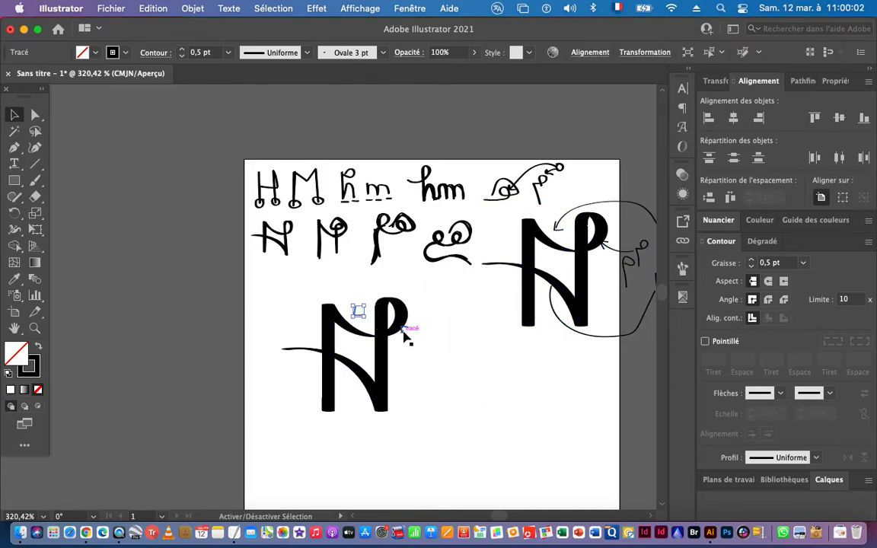
pyautogui.keyDown('shift'); pyautogui.click(403, 330); pyautogui.keyUp('shift')
pyautogui.press('Delete')
# - Shift the clean monogram slightly down and left, and shrink the annotated copy to fit at the end of the second sketch row
pyautogui.moveTo(276, 299); pyautogui.dragTo(401, 400)
pyautogui.moveTo(379, 363); pyautogui.dragTo(352, 385)
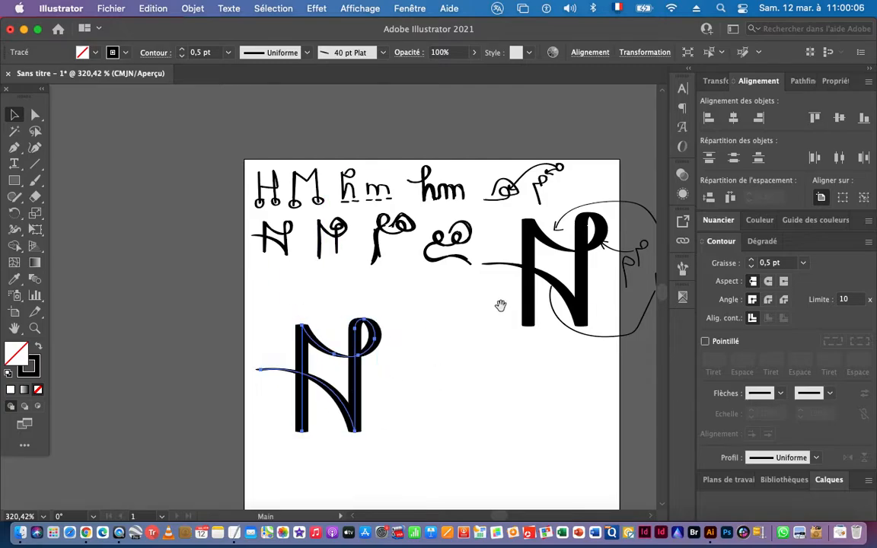
pyautogui.moveTo(500, 305); pyautogui.dragTo(333, 349)
pyautogui.moveTo(341, 263)
pyautogui.mouseDown()
pyautogui.moveTo(532, 421)
pyautogui.moveTo(531, 326)
pyautogui.moveTo(432, 313)
pyautogui.mouseUp()
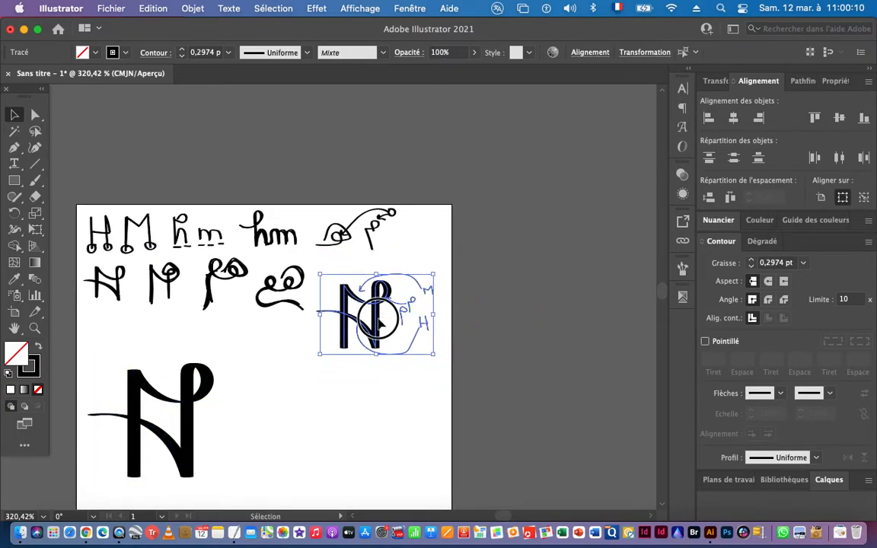
pyautogui.moveTo(373, 308); pyautogui.dragTo(386, 309)
pyautogui.click(341, 400)
pyautogui.moveTo(321, 404); pyautogui.dragTo(407, 357)
pyautogui.moveTo(403, 200)
pyautogui.mouseDown()
pyautogui.moveTo(524, 286)
pyautogui.moveTo(493, 276)
pyautogui.mouseUp()
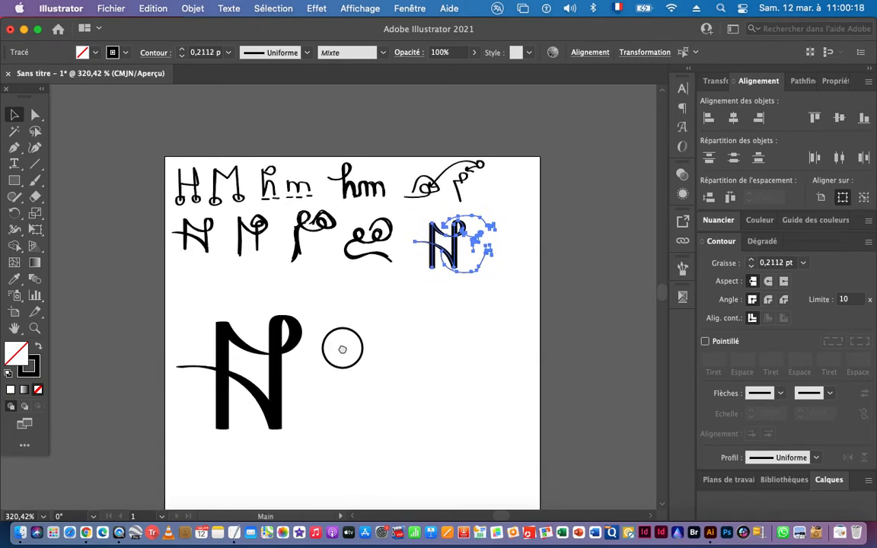
# - Convert the strokes of the large clean monogram into outlined, filled shapes
pyautogui.moveTo(343, 349); pyautogui.dragTo(442, 280)
pyautogui.moveTo(294, 367); pyautogui.dragTo(391, 346)
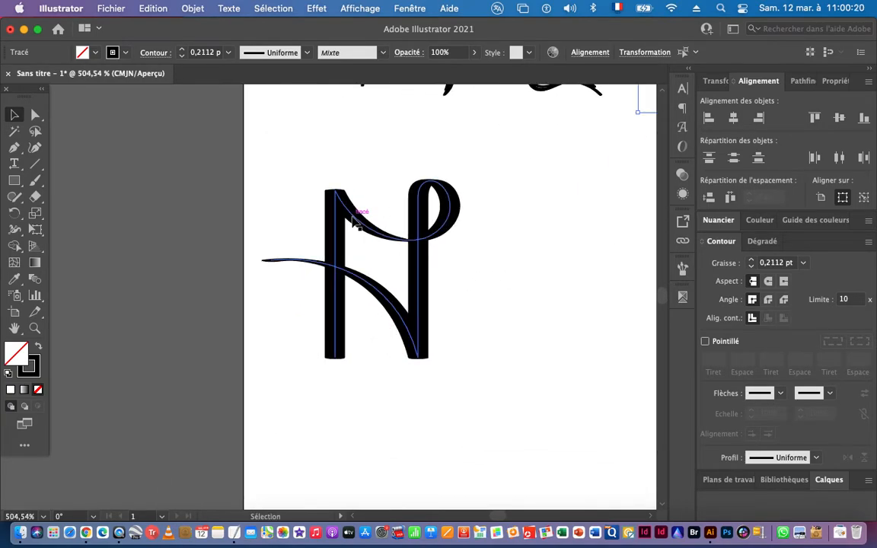
pyautogui.click(335, 225)
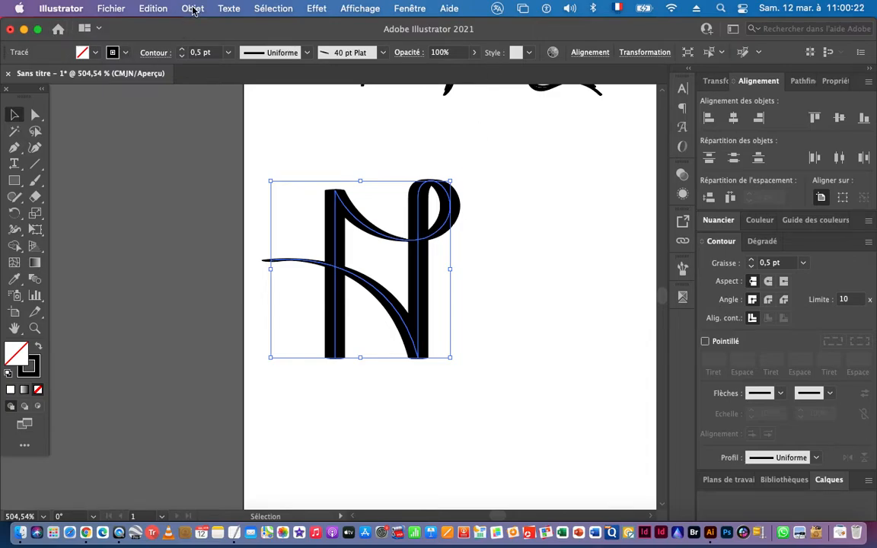
pyautogui.click(192, 10)
pyautogui.moveTo(295, 354)
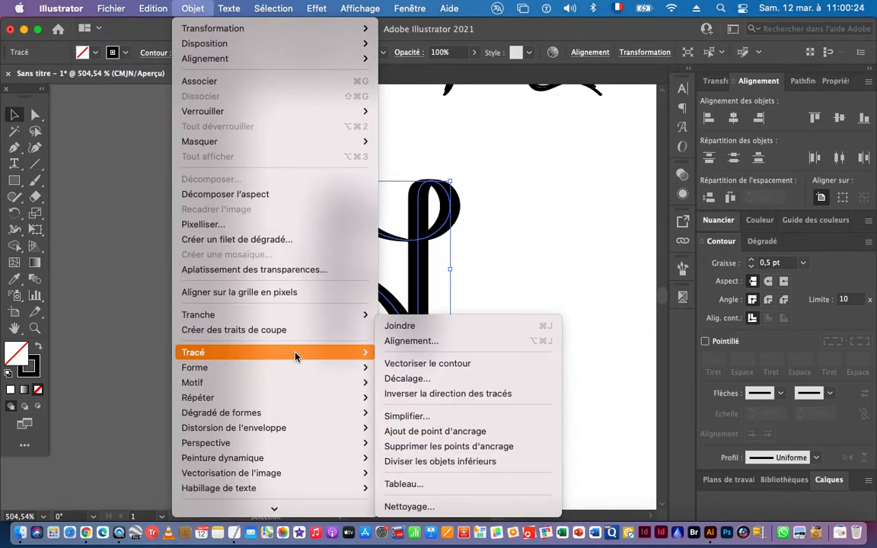
pyautogui.click(408, 364)
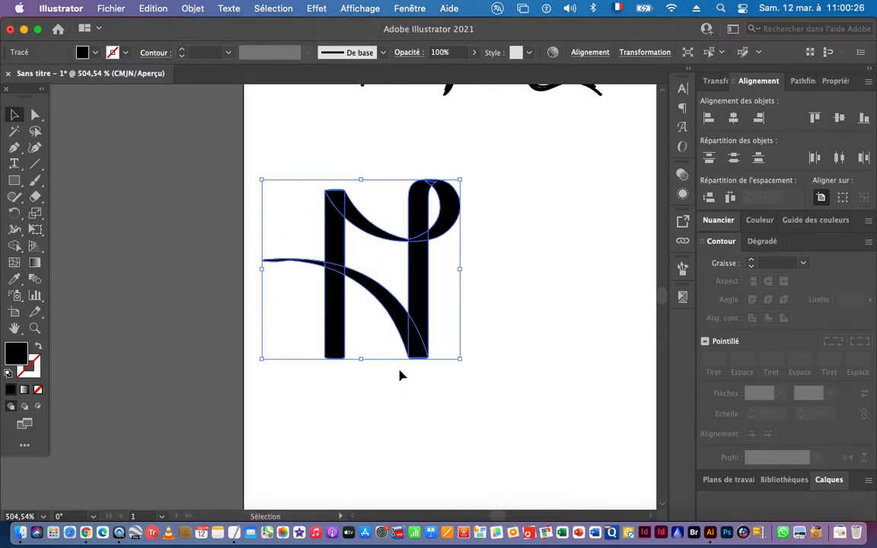
# - Unite the overlapping outlined parts of the large monogram into a single shape
pyautogui.press('super+space')
pyautogui.click(347, 294)
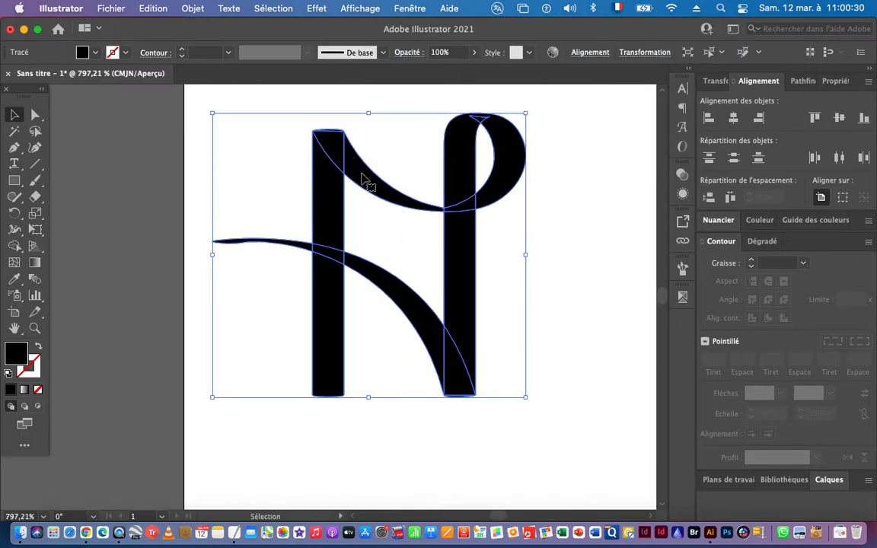
pyautogui.click(799, 85)
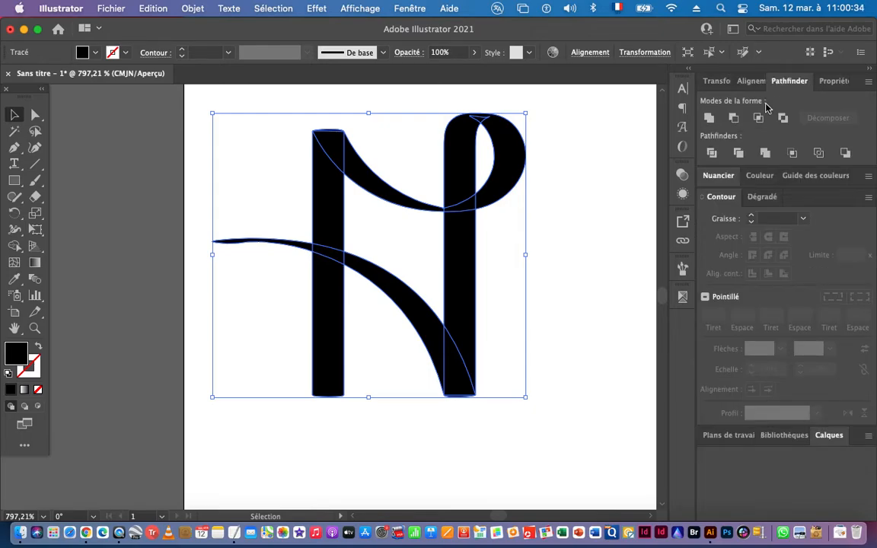
pyautogui.click(712, 120)
pyautogui.keyDown('alt'); pyautogui.keyDown('super'); pyautogui.click(438, 288); pyautogui.keyUp('super'); pyautogui.keyUp('alt')
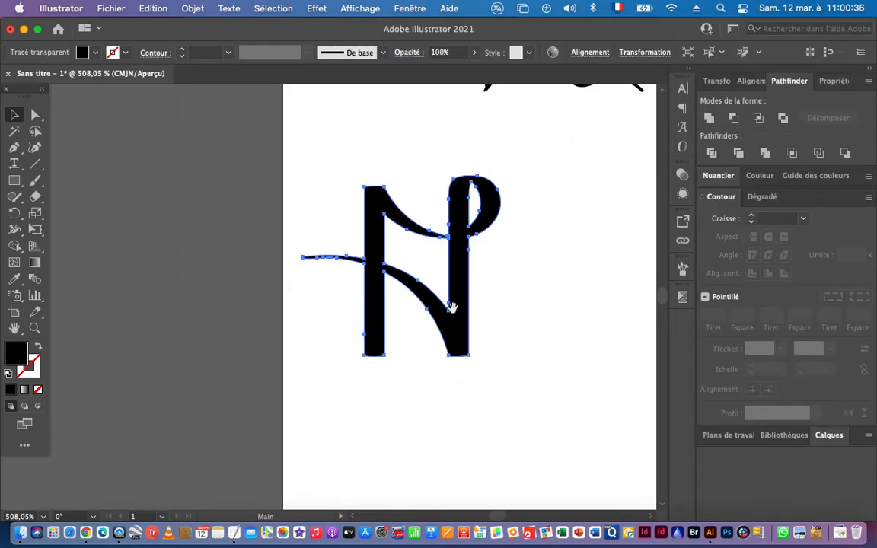
pyautogui.moveTo(452, 308); pyautogui.dragTo(277, 314)
pyautogui.keyDown('alt'); pyautogui.keyDown('super'); pyautogui.click(371, 326); pyautogui.keyUp('super'); pyautogui.keyUp('alt')
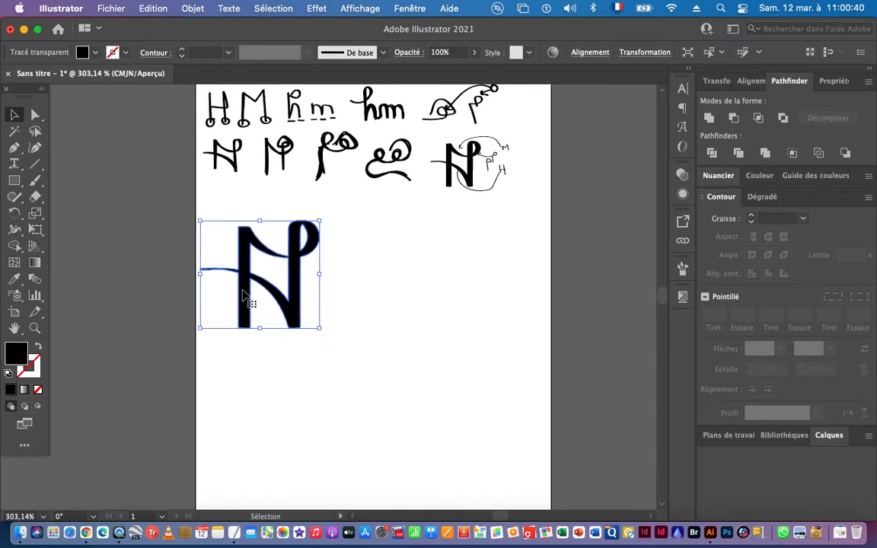
# - Draw a square around the large monogram from the artboard's left edge, send it behind, and give it the default white fill and 1 pt black stroke
pyautogui.click(14, 181)
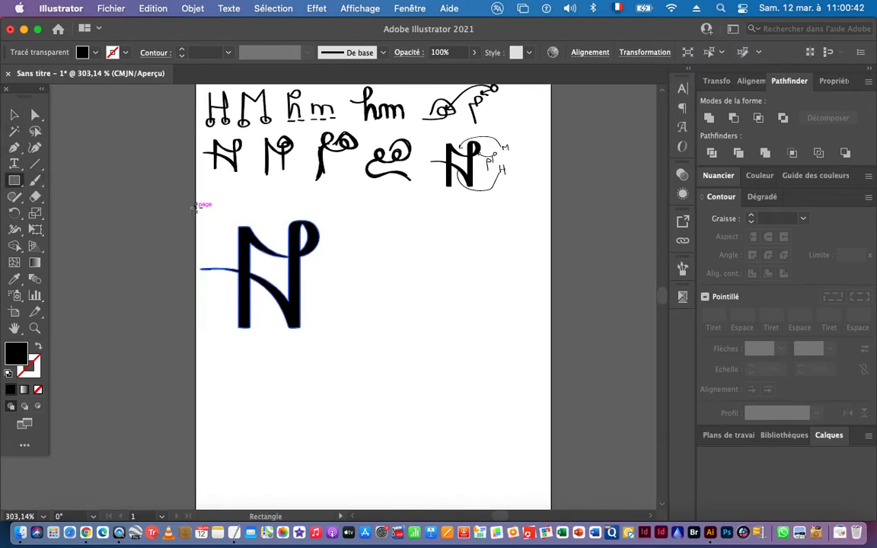
pyautogui.moveTo(196, 206); pyautogui.dragTo(349, 358)
pyautogui.click(14, 115)
pyautogui.rightClick(250, 225)
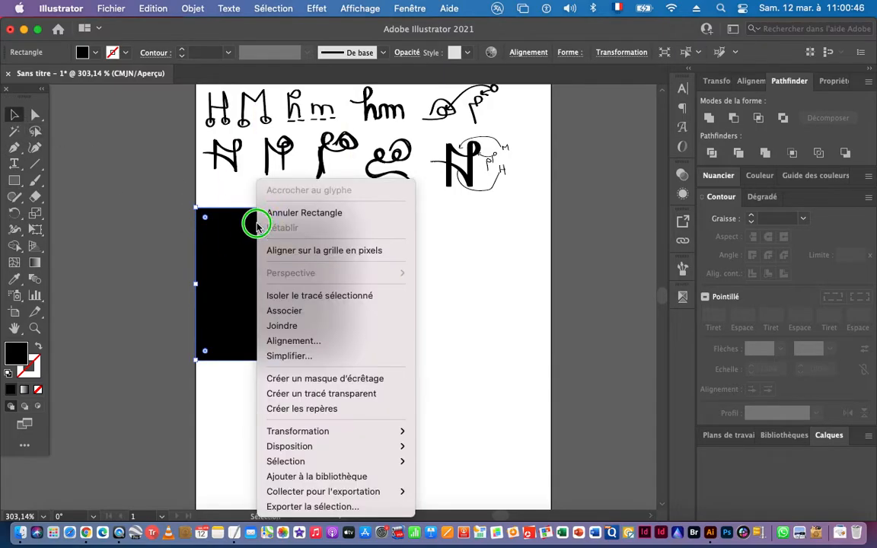
pyautogui.moveTo(340, 454)
pyautogui.click(449, 484)
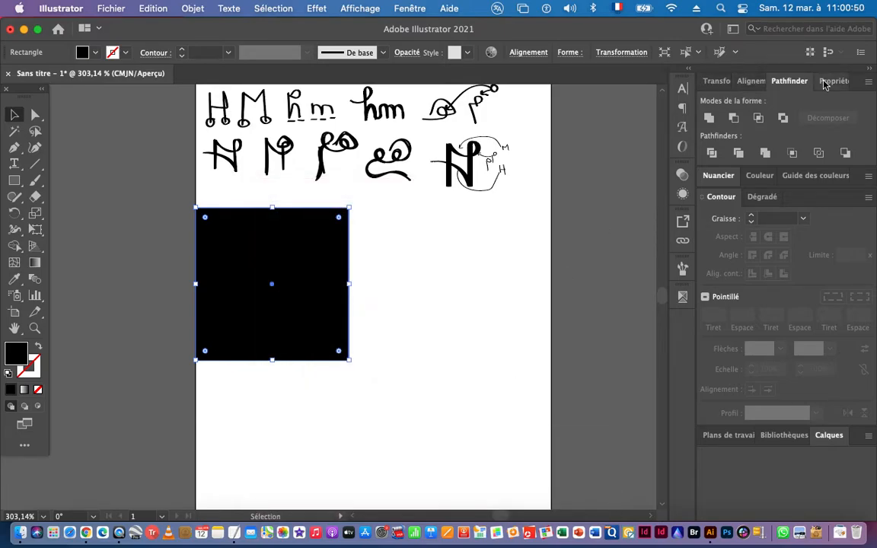
pyautogui.press('d')
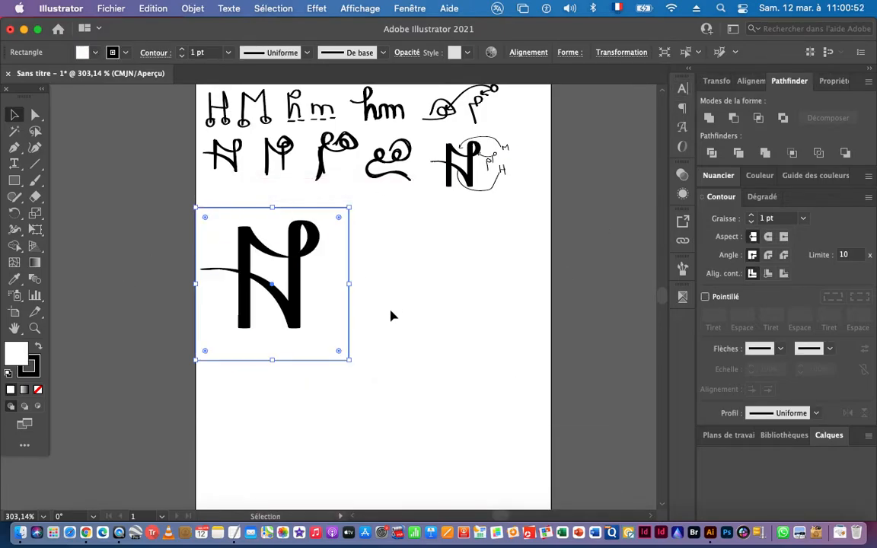
# - Center the monogram horizontally and vertically inside the white square, using the square as the alignment reference
pyautogui.moveTo(411, 248)
pyautogui.mouseDown()
pyautogui.moveTo(280, 298)
pyautogui.moveTo(325, 288)
pyautogui.mouseUp()
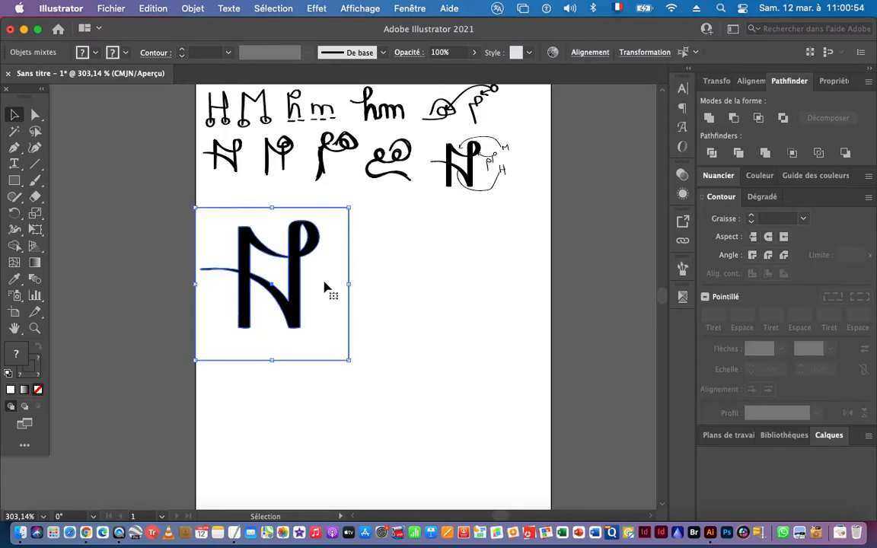
pyautogui.click(750, 81)
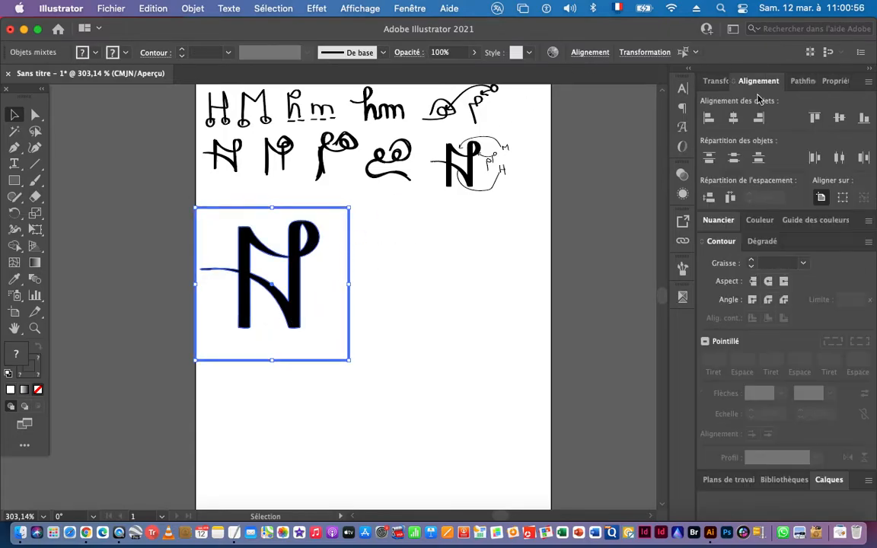
pyautogui.click(733, 118)
pyautogui.click(839, 118)
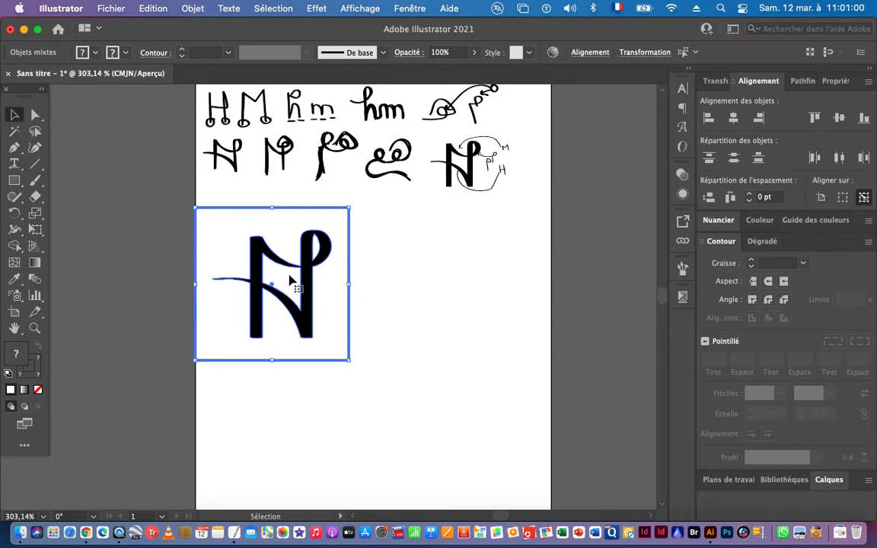
# - Duplicate the framed monogram to its right and, in outline view, snap the copy's left edge to the original square's right edge
pyautogui.moveTo(263, 280); pyautogui.dragTo(405, 287)
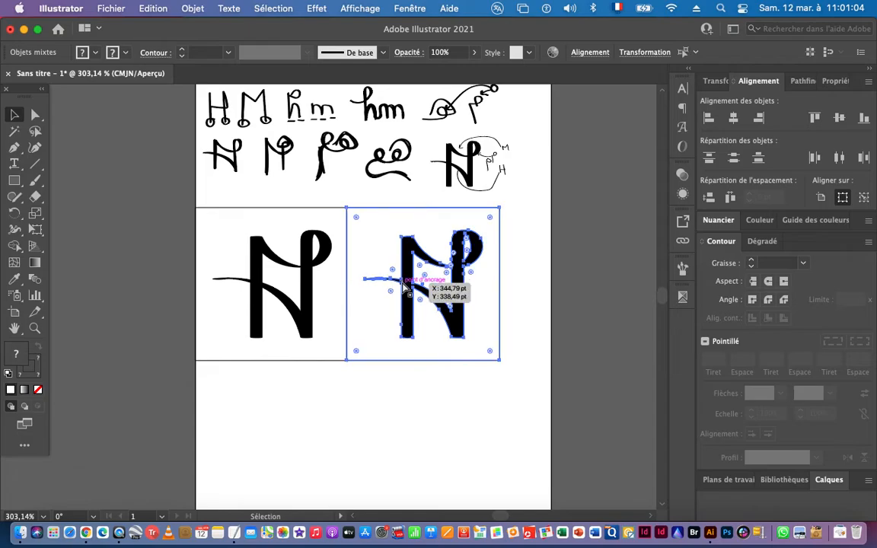
pyautogui.press('super+y')
pyautogui.moveTo(329, 190); pyautogui.dragTo(607, 340)
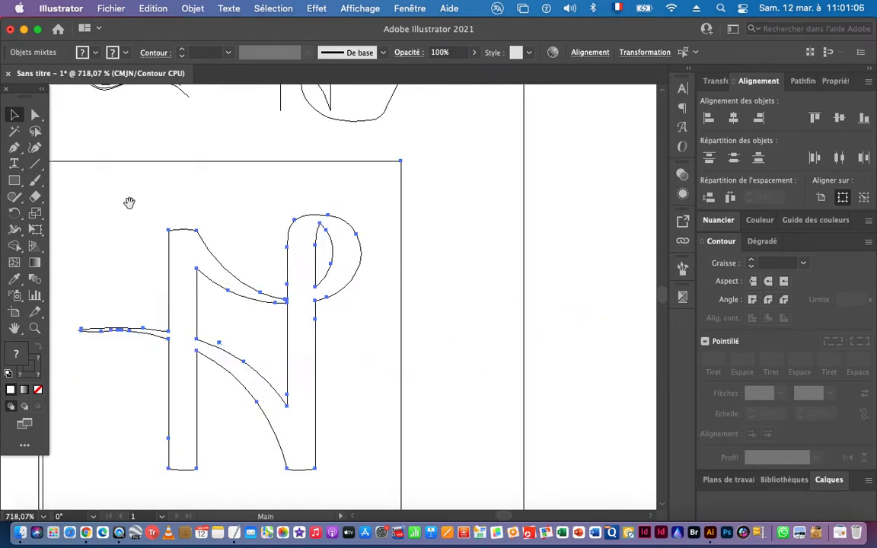
pyautogui.moveTo(129, 202); pyautogui.dragTo(538, 316)
pyautogui.moveTo(431, 249); pyautogui.dragTo(586, 335)
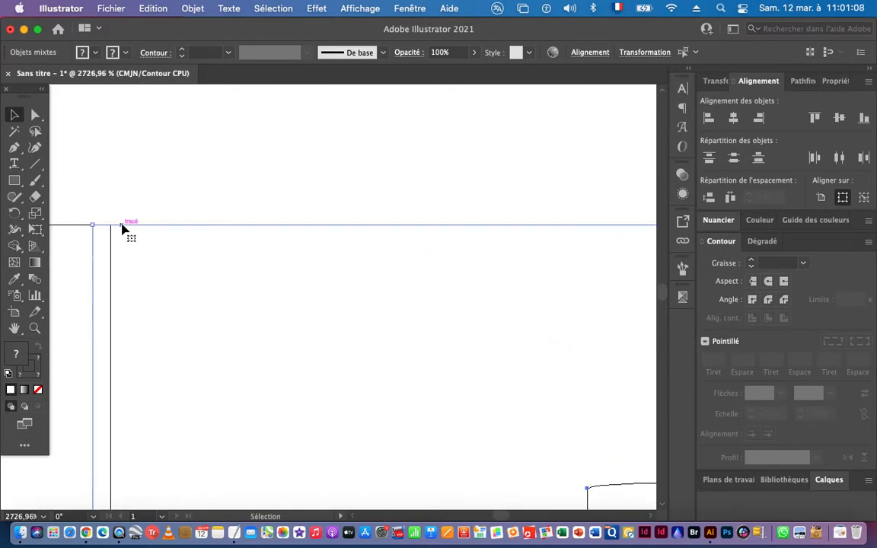
pyautogui.moveTo(124, 229); pyautogui.dragTo(138, 227)
pyautogui.press('super+space')
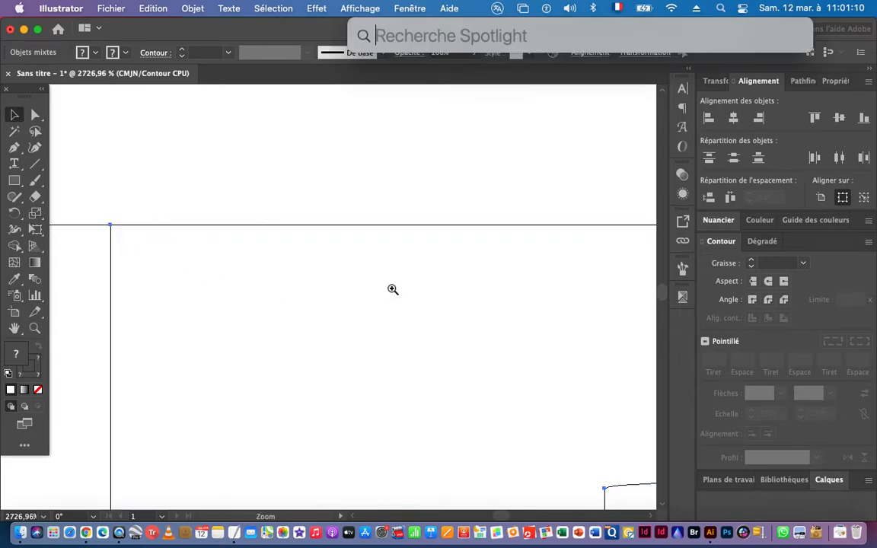
pyautogui.keyDown('alt'); pyautogui.keyDown('super'); pyautogui.click(382, 274); pyautogui.keyUp('super'); pyautogui.keyUp('alt')
pyautogui.keyDown('alt'); pyautogui.keyDown('super'); pyautogui.click(382, 274); pyautogui.keyUp('super'); pyautogui.keyUp('alt')
pyautogui.keyDown('alt'); pyautogui.keyDown('super'); pyautogui.click(383, 274); pyautogui.keyUp('super'); pyautogui.keyUp('alt')
pyautogui.keyDown('alt'); pyautogui.keyDown('super'); pyautogui.click(383, 274); pyautogui.keyUp('super'); pyautogui.keyUp('alt')
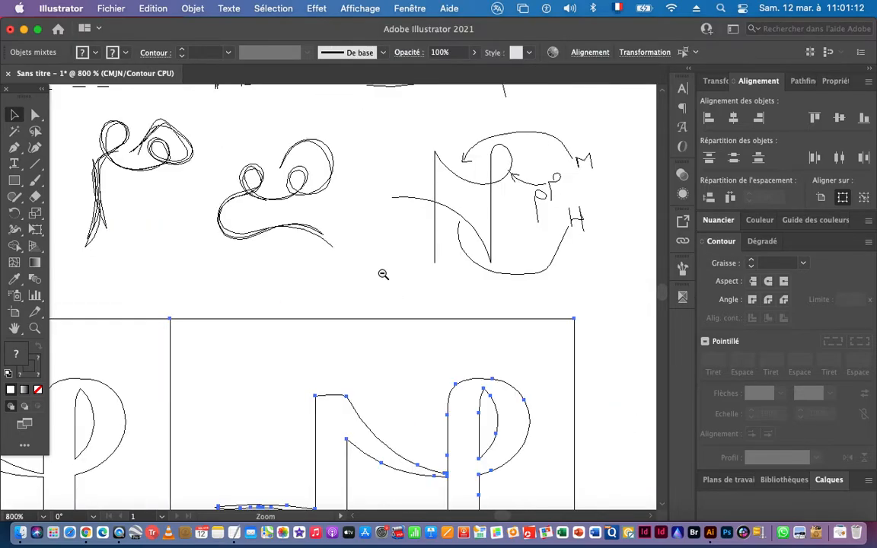
pyautogui.keyDown('alt'); pyautogui.keyDown('super'); pyautogui.click(383, 274); pyautogui.keyUp('super'); pyautogui.keyUp('alt')
pyautogui.keyDown('alt'); pyautogui.keyDown('super'); pyautogui.click(383, 274); pyautogui.keyUp('super'); pyautogui.keyUp('alt')
pyautogui.moveTo(358, 368); pyautogui.dragTo(394, 284)
pyautogui.press('super+y')
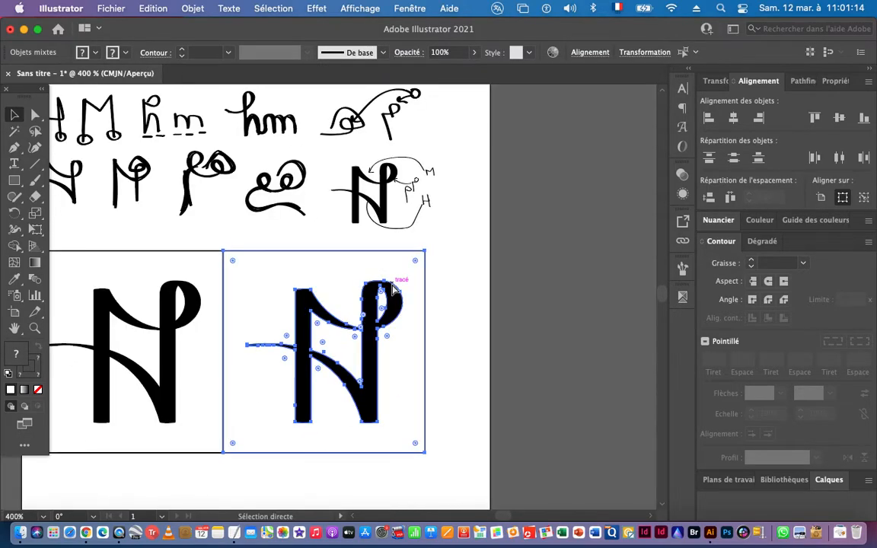
# - Invert the colors of the duplicated framed monogram to make a white-on-black version
pyautogui.click(153, 9)
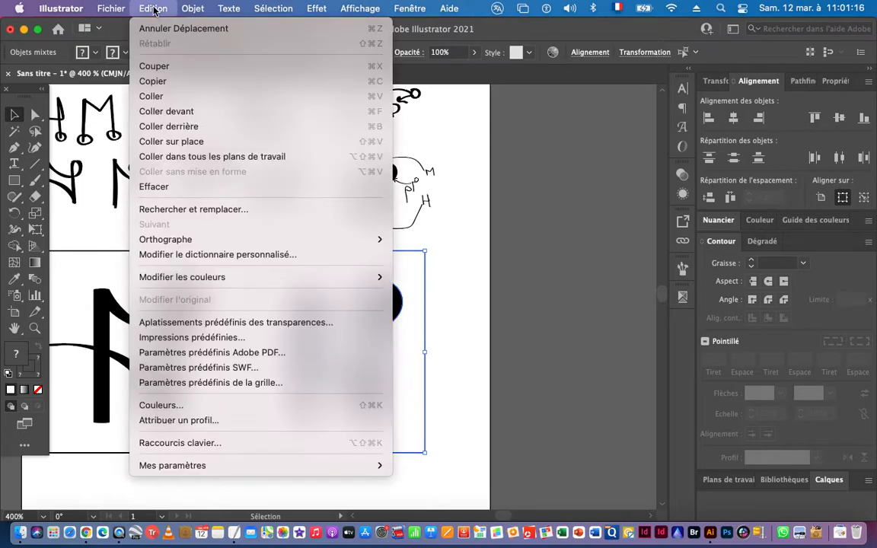
pyautogui.moveTo(191, 278)
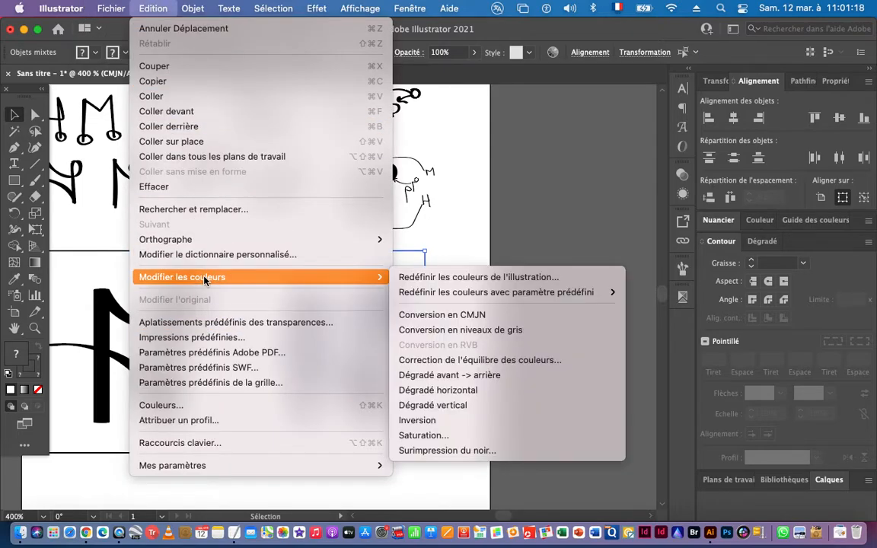
pyautogui.click(436, 423)
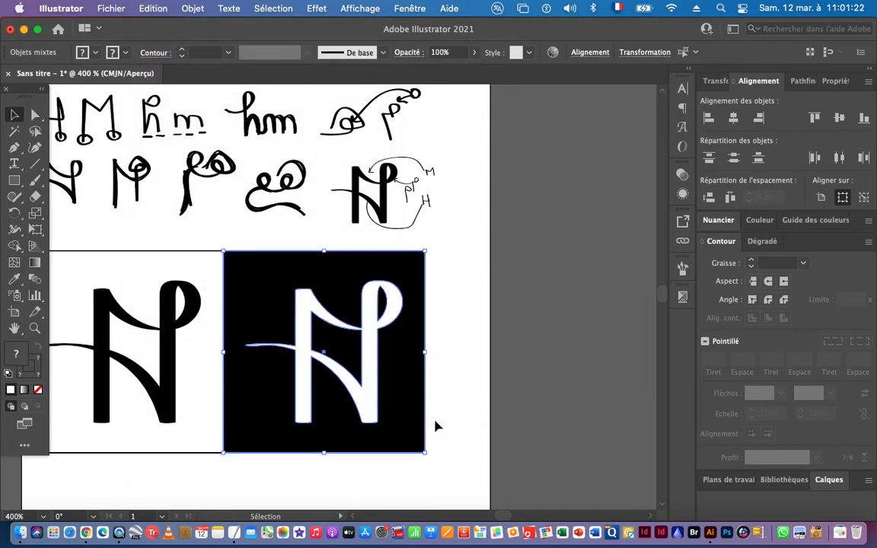
pyautogui.scroll(-2, 333, 411)
pyautogui.hscroll(-2, 333, 411)
pyautogui.click(381, 418)
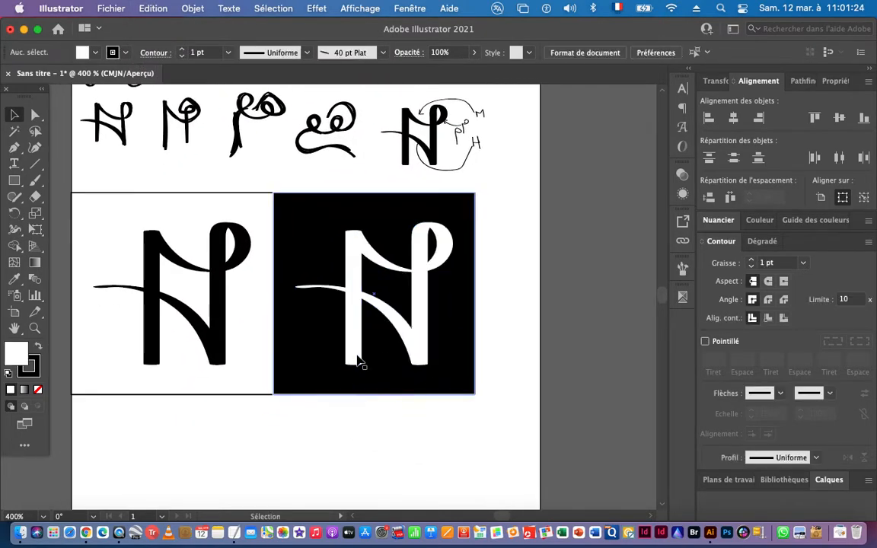
# - Set the stroke of the black square behind the white monogram to black
pyautogui.click(359, 321)
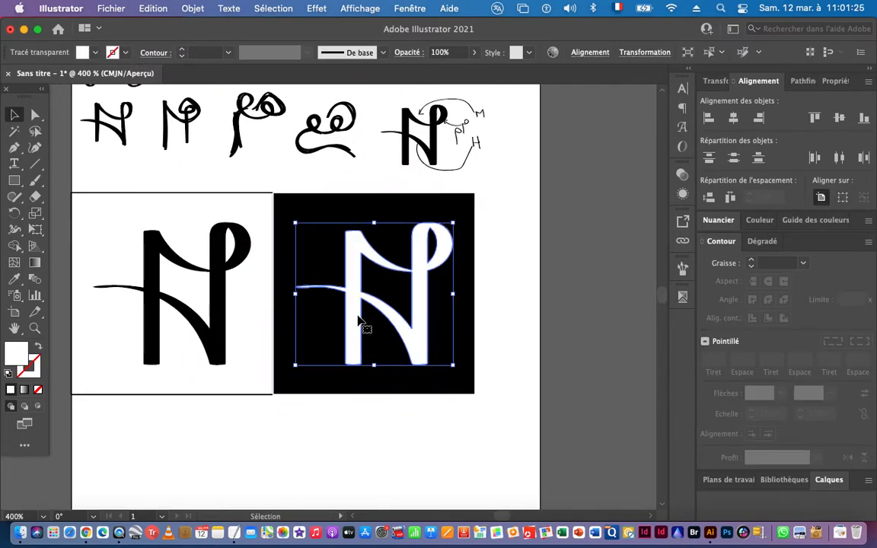
pyautogui.click(286, 228)
pyautogui.click(32, 369)
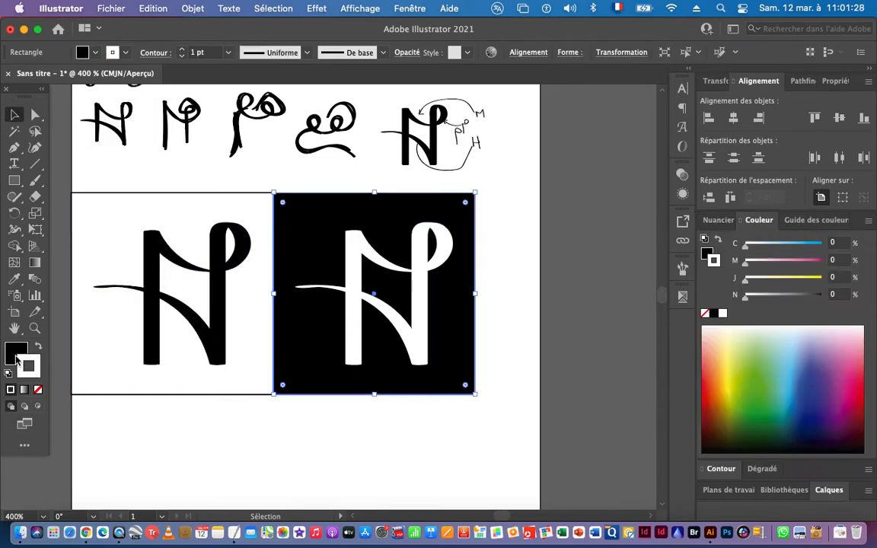
pyautogui.moveTo(17, 355); pyautogui.dragTo(35, 373)
pyautogui.click(278, 455)
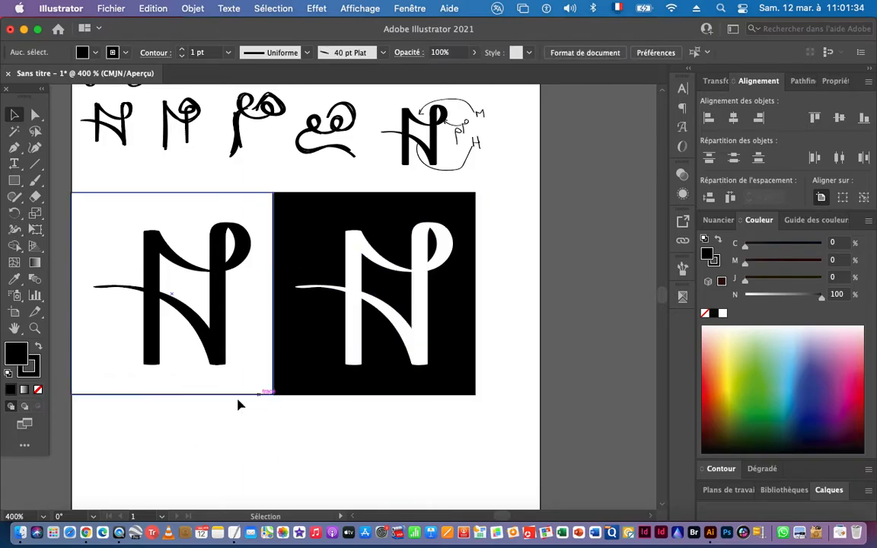
# - Group the white and black monogram squares and center the group horizontally on the artboard
pyautogui.moveTo(161, 425); pyautogui.dragTo(472, 276)
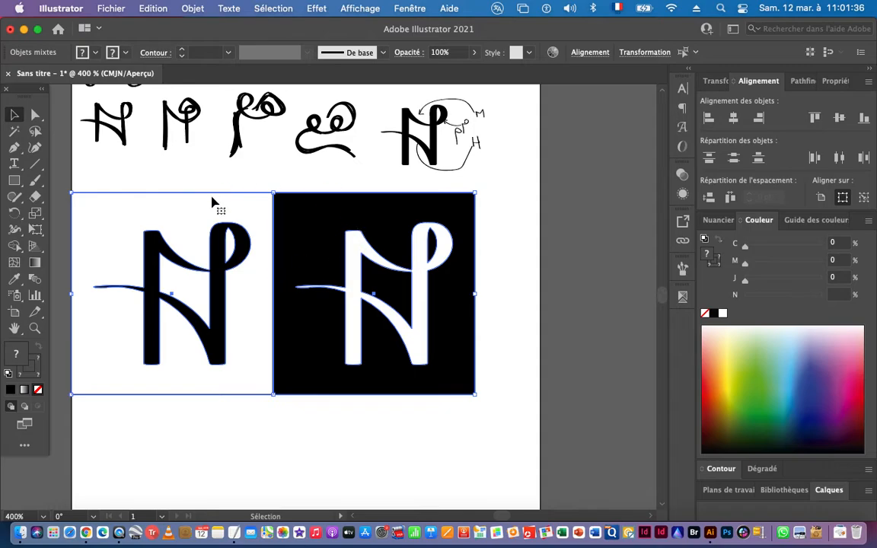
pyautogui.press('super+g')
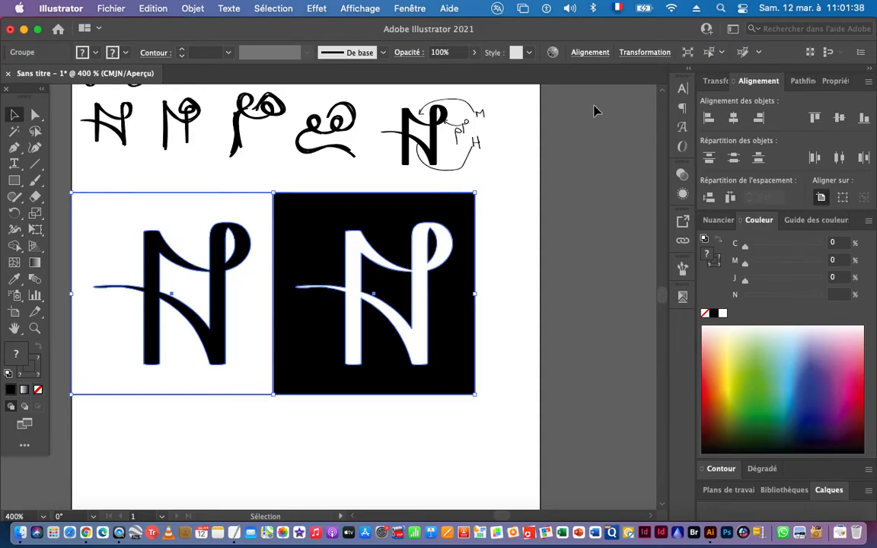
pyautogui.click(733, 122)
pyautogui.press('super+space')
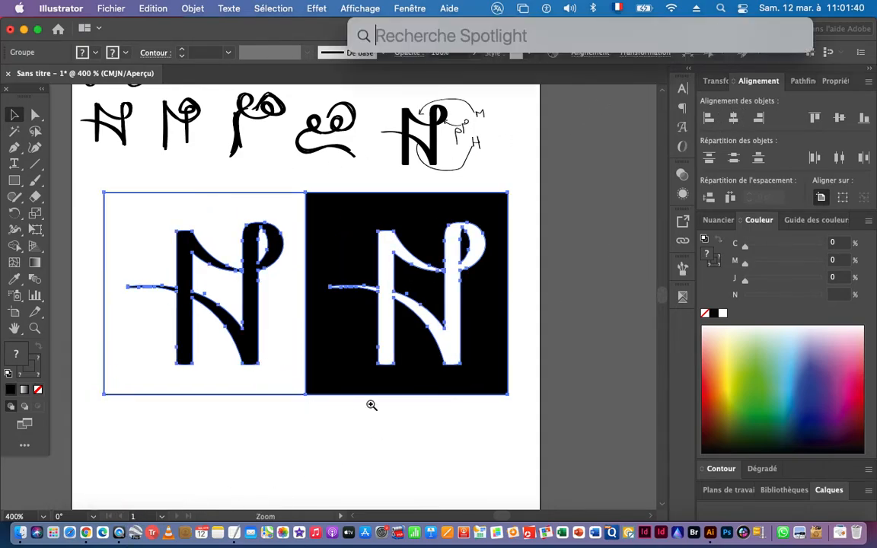
pyautogui.moveTo(371, 405); pyautogui.dragTo(198, 407)
pyautogui.moveTo(357, 436); pyautogui.dragTo(415, 279)
pyautogui.moveTo(386, 291); pyautogui.dragTo(416, 395)
pyautogui.scroll(-1, 265, 421)
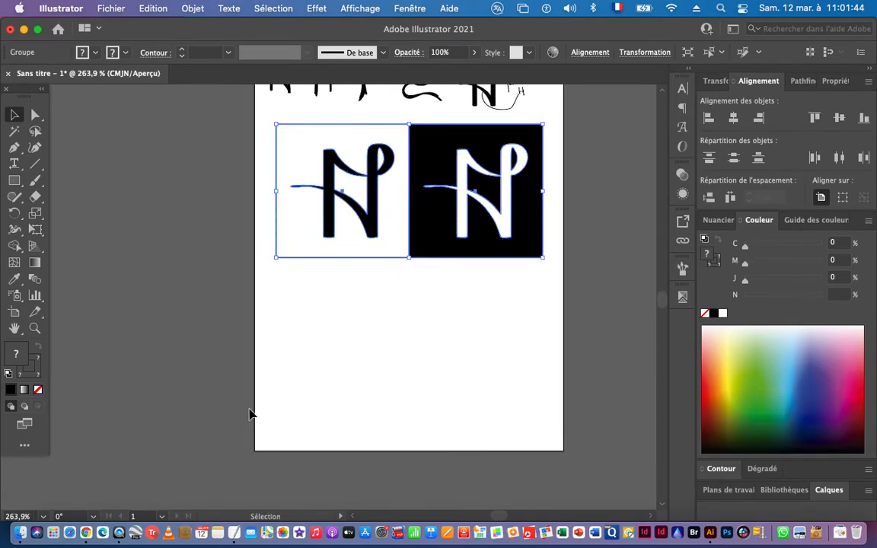
pyautogui.click(394, 306)
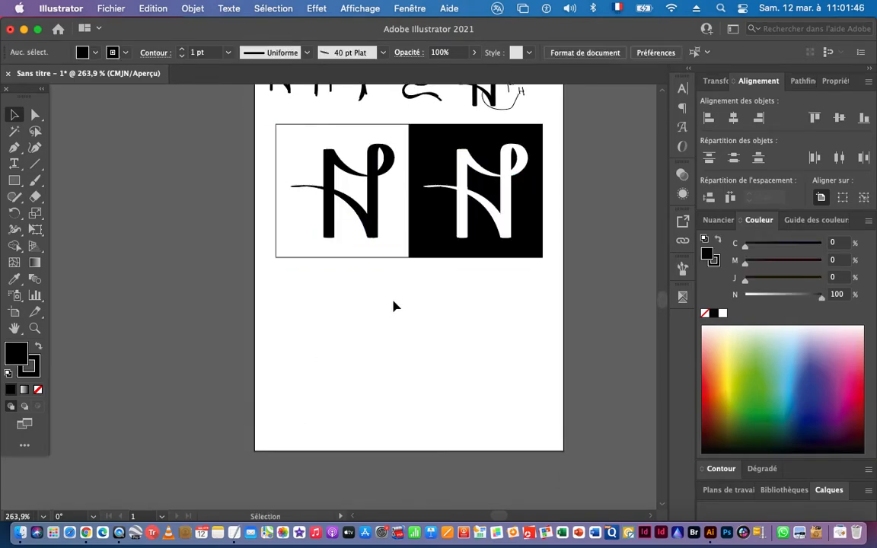
# - Switch to Chrome and run a Google search for "palette de couleur" in a new tab
pyautogui.press('super+Tab')
pyautogui.press('super+Tab')
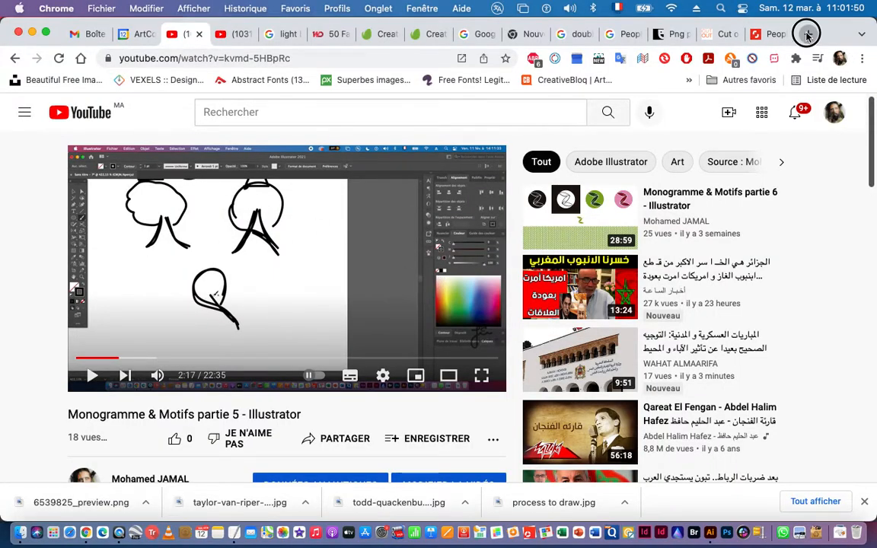
pyautogui.click(807, 35)
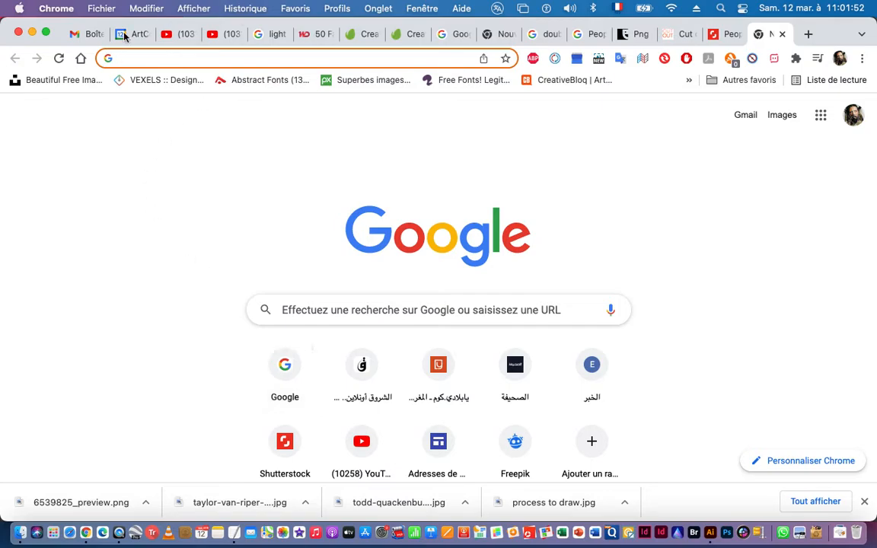
pyautogui.click(279, 372)
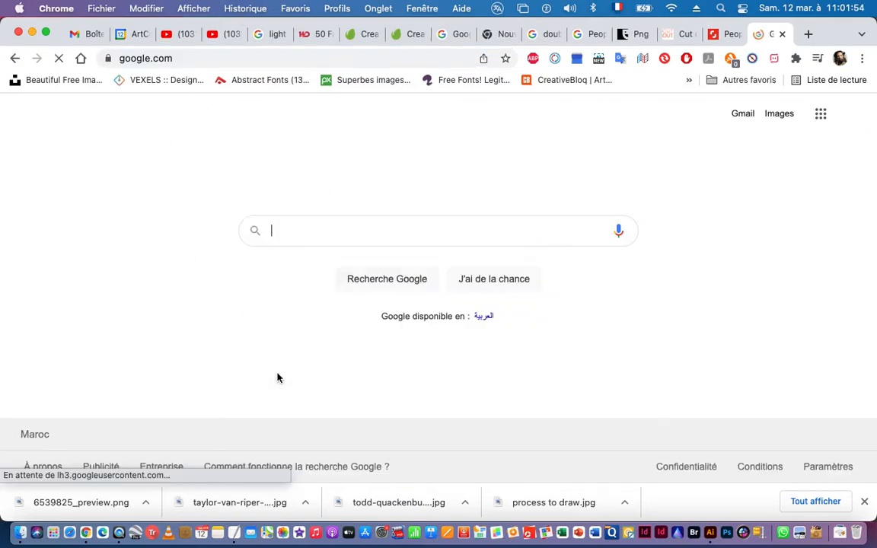
pyautogui.write('p')
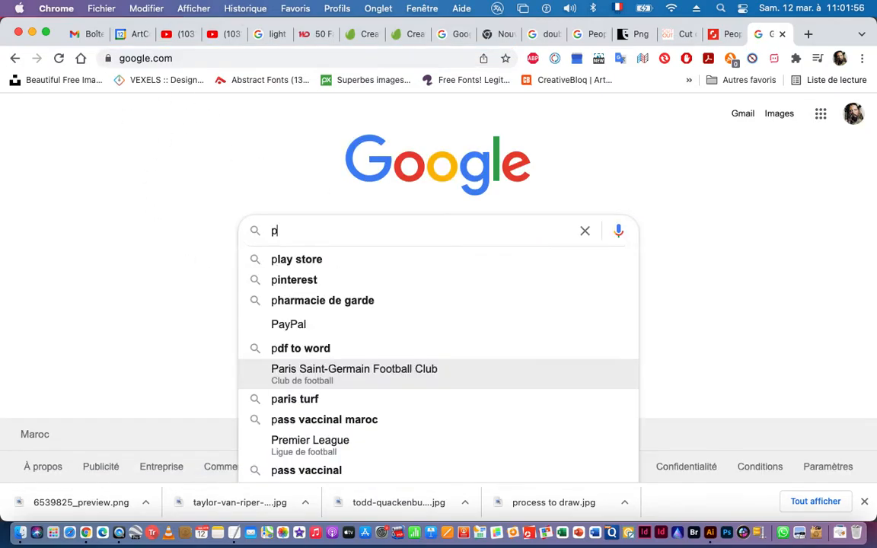
pyautogui.write('ale')
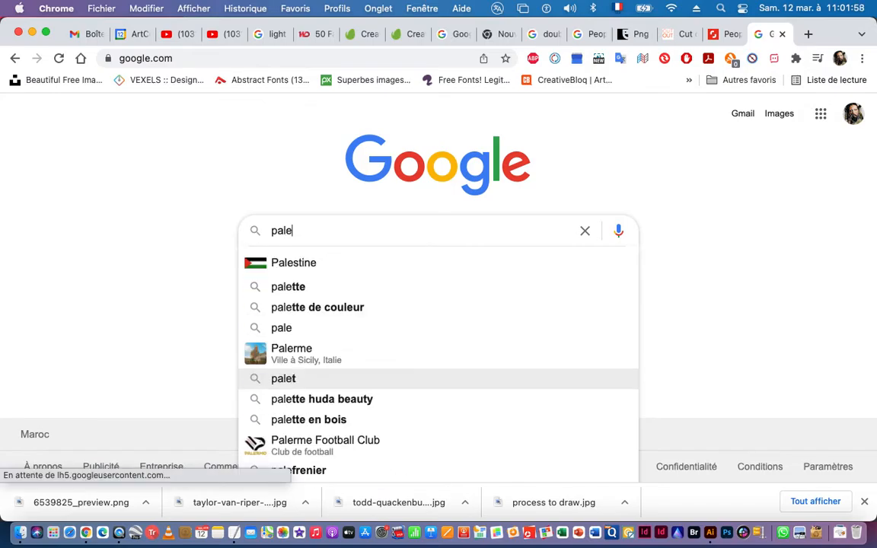
pyautogui.write('tte')
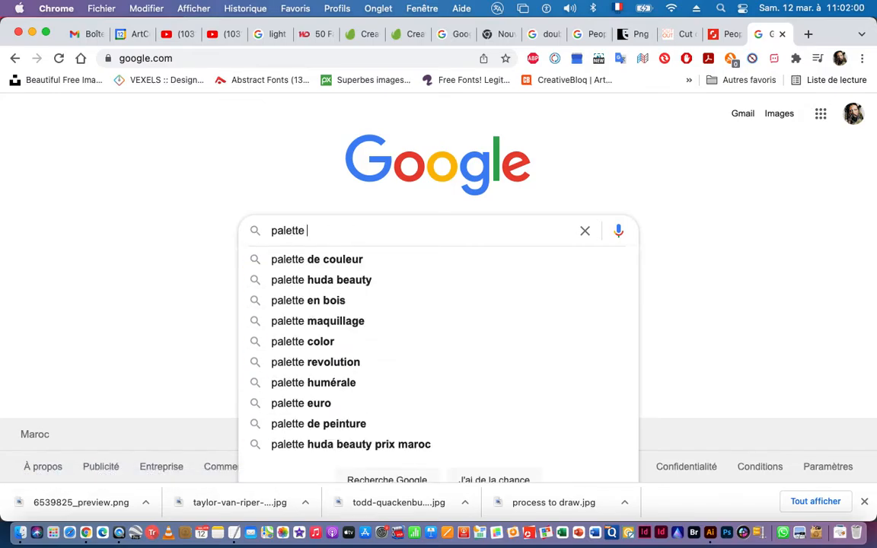
pyautogui.press('Down')
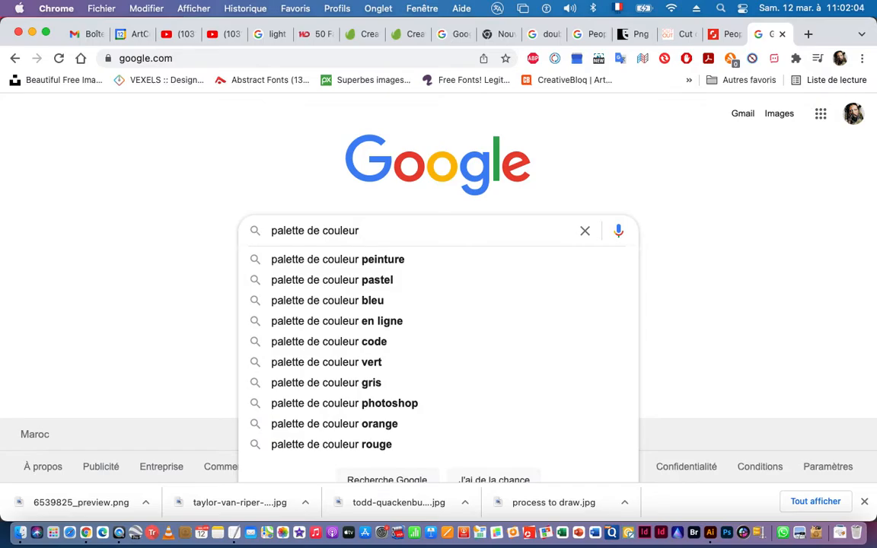
pyautogui.press('Return')
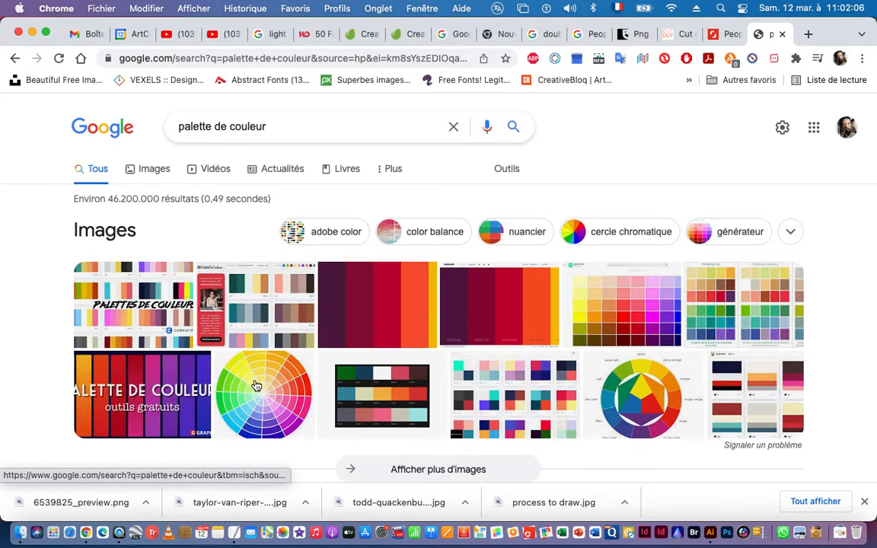
# - Show the image results and open the Graphiste.com article "12 outils gratuits pour trouver la palette de couleurs idéale"
pyautogui.scroll(-10, 385, 347)
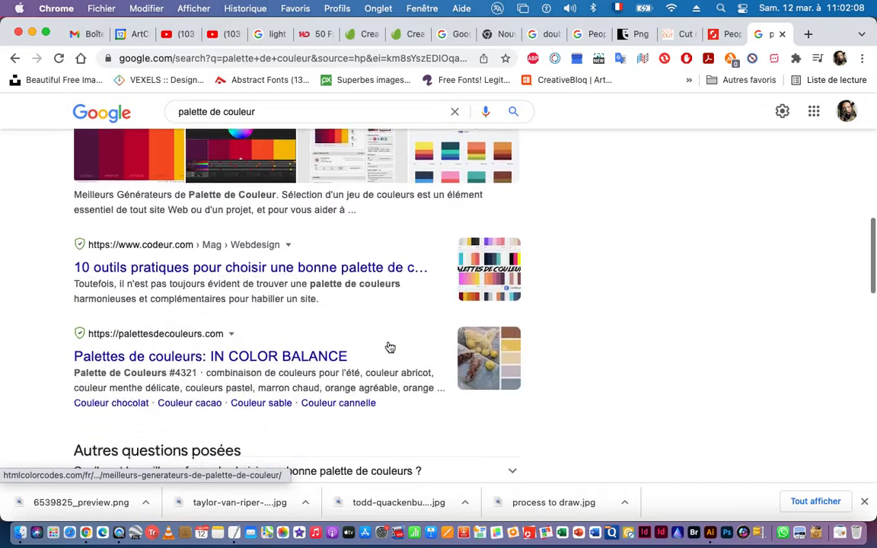
pyautogui.scroll(10, 388, 346)
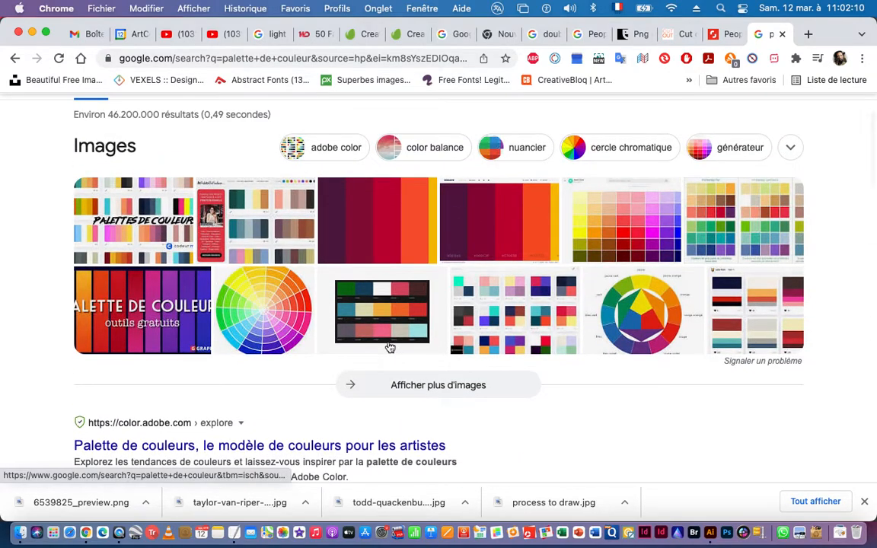
pyautogui.scroll(2, 281, 188)
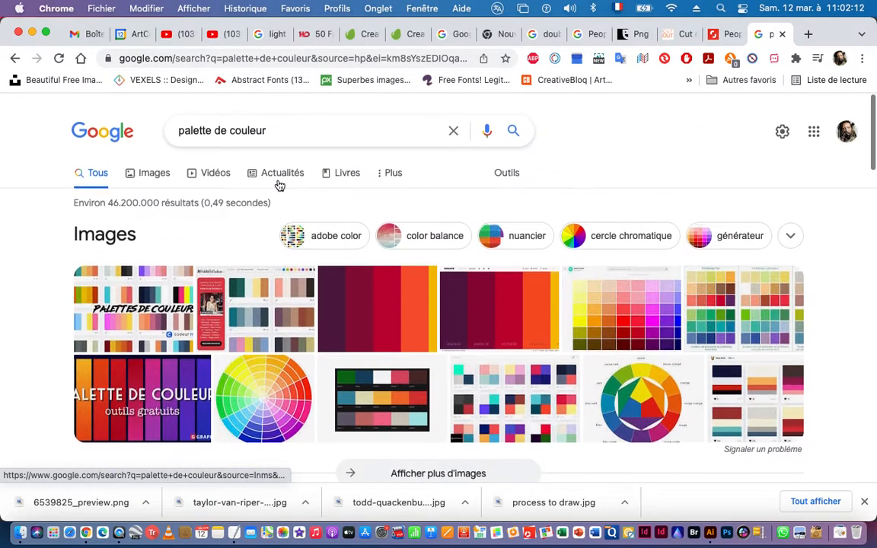
pyautogui.click(152, 167)
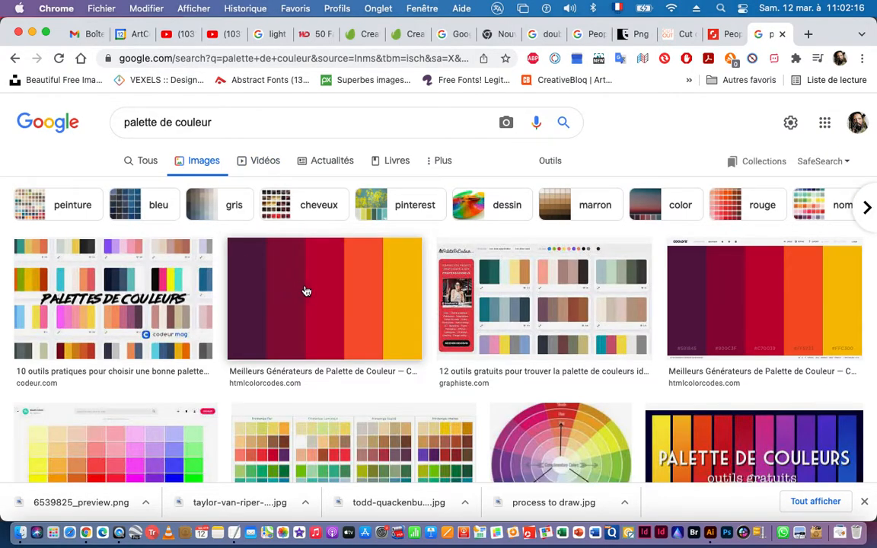
pyautogui.scroll(-3, 305, 291)
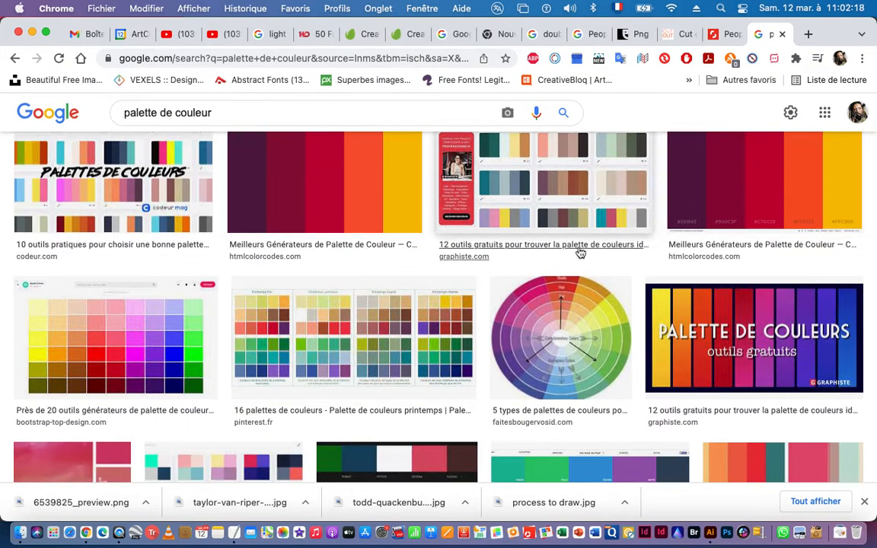
pyautogui.click(598, 205)
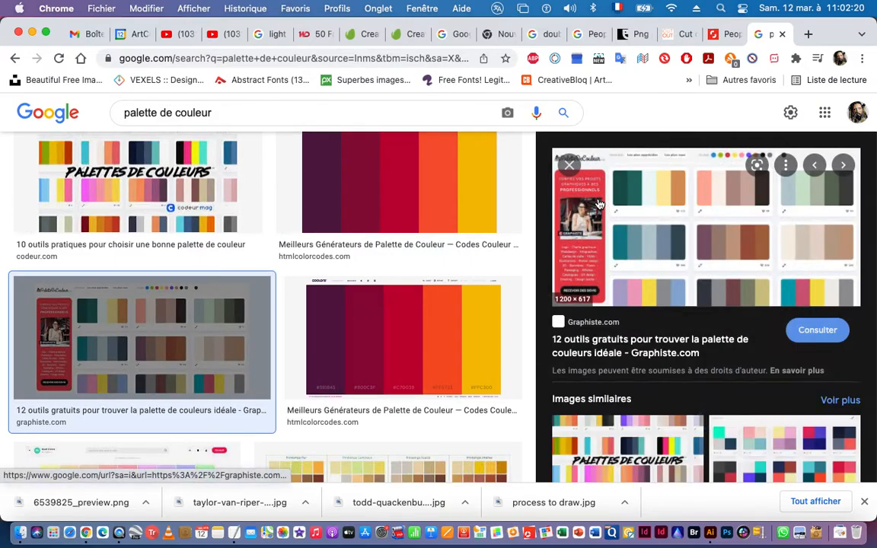
pyautogui.click(601, 344)
pyautogui.click(638, 241)
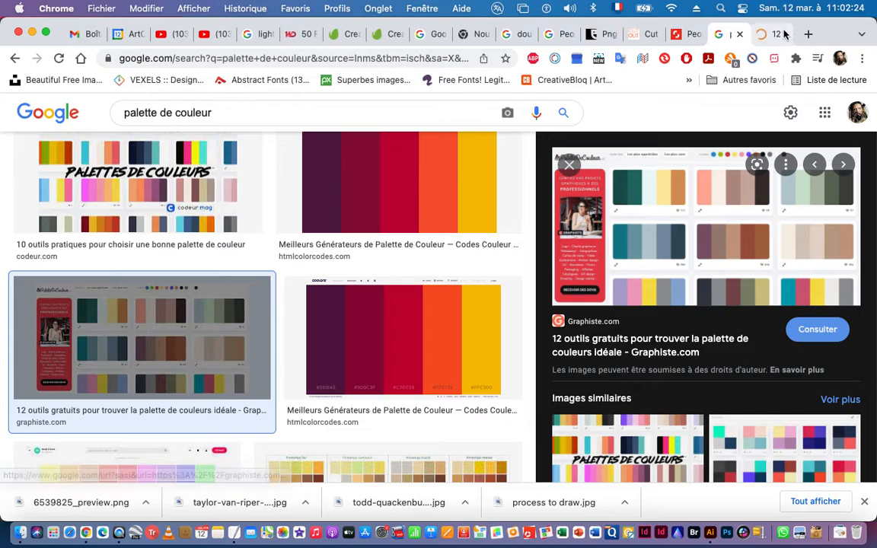
# - Dismiss the article's news notification request, look through its recommended palette tools and open the PaletteDeCouleur.net site
pyautogui.scroll(-3, 348, 378)
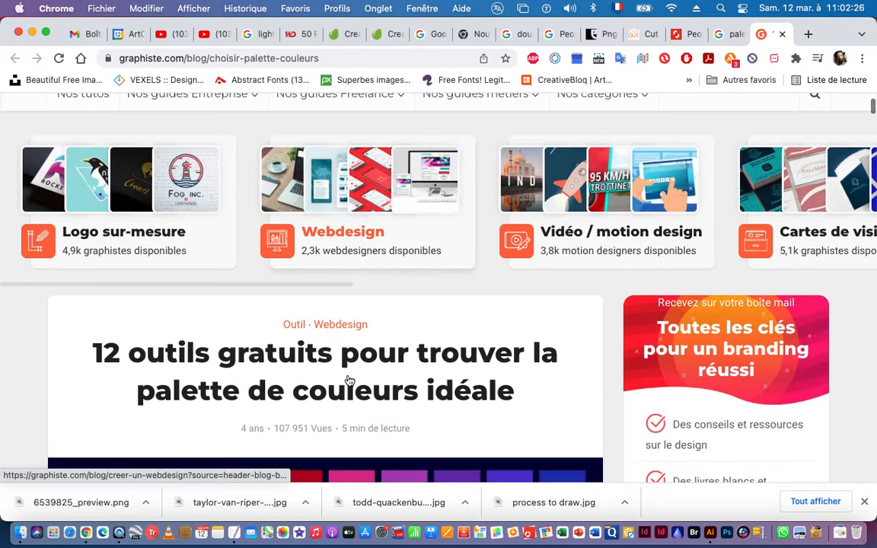
pyautogui.scroll(3, 69, 268)
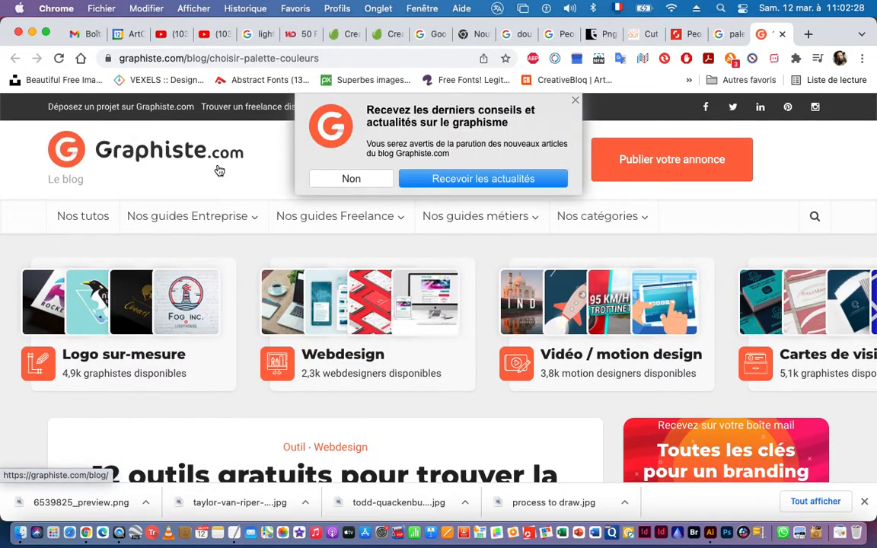
pyautogui.click(577, 103)
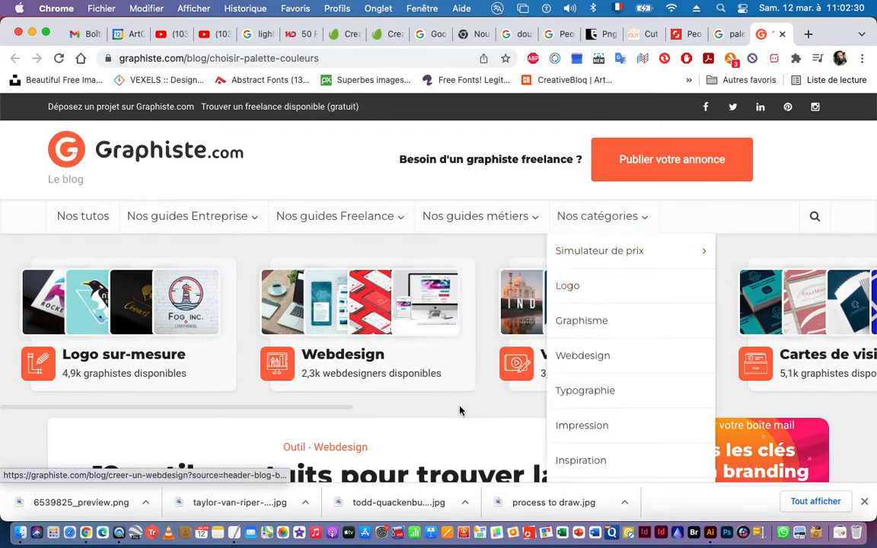
pyautogui.scroll(-8, 421, 387)
pyautogui.scroll(-15, 424, 387)
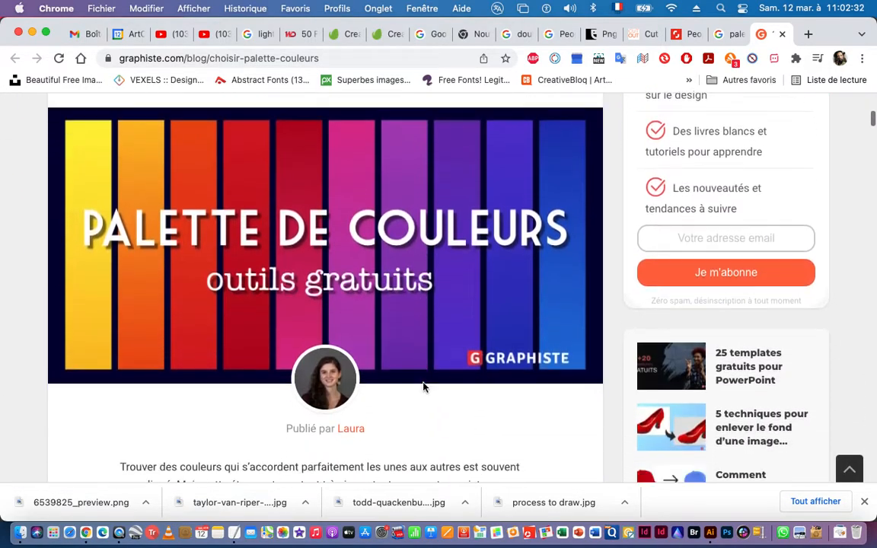
pyautogui.scroll(-15, 424, 384)
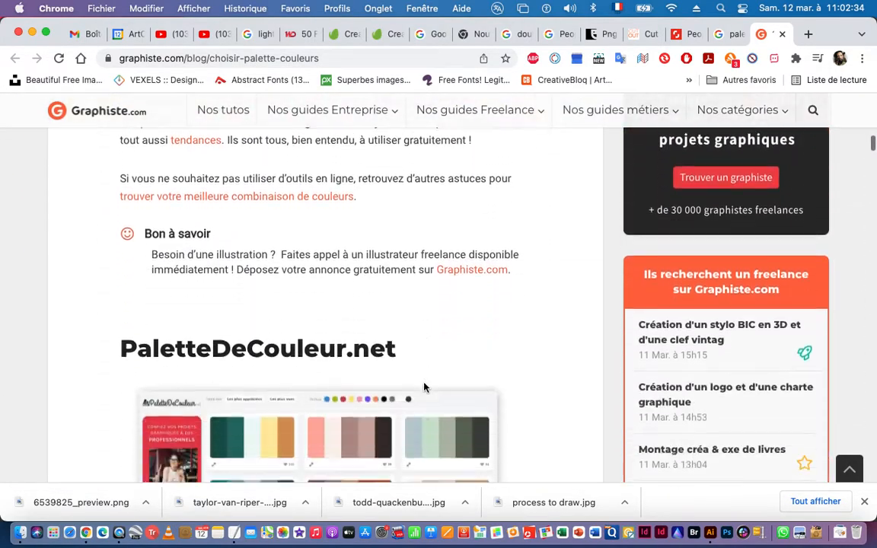
pyautogui.scroll(2, 342, 203)
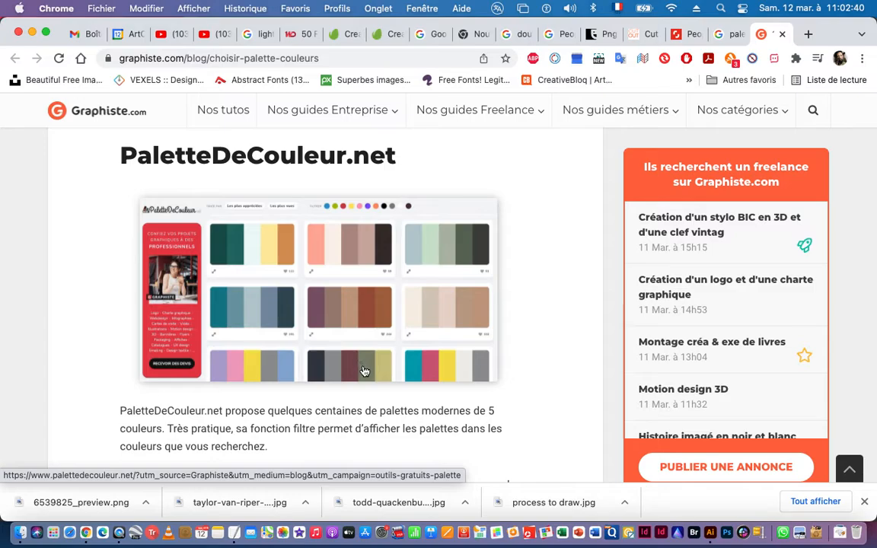
pyautogui.scroll(-13, 366, 373)
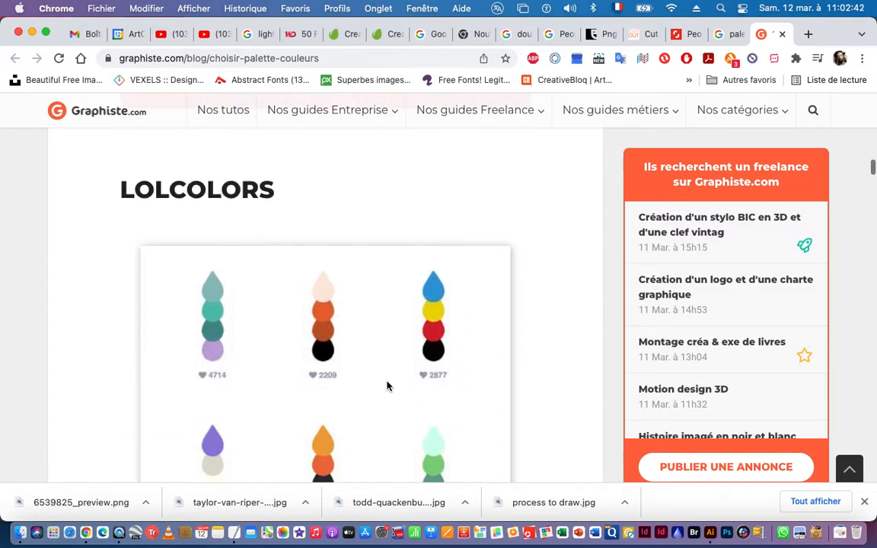
pyautogui.scroll(-11, 387, 386)
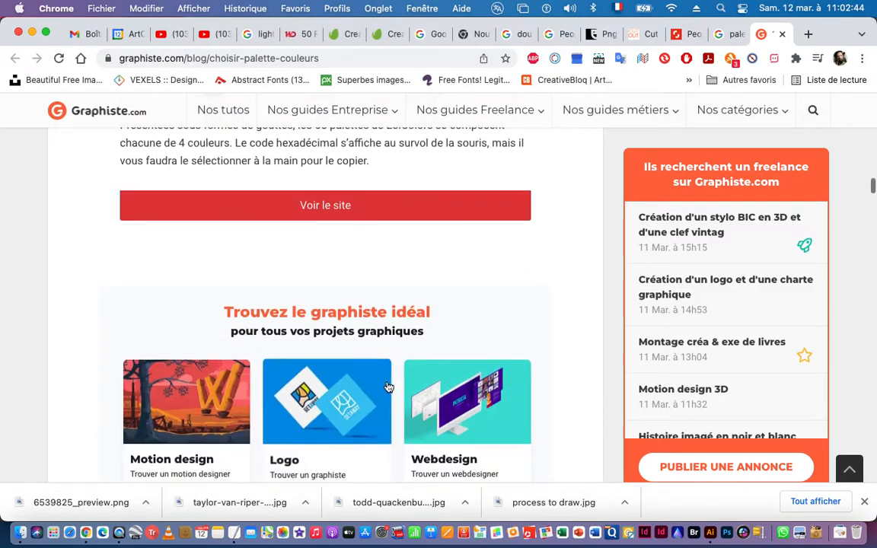
pyautogui.scroll(20, 387, 387)
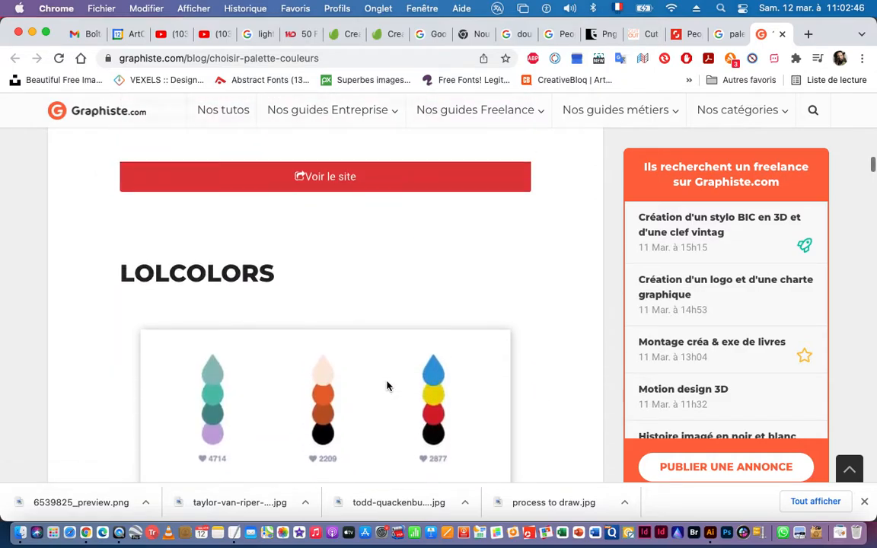
pyautogui.scroll(2, 386, 386)
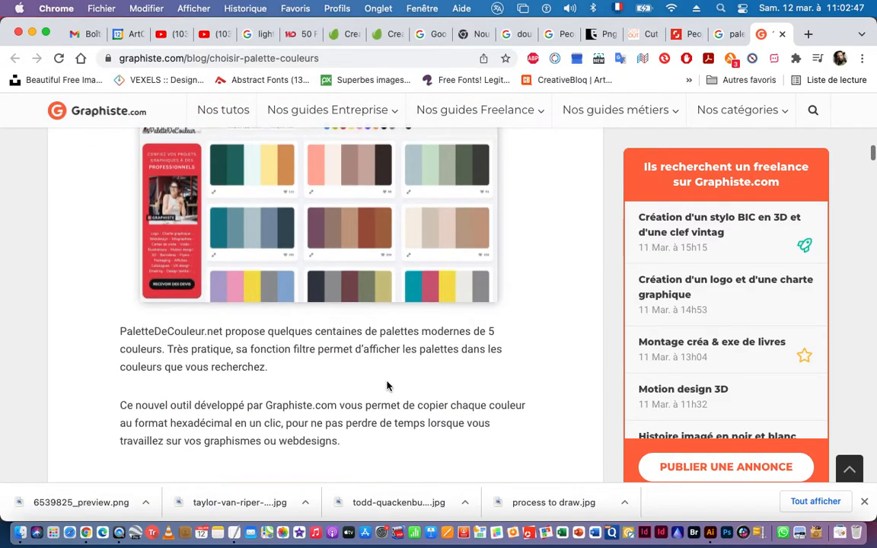
pyautogui.click(438, 284)
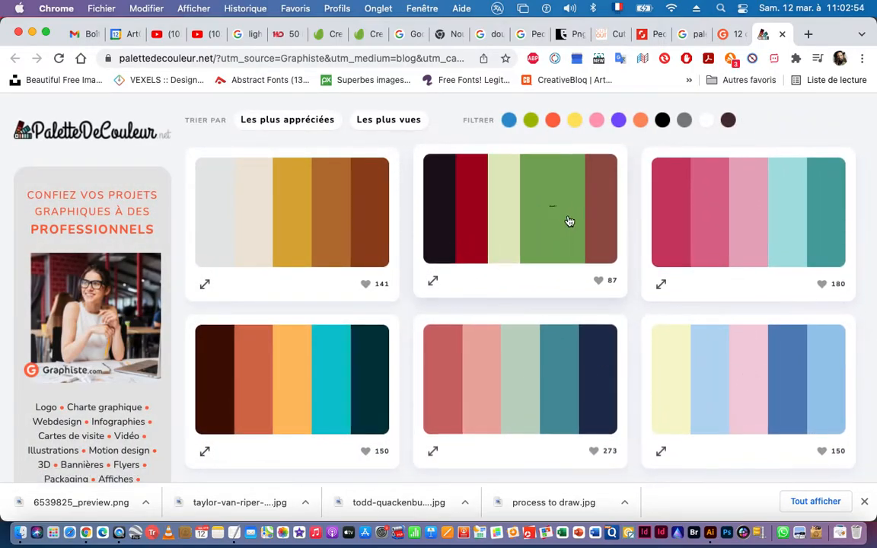
# - Compare the five-color palettes on the site and open the enlarged view of the dark brown, orange, yellow and turquoise one
pyautogui.scroll(-5, 417, 348)
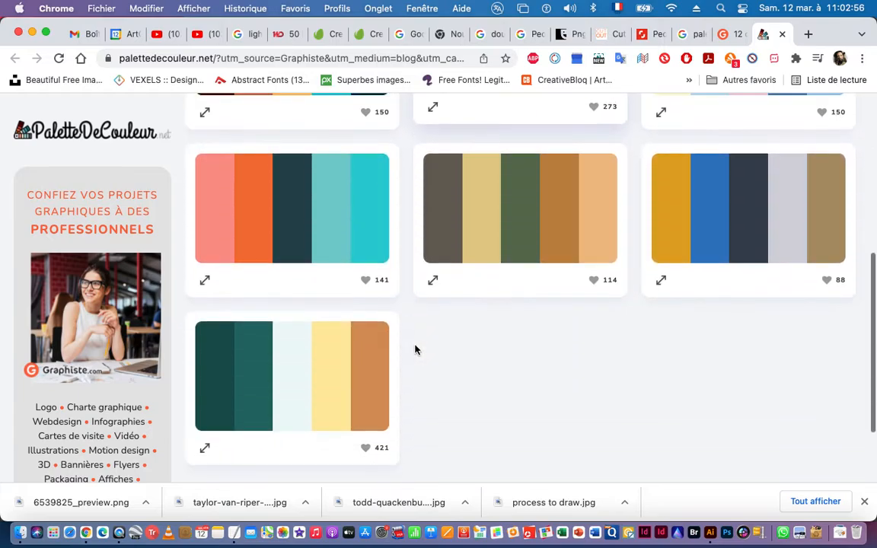
pyautogui.scroll(5, 415, 350)
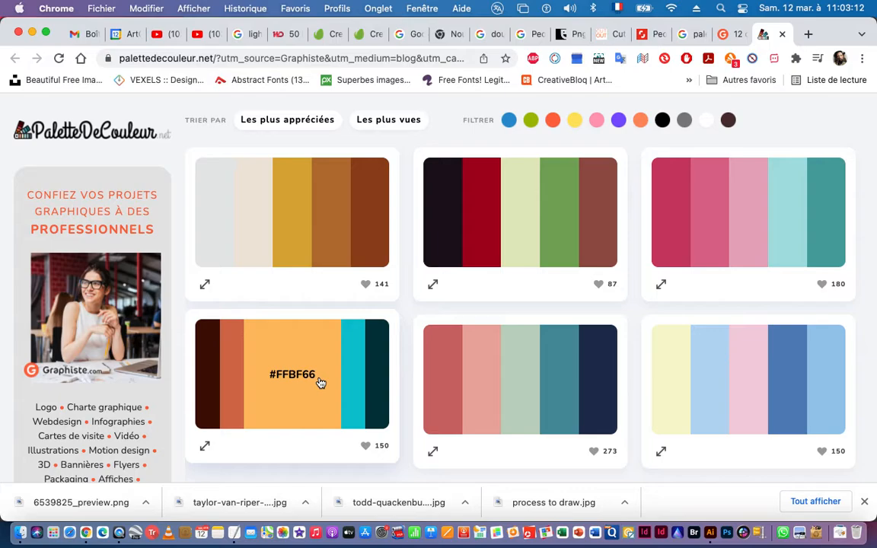
pyautogui.scroll(-3, 320, 383)
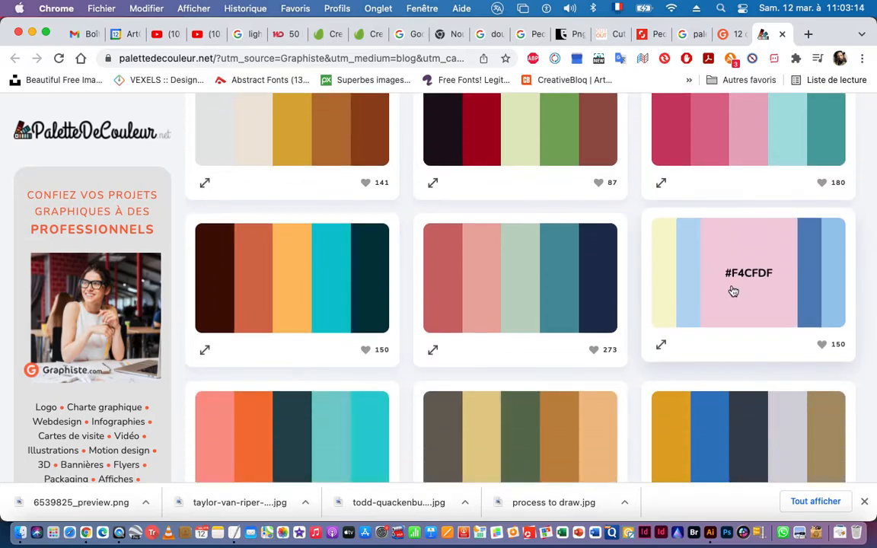
pyautogui.click(785, 279)
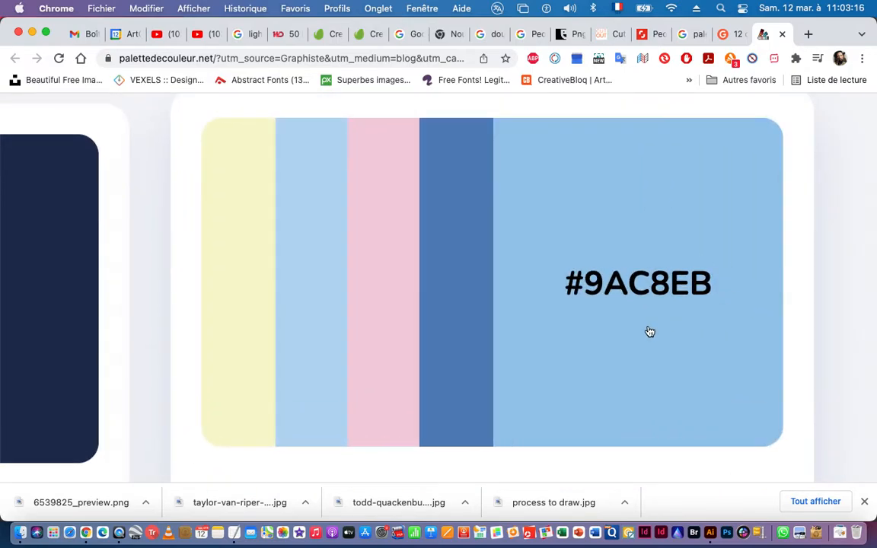
pyautogui.click(649, 332)
pyautogui.scroll(-5, 405, 358)
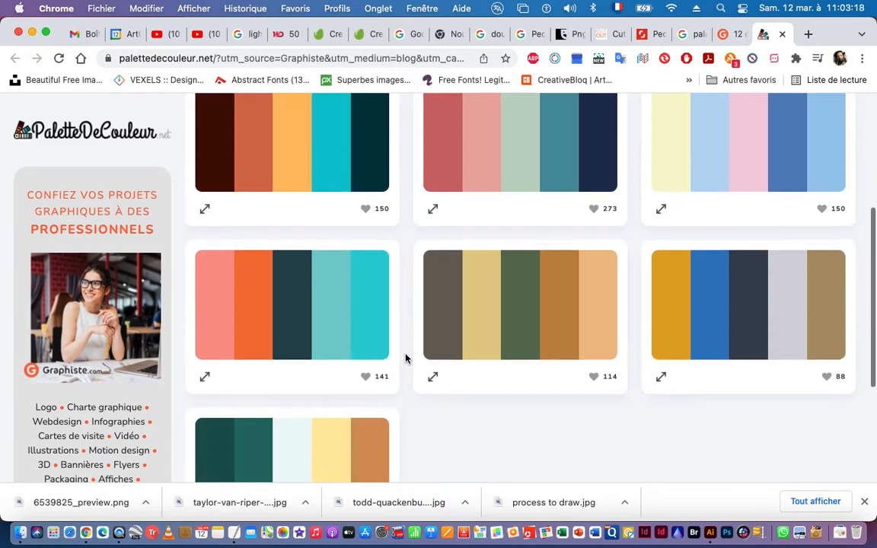
pyautogui.scroll(-2, 405, 358)
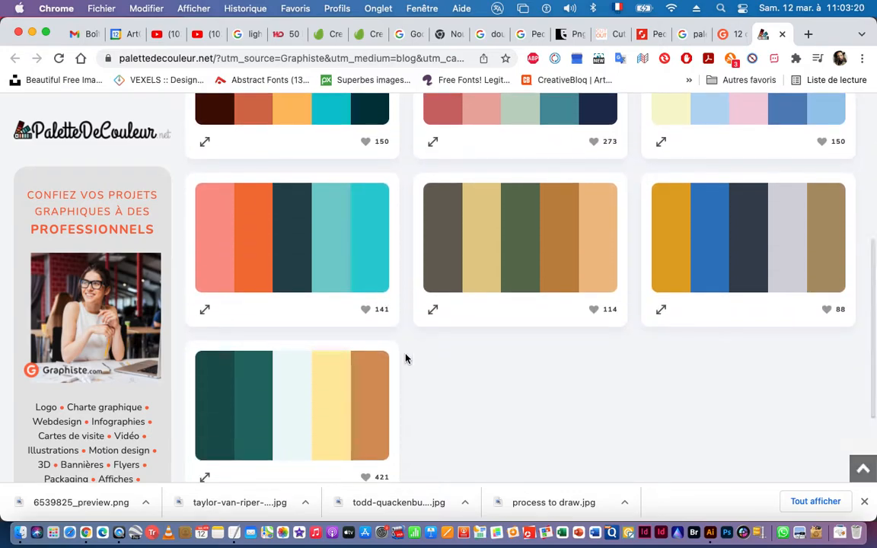
pyautogui.scroll(6, 405, 358)
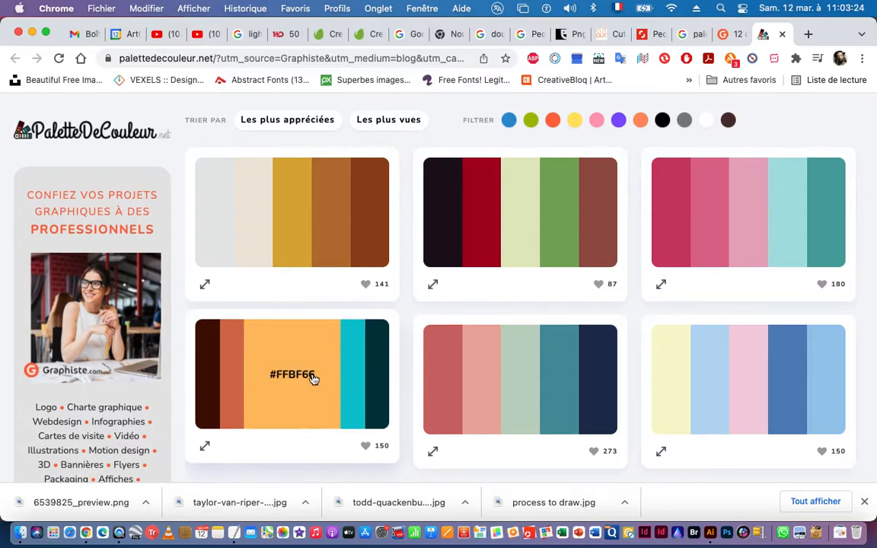
pyautogui.scroll(-1, 344, 399)
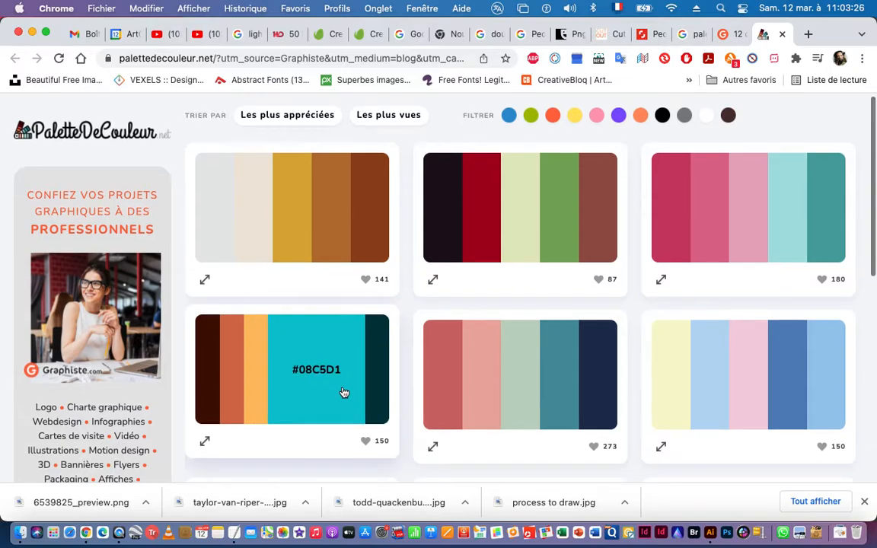
pyautogui.click(205, 441)
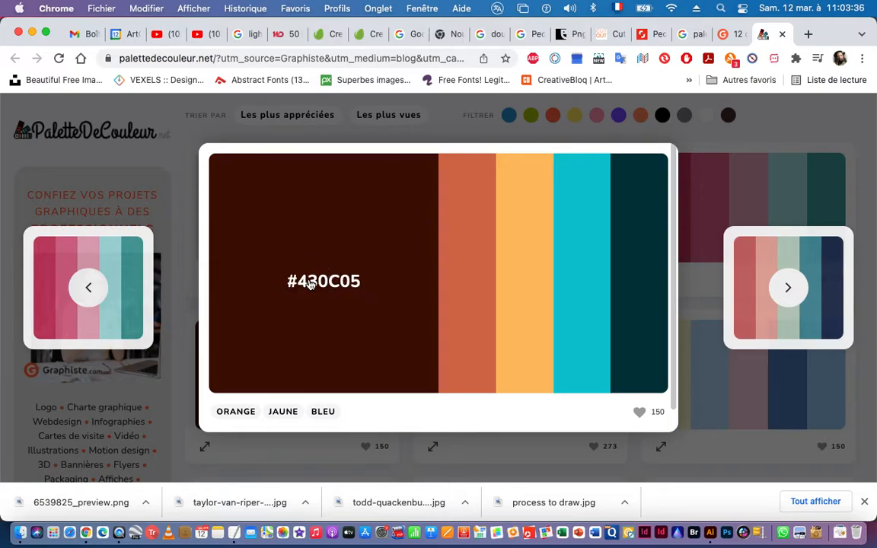
# - Switch to Illustrator and ungroup the pair of white and black logo tiles
pyautogui.press('super+Tab')
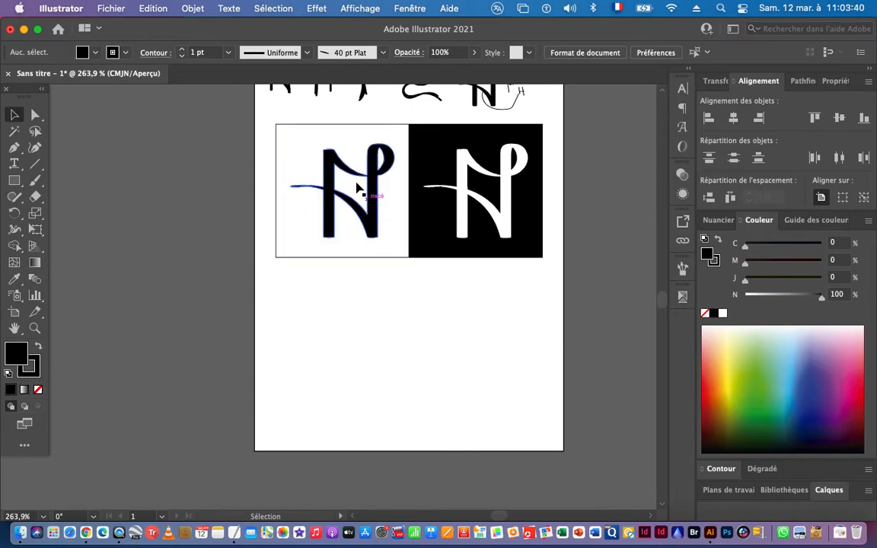
pyautogui.click(320, 192)
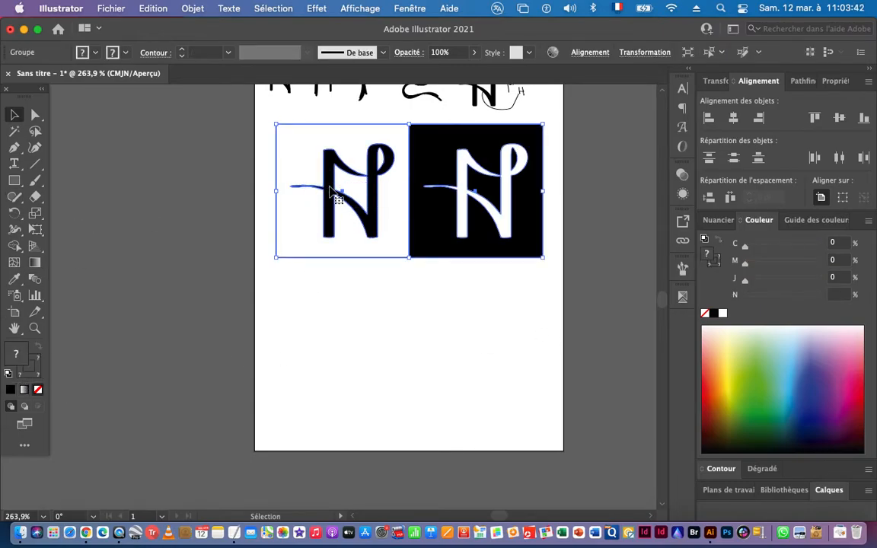
pyautogui.click(192, 9)
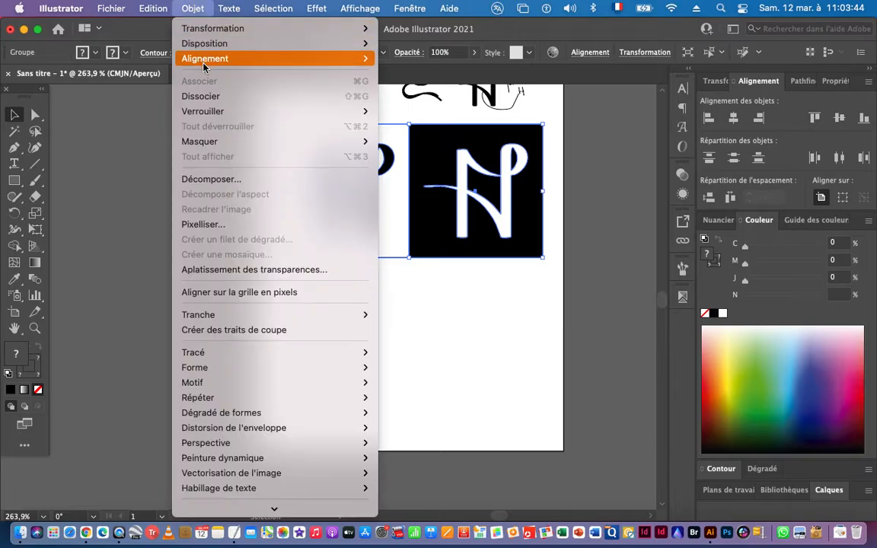
pyautogui.click(211, 97)
pyautogui.click(369, 320)
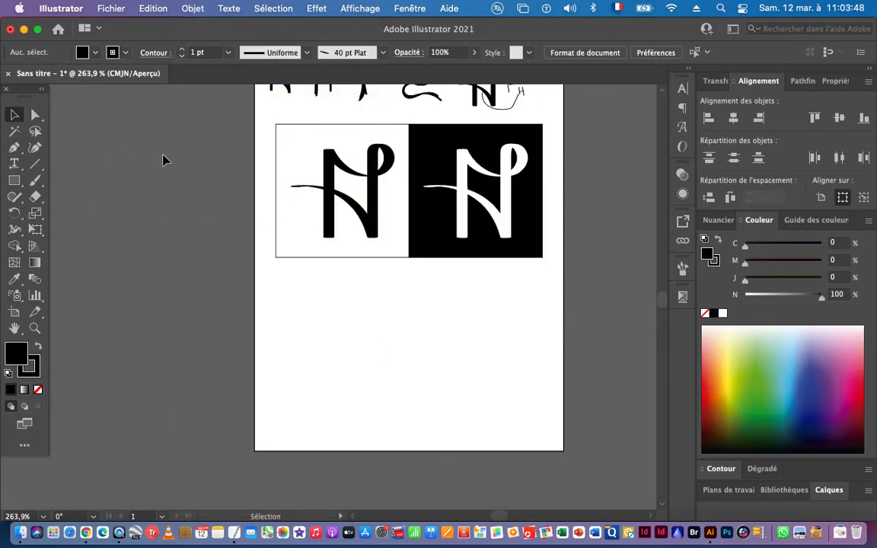
# - Draw a small rectangle below the white logo tile, aligned with its outer edge, and remove its stroke
pyautogui.click(17, 180)
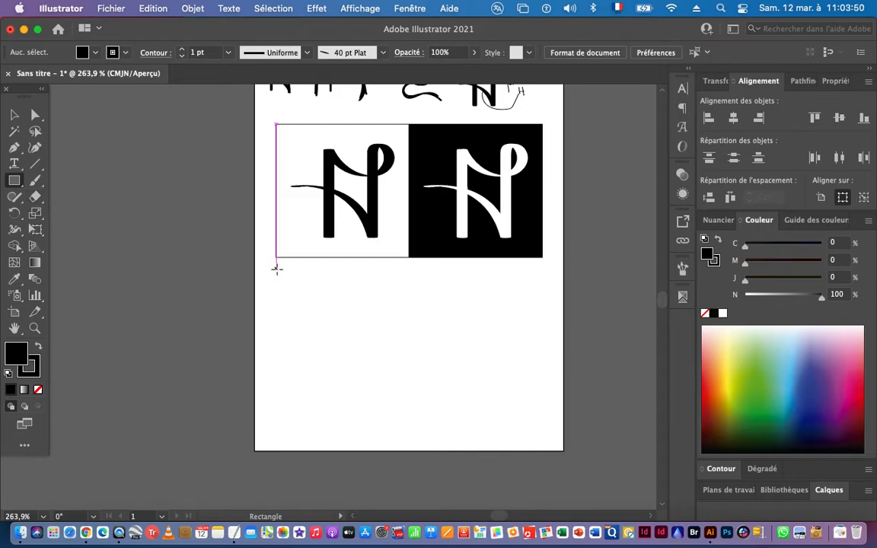
pyautogui.moveTo(277, 268); pyautogui.dragTo(328, 303)
pyautogui.click(39, 373)
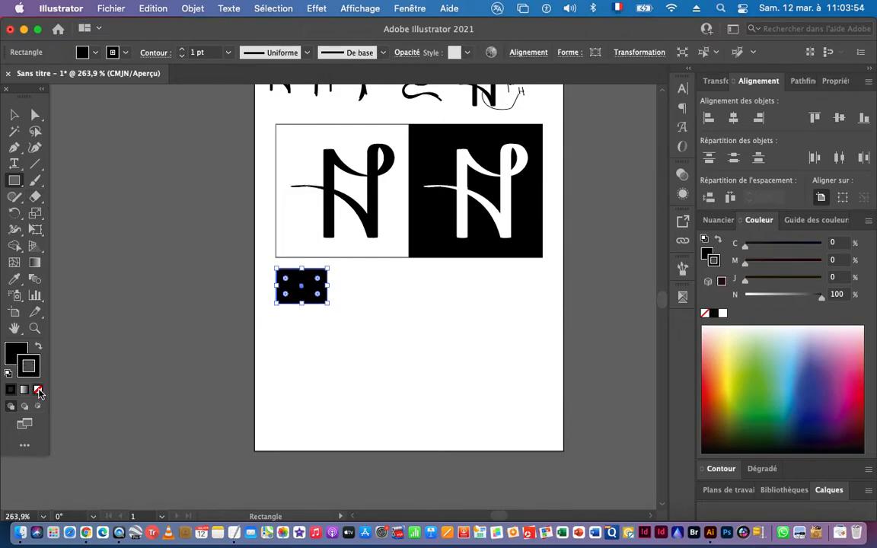
pyautogui.click(38, 390)
# - Fill the new rectangle with the dark brown #430C05
pyautogui.click(18, 359)
pyautogui.doubleClick(17, 357)
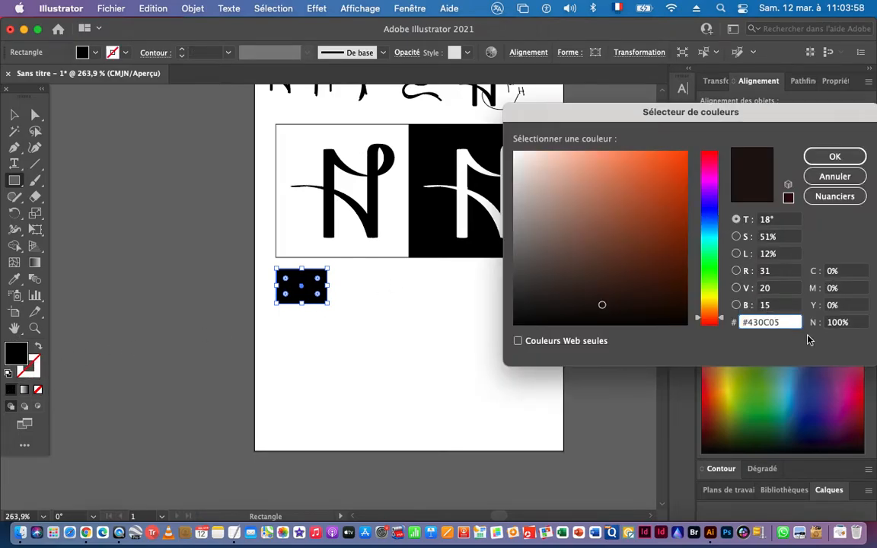
pyautogui.write('430C05')
pyautogui.click(835, 156)
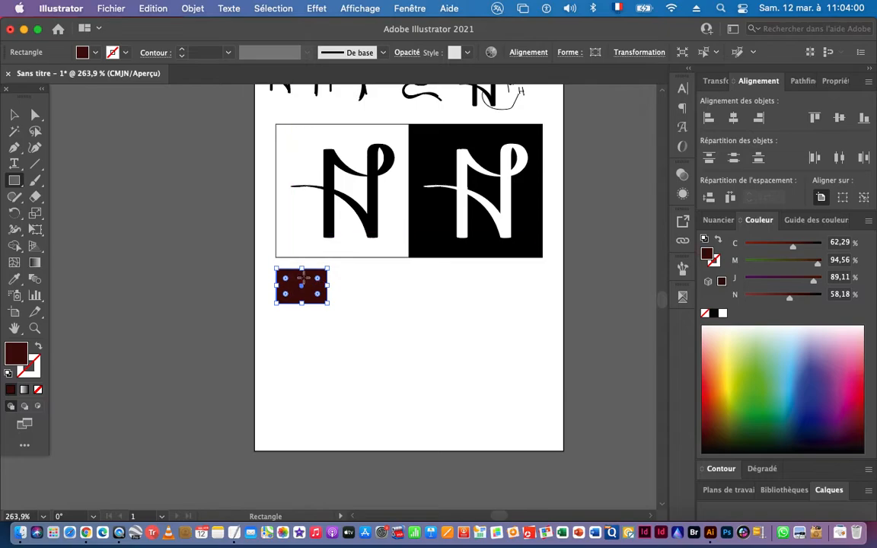
# - Duplicate the dark brown rectangle horizontally so the copy sits flush against its right edge
pyautogui.click(14, 115)
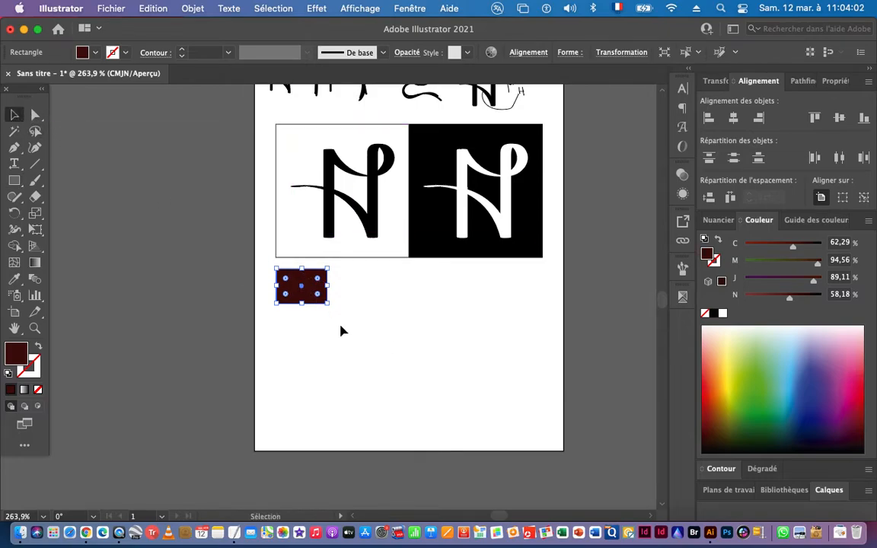
pyautogui.moveTo(288, 288); pyautogui.dragTo(440, 303)
pyautogui.click(272, 284)
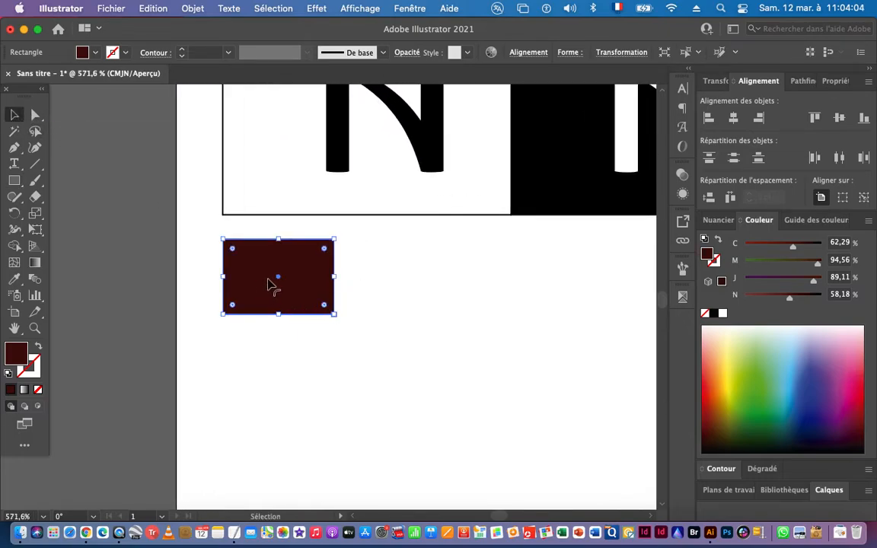
pyautogui.moveTo(279, 277); pyautogui.dragTo(385, 282)
# - Copy the terracotta code #D46F4D from the palette page in Chrome and apply it as the second rectangle's fill in Illustrator
pyautogui.press('super+Tab')
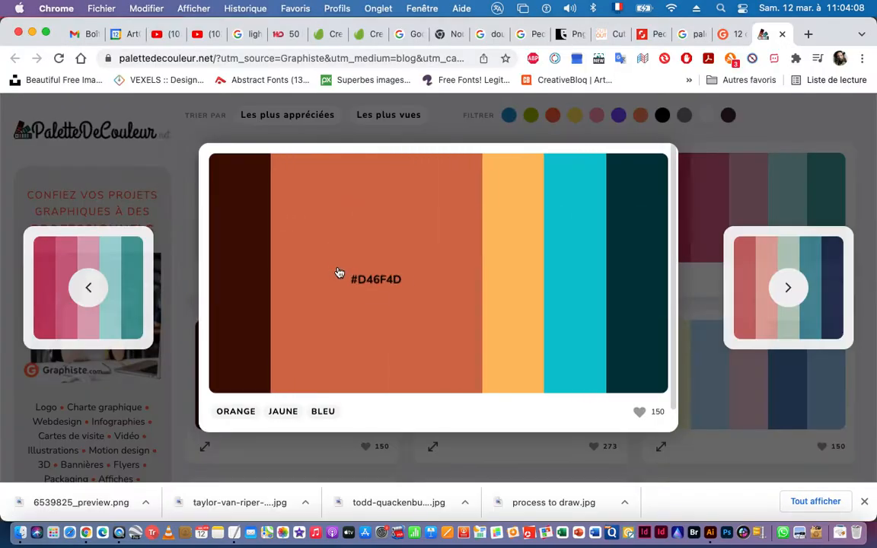
pyautogui.press('super+Tab')
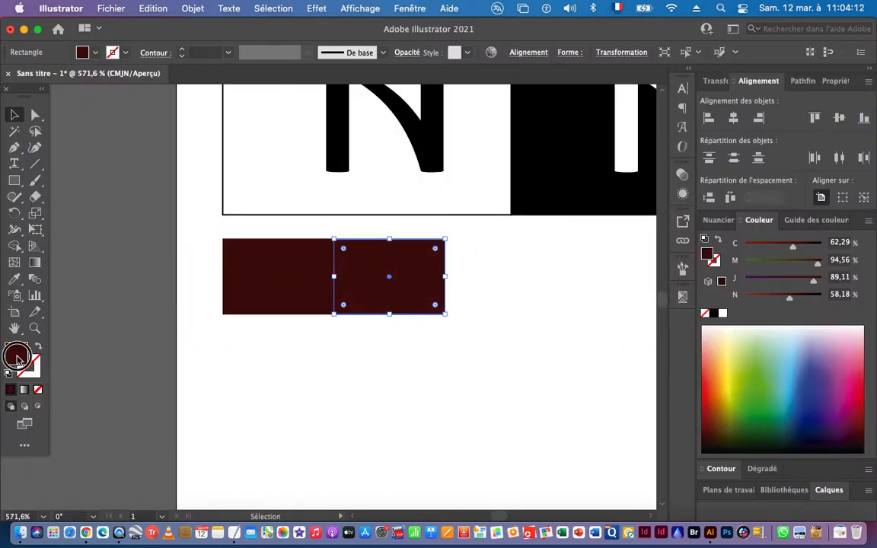
pyautogui.doubleClick(17, 356)
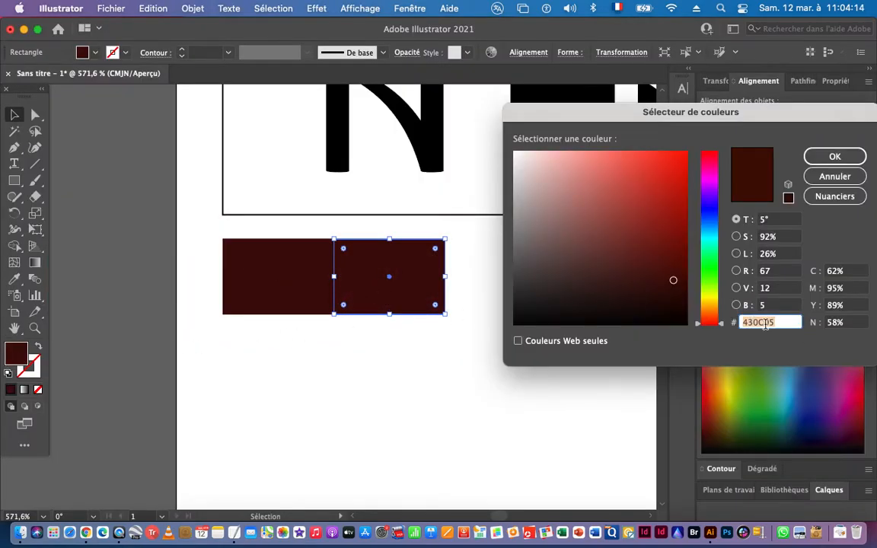
pyautogui.click(833, 157)
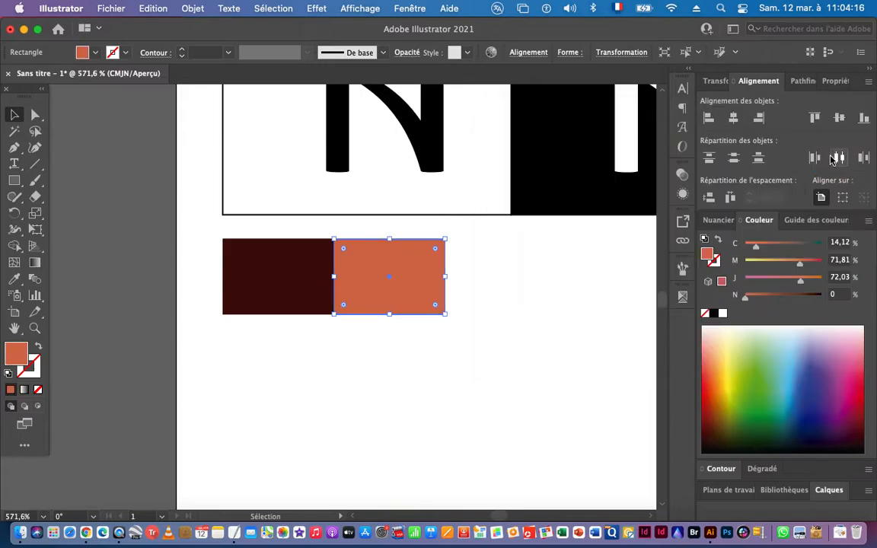
# - Repeat the duplication to add a third rectangle and fill it with #FFBF66, copied from the palette page in Chrome
pyautogui.press('a')
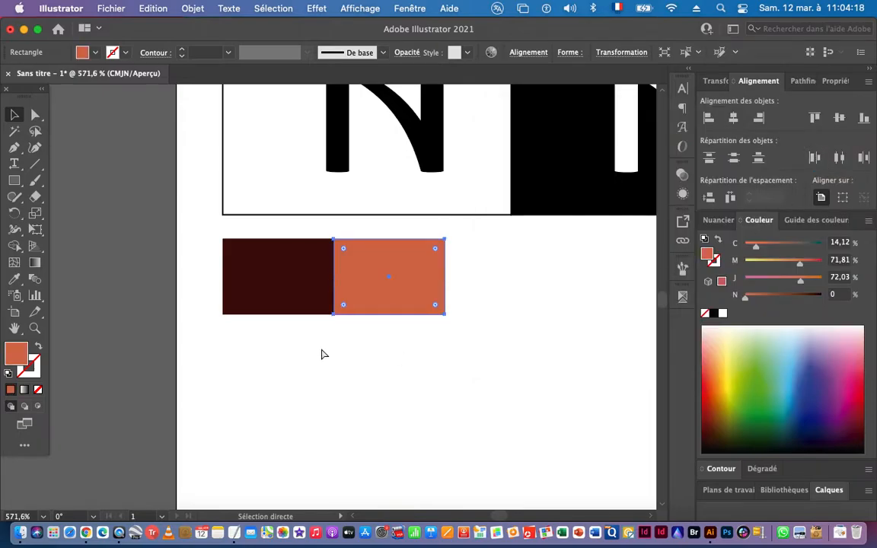
pyautogui.press('super+d')
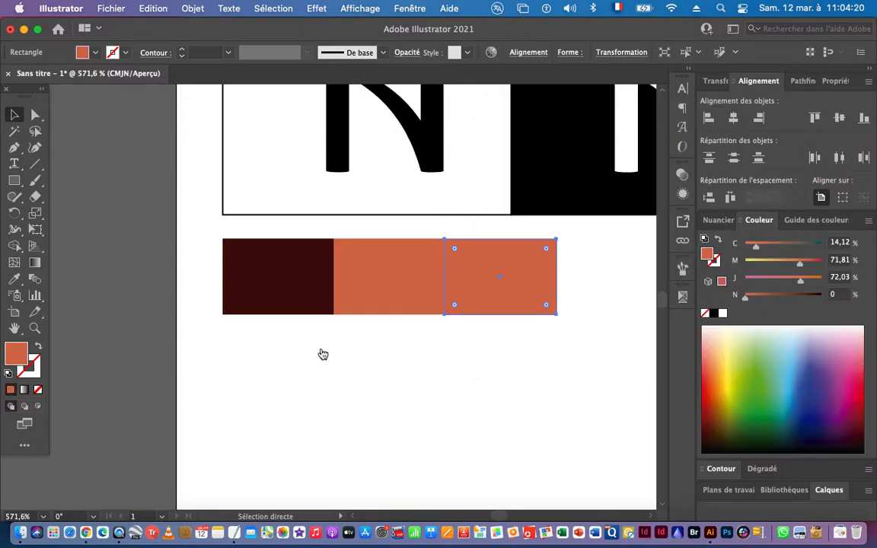
pyautogui.press('super+Tab')
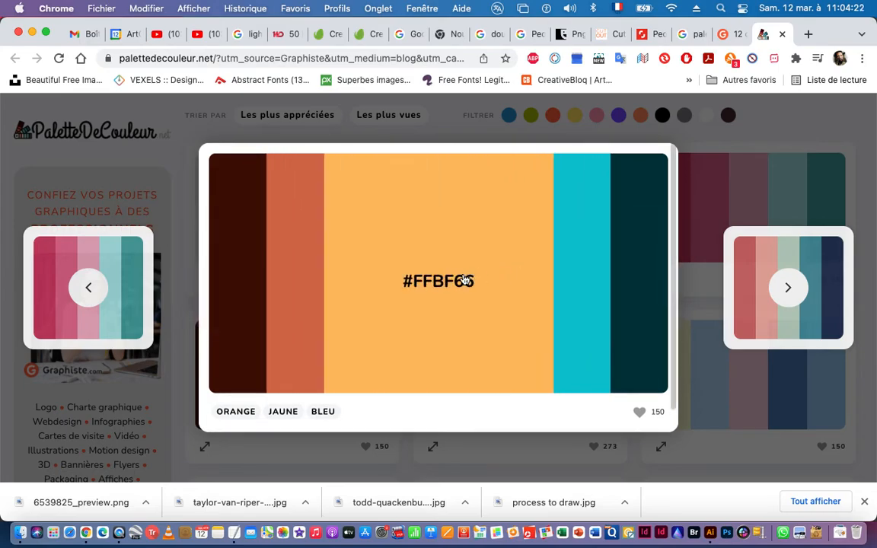
pyautogui.press('super+Tab')
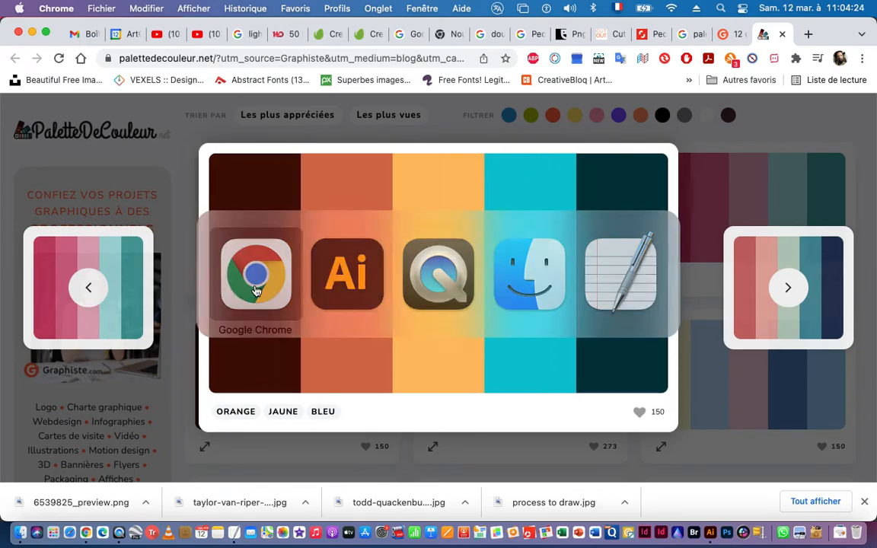
pyautogui.press('super+Tab')
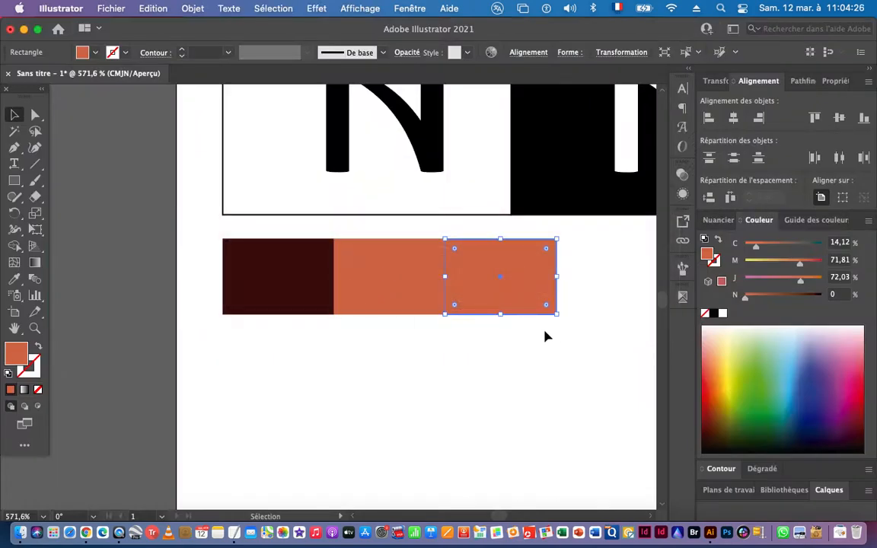
pyautogui.doubleClick(14, 352)
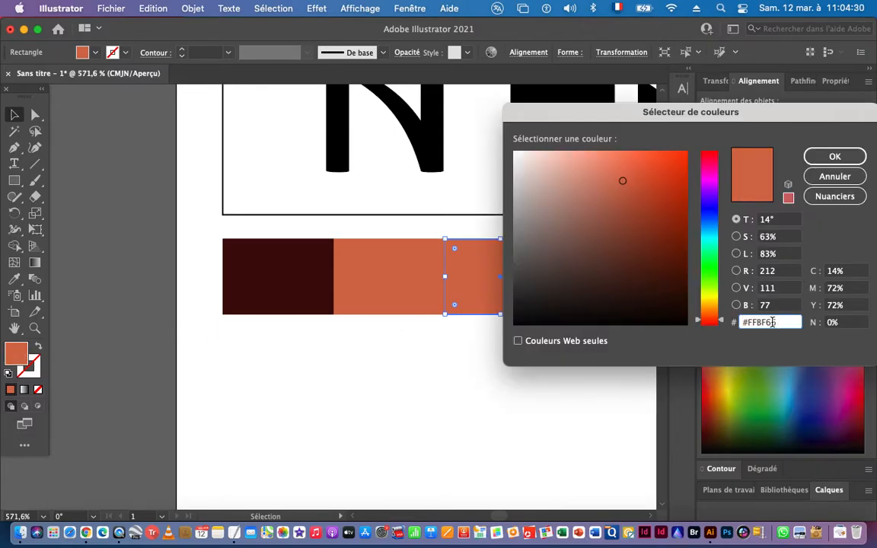
pyautogui.click(835, 157)
# - Repeat the duplication to add a fourth rectangle and fill it with #08C5D1, copied from the palette page in Chrome
pyautogui.moveTo(541, 311); pyautogui.dragTo(364, 309)
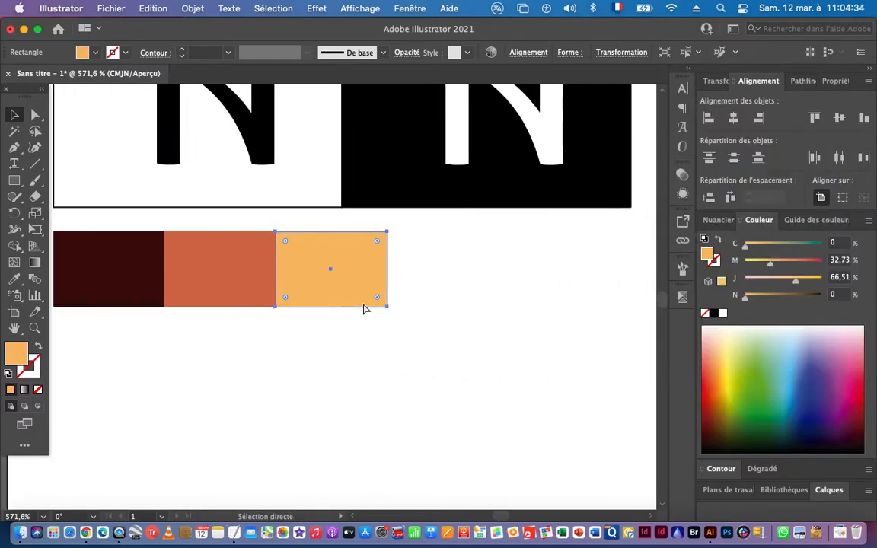
pyautogui.press('v')
pyautogui.press('super+d')
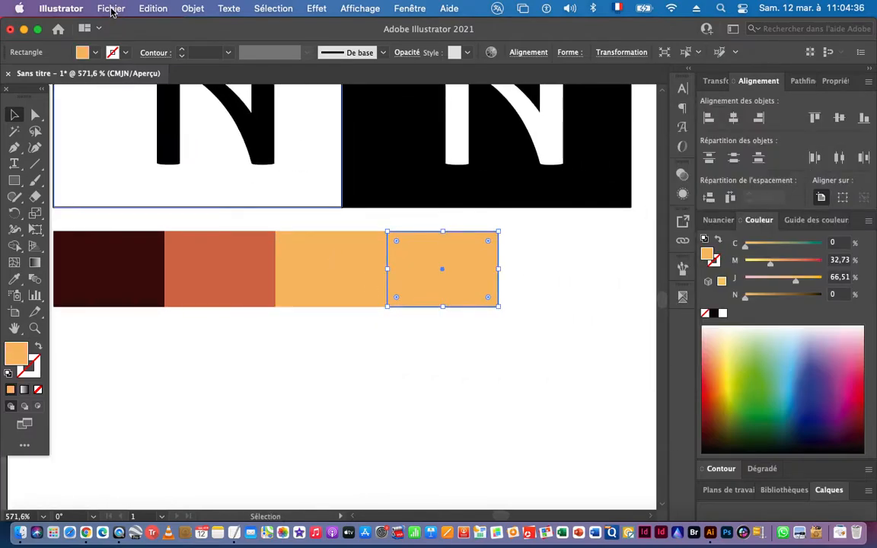
pyautogui.press('super+Tab')
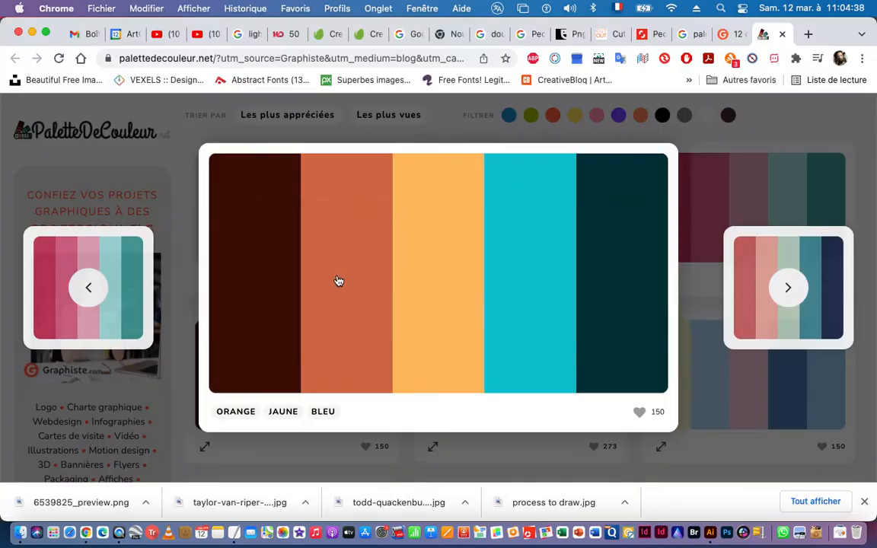
pyautogui.moveTo(504, 284)
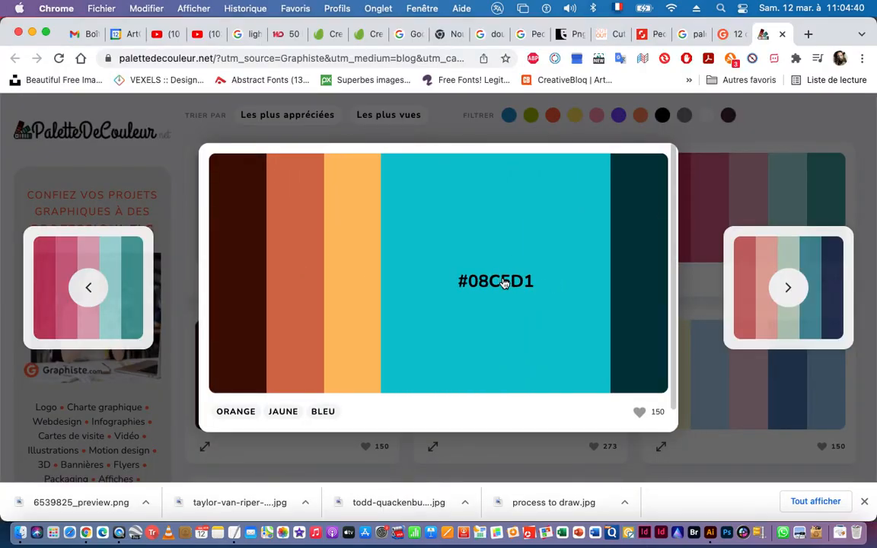
pyautogui.press('super+Tab')
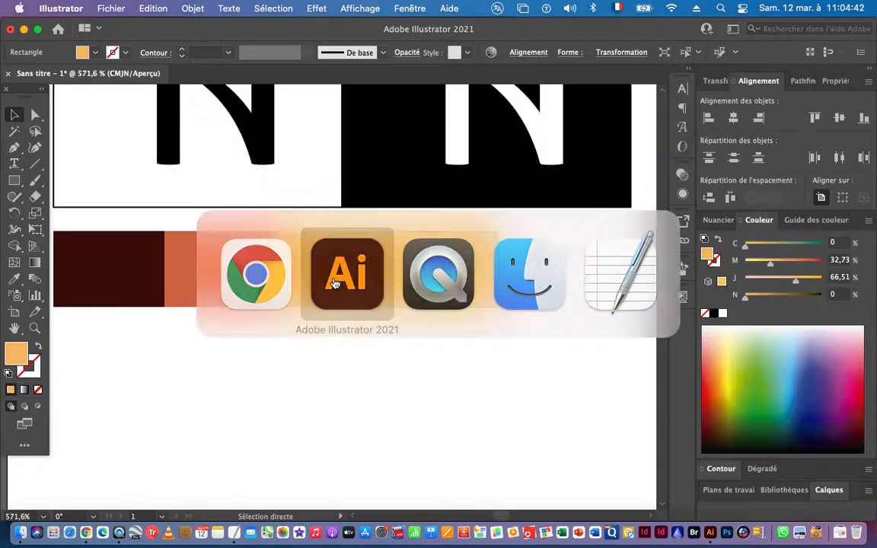
pyautogui.doubleClick(19, 354)
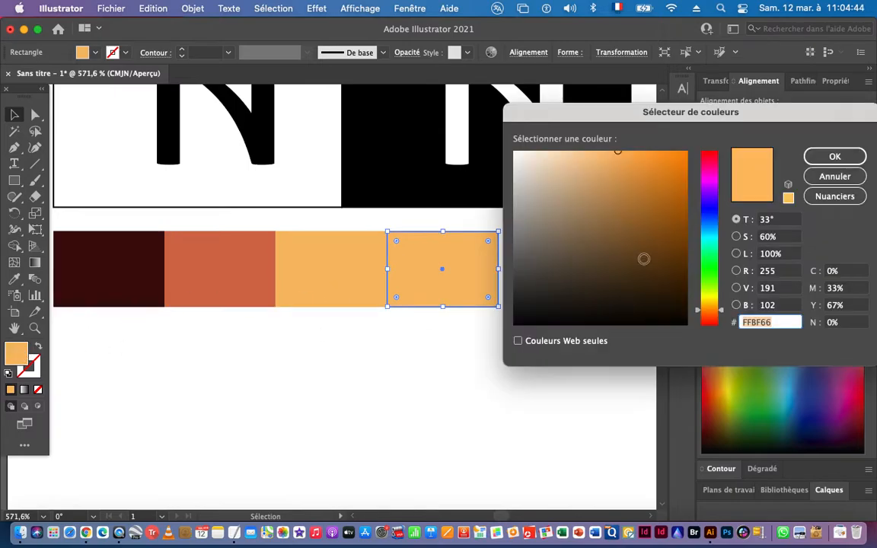
pyautogui.click(834, 156)
# - Repeat the last transformation to add a fifth rectangle flush against the turquoise one
pyautogui.press('super+d')
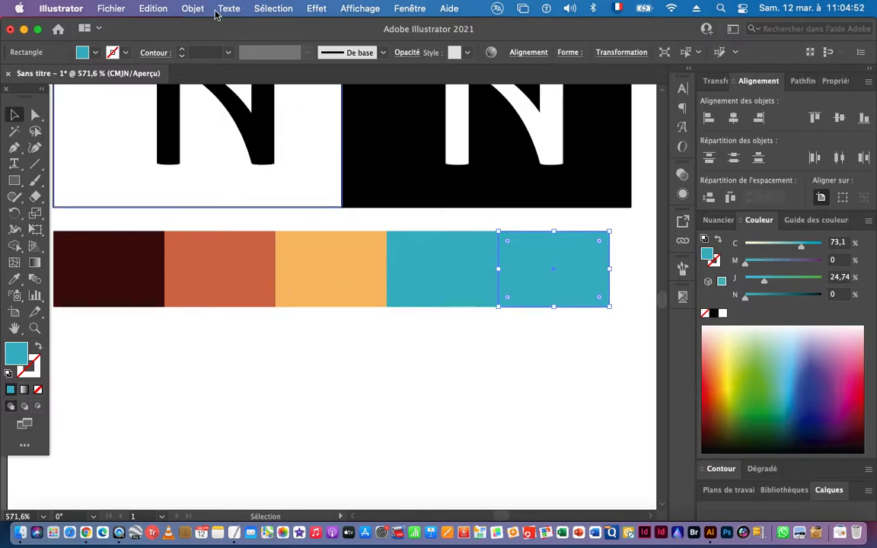
pyautogui.click(190, 8)
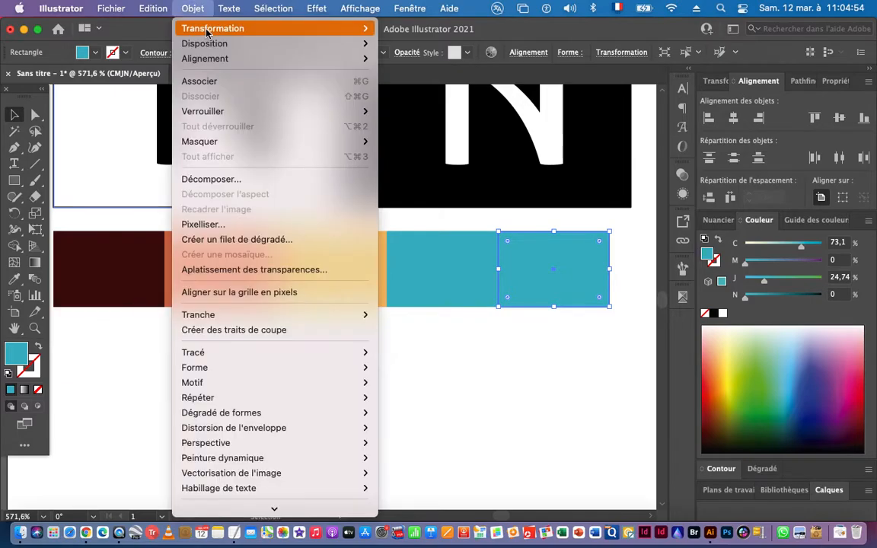
pyautogui.moveTo(336, 30)
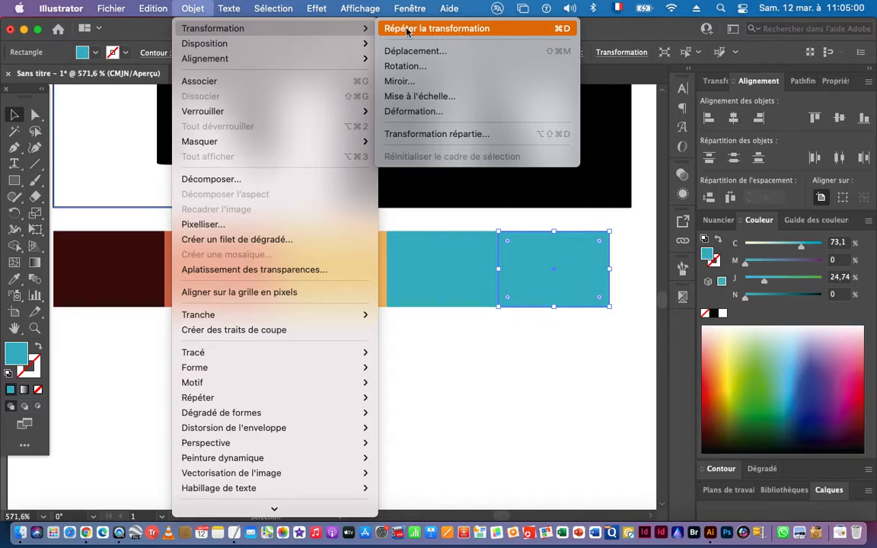
pyautogui.click(188, 8)
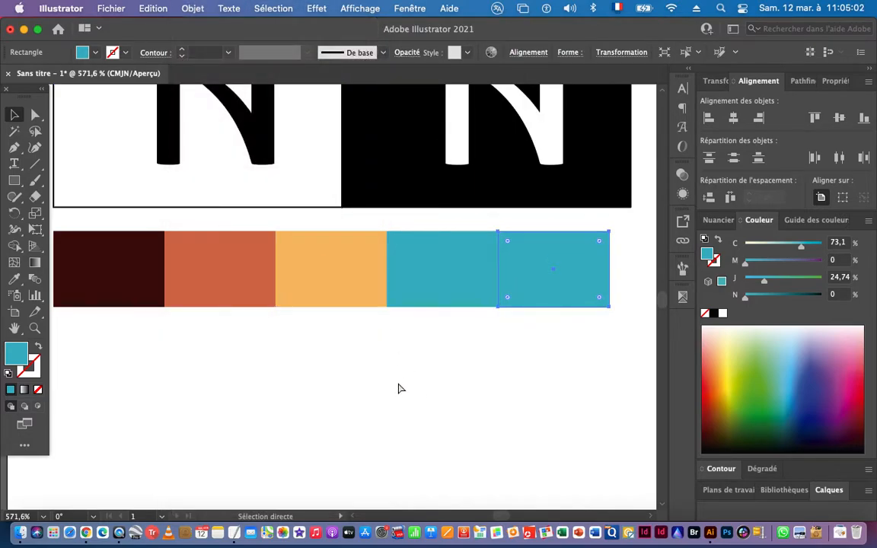
# - Copy the darkest teal code from the palette page in Chrome and fill the fifth rectangle with #00353F in Illustrator
pyautogui.press('super+Tab')
pyautogui.press('super+Tab')
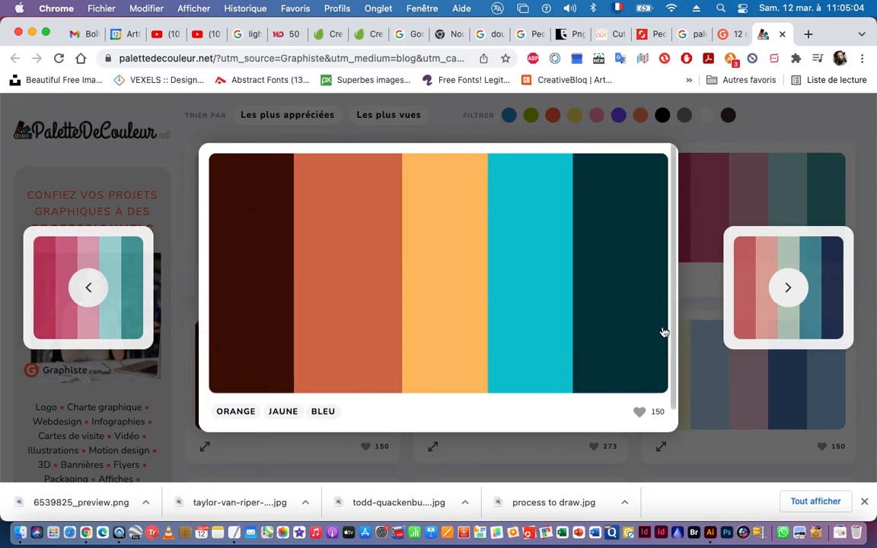
pyautogui.moveTo(569, 281)
pyautogui.press('super+Tab')
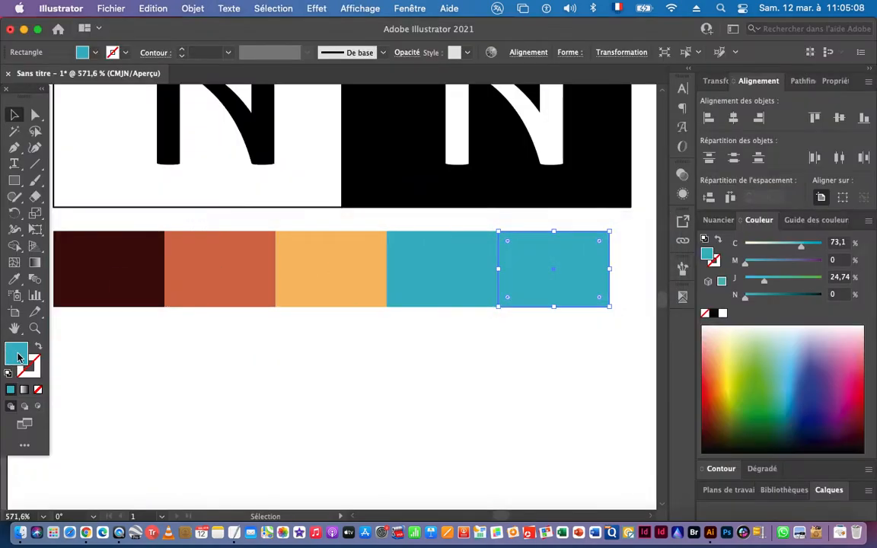
pyautogui.doubleClick(17, 355)
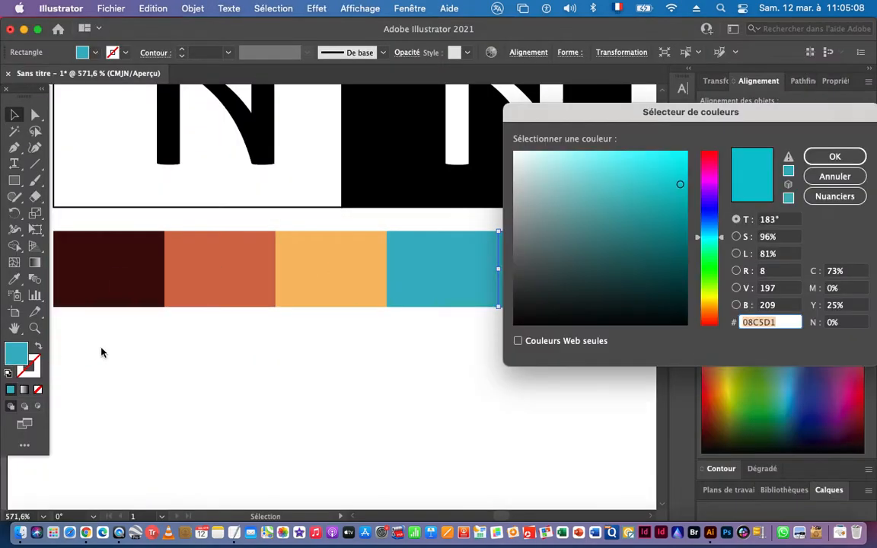
pyautogui.write('00353F')
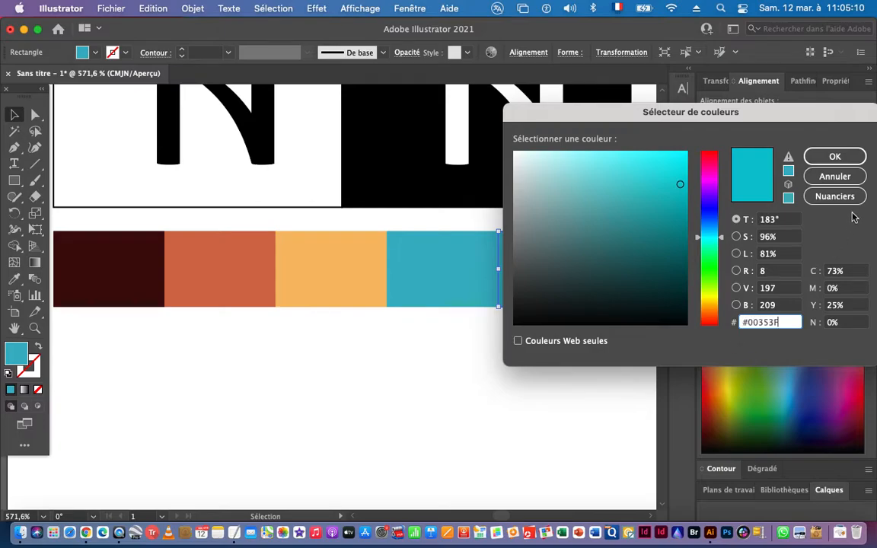
pyautogui.press('Return')
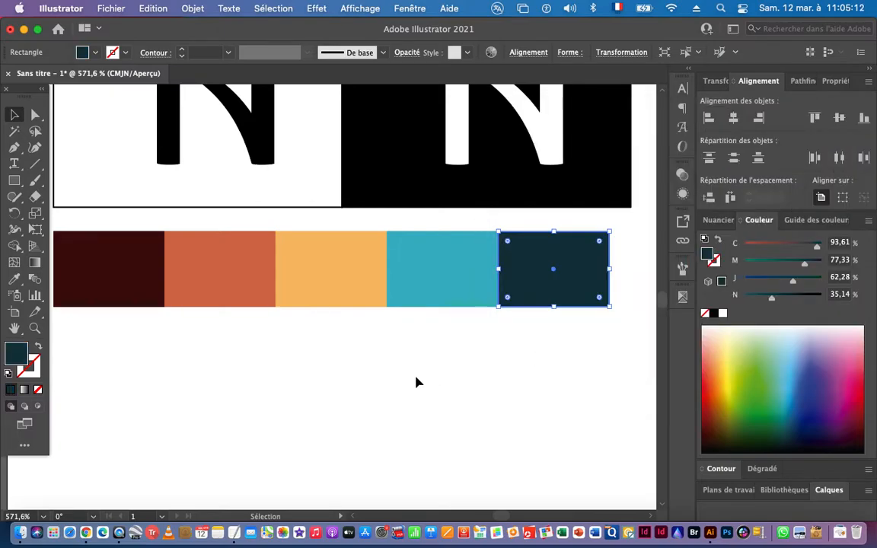
# - Scale the five-colour swatch strip proportionally so it spans the combined width of the two logo tiles above it
pyautogui.click(415, 377)
pyautogui.press('super+space')
pyautogui.moveTo(504, 404); pyautogui.dragTo(393, 388)
pyautogui.moveTo(201, 306); pyautogui.dragTo(605, 376)
pyautogui.moveTo(396, 344); pyautogui.dragTo(397, 326)
pyautogui.moveTo(567, 310); pyautogui.dragTo(579, 311)
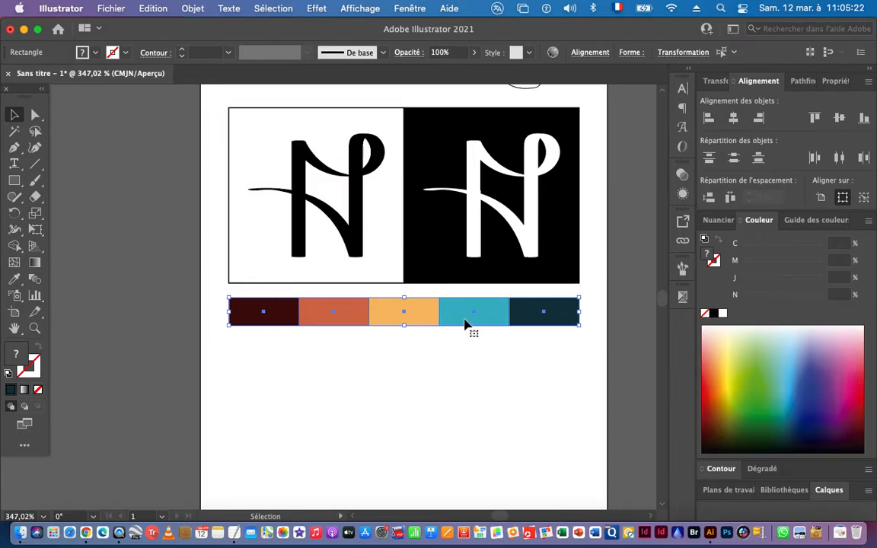
# - Duplicate the white logo tile below the swatch strip and scale the copy down to the width of one swatch
pyautogui.scroll(-3, 480, 327)
pyautogui.scroll(-1, 450, 301)
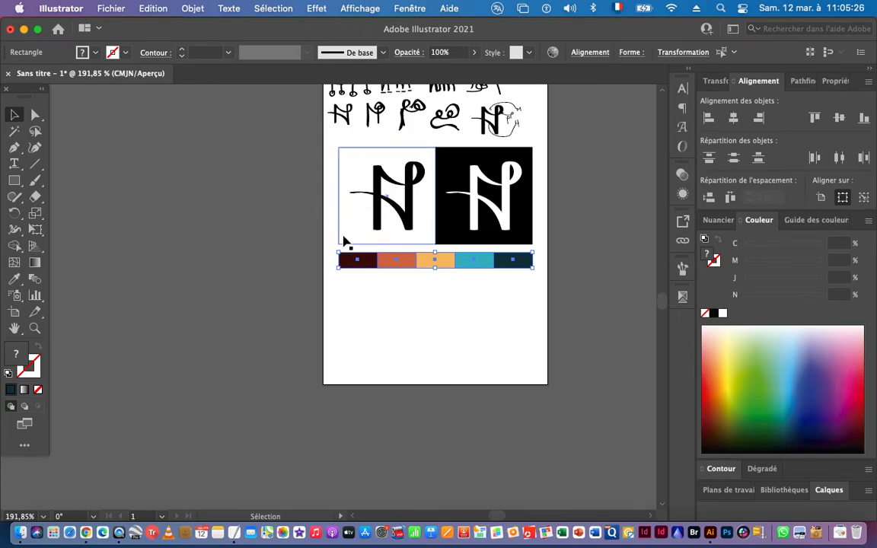
pyautogui.click(405, 203)
pyautogui.moveTo(387, 176); pyautogui.dragTo(372, 305)
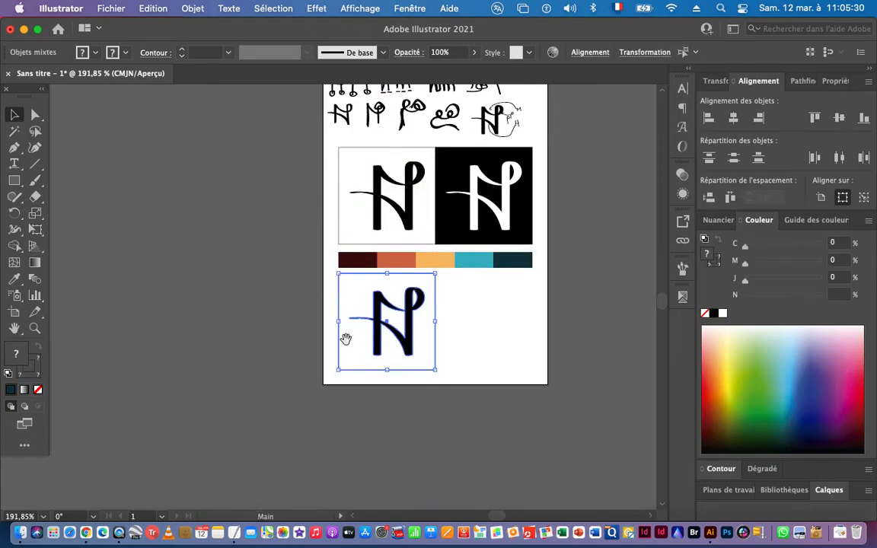
pyautogui.scroll(5, 342, 339)
pyautogui.moveTo(544, 405); pyautogui.dragTo(418, 294)
pyautogui.moveTo(449, 251); pyautogui.dragTo(267, 344)
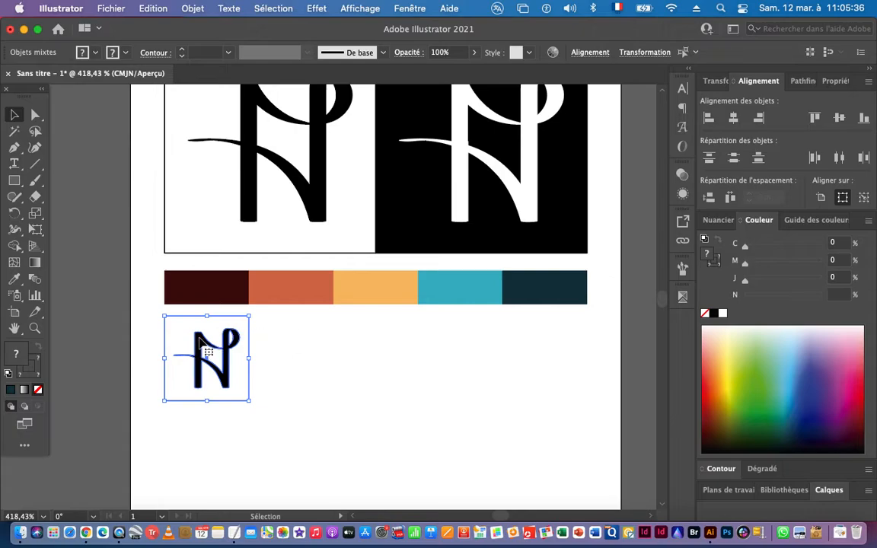
# - Duplicate the small logo tile edge to edge and repeat the transformation until five tiles sit under the five swatches
pyautogui.moveTo(201, 345); pyautogui.dragTo(288, 344)
pyautogui.press('super+d')
pyautogui.press('super+d')
pyautogui.press('super+d')
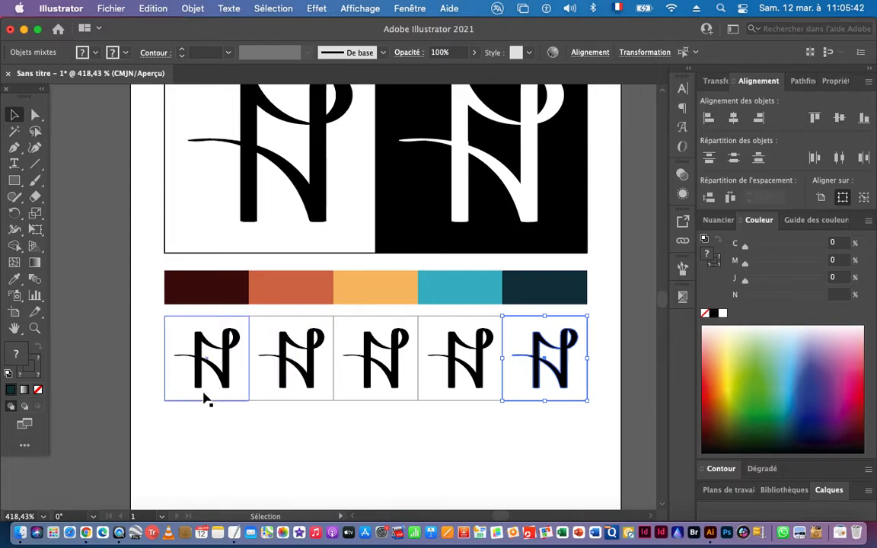
# - Colour the first three small logos with the dark brown, orange-red and yellow-orange of the swatches above them using the Eyedropper
pyautogui.click(209, 364)
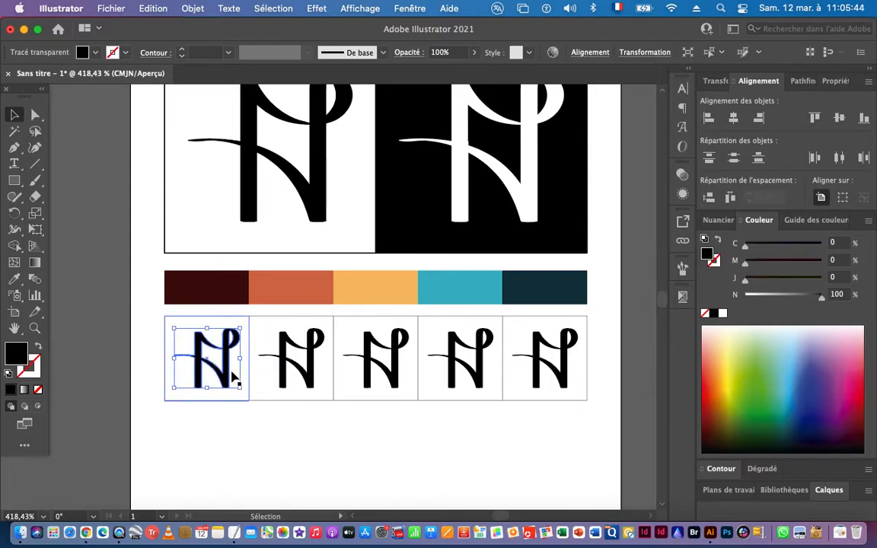
pyautogui.click(14, 279)
pyautogui.click(215, 284)
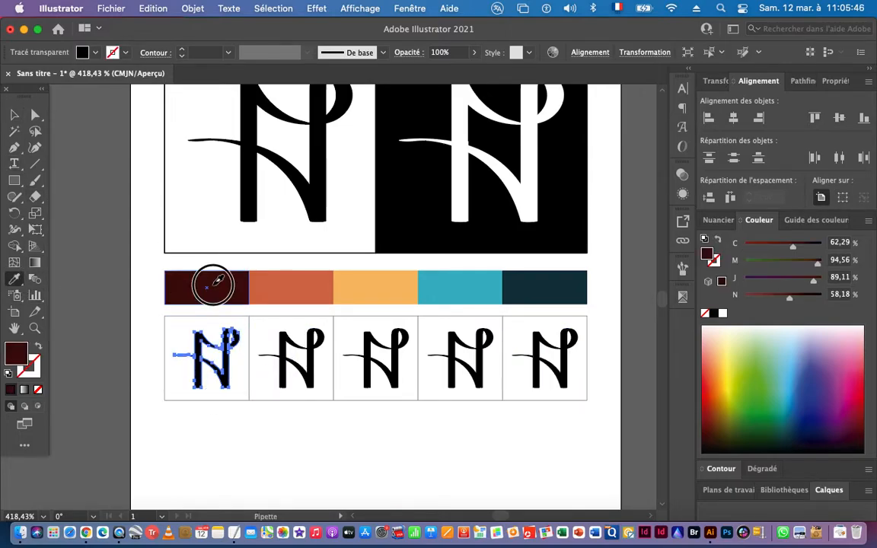
pyautogui.keyDown('super'); pyautogui.click(313, 355); pyautogui.keyUp('super')
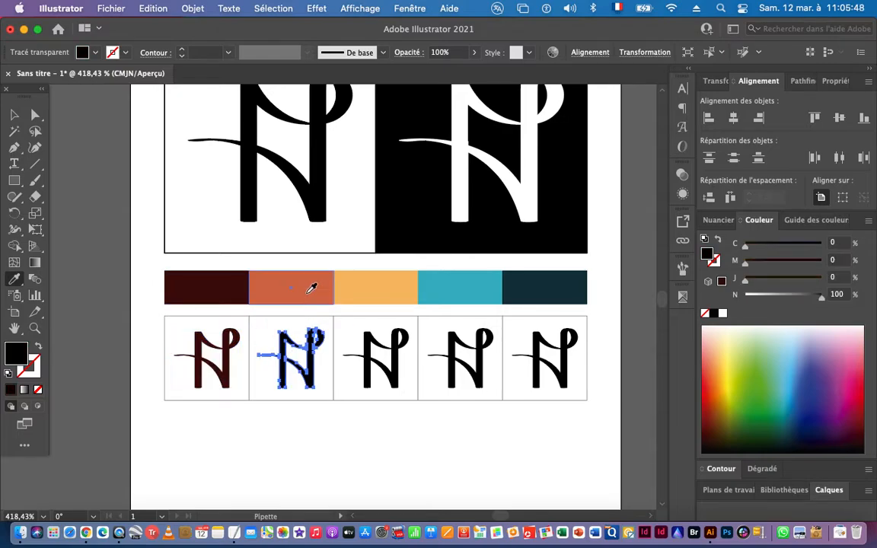
pyautogui.click(313, 285)
pyautogui.keyDown('super'); pyautogui.click(370, 360); pyautogui.keyUp('super')
pyautogui.click(379, 288)
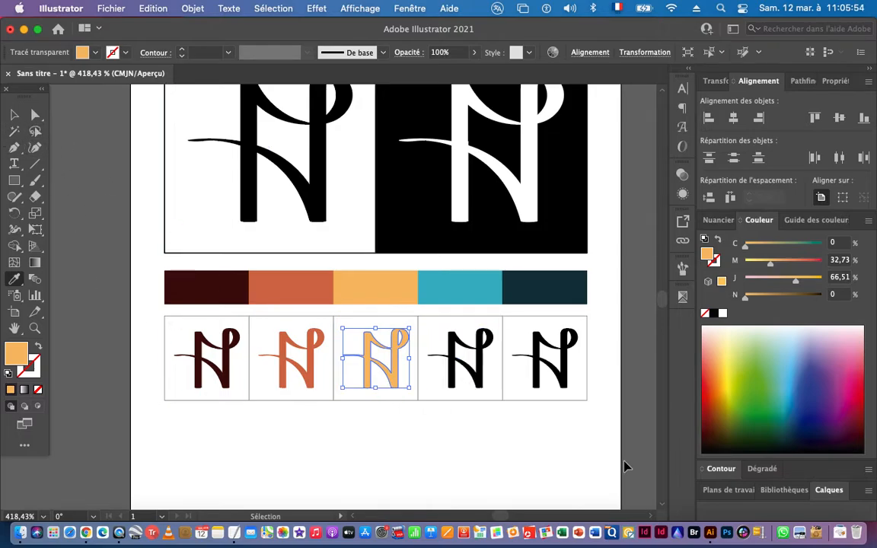
# - Colour the fourth and fifth small logos with the turquoise and dark teal swatches using the Eyedropper
pyautogui.keyDown('super'); pyautogui.click(483, 373); pyautogui.keyUp('super')
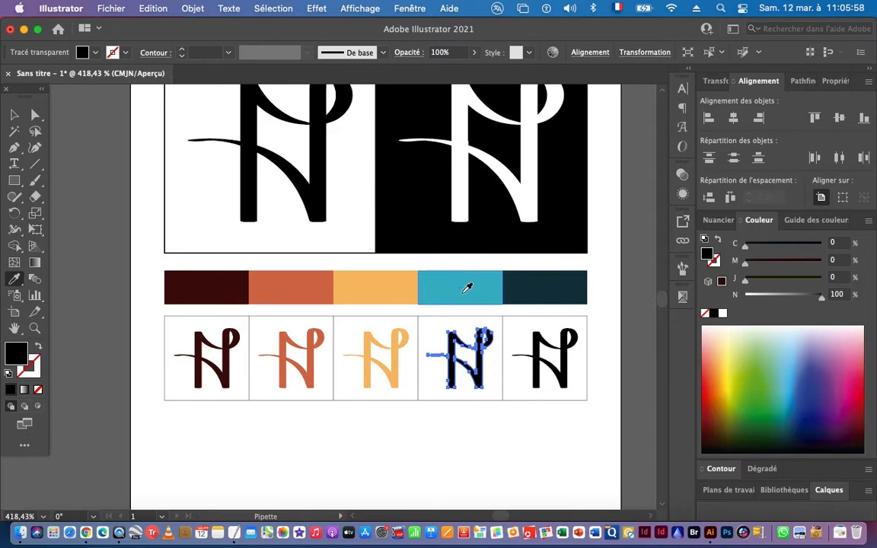
pyautogui.click(467, 288)
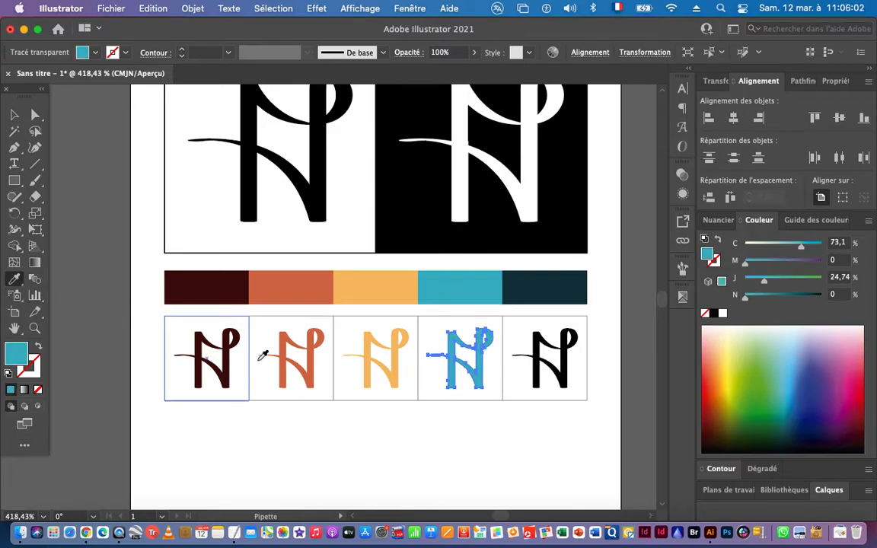
pyautogui.press('v')
pyautogui.click(565, 388)
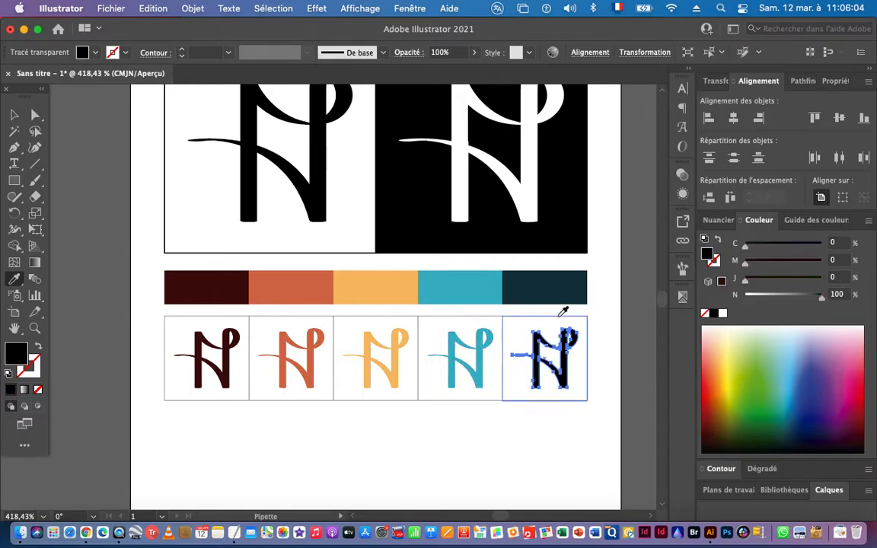
pyautogui.press('i')
pyautogui.click(554, 288)
pyautogui.click(15, 115)
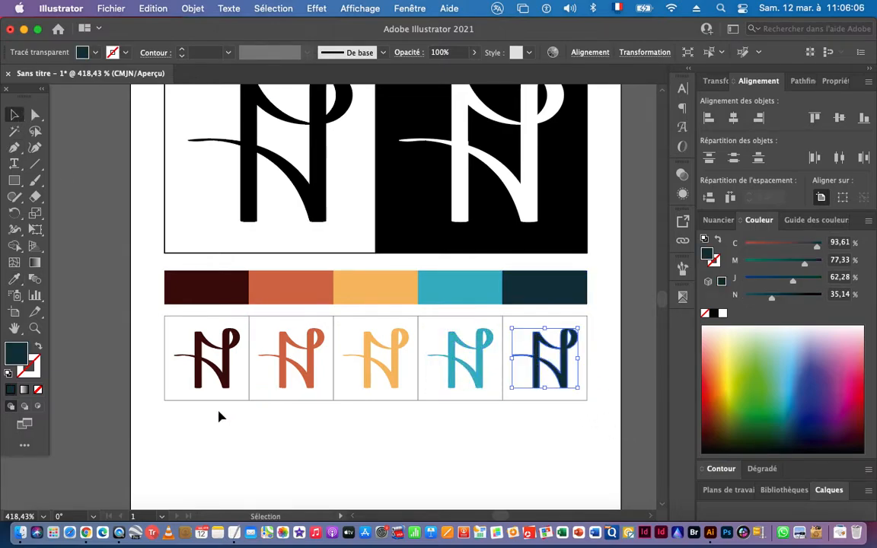
# - Duplicate the whole row of five coloured logo tiles directly below itself, flush with the first row
pyautogui.moveTo(145, 342); pyautogui.dragTo(587, 407)
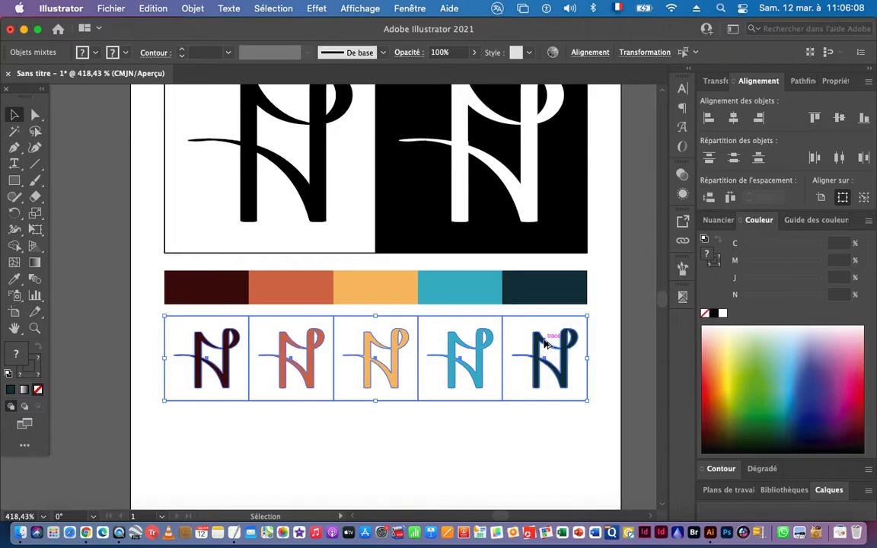
pyautogui.moveTo(545, 344); pyautogui.dragTo(543, 428)
pyautogui.scroll(-3, 391, 470)
pyautogui.click(245, 438)
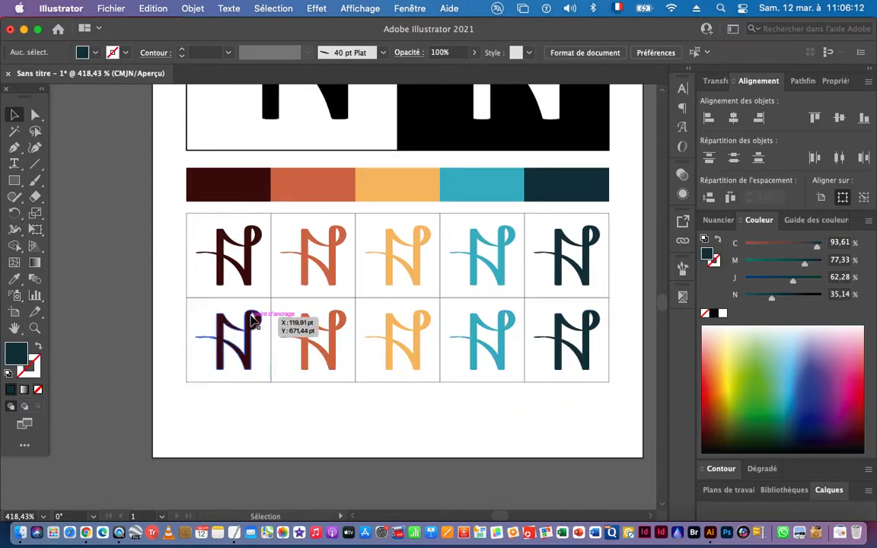
# - Select the five logos in the second row and make them white with the Eyedropper
pyautogui.click(205, 374)
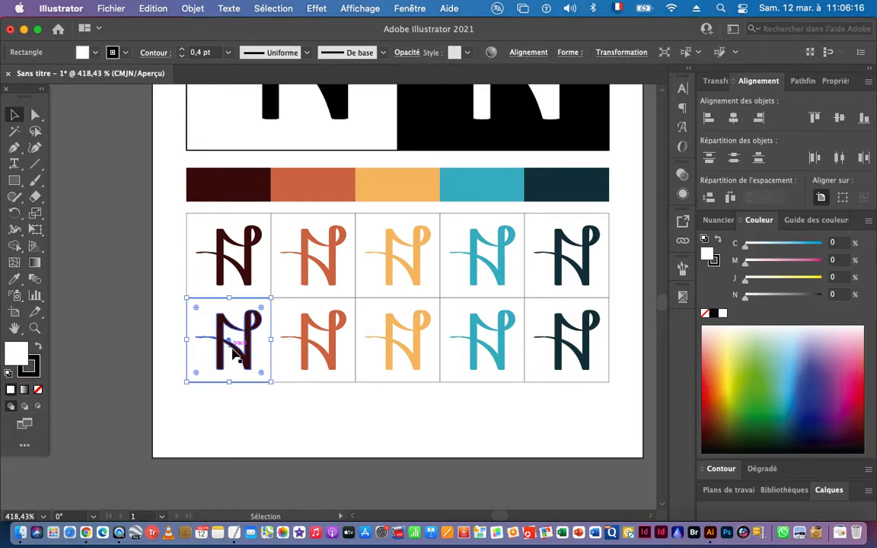
pyautogui.click(242, 389)
pyautogui.click(256, 372)
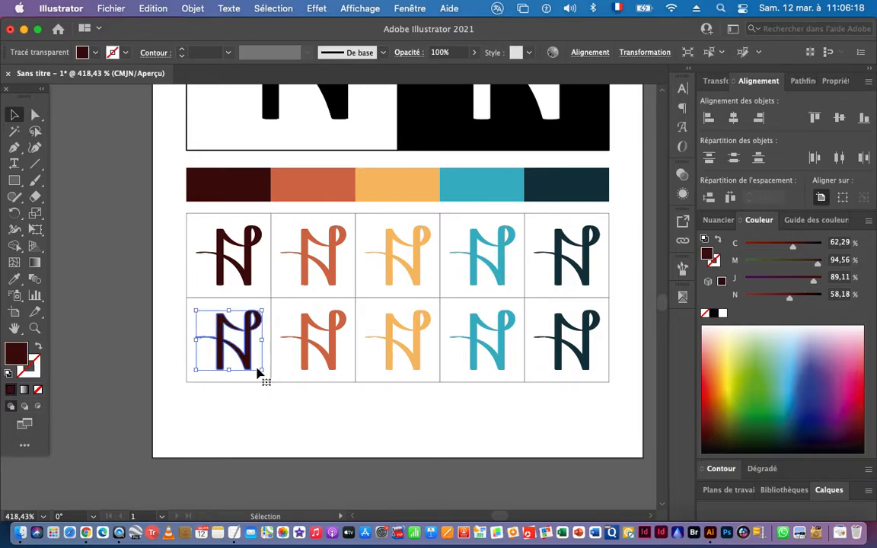
pyautogui.keyDown('shift'); pyautogui.click(337, 357); pyautogui.keyUp('shift')
pyautogui.keyDown('shift'); pyautogui.click(415, 366); pyautogui.keyUp('shift')
pyautogui.keyDown('shift'); pyautogui.click(489, 366); pyautogui.keyUp('shift')
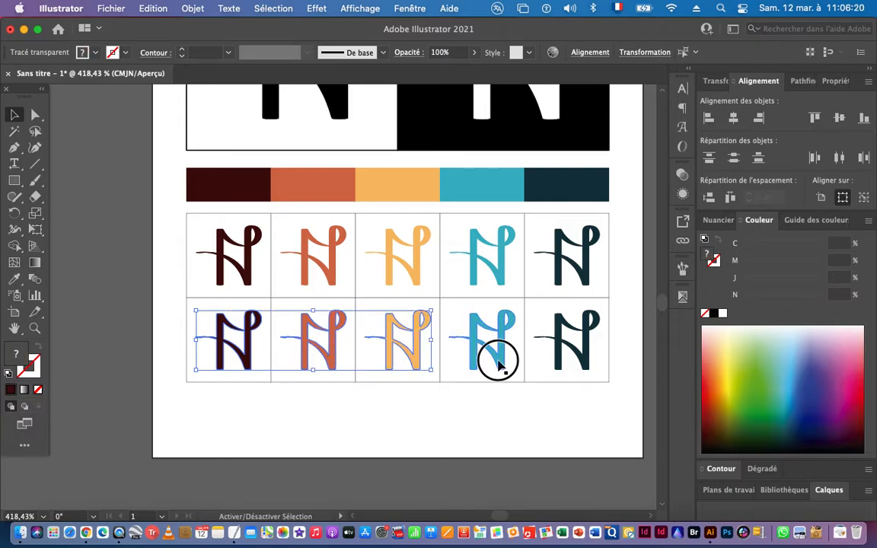
pyautogui.keyDown('shift'); pyautogui.click(579, 368); pyautogui.keyUp('shift')
pyautogui.click(14, 278)
pyautogui.click(270, 403)
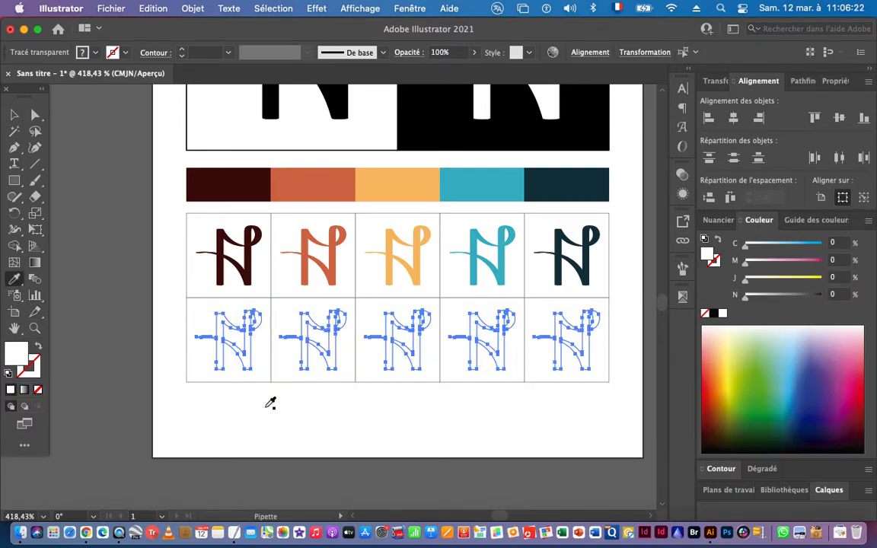
# - Fill the first three tile backgrounds of the second row with the dark brown, orange-red and yellow-orange swatches using the Eyedropper
pyautogui.click(14, 117)
pyautogui.moveTo(170, 408); pyautogui.dragTo(202, 368)
pyautogui.click(15, 279)
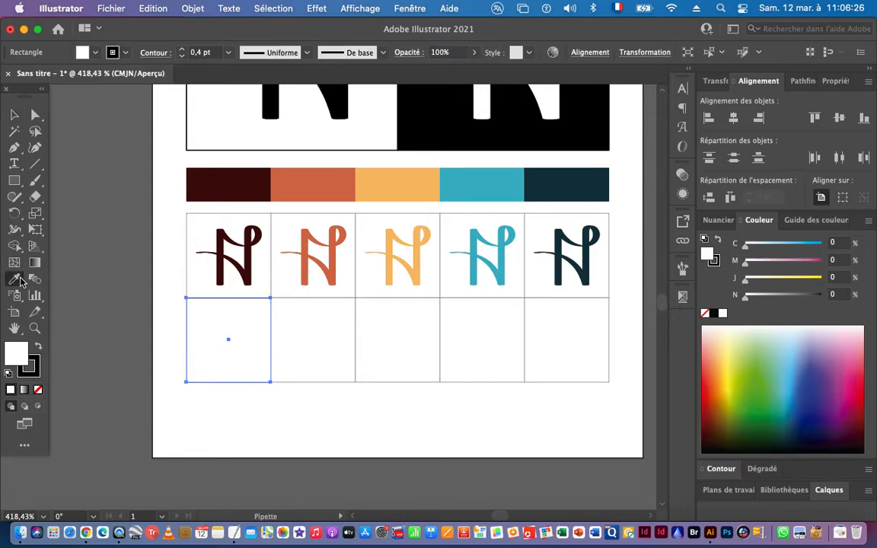
pyautogui.click(225, 181)
pyautogui.keyDown('super'); pyautogui.click(290, 358); pyautogui.keyUp('super')
pyautogui.click(321, 194)
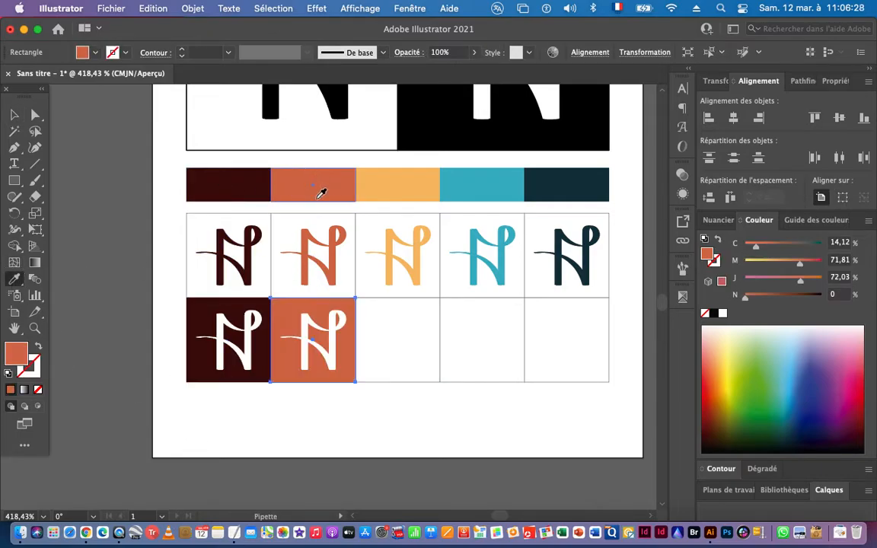
pyautogui.keyDown('super'); pyautogui.click(372, 366); pyautogui.keyUp('super')
pyautogui.click(411, 192)
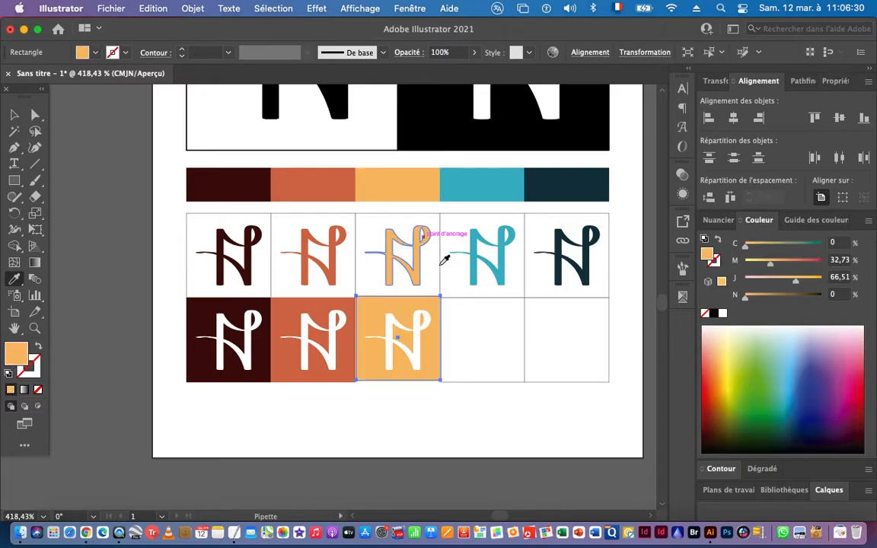
# - Fill the last two tile backgrounds of the second row with the turquoise and dark teal swatches
pyautogui.keyDown('super'); pyautogui.click(451, 373); pyautogui.keyUp('super')
pyautogui.click(479, 183)
pyautogui.keyDown('super'); pyautogui.click(540, 357); pyautogui.keyUp('super')
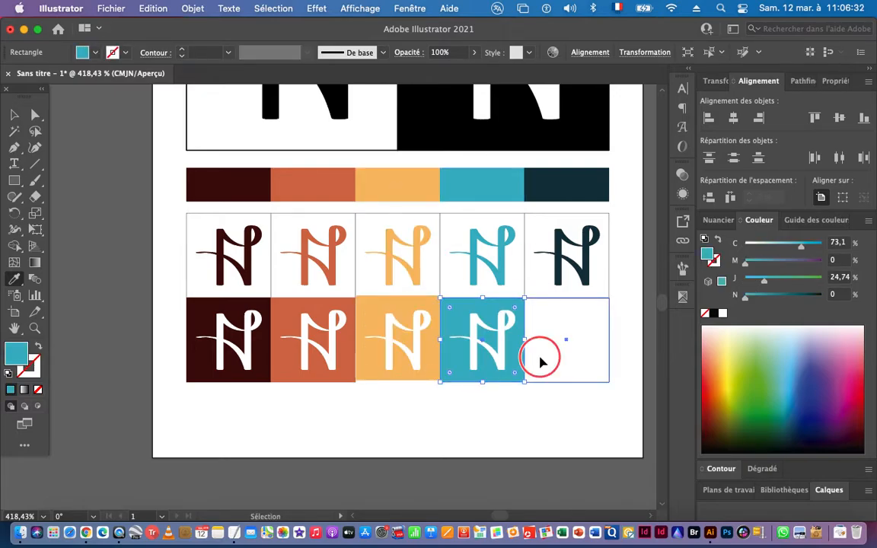
pyautogui.click(542, 185)
pyautogui.keyDown('super'); pyautogui.click(417, 404); pyautogui.keyUp('super')
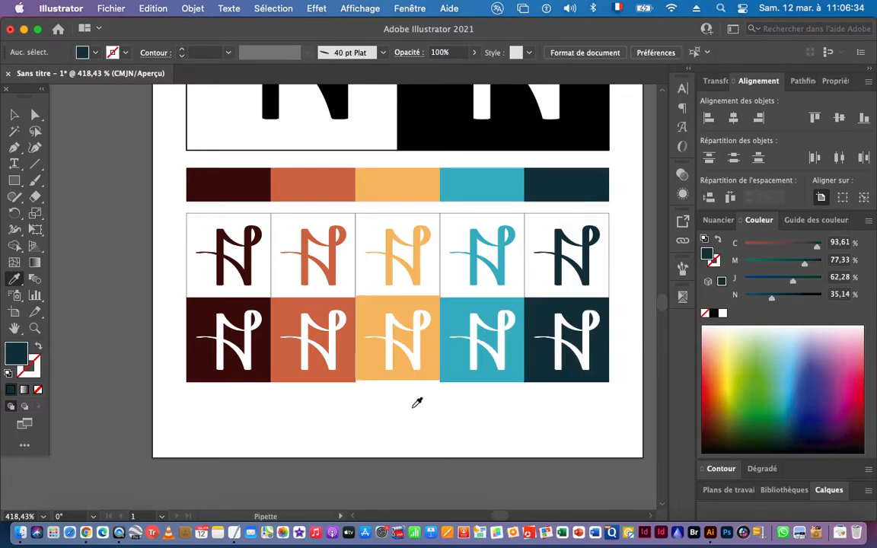
# - Align the vertical centres of the second row's five coloured backgrounds, with the dark teal tile as key object
pyautogui.press('v')
pyautogui.moveTo(200, 396); pyautogui.dragTo(566, 386)
pyautogui.moveTo(260, 406); pyautogui.dragTo(582, 380)
pyautogui.click(549, 379)
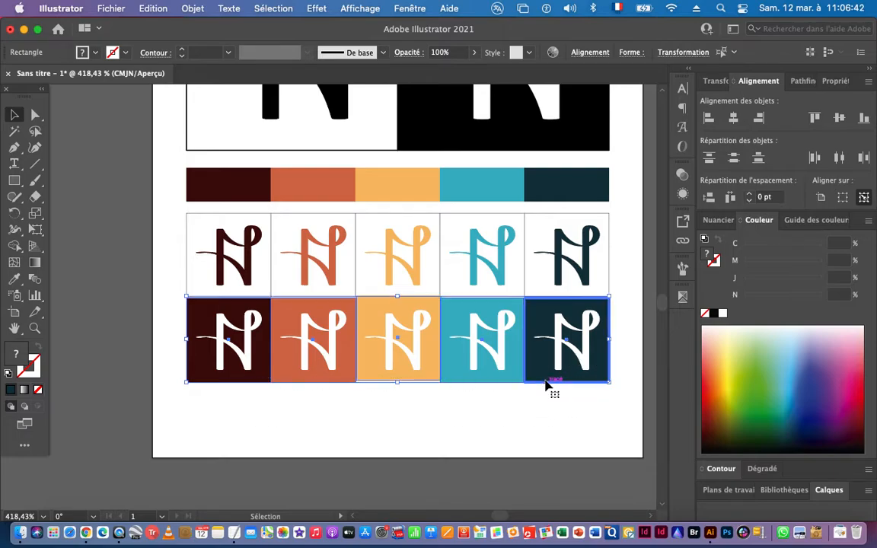
pyautogui.click(840, 119)
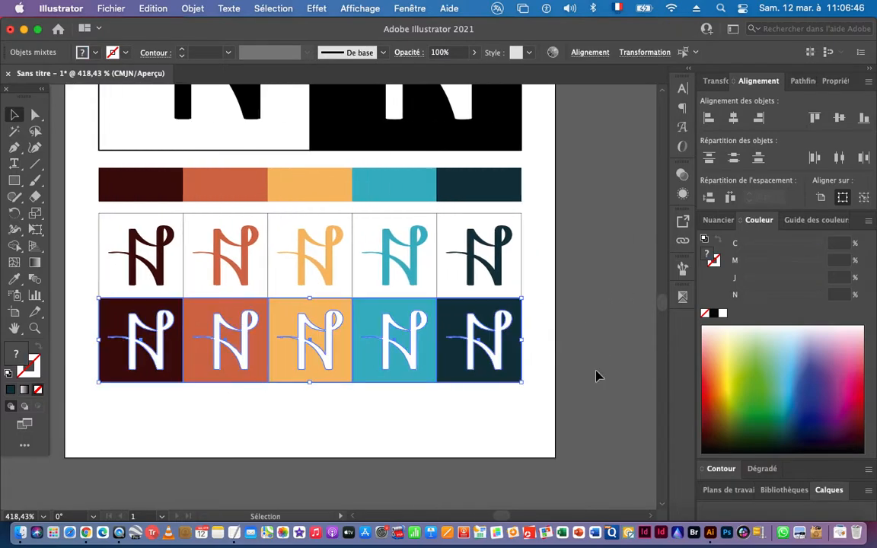
pyautogui.click(445, 377)
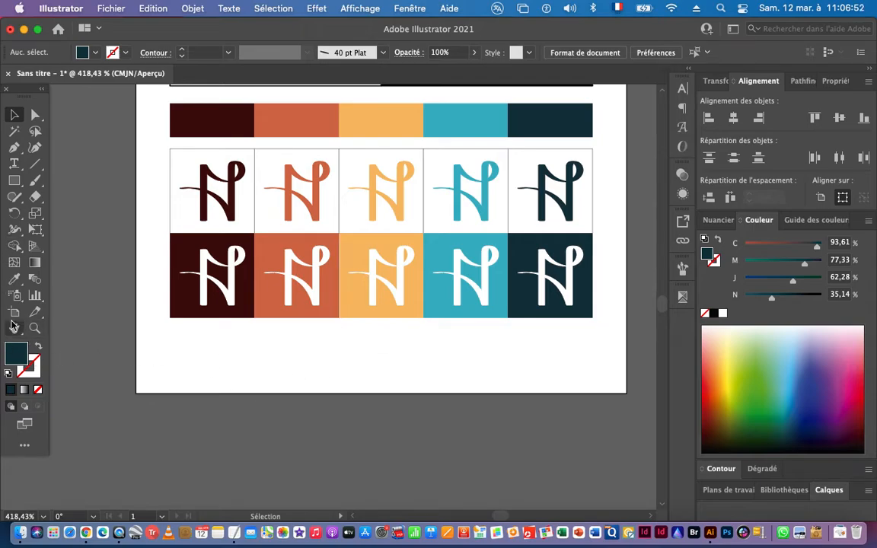
# - Extend the artboard downward to a height of about 1355 pt
pyautogui.click(18, 314)
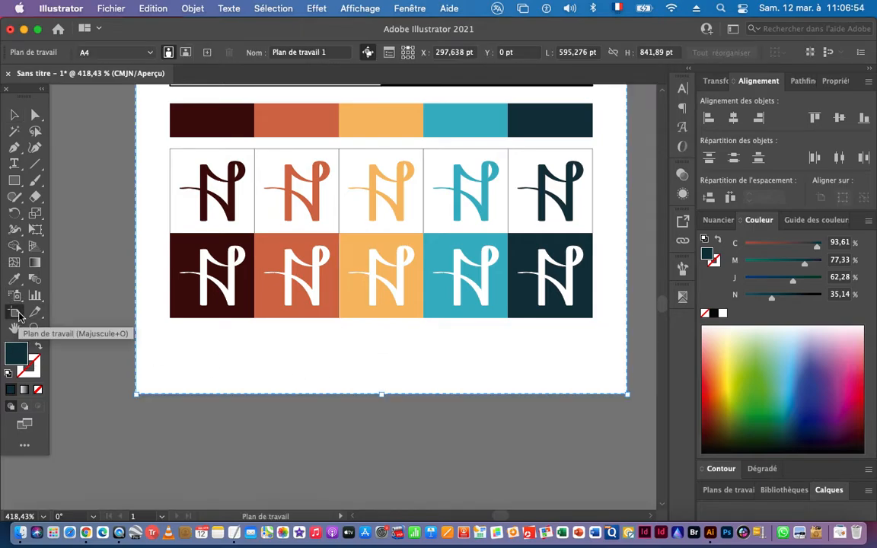
pyautogui.moveTo(474, 401); pyautogui.dragTo(403, 423)
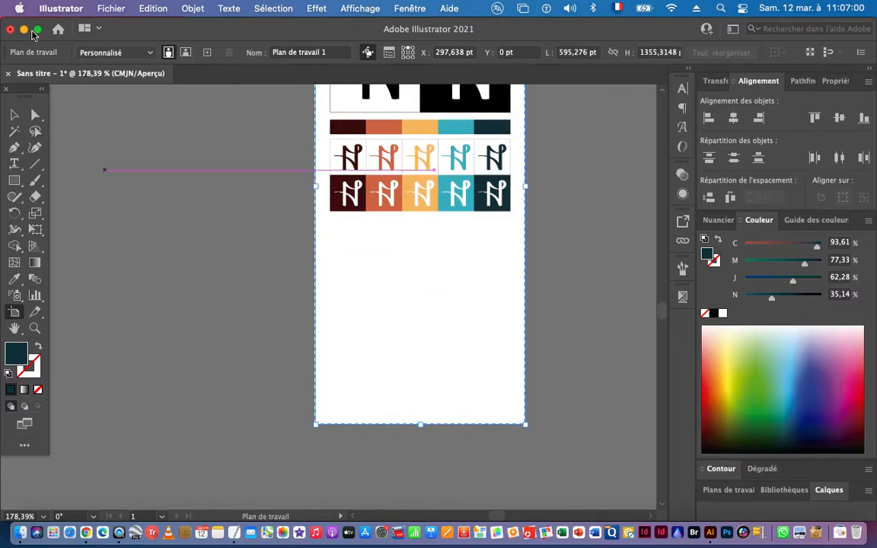
pyautogui.click(17, 114)
pyautogui.scroll(4, 446, 263)
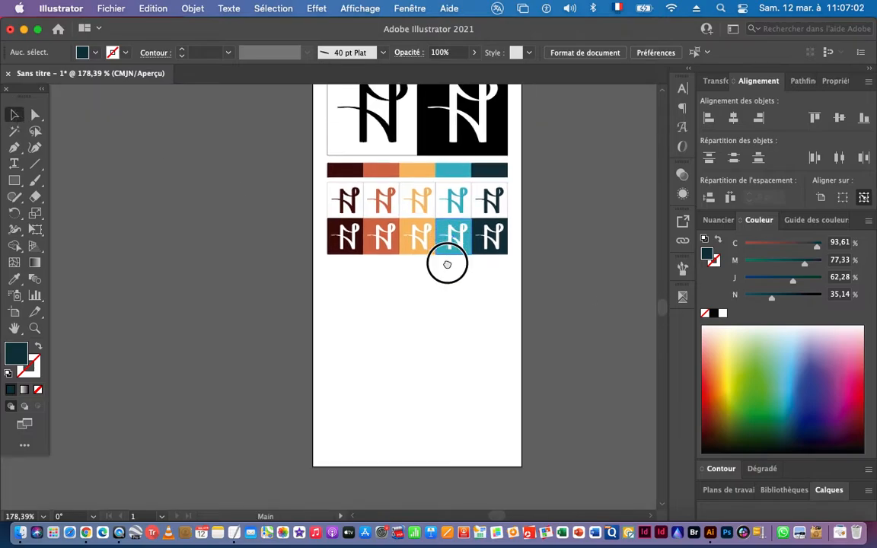
# - Duplicate the turquoise logo into the blank area below the tile grid and place a second copy beside it
pyautogui.moveTo(373, 349); pyautogui.dragTo(547, 316)
pyautogui.moveTo(535, 313); pyautogui.dragTo(460, 274)
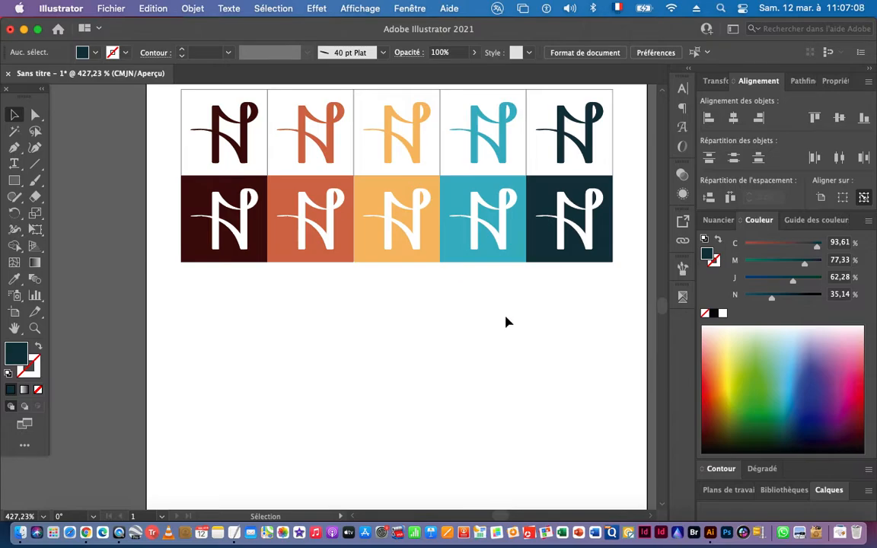
pyautogui.press('space')
pyautogui.moveTo(509, 319); pyautogui.dragTo(505, 346)
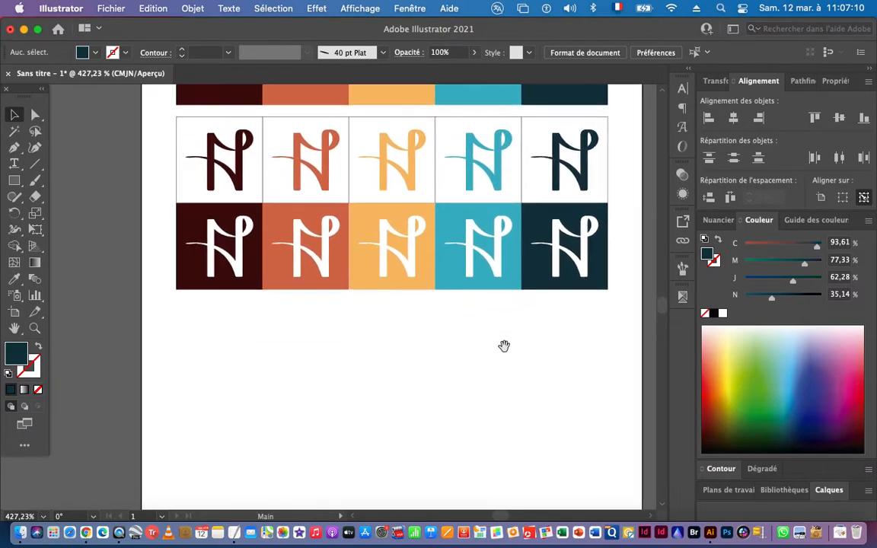
pyautogui.moveTo(472, 162); pyautogui.dragTo(257, 342)
pyautogui.scroll(3, 252, 364)
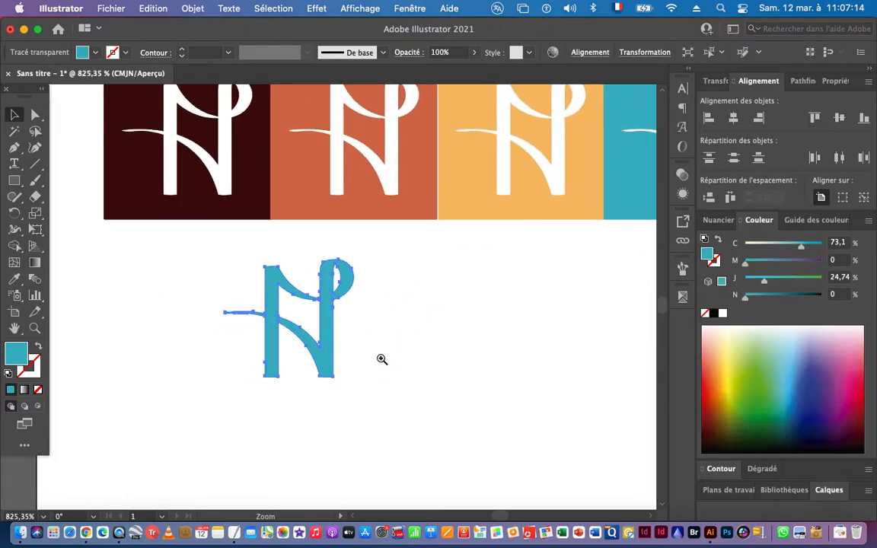
pyautogui.moveTo(289, 381); pyautogui.dragTo(292, 338)
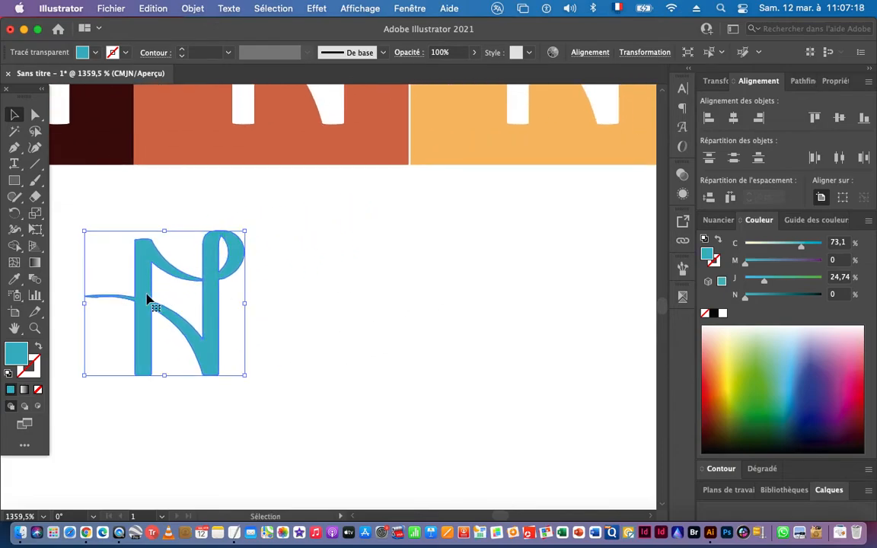
pyautogui.moveTo(147, 298); pyautogui.dragTo(442, 322)
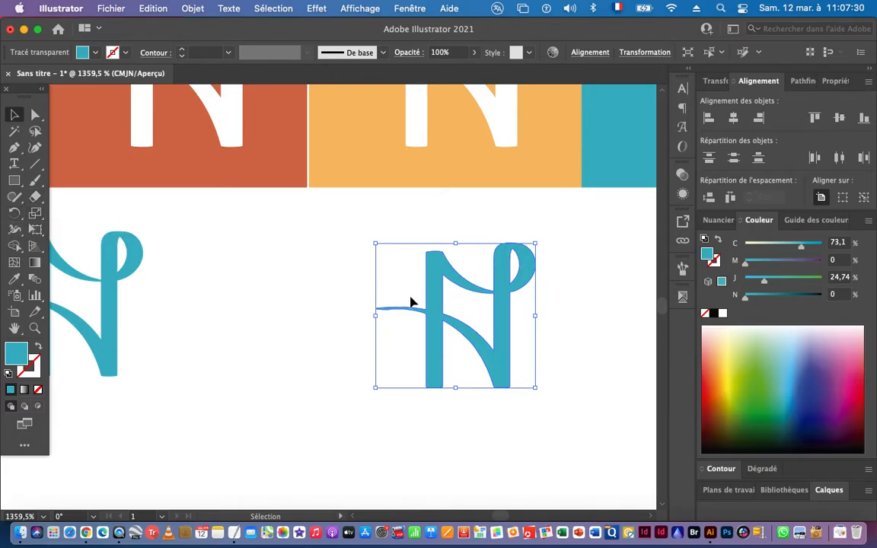
# - Make an upside-down copy of the second turquoise monogram by rotating a duplicate half a turn about its thin stroke's outer tip
pyautogui.press('r')
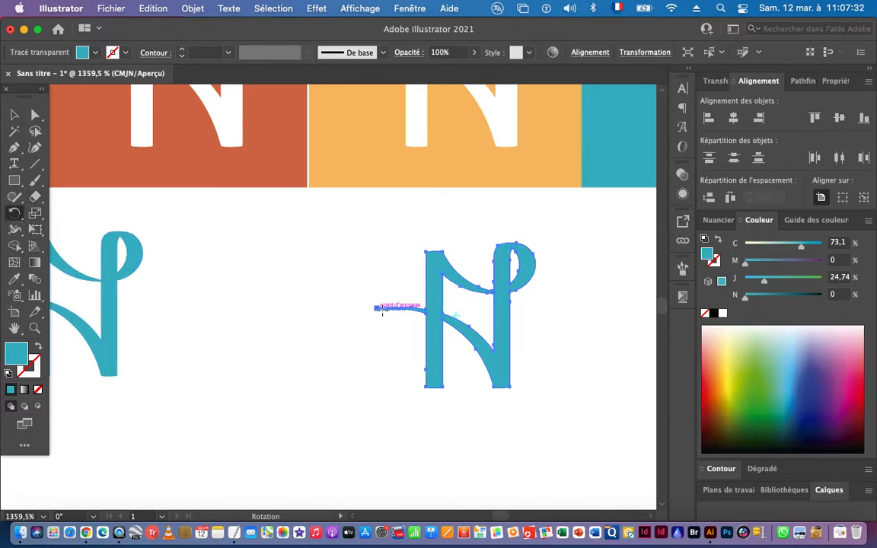
pyautogui.click(376, 307)
pyautogui.moveTo(493, 274); pyautogui.dragTo(333, 316)
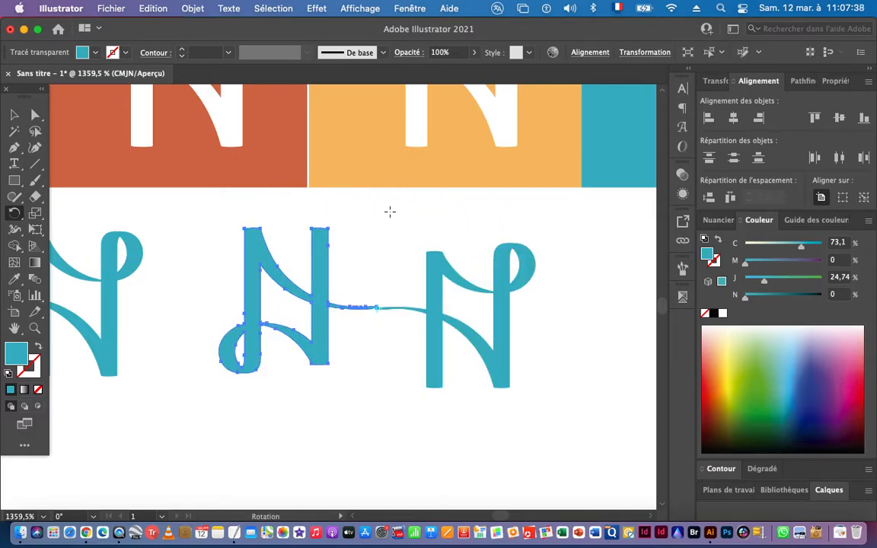
pyautogui.click(14, 114)
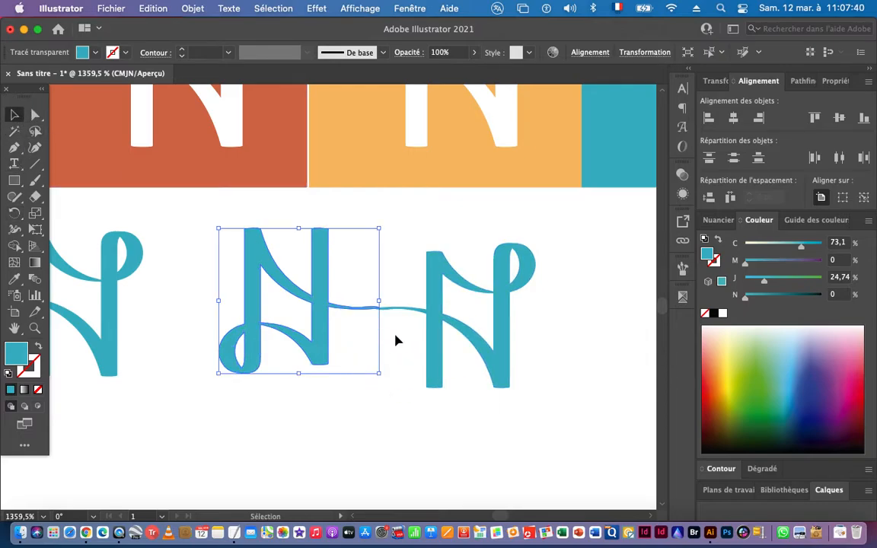
# - Move the rotated copy slightly so its thin stroke overlaps the upright monogram's stroke in one continuous line
pyautogui.moveTo(371, 313); pyautogui.dragTo(558, 313)
pyautogui.moveTo(371, 295); pyautogui.dragTo(567, 300)
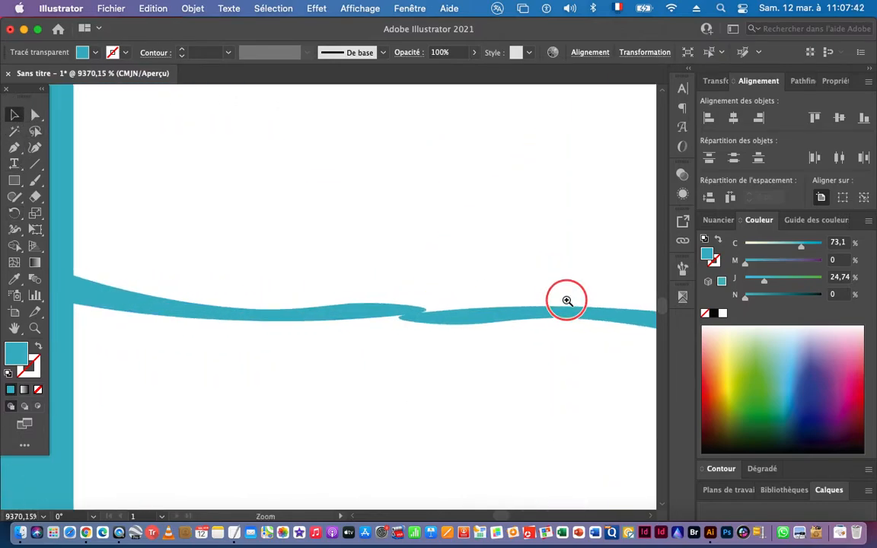
pyautogui.moveTo(377, 310); pyautogui.dragTo(396, 316)
pyautogui.moveTo(524, 365); pyautogui.dragTo(376, 386)
pyautogui.moveTo(542, 409); pyautogui.dragTo(393, 335)
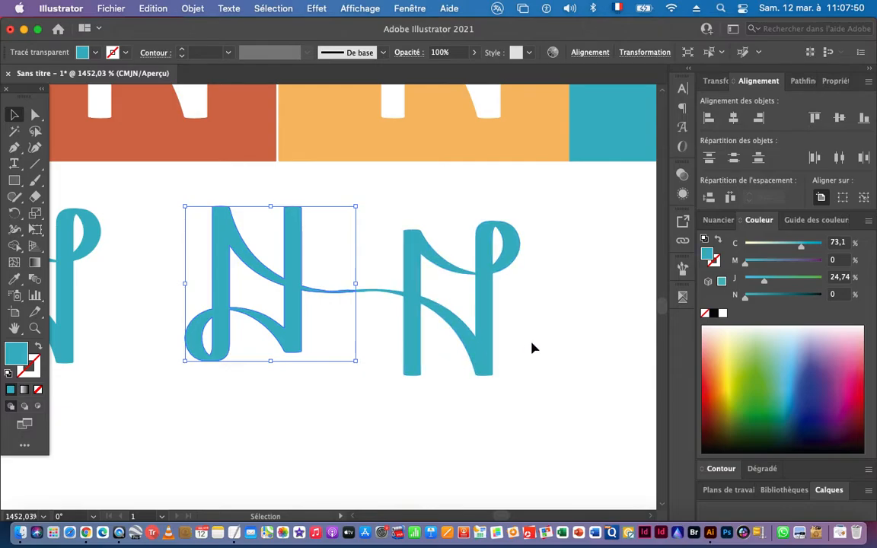
pyautogui.moveTo(503, 331); pyautogui.dragTo(384, 335)
pyautogui.moveTo(541, 332); pyautogui.dragTo(354, 344)
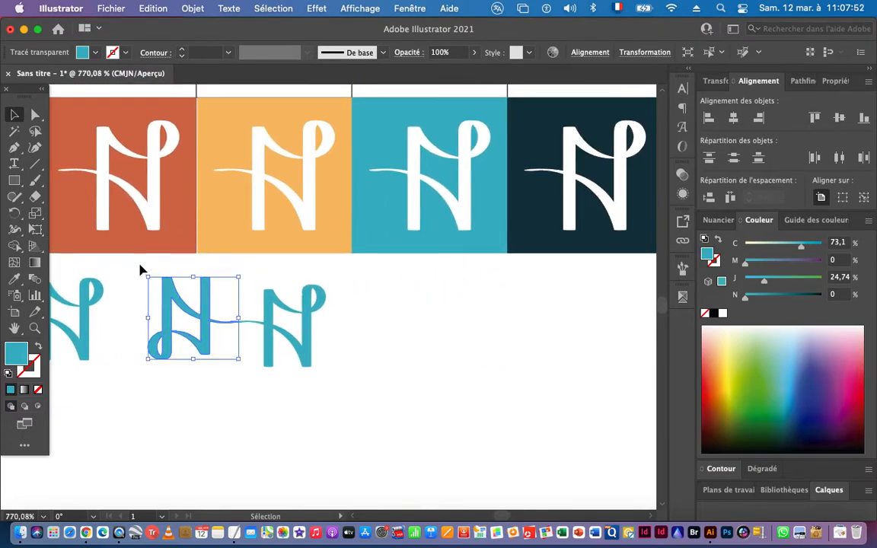
# - Duplicate the upright monogram of the joined pair into the blank area beside the pair, at the same height
pyautogui.moveTo(140, 268); pyautogui.dragTo(330, 369)
pyautogui.moveTo(334, 350); pyautogui.dragTo(252, 361)
pyautogui.click(325, 362)
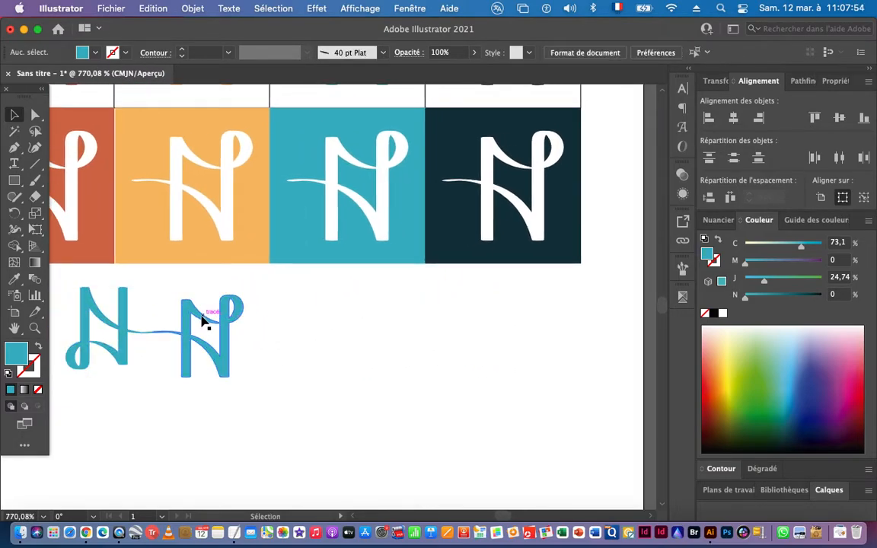
pyautogui.moveTo(201, 320); pyautogui.dragTo(411, 321)
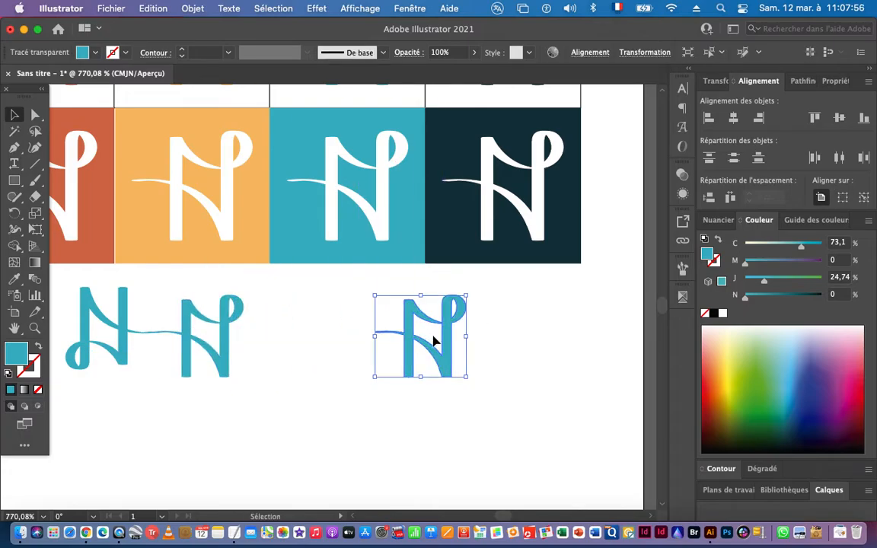
# - Reflect a copy of the new monogram across a vertical axis through its thin stroke's outer tip, using the Miroir tool
pyautogui.click(14, 212)
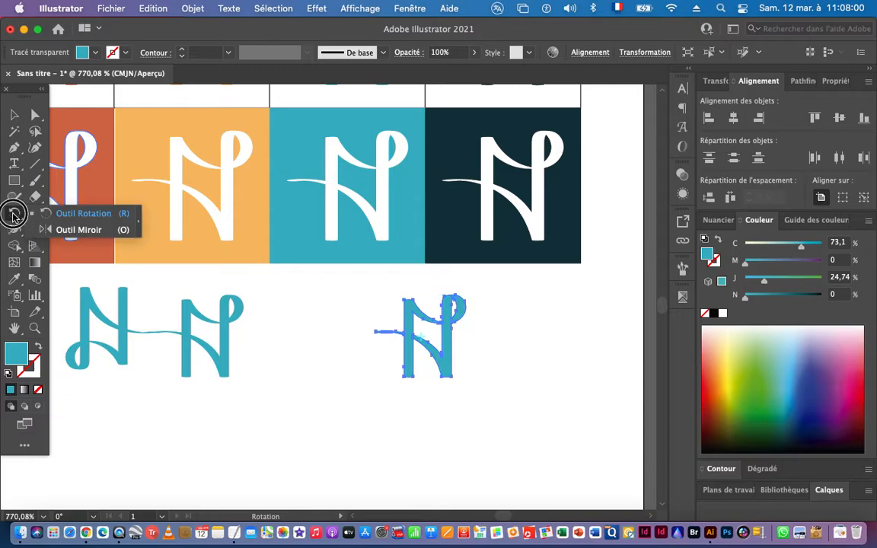
pyautogui.click(69, 230)
pyautogui.moveTo(381, 336); pyautogui.dragTo(513, 315)
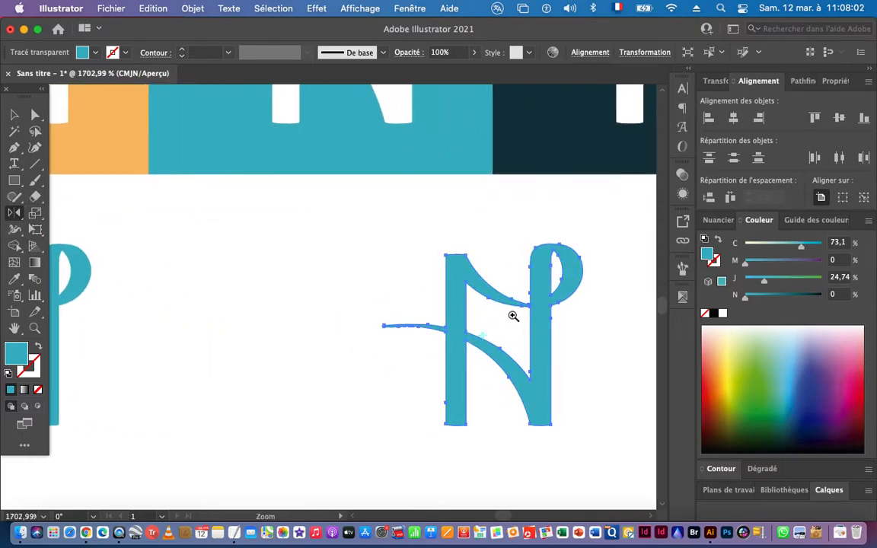
pyautogui.click(385, 331)
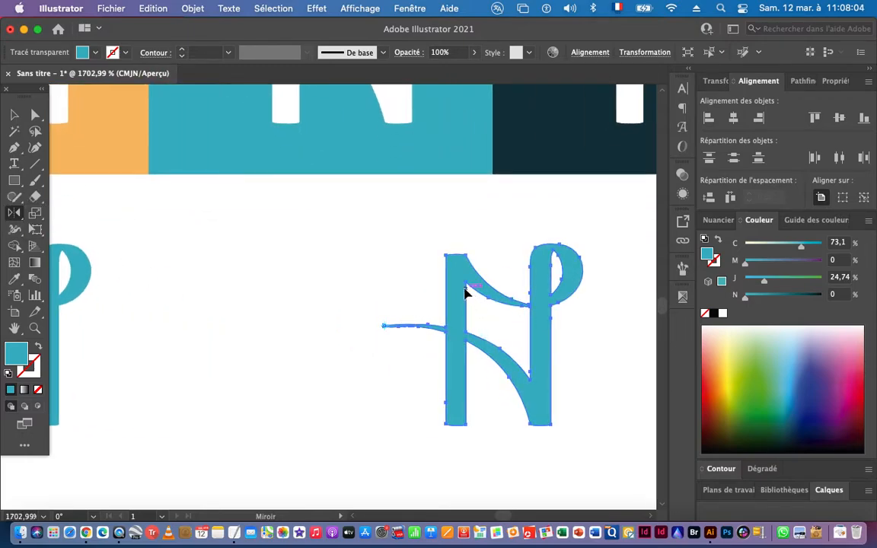
pyautogui.moveTo(464, 290)
pyautogui.mouseDown()
pyautogui.moveTo(353, 270)
pyautogui.moveTo(407, 278)
pyautogui.mouseUp()
pyautogui.click(12, 116)
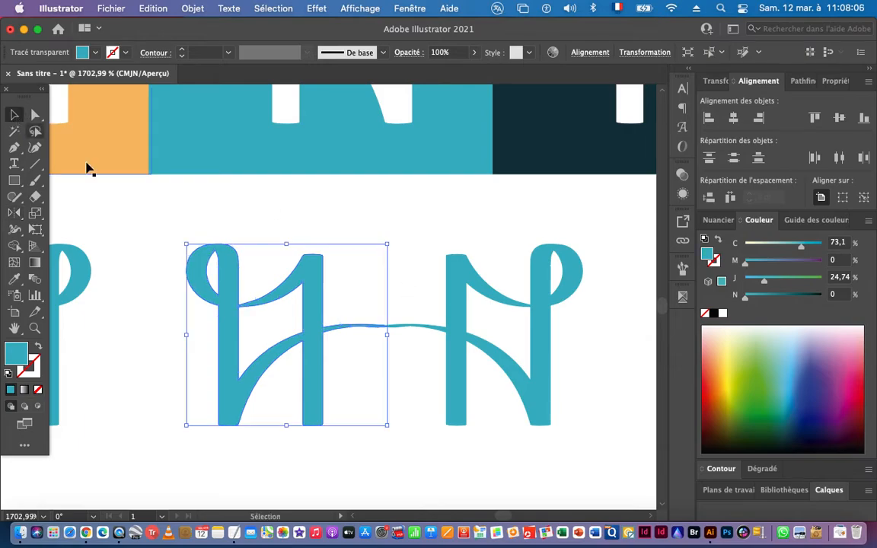
# - Shift the mirrored copy horizontally until its thin stroke overlaps the original's stroke and links the two monograms
pyautogui.moveTo(386, 337); pyautogui.dragTo(479, 314)
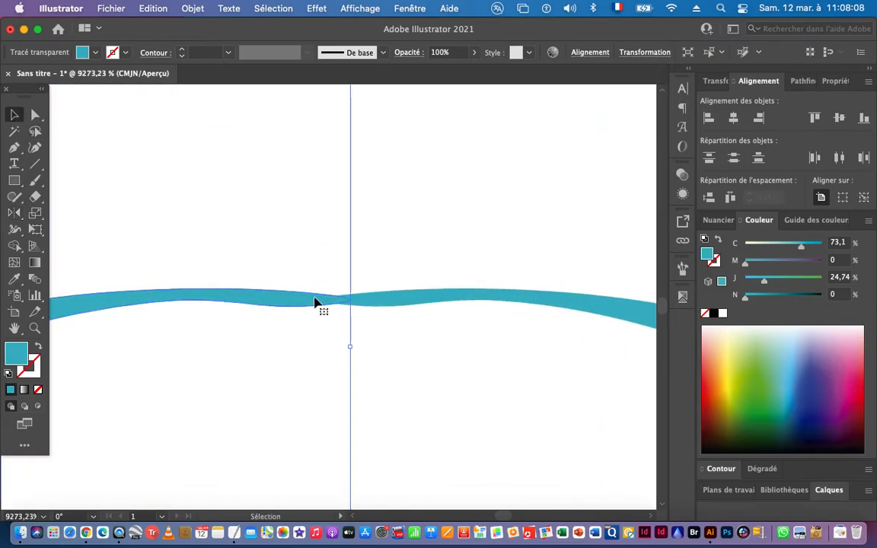
pyautogui.moveTo(316, 303)
pyautogui.mouseDown()
pyautogui.moveTo(446, 297)
pyautogui.moveTo(411, 307)
pyautogui.mouseUp()
pyautogui.keyDown('alt'); pyautogui.keyDown('super'); pyautogui.click(412, 358); pyautogui.keyUp('super'); pyautogui.keyUp('alt')
pyautogui.keyDown('alt'); pyautogui.keyDown('super'); pyautogui.click(427, 368); pyautogui.keyUp('super'); pyautogui.keyUp('alt')
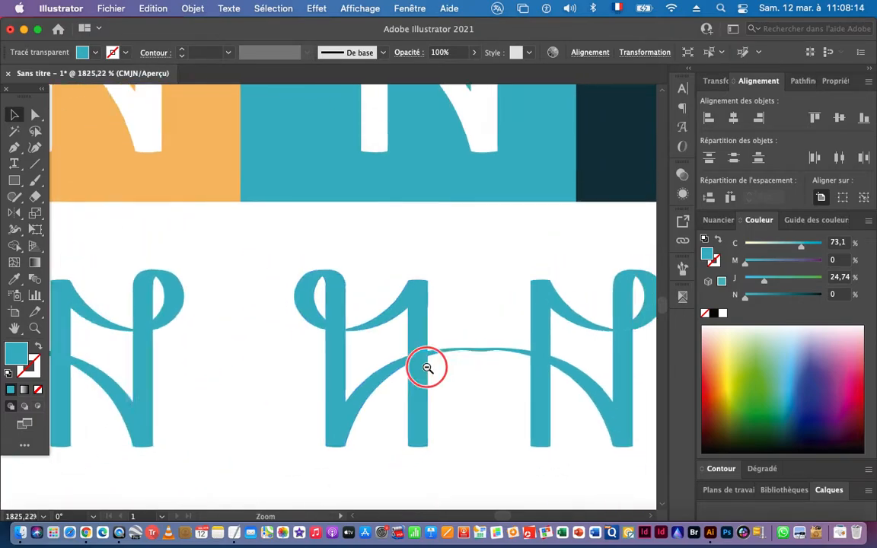
pyautogui.keyDown('alt'); pyautogui.keyDown('super'); pyautogui.click(427, 367); pyautogui.keyUp('super'); pyautogui.keyUp('alt')
pyautogui.click(495, 376)
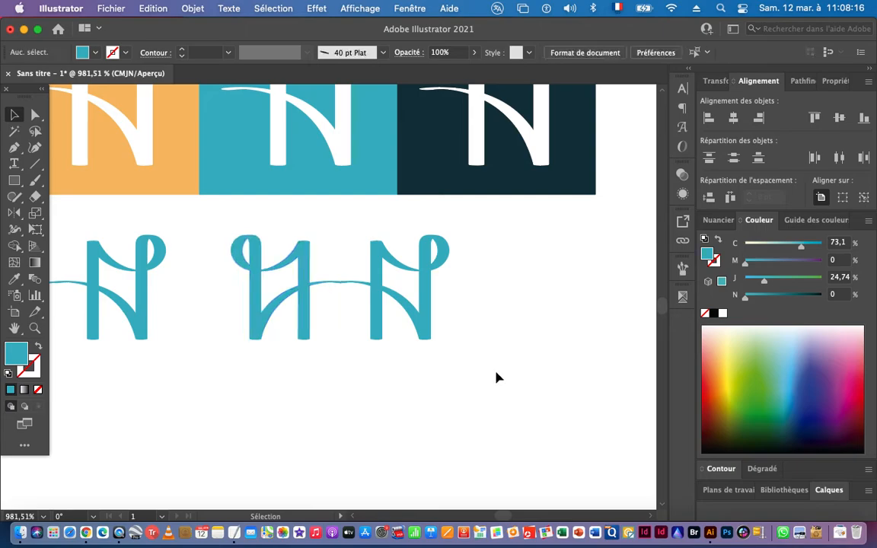
pyautogui.moveTo(247, 363); pyautogui.dragTo(401, 333)
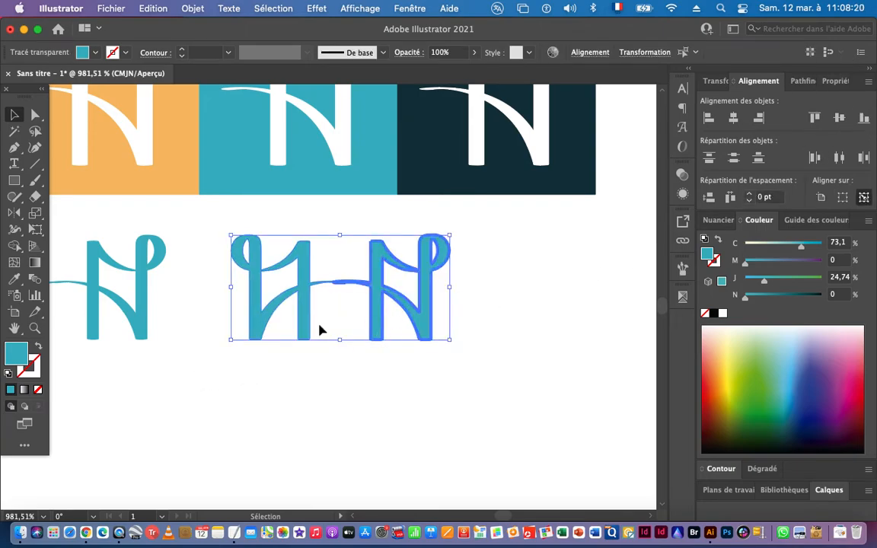
pyautogui.moveTo(146, 325); pyautogui.dragTo(386, 334)
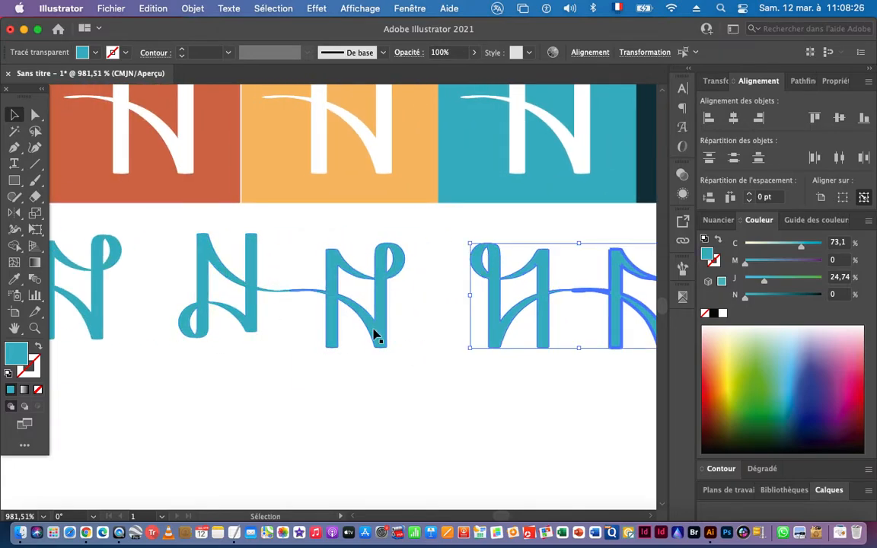
pyautogui.moveTo(489, 354); pyautogui.dragTo(339, 307)
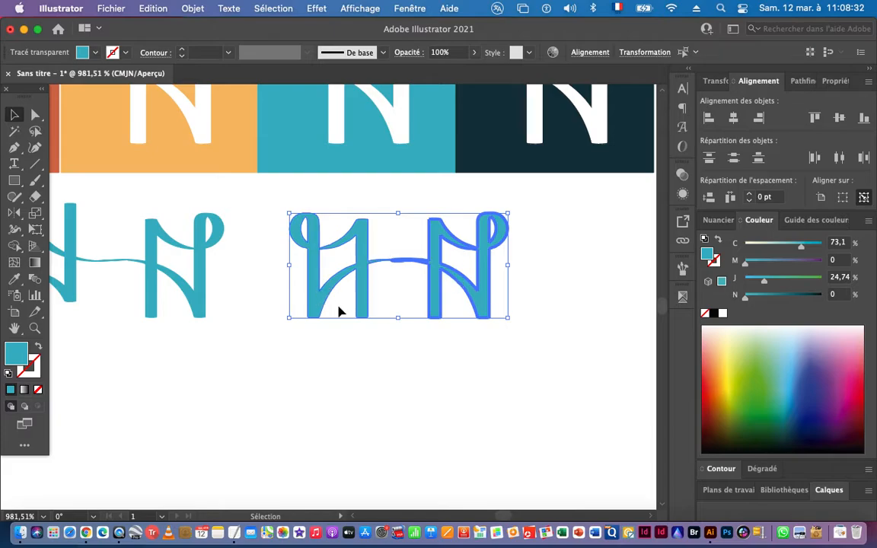
pyautogui.click(395, 368)
pyautogui.moveTo(340, 355); pyautogui.dragTo(427, 351)
pyautogui.moveTo(493, 387); pyautogui.dragTo(411, 373)
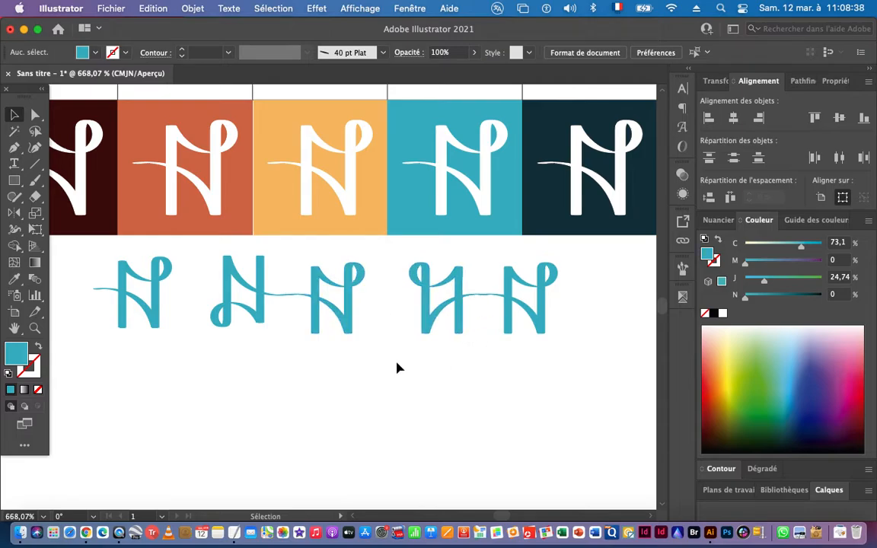
pyautogui.click(336, 325)
pyautogui.click(502, 428)
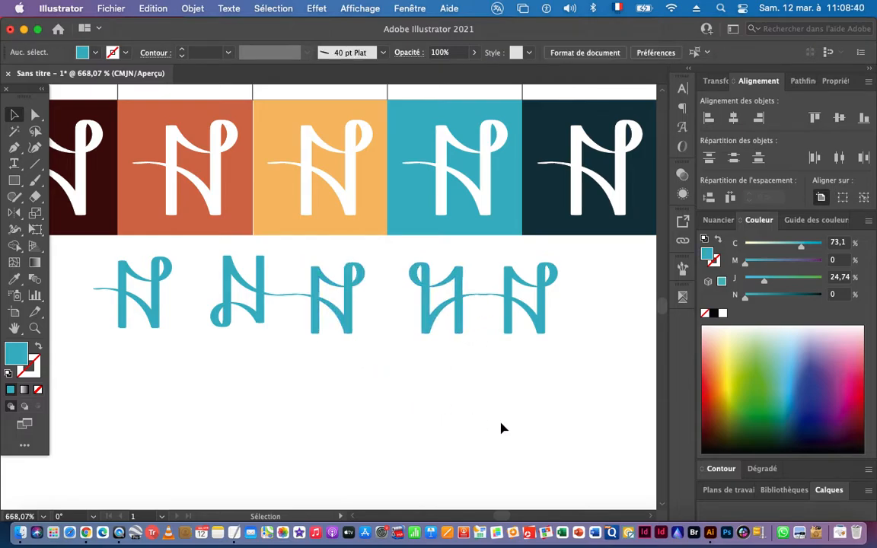
# - Fill the single monogram below the tile grid with a medium grey swatch
pyautogui.hscroll(-5, 199, 342)
pyautogui.moveTo(236, 259); pyautogui.dragTo(309, 305)
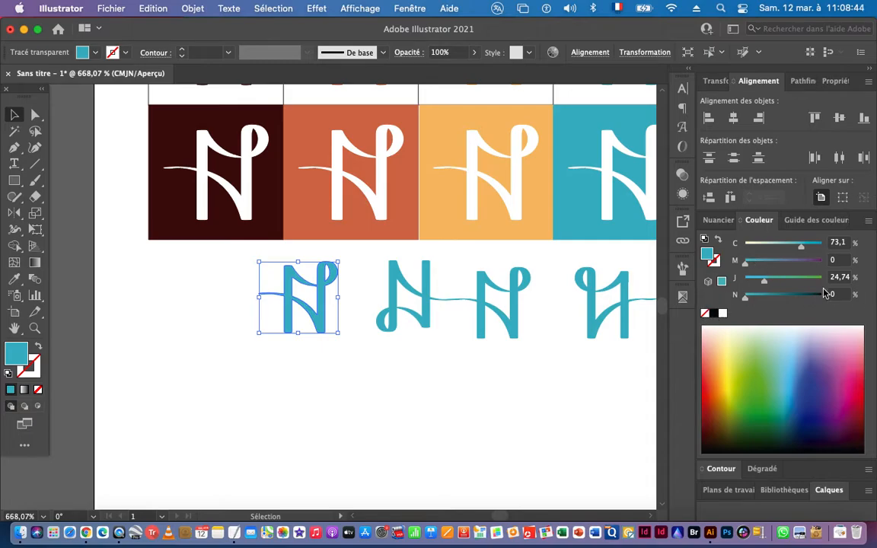
pyautogui.click(711, 220)
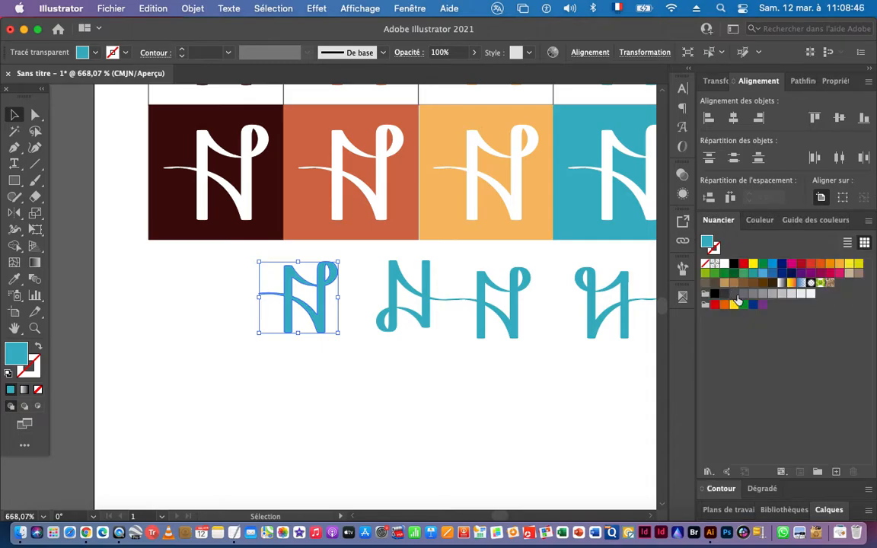
pyautogui.click(762, 294)
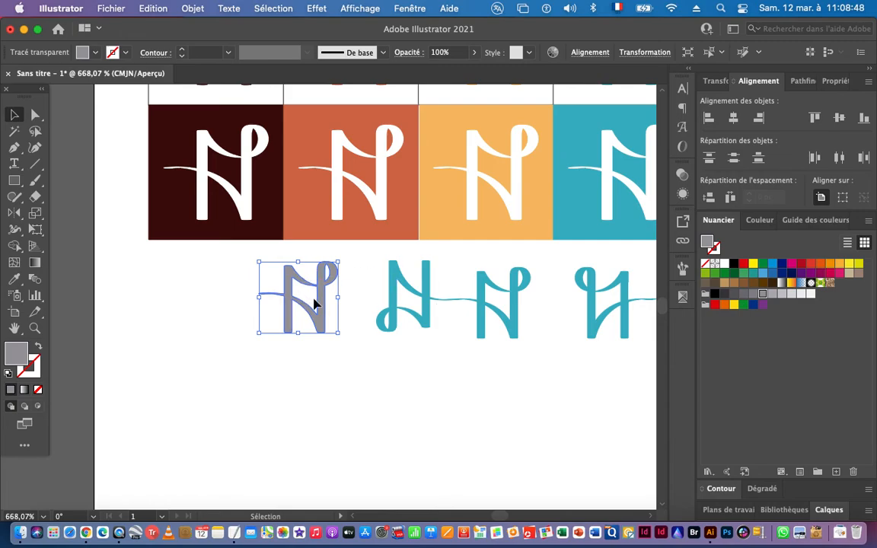
# - Create a pattern from the rotated monogram pair and set its tile type to Brique par rangée
pyautogui.hscroll(6, 464, 354)
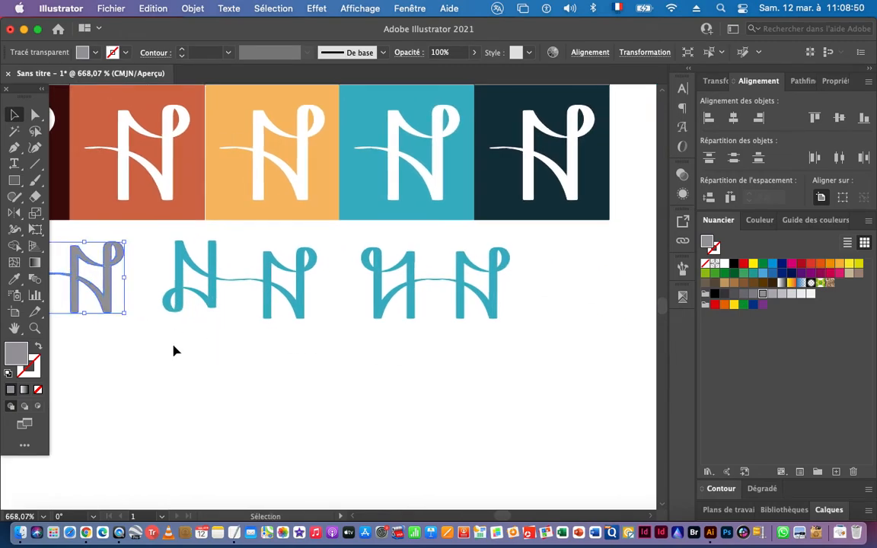
pyautogui.moveTo(172, 353); pyautogui.dragTo(305, 274)
pyautogui.scroll(-5, 285, 308)
pyautogui.hscroll(-3, 286, 308)
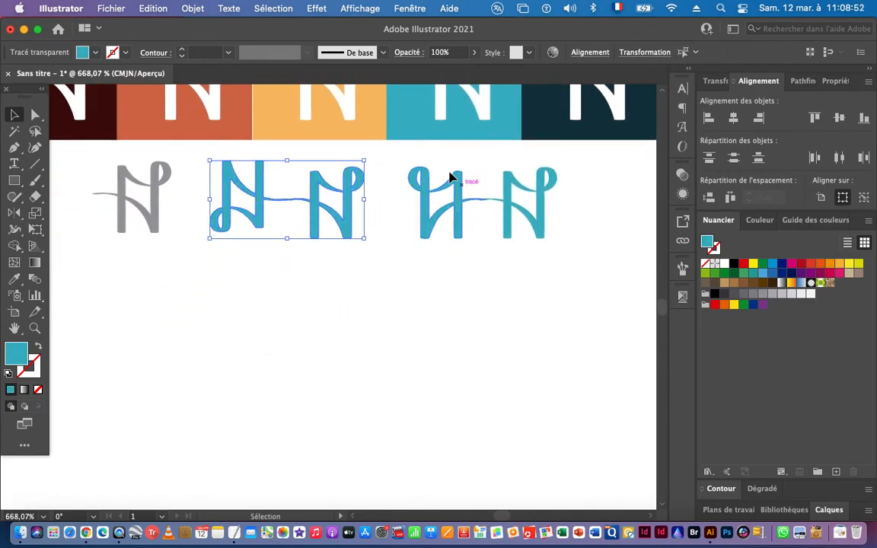
pyautogui.click(192, 8)
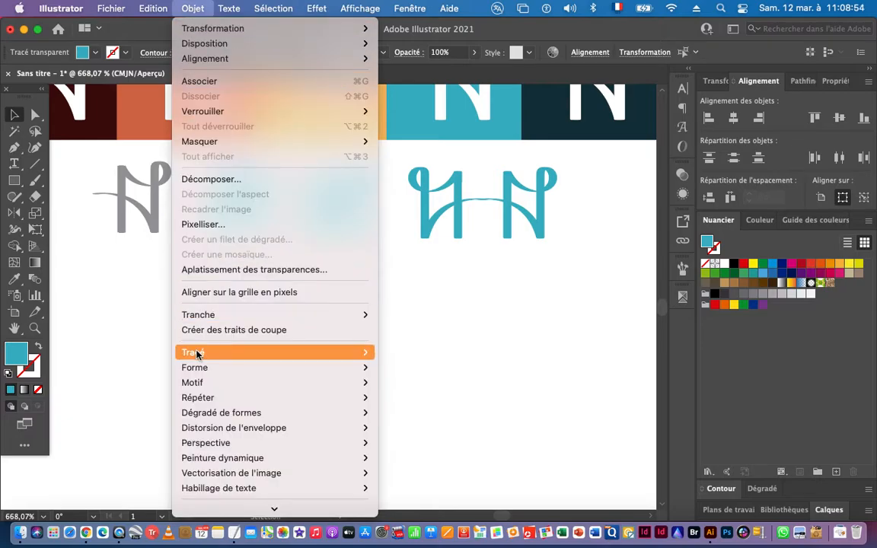
pyautogui.moveTo(209, 383)
pyautogui.click(428, 384)
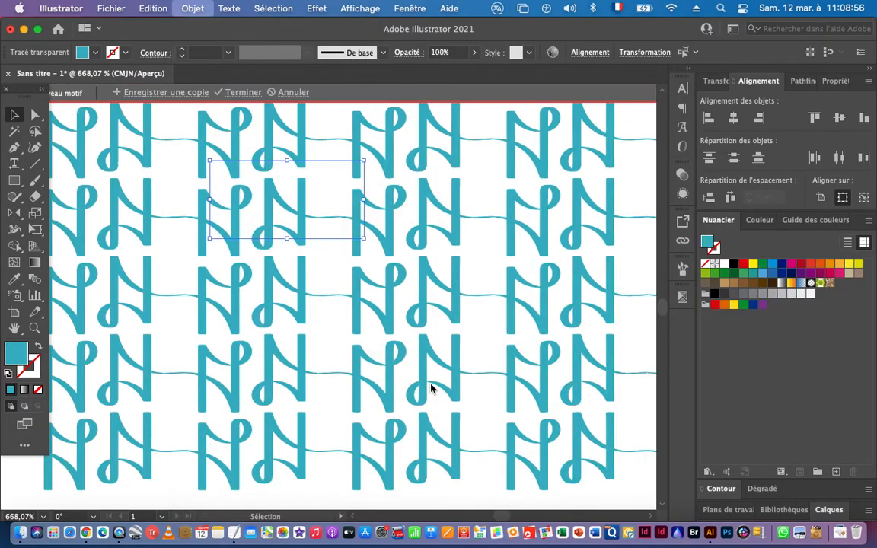
pyautogui.click(563, 304)
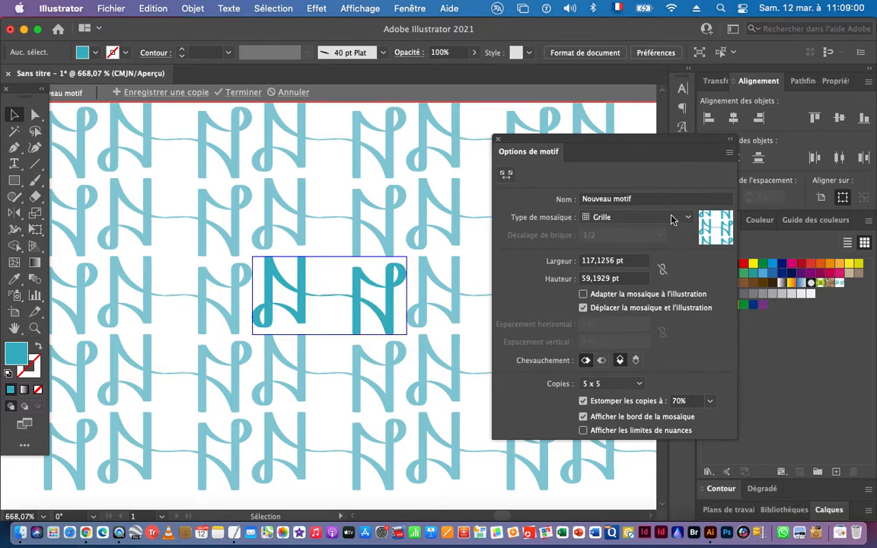
pyautogui.click(619, 217)
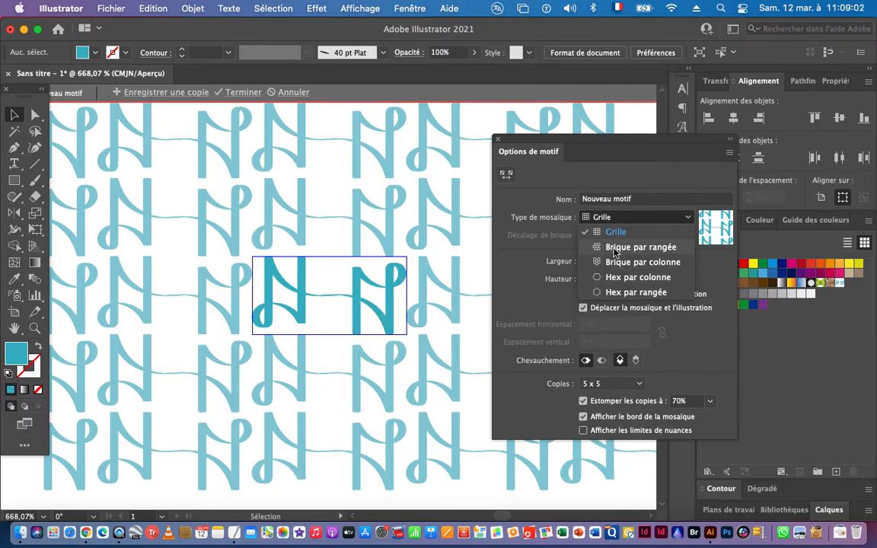
pyautogui.click(627, 250)
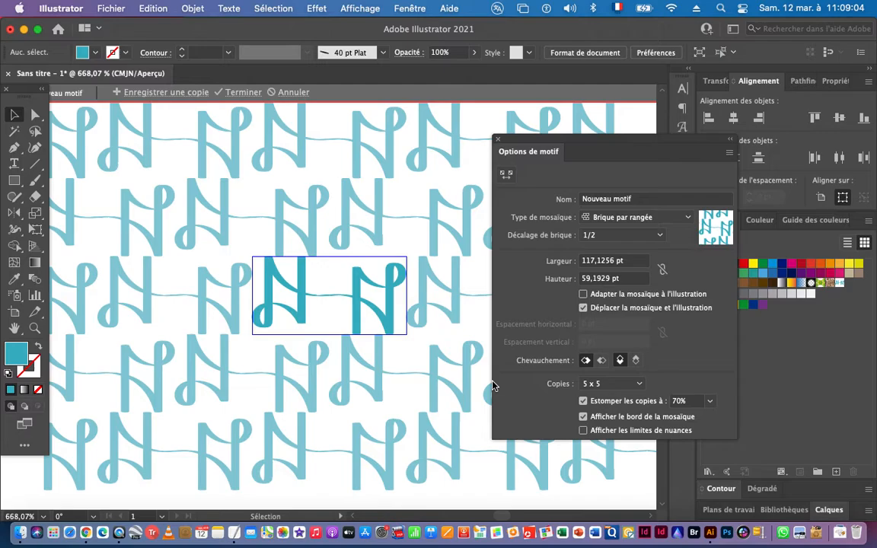
# - Link the pattern tile's width and height, and enlarge the tile to a width of 133 pt
pyautogui.click(638, 260)
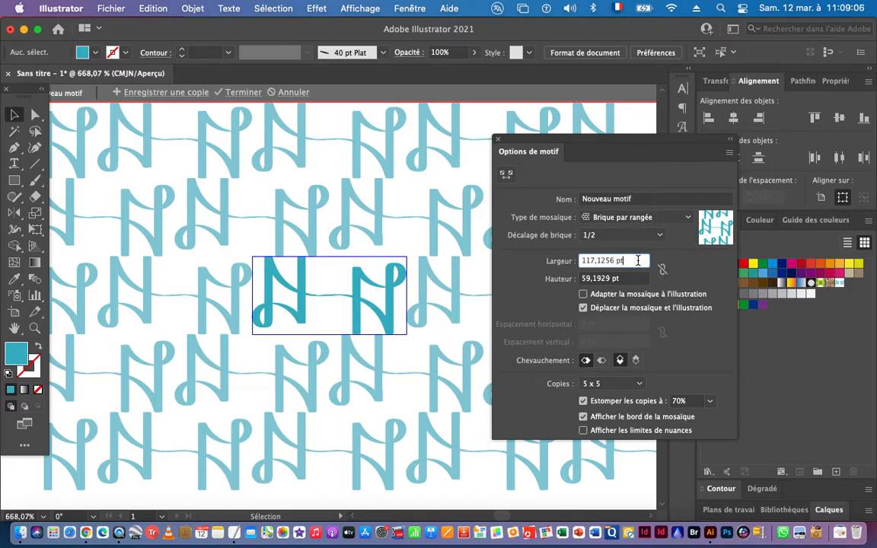
pyautogui.click(662, 269)
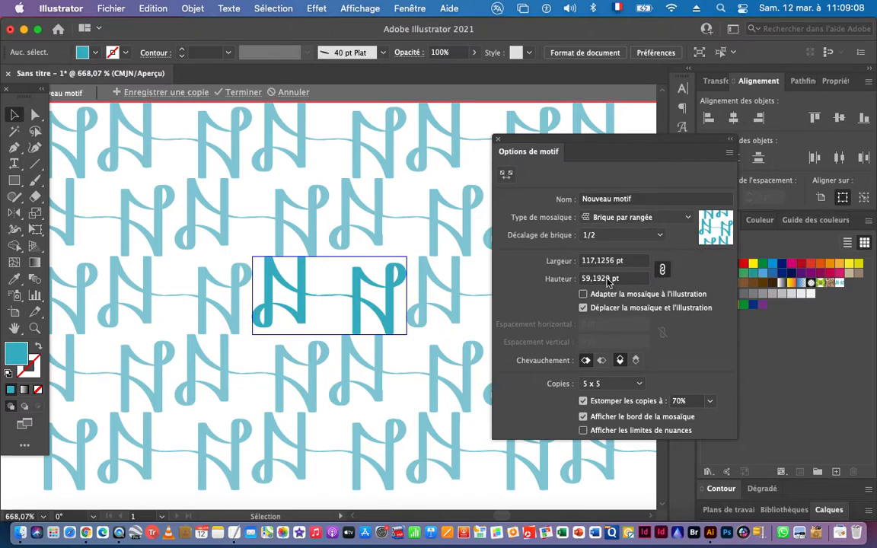
pyautogui.click(632, 258)
pyautogui.press('Up')
pyautogui.press('Up')
pyautogui.press('Up')
pyautogui.press('Up')
pyautogui.press('Up')
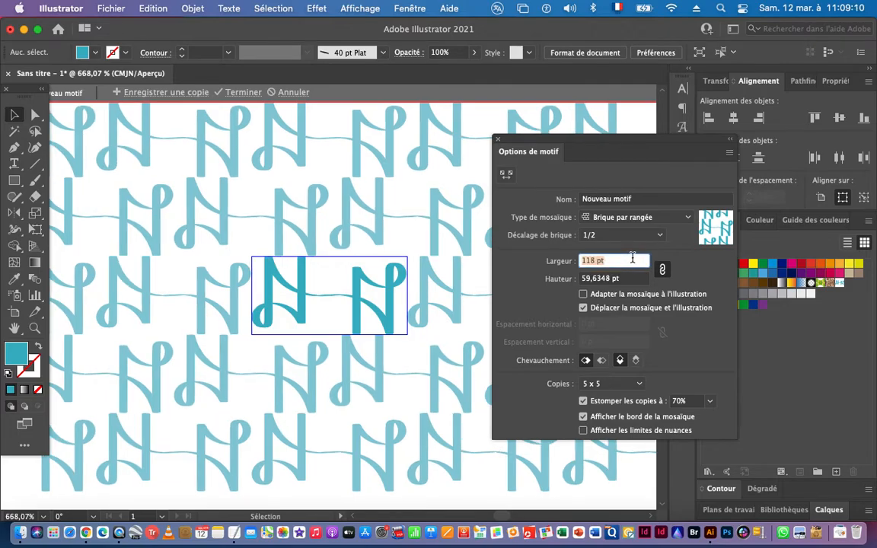
pyautogui.press('Up')
pyautogui.press('Up')
pyautogui.press('Up')
pyautogui.press('Up')
pyautogui.press('Up')
pyautogui.press('Up')
pyautogui.press('Up')
pyautogui.press('Up')
pyautogui.press('Up')
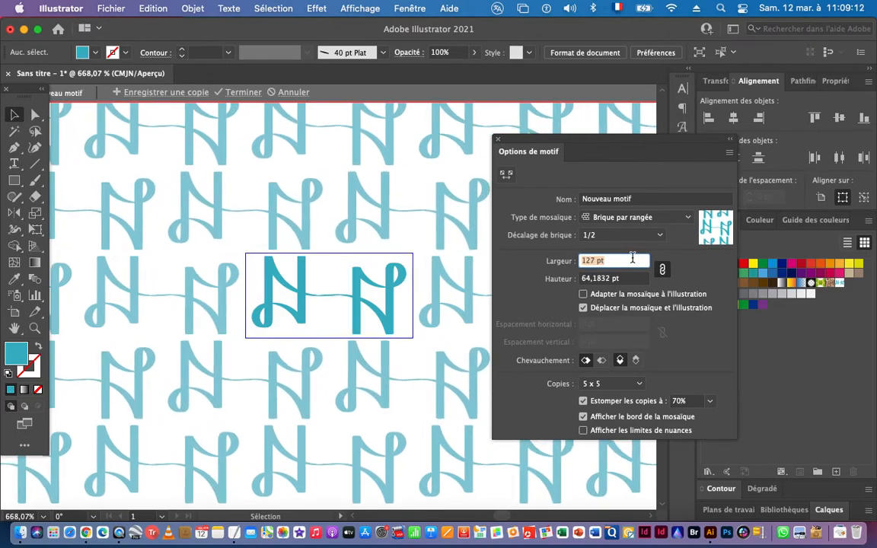
pyautogui.press('Up')
pyautogui.press('Up')
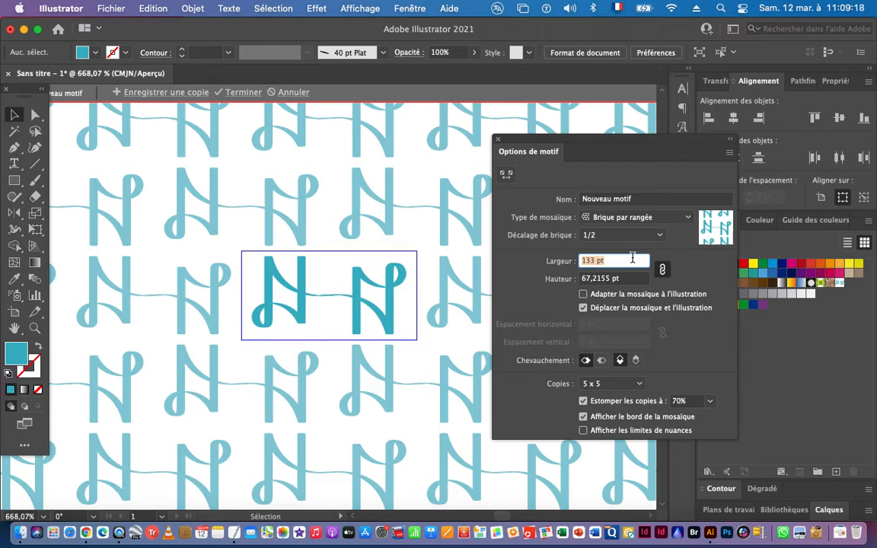
# - Enlarge the linked pattern tile to a width of 152 pt
pyautogui.press('Up')
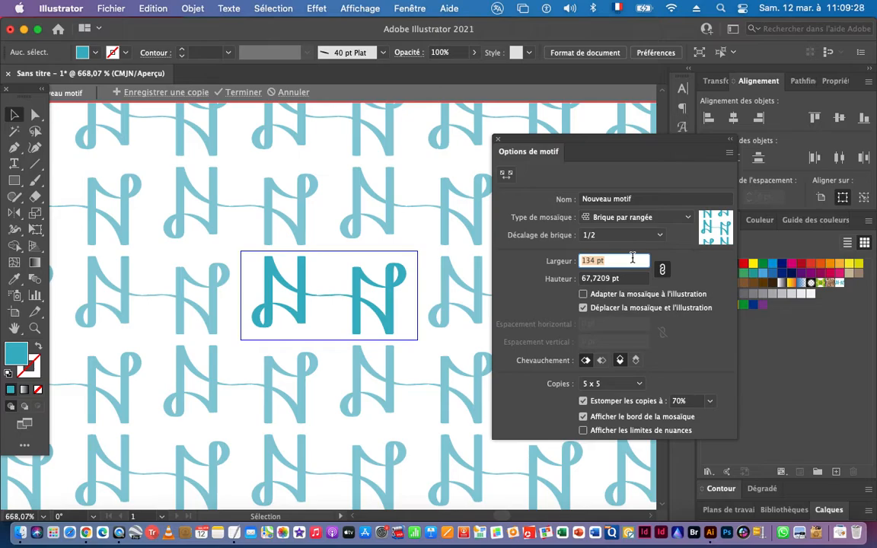
pyautogui.press('Up')
pyautogui.press('Up')
pyautogui.press('Up')
pyautogui.press('Up')
pyautogui.press('Up')
pyautogui.press('Up')
pyautogui.press('Up')
pyautogui.press('Up')
pyautogui.press('Up')
pyautogui.press('Up')
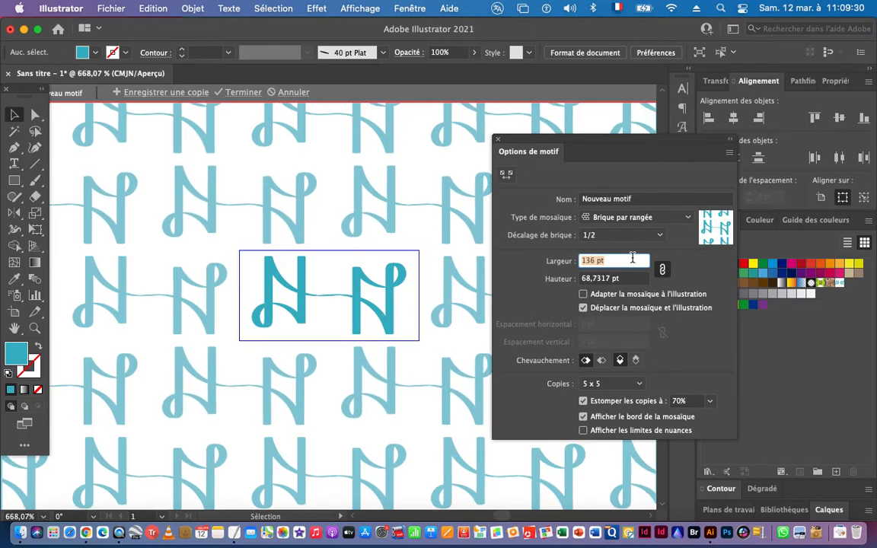
pyautogui.press('Up')
pyautogui.press('Up')
pyautogui.press('Up')
pyautogui.press('Up')
pyautogui.press('Up')
pyautogui.press('Up')
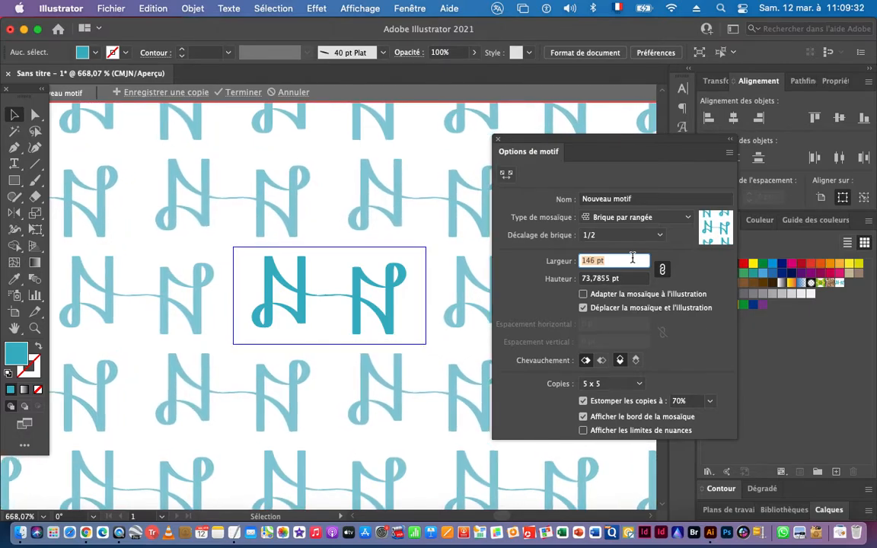
pyautogui.press('Up')
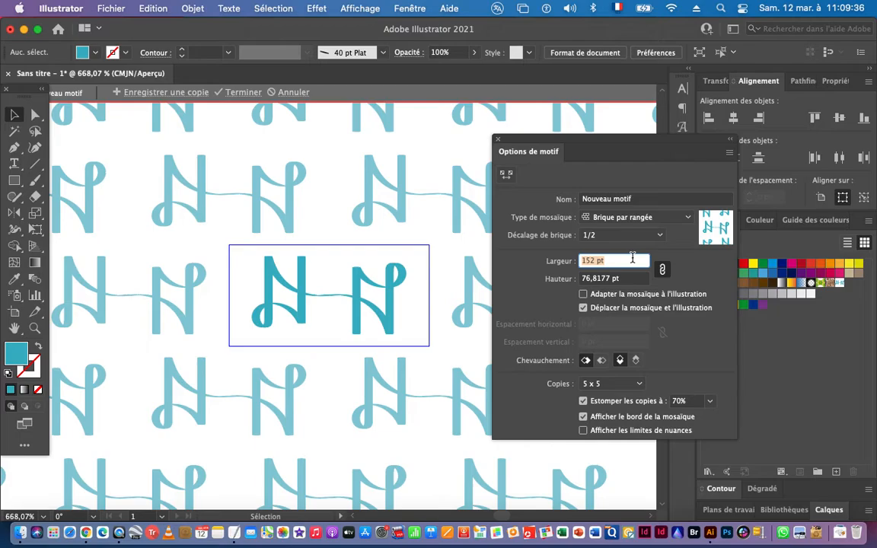
# - Set the pattern's tile type to Grille and unlink the tile's width and height
pyautogui.click(624, 217)
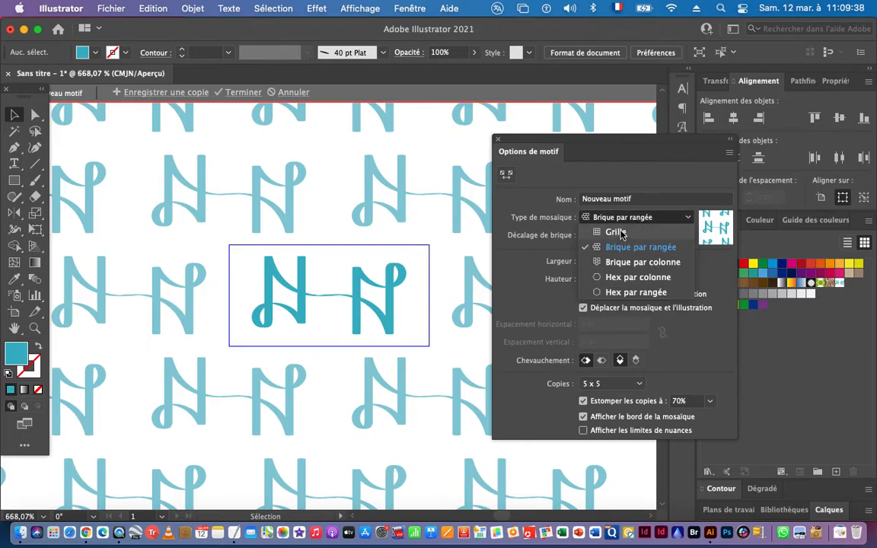
pyautogui.click(598, 230)
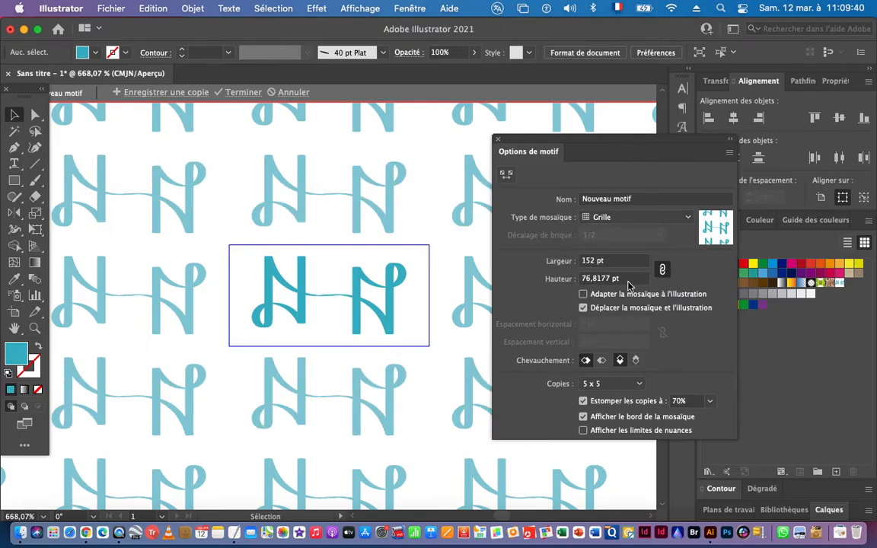
pyautogui.click(662, 269)
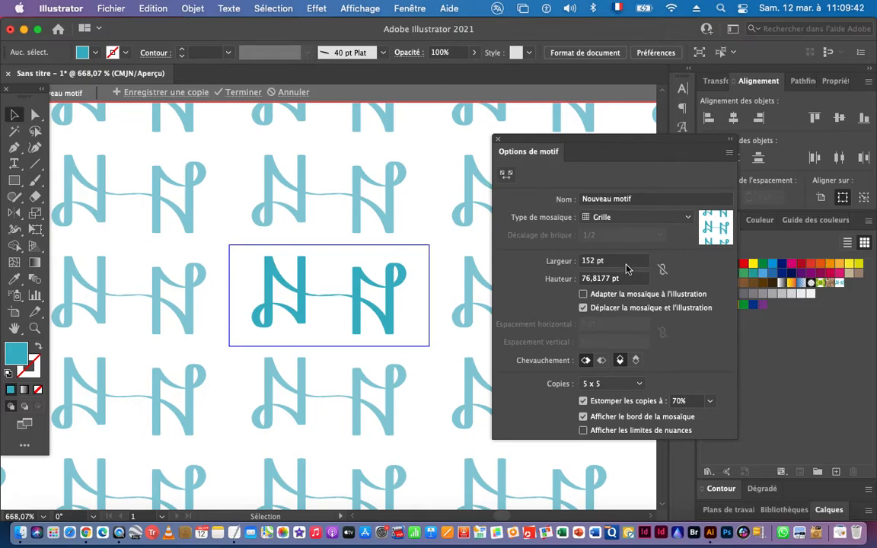
# - Set the pattern tile's height to 50 pt
pyautogui.click(623, 261)
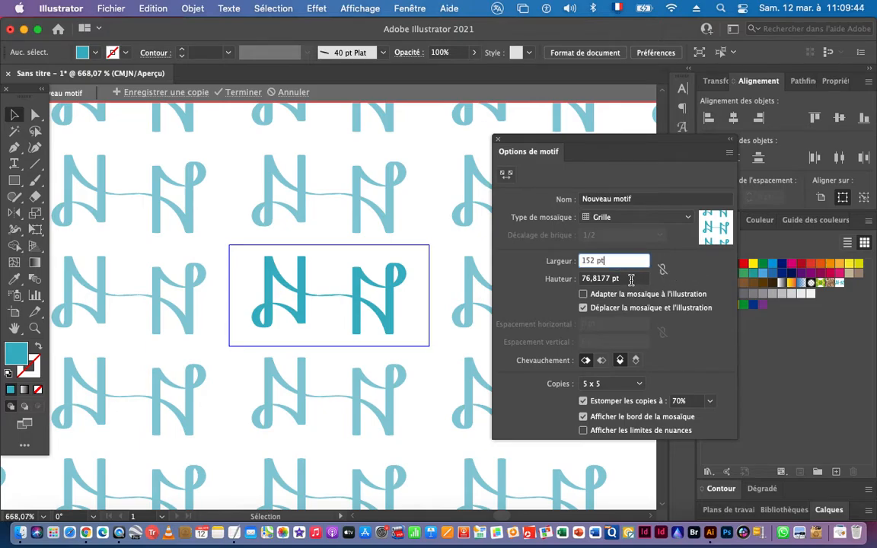
pyautogui.click(633, 279)
pyautogui.press('Down')
pyautogui.press('Down')
pyautogui.press('Down')
pyautogui.press('Down')
pyautogui.press('Down')
pyautogui.press('Down')
pyautogui.press('Down')
pyautogui.press('Down')
pyautogui.press('Down')
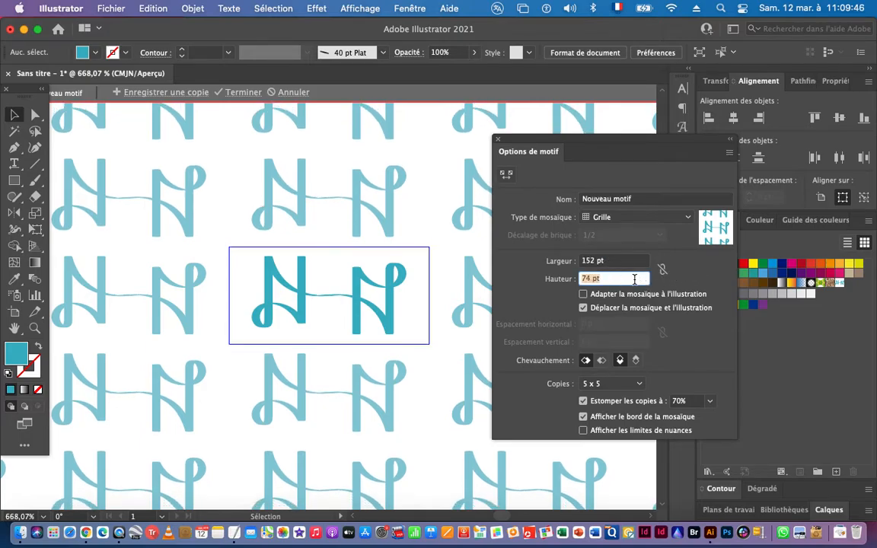
pyautogui.press('Down')
pyautogui.press('Down')
pyautogui.press('Down')
pyautogui.press('Down')
pyautogui.press('Down')
pyautogui.press('Down')
pyautogui.press('Down')
pyautogui.press('Down')
pyautogui.press('Down')
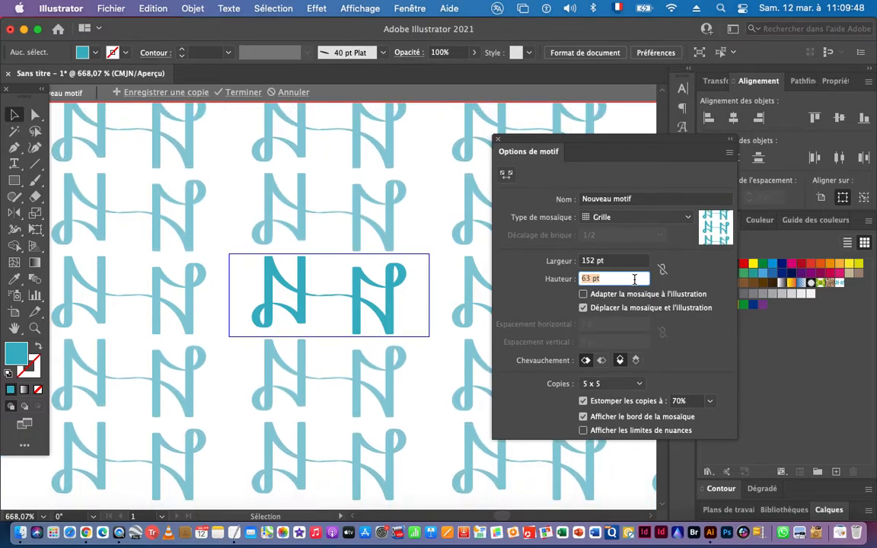
pyautogui.press('Down')
pyautogui.press('Down')
pyautogui.press('Down')
pyautogui.press('Down')
pyautogui.press('Down')
pyautogui.press('Down')
pyautogui.press('Down')
pyautogui.press('Down')
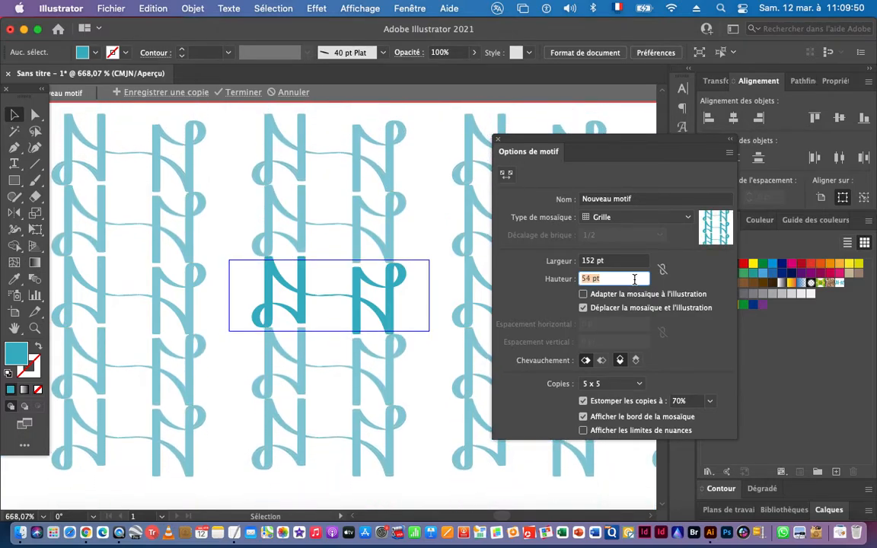
pyautogui.press('Down')
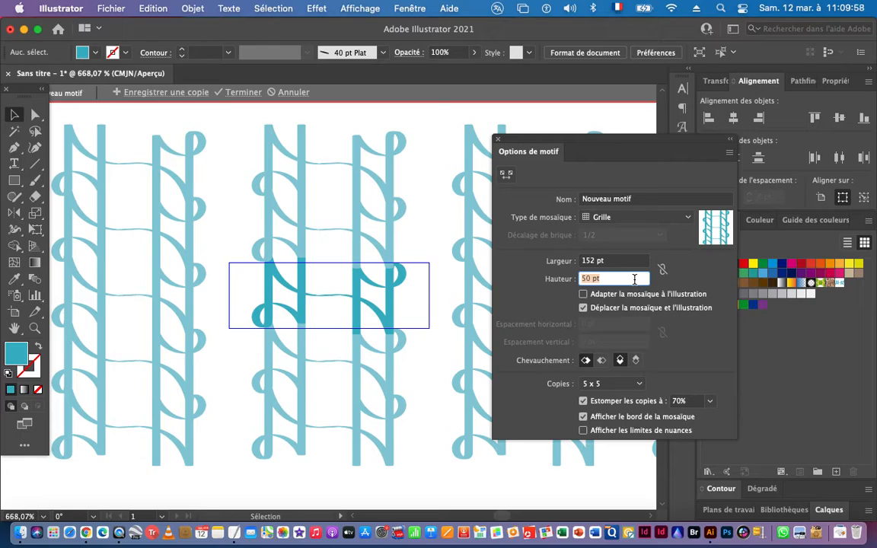
# - Set the pattern tile's width to 133 pt and finish editing the pattern
pyautogui.click(622, 257)
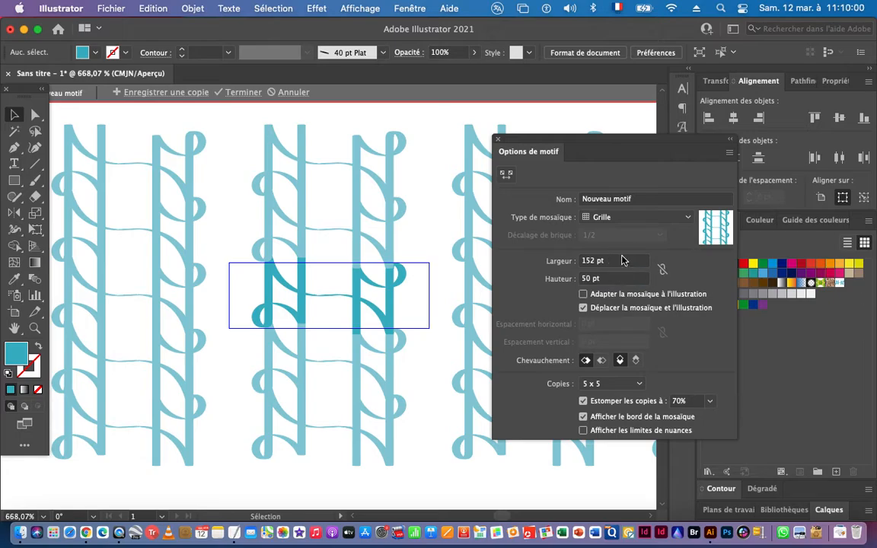
pyautogui.click(613, 262)
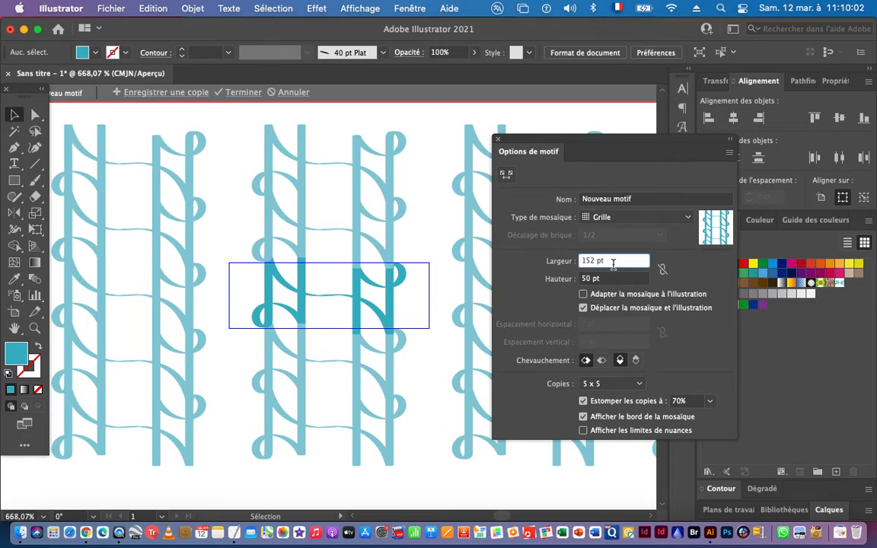
pyautogui.press('Down')
pyautogui.press('Down')
pyautogui.press('Down')
pyautogui.press('Down')
pyautogui.press('Down')
pyautogui.press('Down')
pyautogui.press('Down')
pyautogui.press('Down')
pyautogui.press('Down')
pyautogui.press('Down')
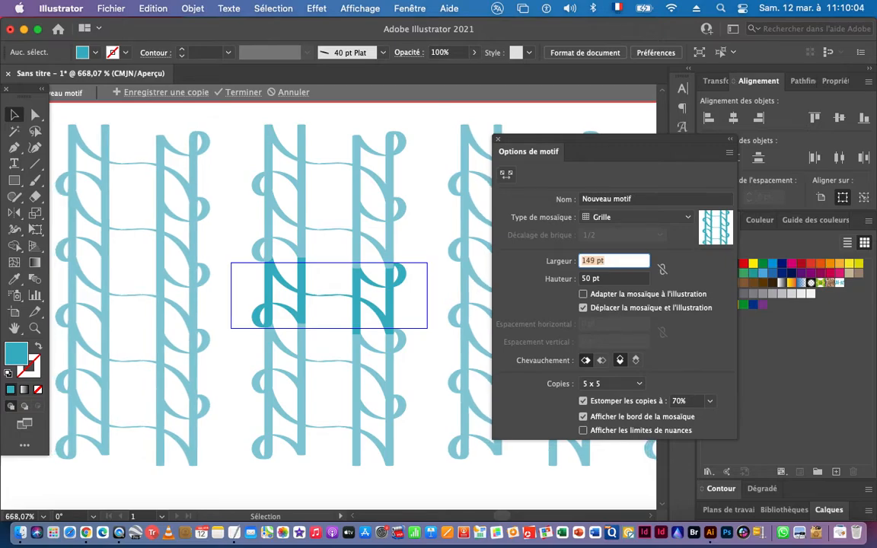
pyautogui.press('Down')
pyautogui.press('Down')
pyautogui.press('Down')
pyautogui.press('Down')
pyautogui.press('Down')
pyautogui.press('Down')
pyautogui.press('Down')
pyautogui.press('Down')
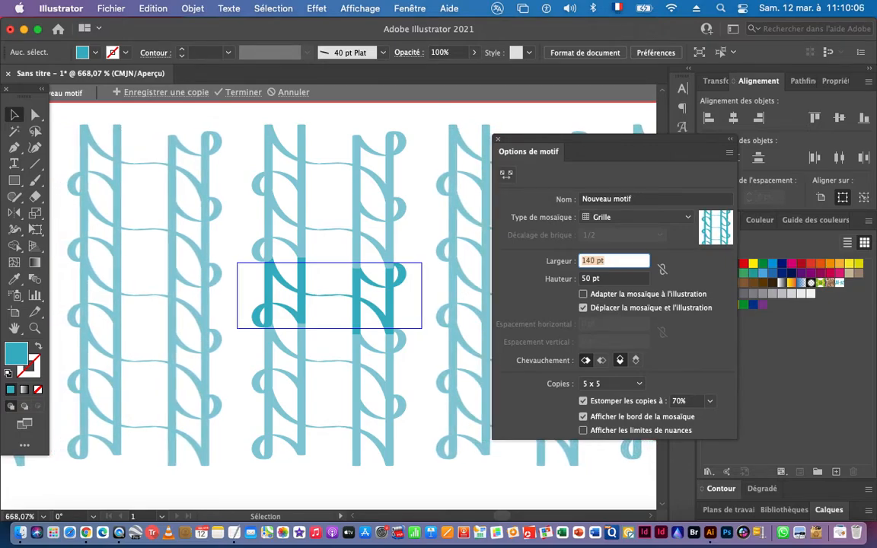
pyautogui.press('Down')
pyautogui.press('Down')
pyautogui.press('Down')
pyautogui.press('Down')
pyautogui.press('Down')
pyautogui.press('Down')
pyautogui.press('Down')
pyautogui.press('Down')
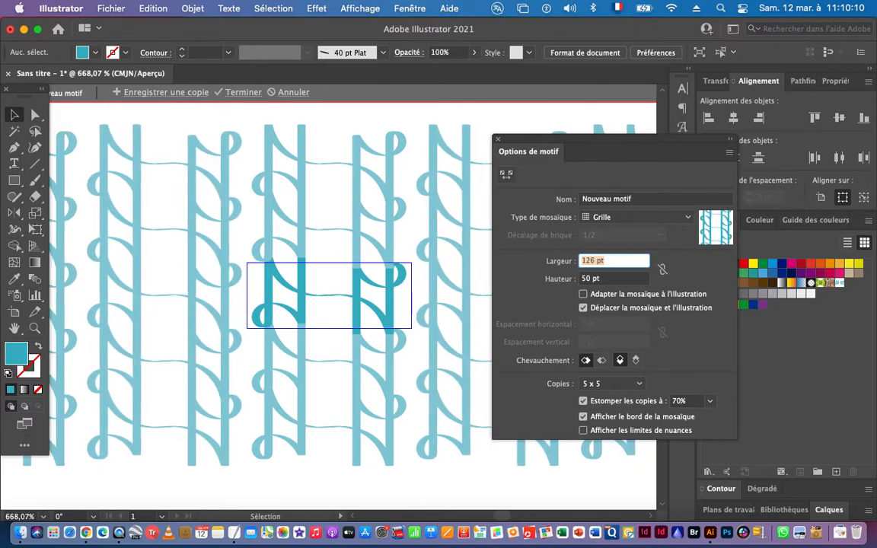
pyautogui.press('Down')
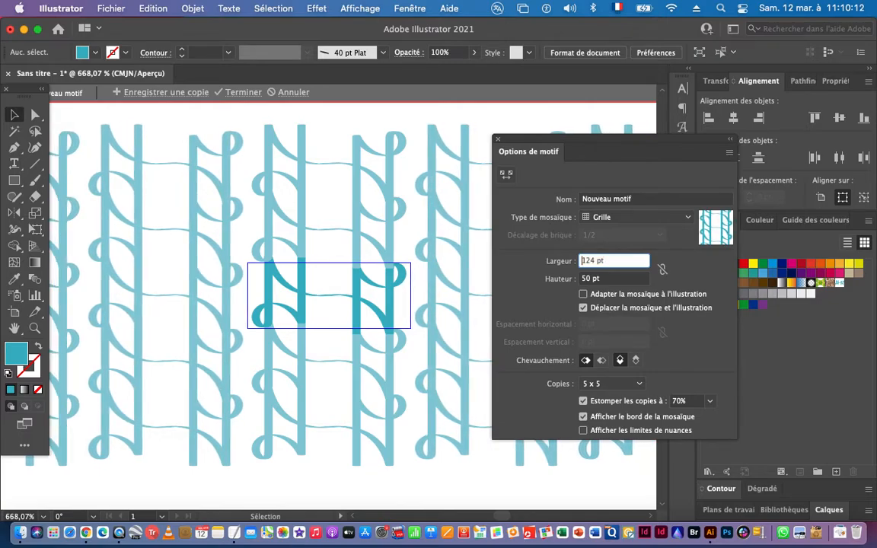
pyautogui.press('Up')
pyautogui.press('Up')
pyautogui.press('Up')
pyautogui.press('Up')
pyautogui.press('Up')
pyautogui.press('Up')
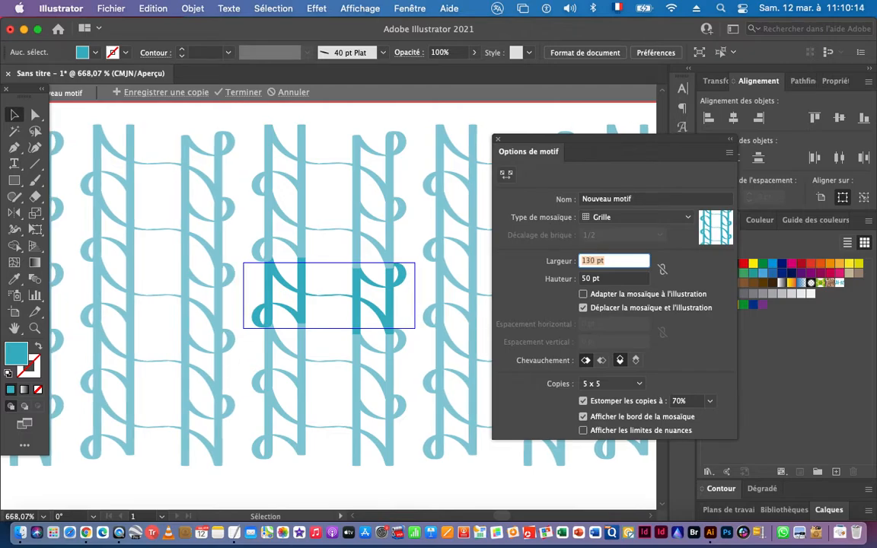
pyautogui.press('Up')
pyautogui.press('Up')
pyautogui.press('Up')
pyautogui.press('Up')
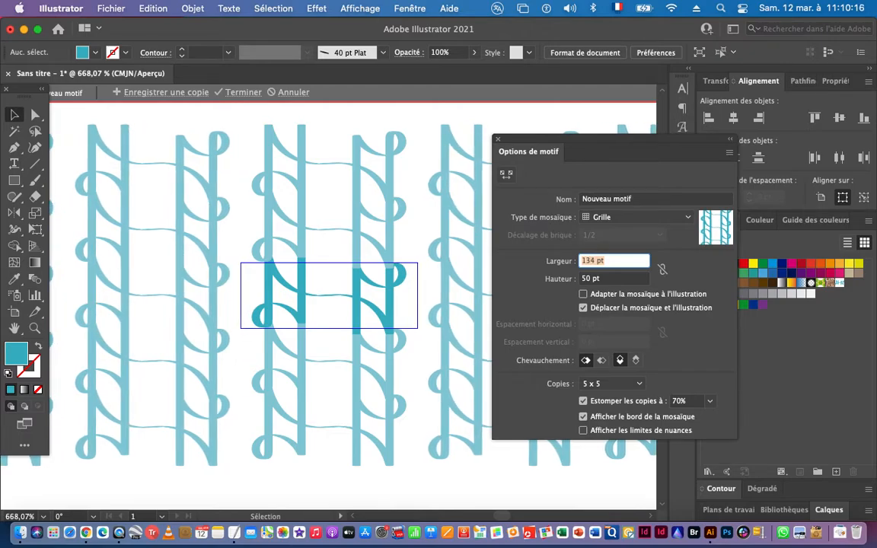
pyautogui.press('Down')
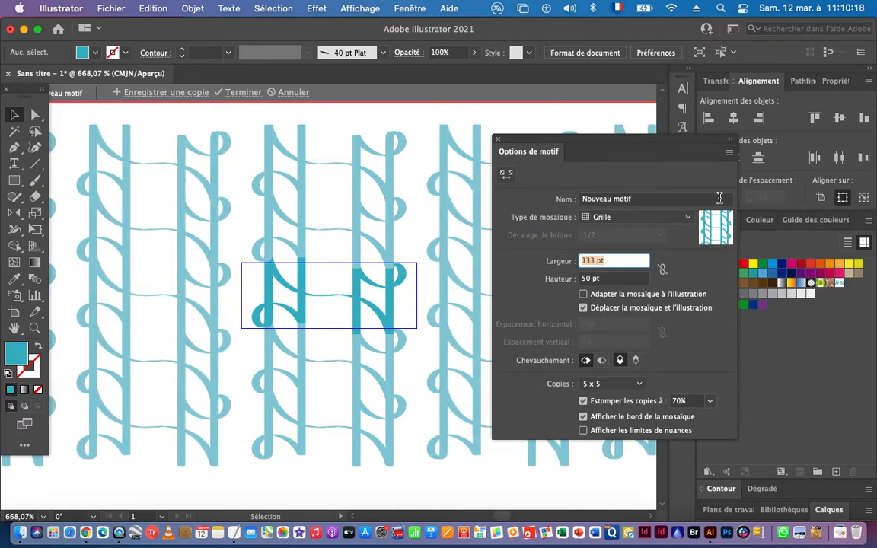
pyautogui.click(240, 92)
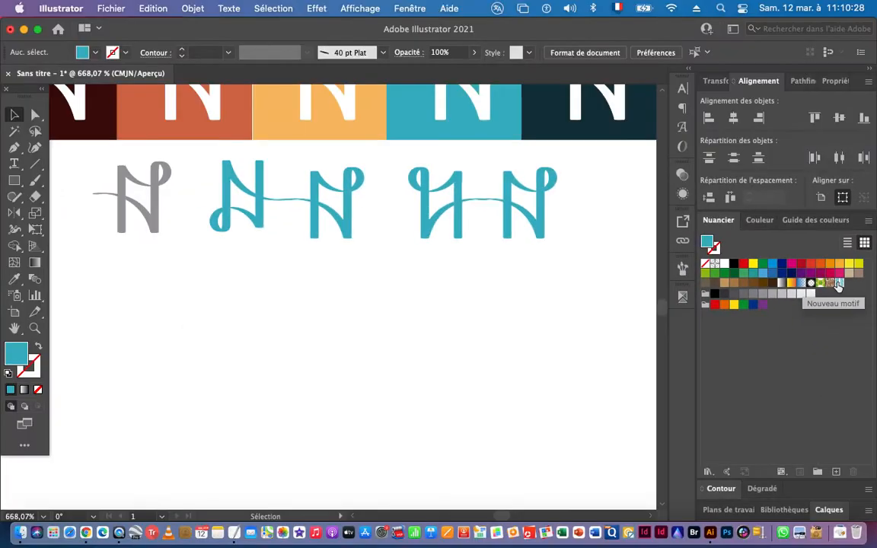
# - Recolour the mirrored monogram pair with the light orange sampled from the orange tile's background
pyautogui.moveTo(412, 170); pyautogui.dragTo(583, 264)
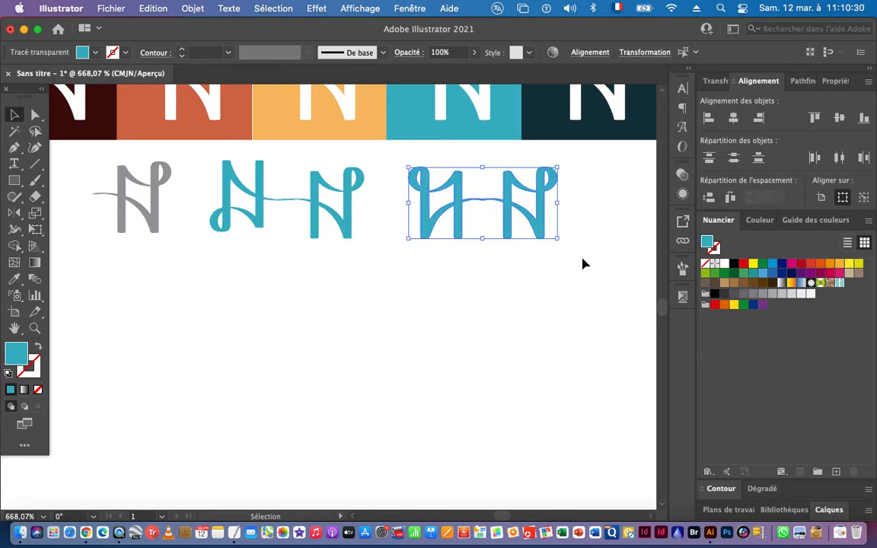
pyautogui.scroll(2, 367, 219)
pyautogui.hscroll(3, 367, 219)
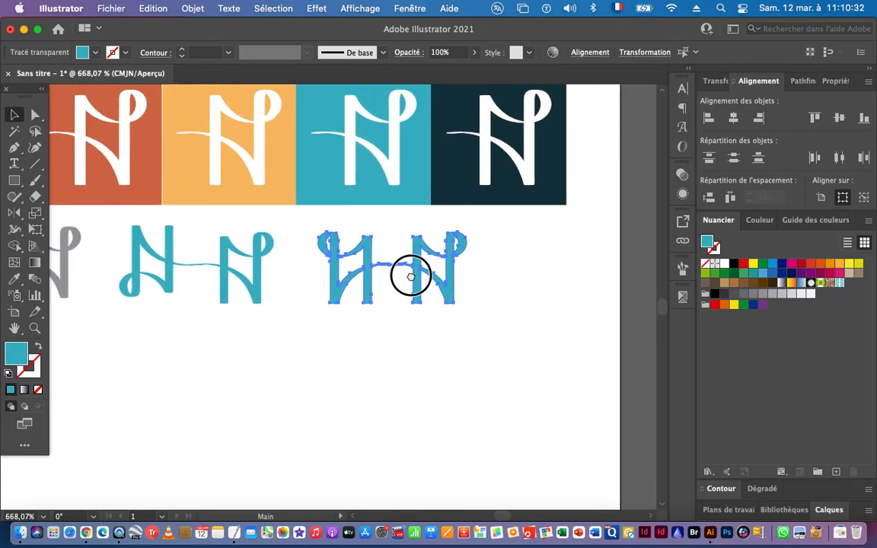
pyautogui.press('i')
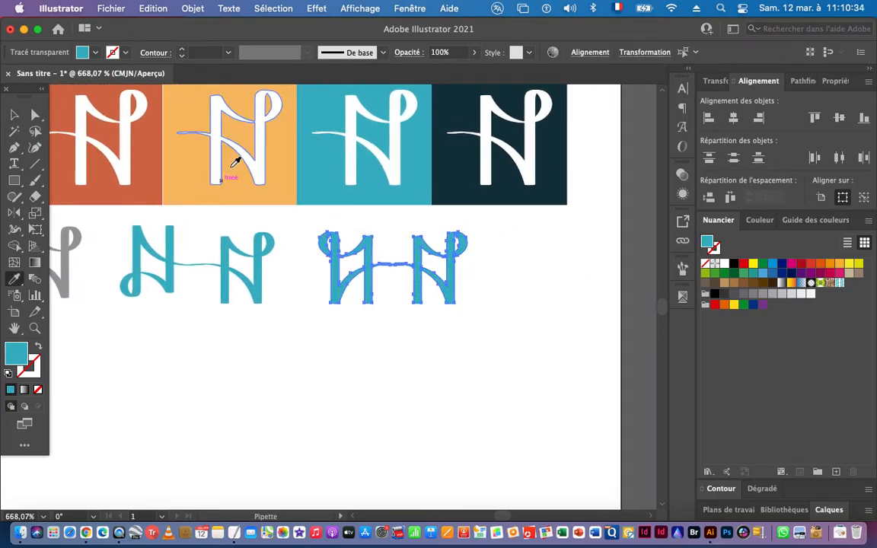
pyautogui.click(280, 167)
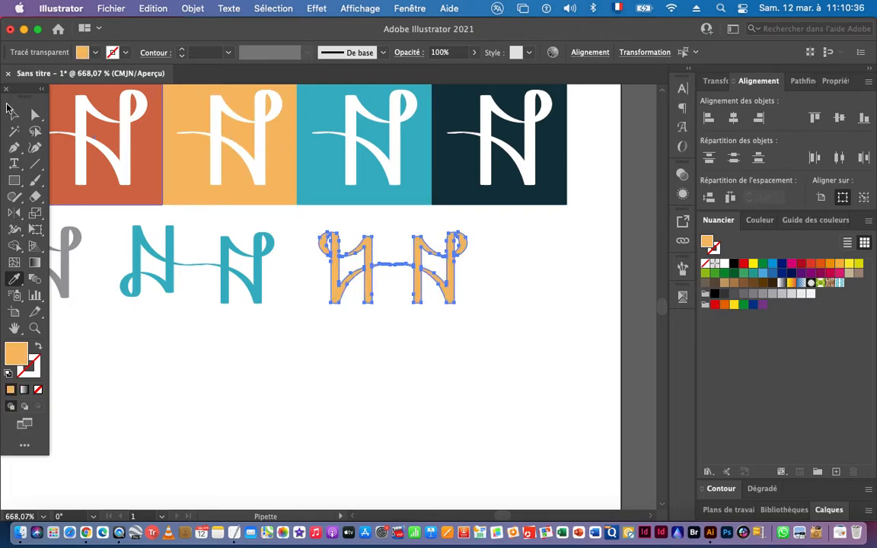
# - Move the light orange background tile flush against the coral tile to close the thin gap between them
pyautogui.click(14, 114)
pyautogui.moveTo(141, 185); pyautogui.dragTo(493, 243)
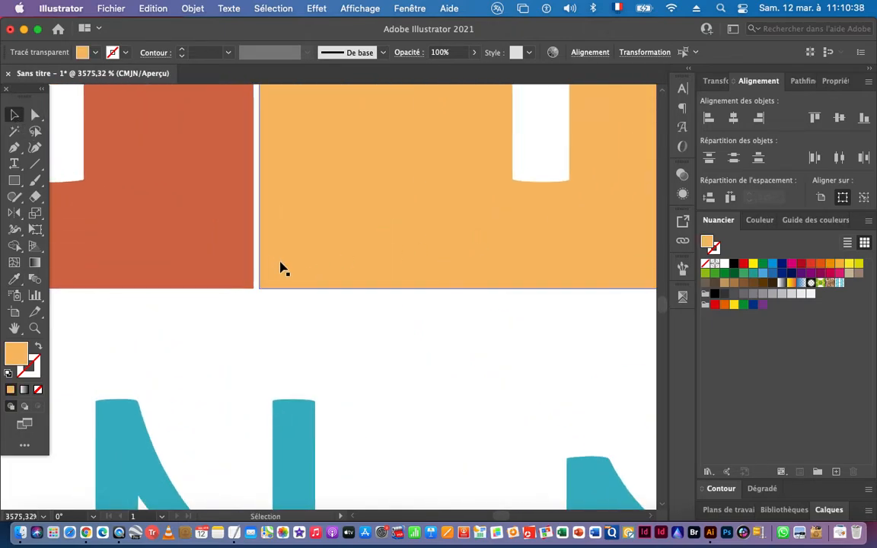
pyautogui.moveTo(302, 267)
pyautogui.mouseDown()
pyautogui.moveTo(323, 276)
pyautogui.moveTo(302, 270)
pyautogui.mouseUp()
pyautogui.moveTo(459, 293); pyautogui.dragTo(281, 282)
pyautogui.moveTo(503, 291); pyautogui.dragTo(311, 263)
pyautogui.moveTo(474, 308); pyautogui.dragTo(360, 305)
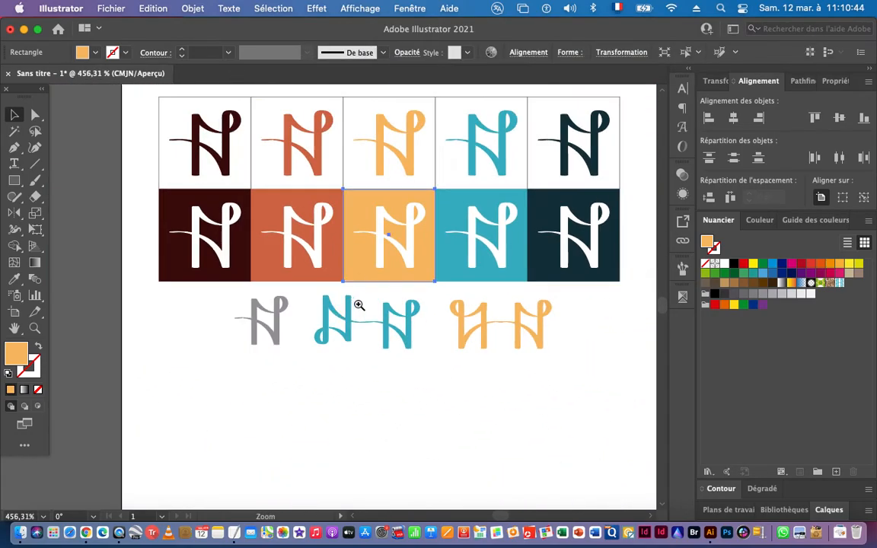
# - Create a new pattern from the light orange mirrored monogram pair
pyautogui.moveTo(463, 413); pyautogui.dragTo(438, 369)
pyautogui.moveTo(418, 255); pyautogui.dragTo(548, 290)
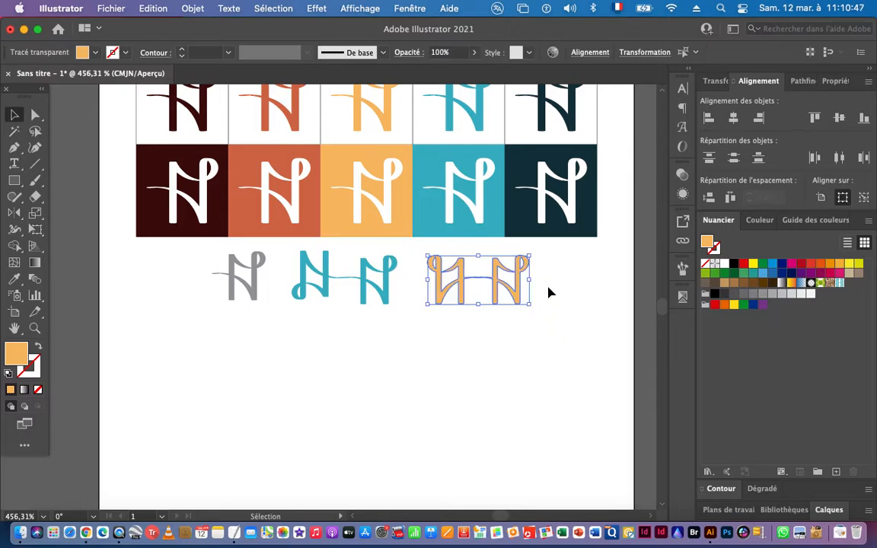
pyautogui.click(195, 8)
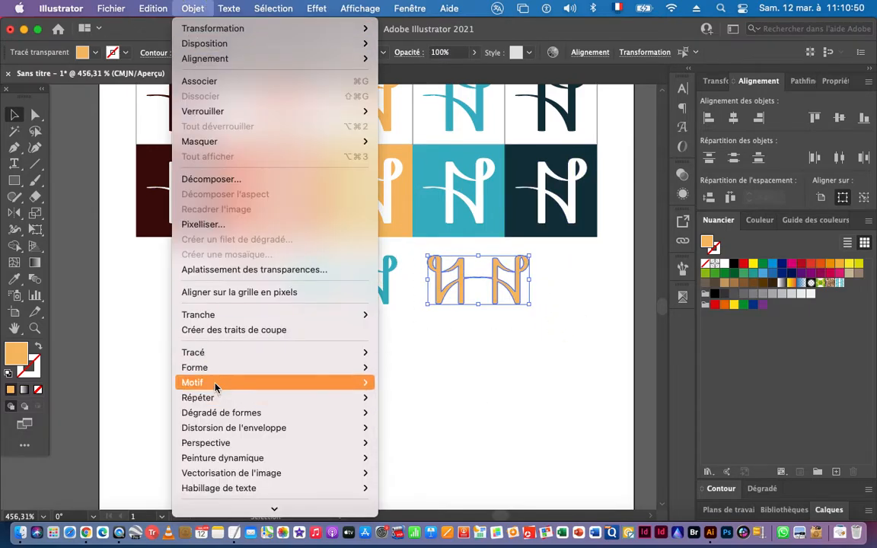
pyautogui.moveTo(286, 390)
pyautogui.click(378, 382)
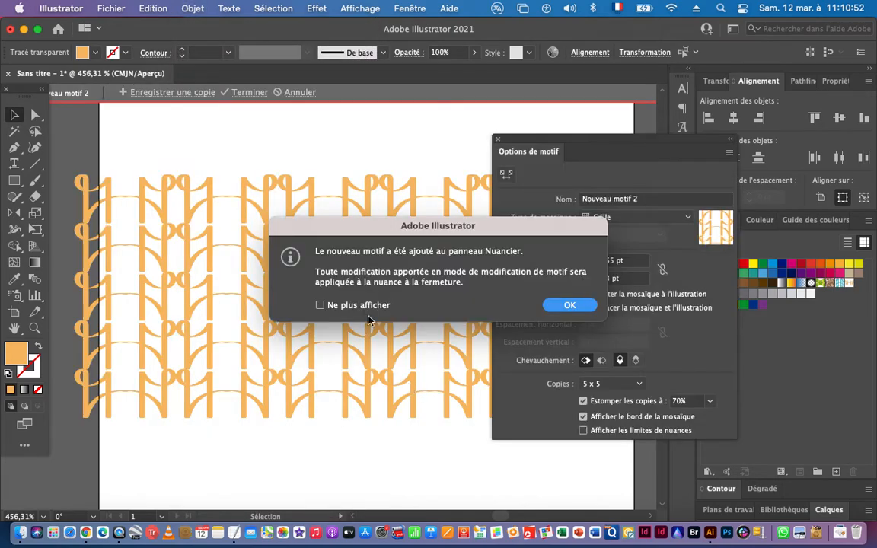
pyautogui.click(578, 305)
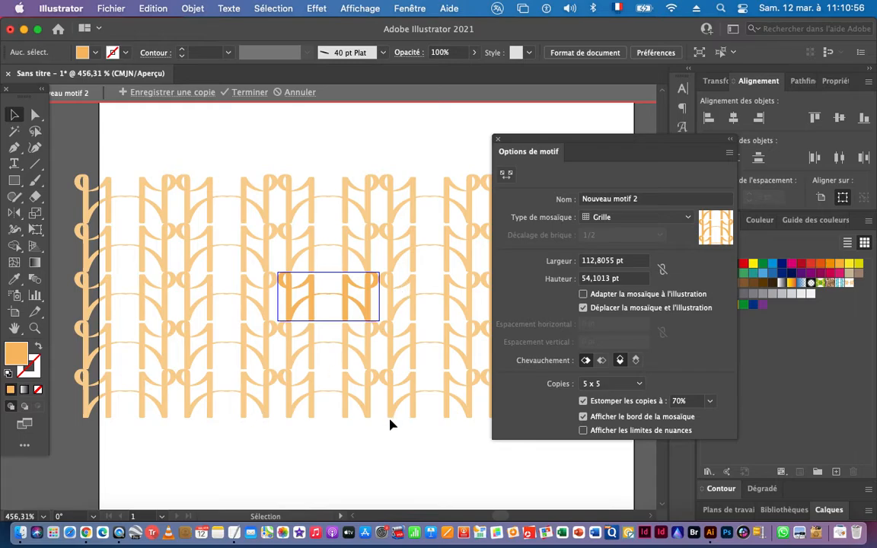
# - Set the new pattern's tile type to Brique par rangée and its tile width to 116 pt
pyautogui.click(609, 218)
pyautogui.click(611, 248)
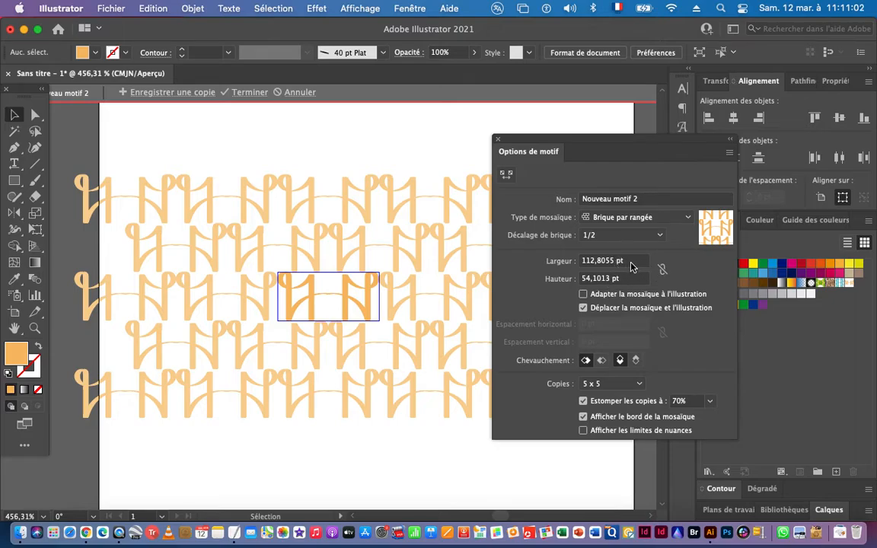
pyautogui.click(631, 262)
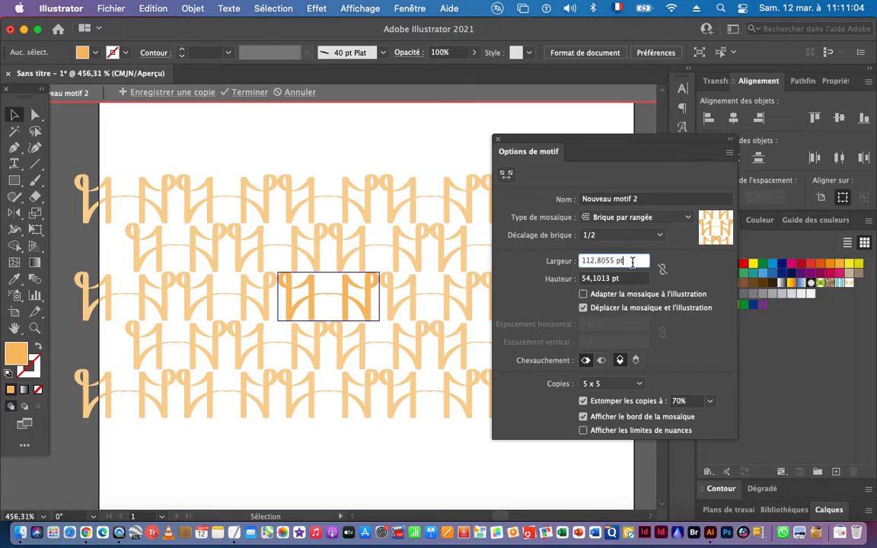
pyautogui.write('118')
pyautogui.press('Return')
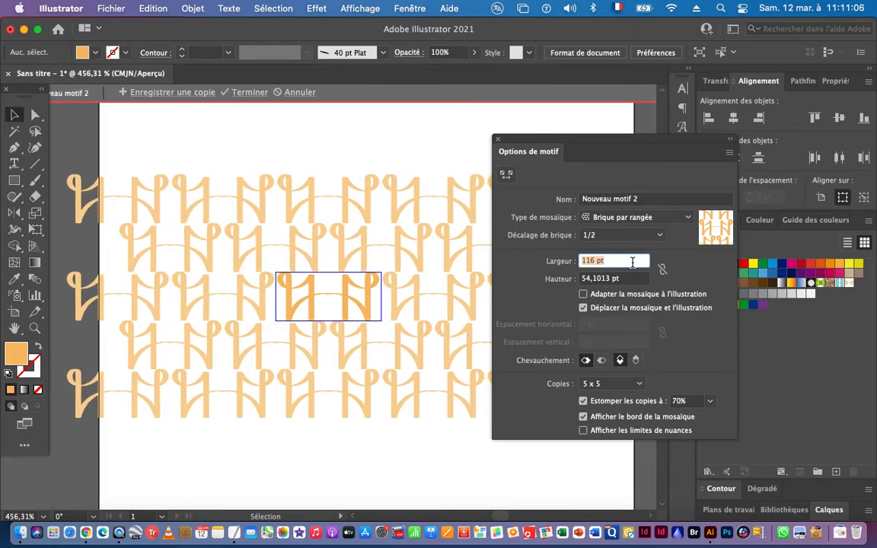
# - Set the orange pattern's tile width to 125 pt
pyautogui.press('Down')
pyautogui.press('Down')
pyautogui.press('Down')
pyautogui.press('Down')
pyautogui.press('Down')
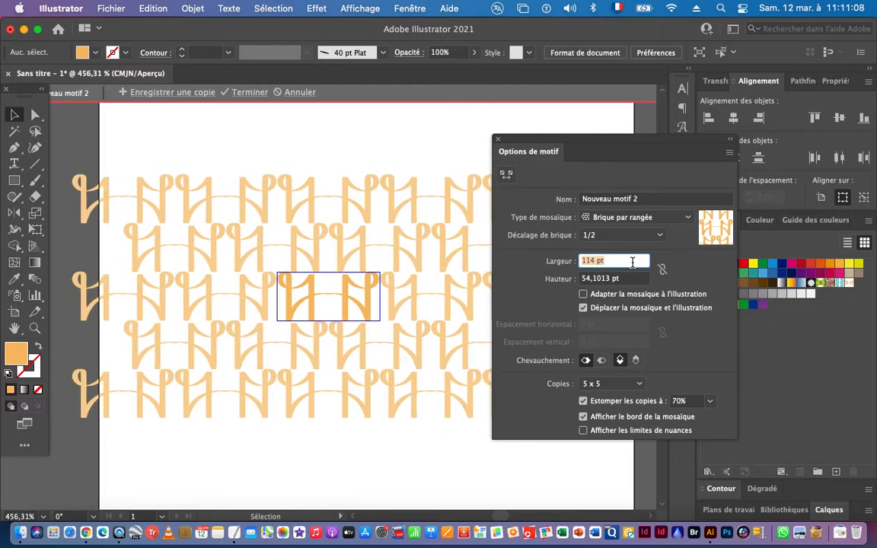
pyautogui.press('Up')
pyautogui.press('Up')
pyautogui.press('Up')
pyautogui.press('Up')
pyautogui.press('Up')
pyautogui.press('Up')
pyautogui.press('Up')
pyautogui.press('Up')
pyautogui.press('Up')
pyautogui.press('Up')
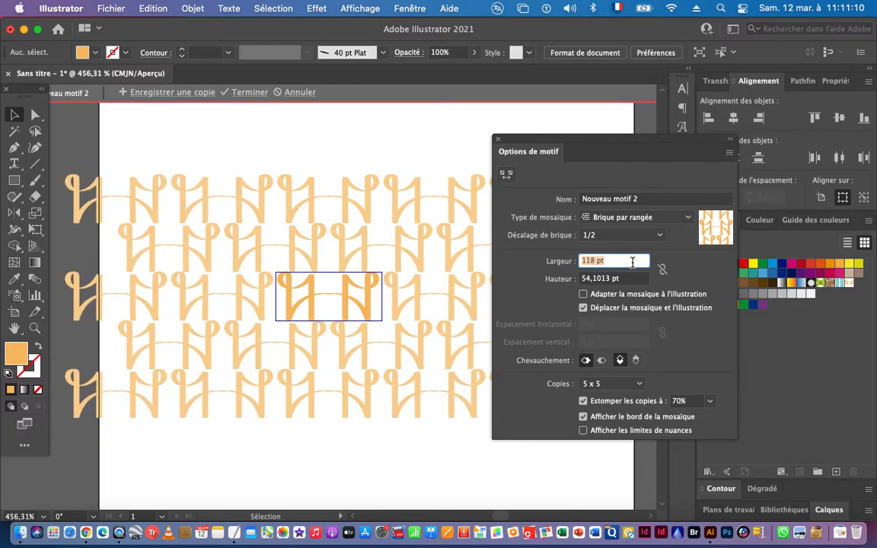
pyautogui.press('Up')
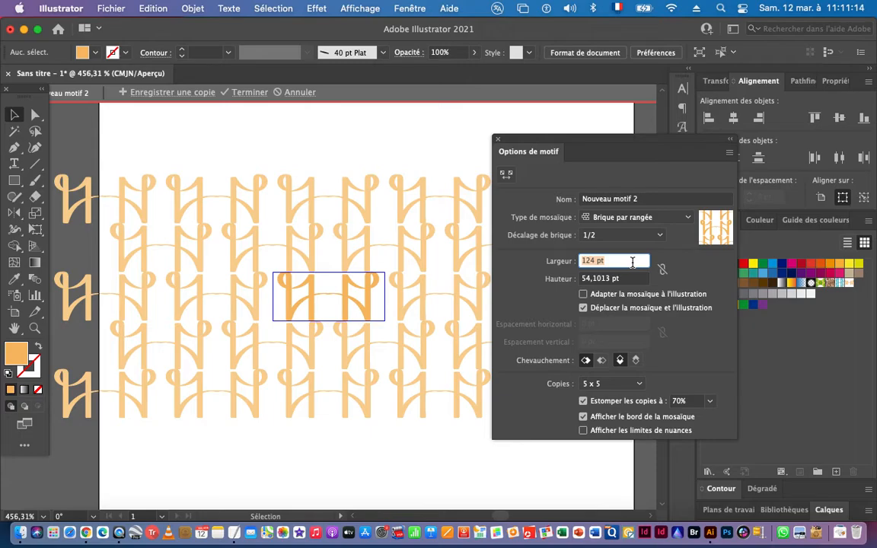
pyautogui.press('Up')
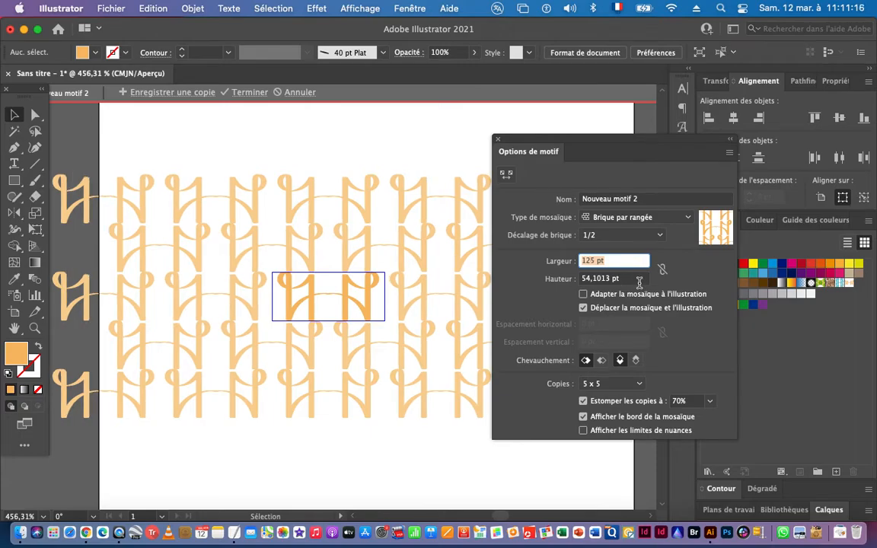
# - Set the orange pattern's tile height to 51 pt and finish editing the pattern
pyautogui.click(640, 282)
pyautogui.press('Down')
pyautogui.press('Down')
pyautogui.press('Down')
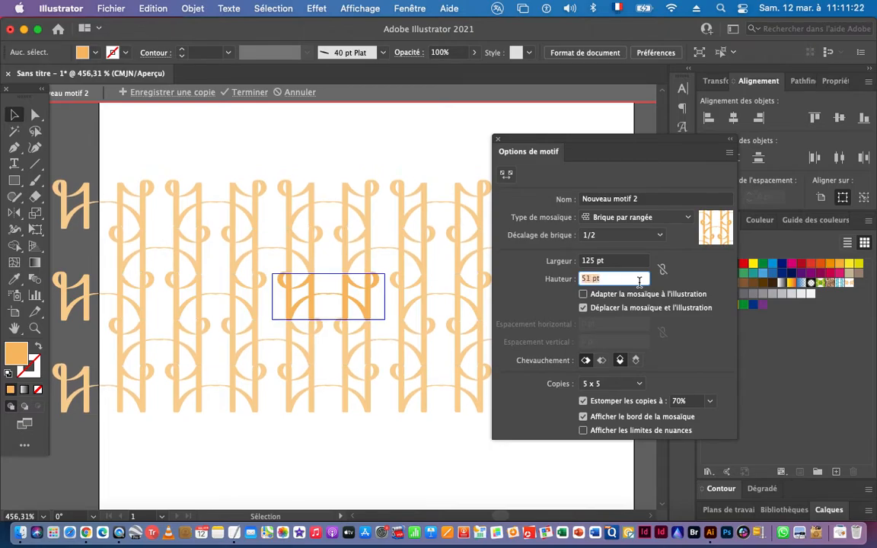
pyautogui.click(251, 92)
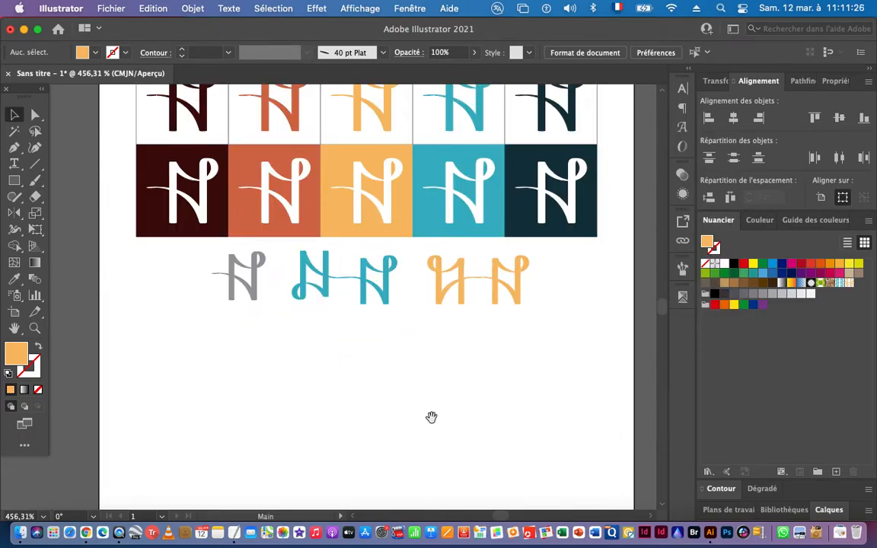
# - Place a copy of the light orange mirrored monogram pair below the original
pyautogui.moveTo(431, 415); pyautogui.dragTo(428, 359)
pyautogui.moveTo(449, 236); pyautogui.dragTo(480, 250)
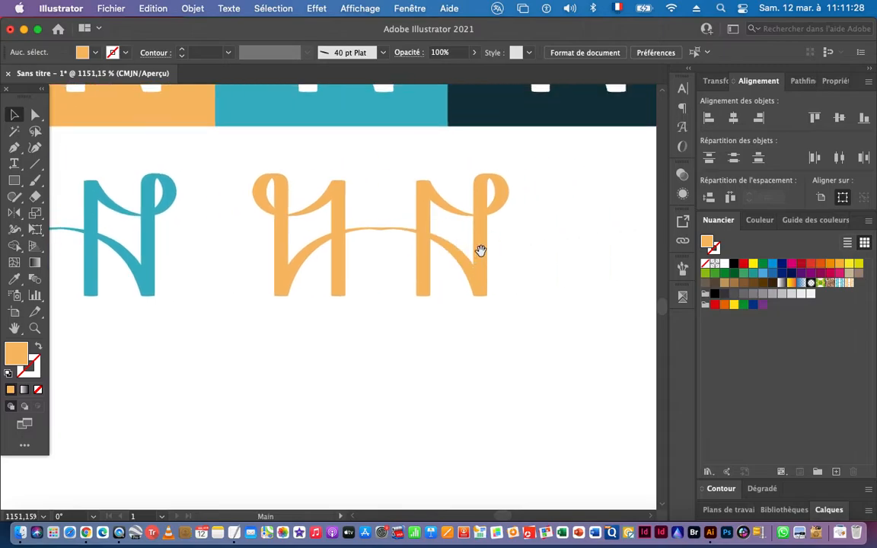
pyautogui.moveTo(226, 172); pyautogui.dragTo(561, 344)
pyautogui.moveTo(525, 288); pyautogui.dragTo(411, 339)
pyautogui.moveTo(480, 362); pyautogui.dragTo(451, 296)
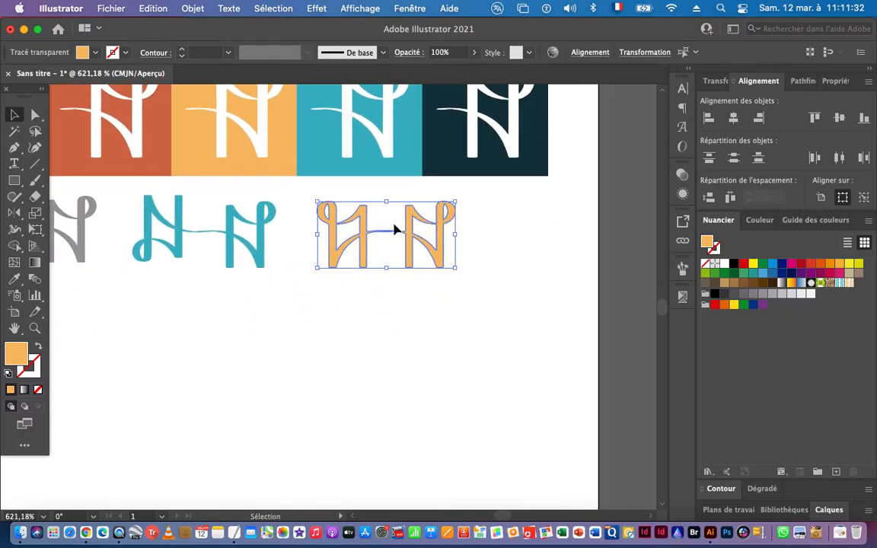
pyautogui.moveTo(358, 239); pyautogui.dragTo(376, 358)
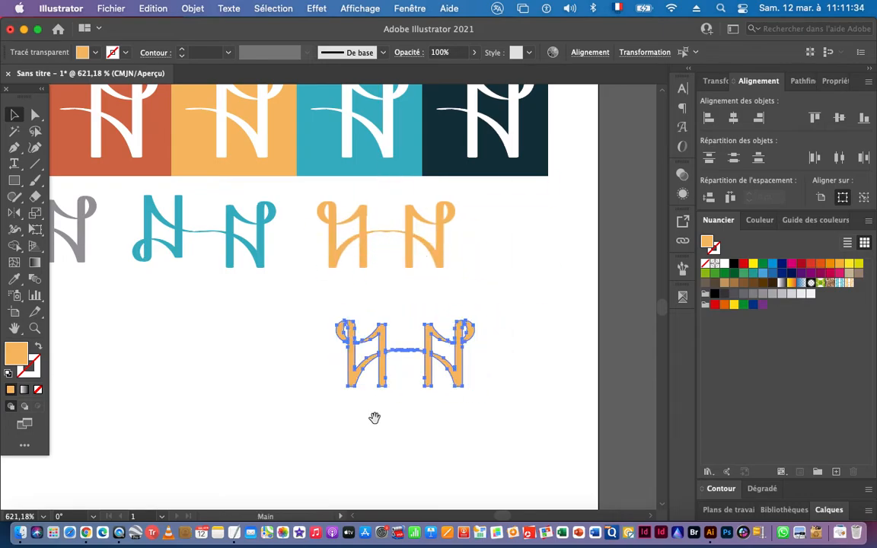
# - Recolour the copied monogram pair with the dark blue-green sampled from the darkest teal tile's background
pyautogui.moveTo(373, 417); pyautogui.dragTo(386, 391)
pyautogui.press('i')
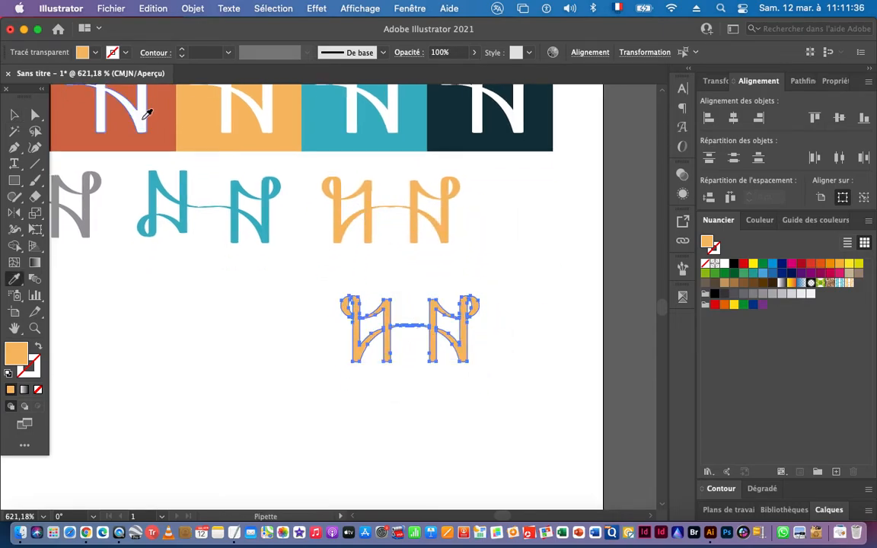
pyautogui.moveTo(140, 115); pyautogui.dragTo(168, 260)
pyautogui.moveTo(267, 286); pyautogui.dragTo(297, 243)
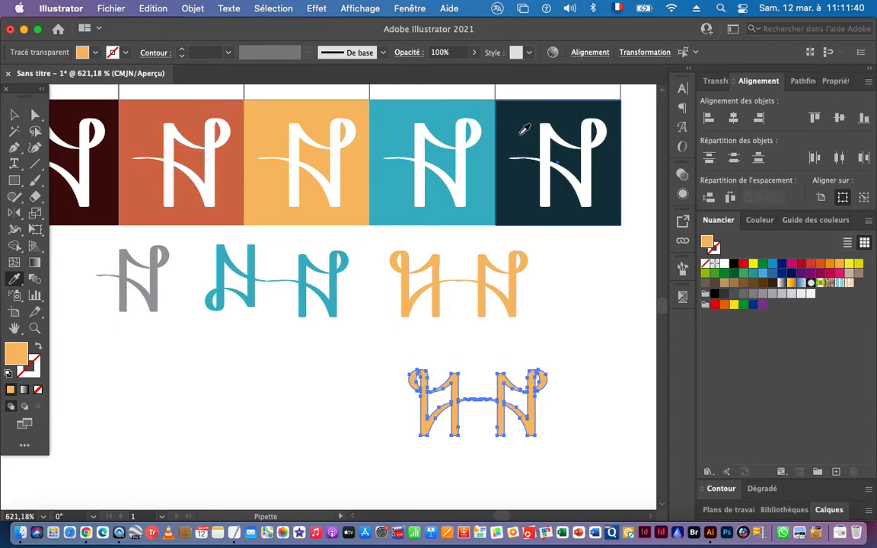
pyautogui.click(520, 133)
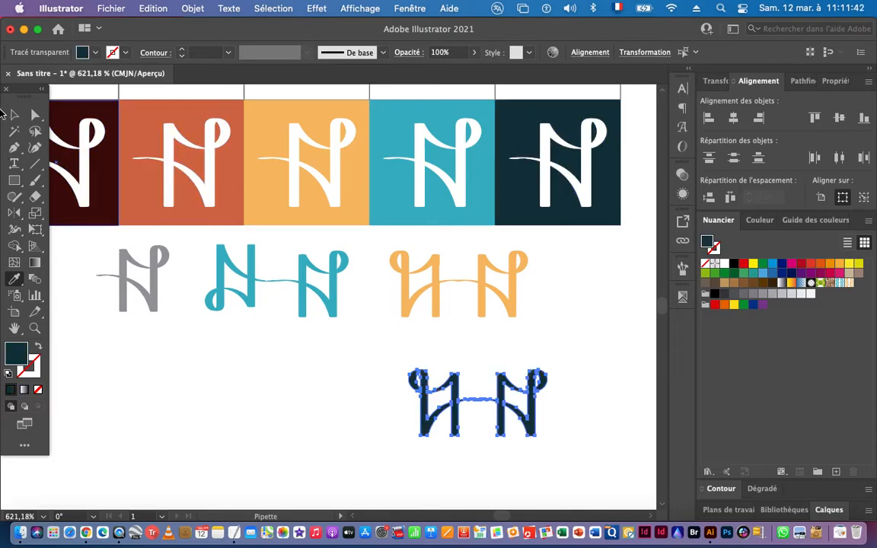
pyautogui.click(14, 117)
# - Reflect a copy of the dark monogram pair downward about its base so the two arcs form an oval
pyautogui.keyDown('super'); pyautogui.click(462, 464); pyautogui.keyUp('super')
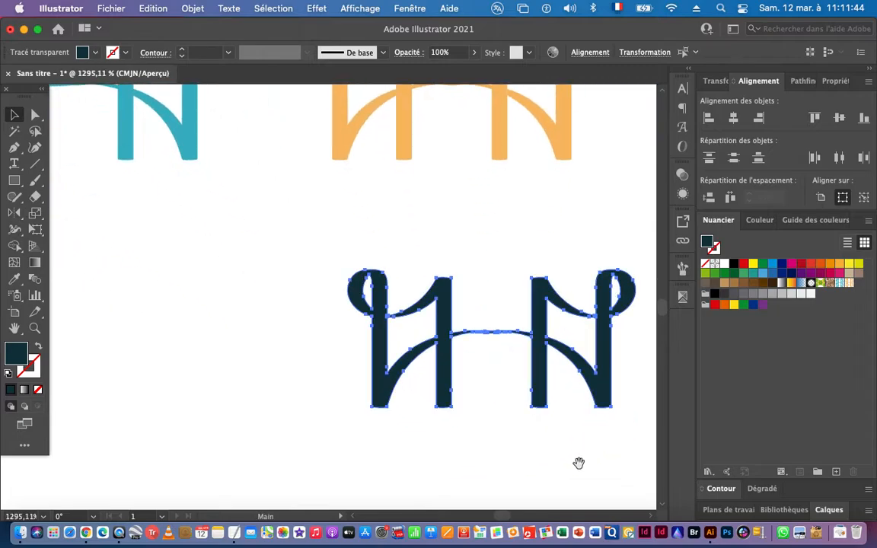
pyautogui.moveTo(577, 464); pyautogui.dragTo(514, 337)
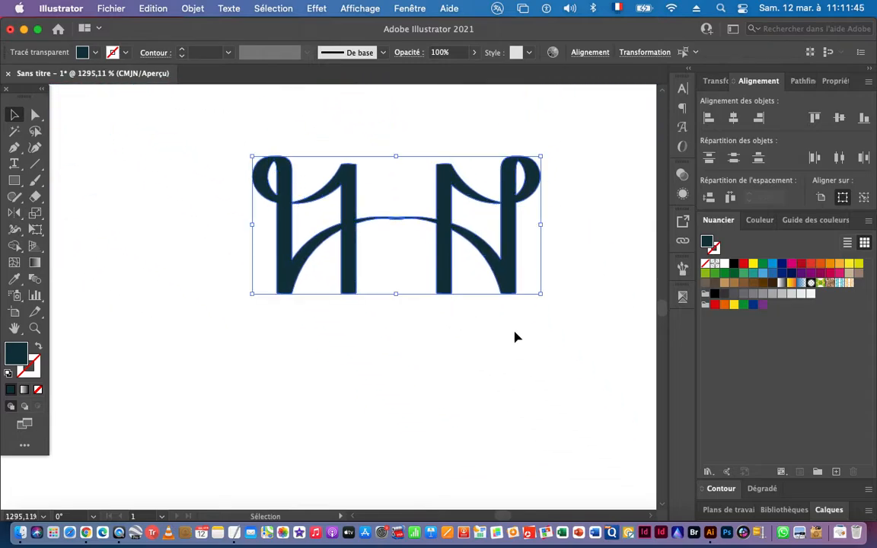
pyautogui.click(13, 213)
pyautogui.click(292, 293)
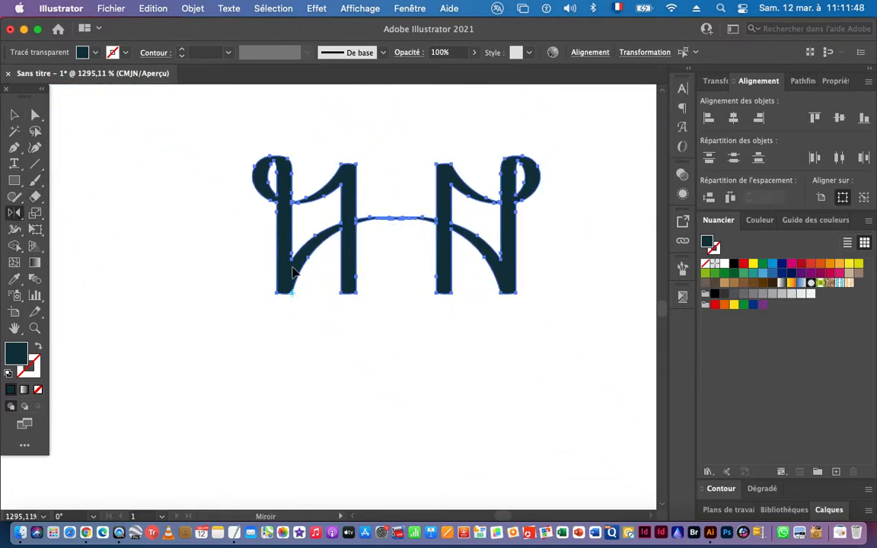
pyautogui.moveTo(290, 257); pyautogui.dragTo(287, 314)
pyautogui.click(14, 114)
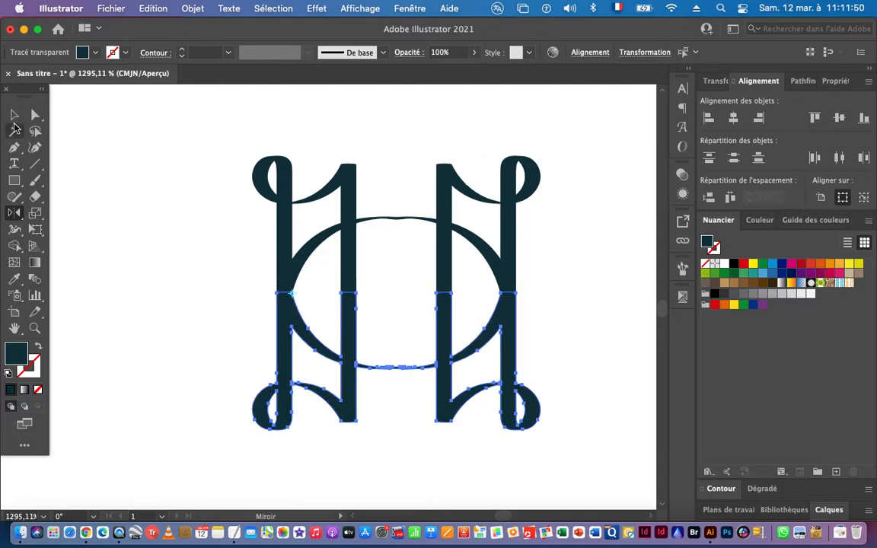
# - Select both halves of the dark four-part monogram and scale them down proportionally to about three quarters of their size
pyautogui.moveTo(194, 157); pyautogui.dragTo(572, 423)
pyautogui.moveTo(545, 354); pyautogui.dragTo(440, 361)
pyautogui.moveTo(551, 376); pyautogui.dragTo(548, 329)
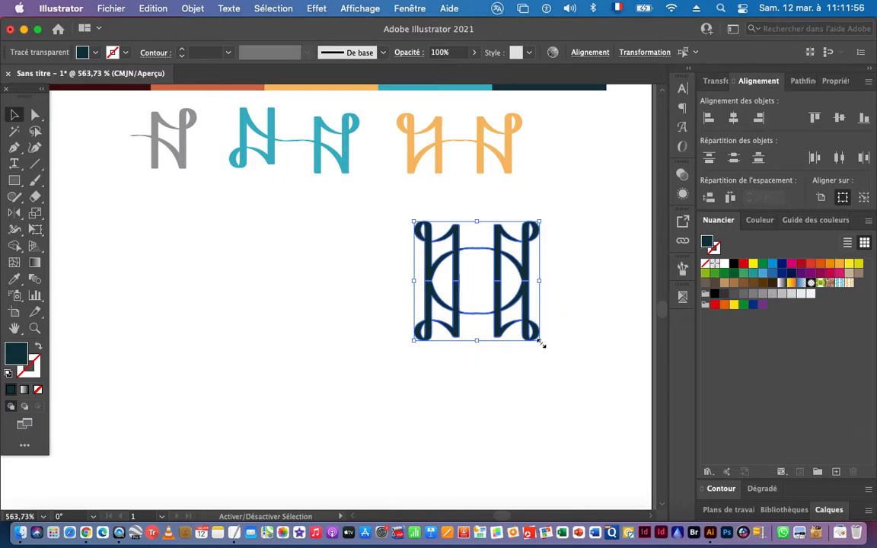
pyautogui.moveTo(540, 344); pyautogui.dragTo(505, 308)
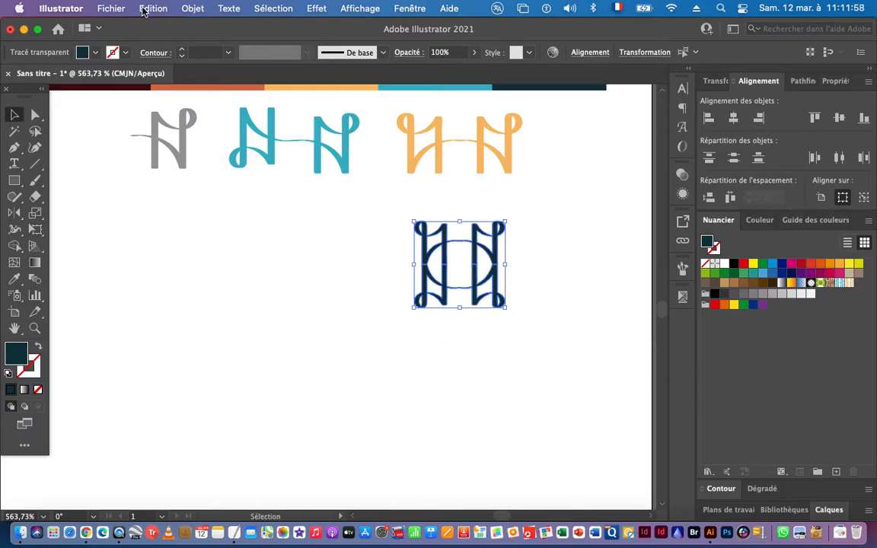
# - Create a new pattern from the dark four-part monogram and dismiss the notice
pyautogui.click(193, 10)
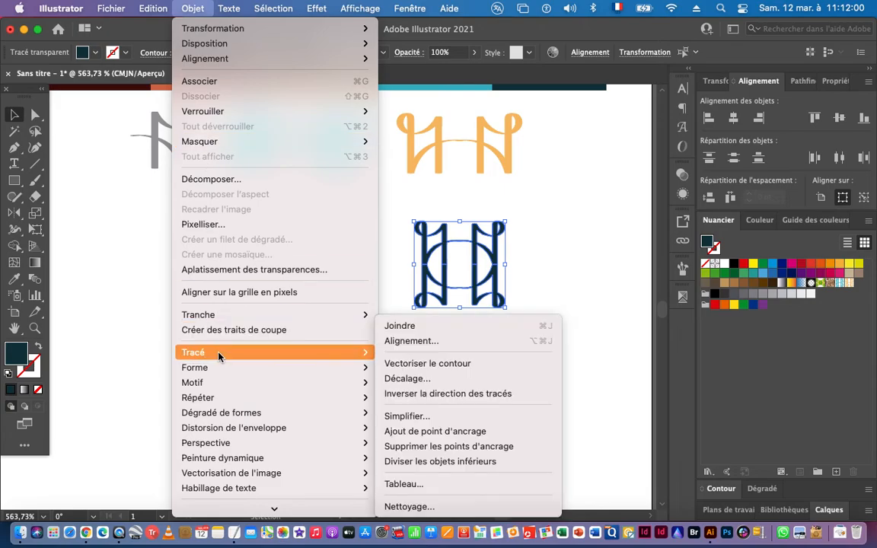
pyautogui.moveTo(242, 376)
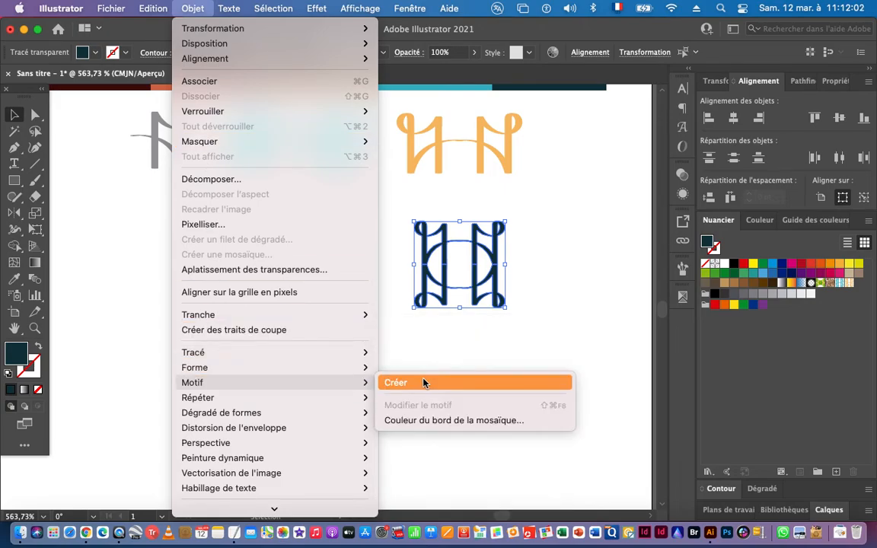
pyautogui.click(414, 382)
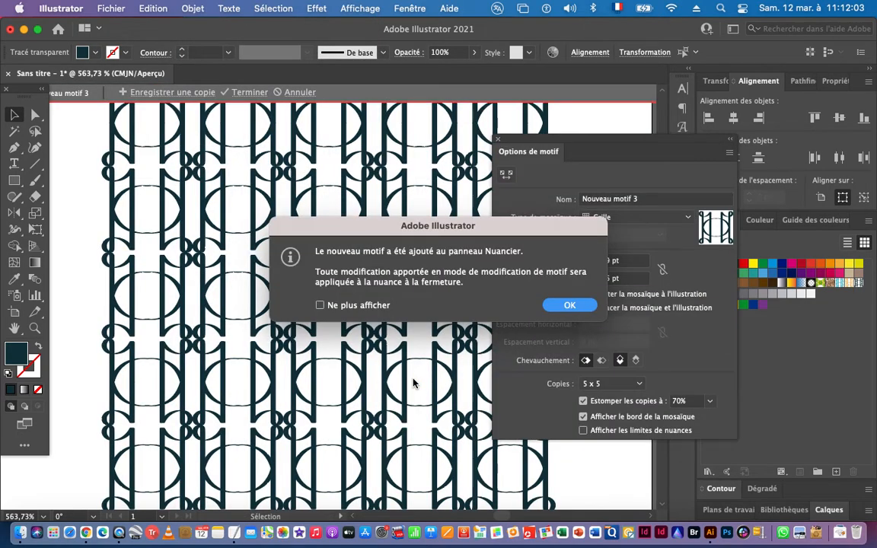
pyautogui.click(569, 305)
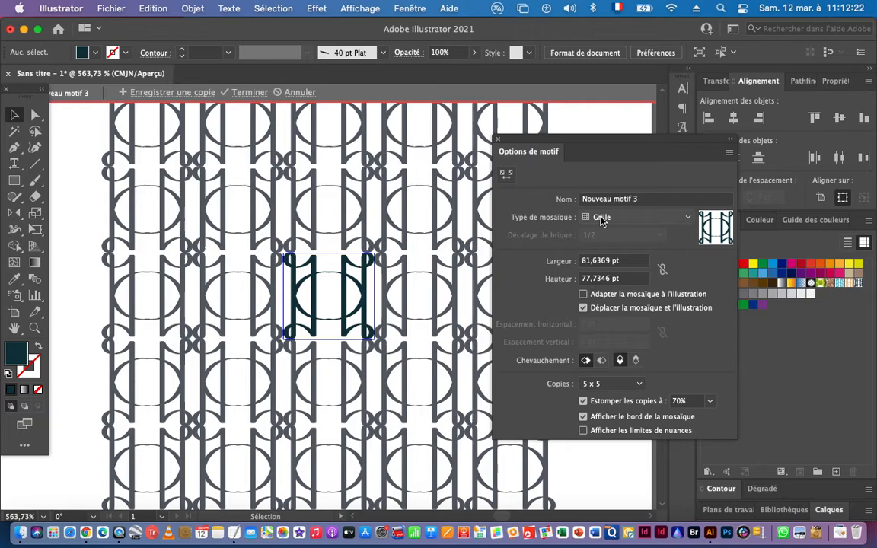
# - Set the dark pattern's tile height to 73 pt, keeping the Grille tile type, and finish editing it
pyautogui.click(633, 280)
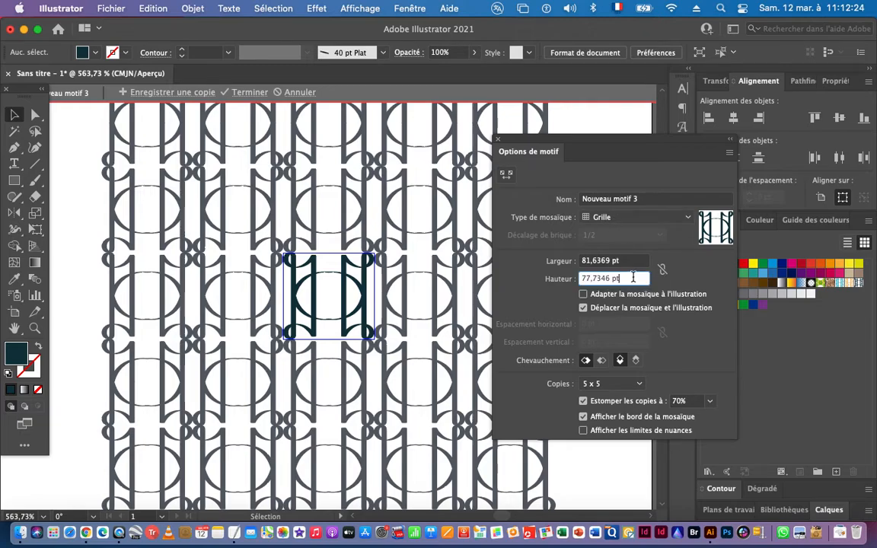
pyautogui.press('Up')
pyautogui.press('Up')
pyautogui.press('Down')
pyautogui.press('Down')
pyautogui.press('Down')
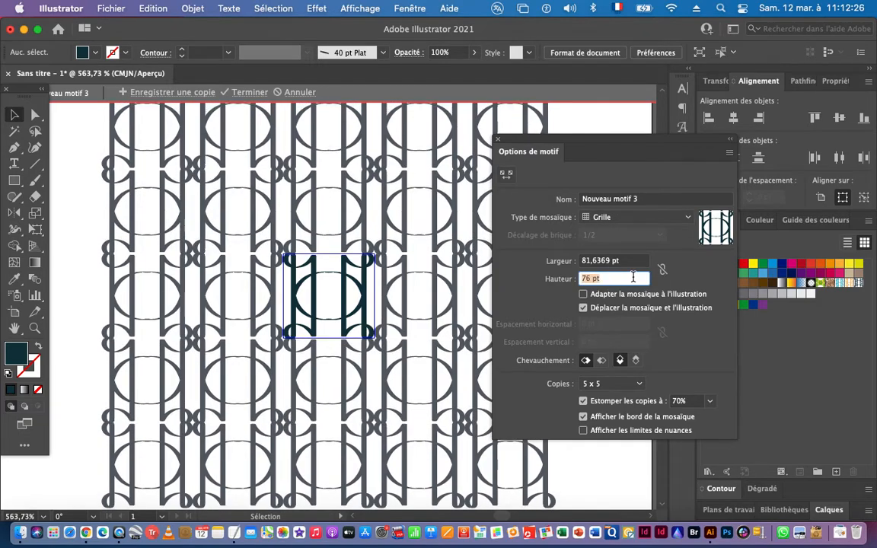
pyautogui.press('Down')
pyautogui.press('Down')
pyautogui.press('Down')
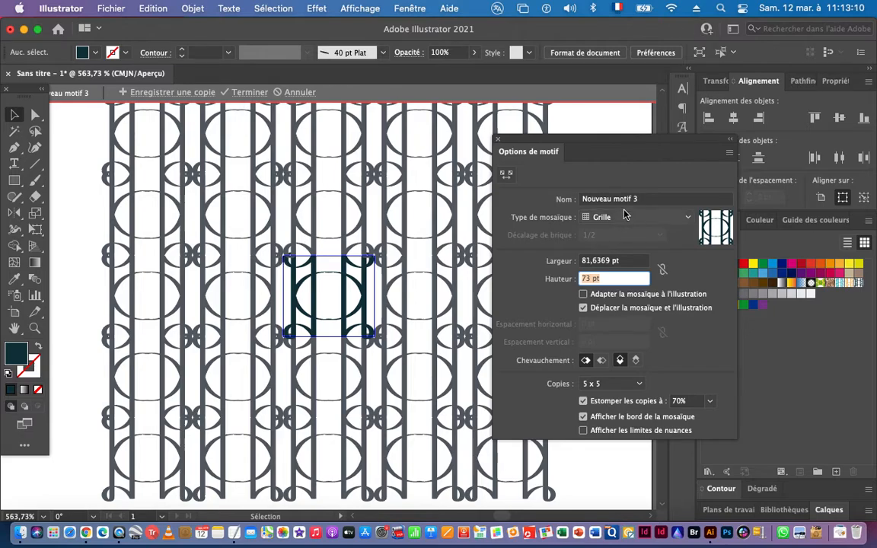
pyautogui.click(247, 93)
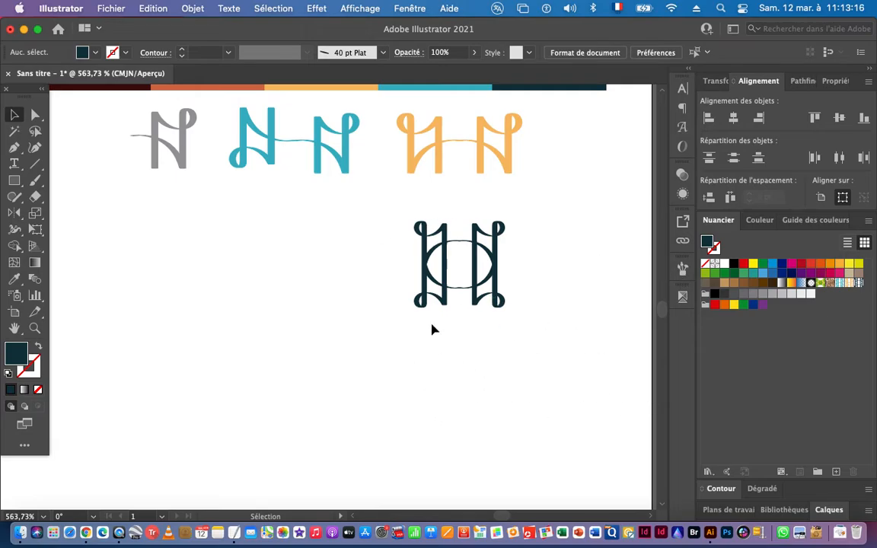
# - Shift the grey, turquoise and orange monograms left and line up the dark four-part monogram at the end of their row
pyautogui.moveTo(537, 317); pyautogui.dragTo(409, 315)
pyautogui.moveTo(511, 309); pyautogui.dragTo(466, 346)
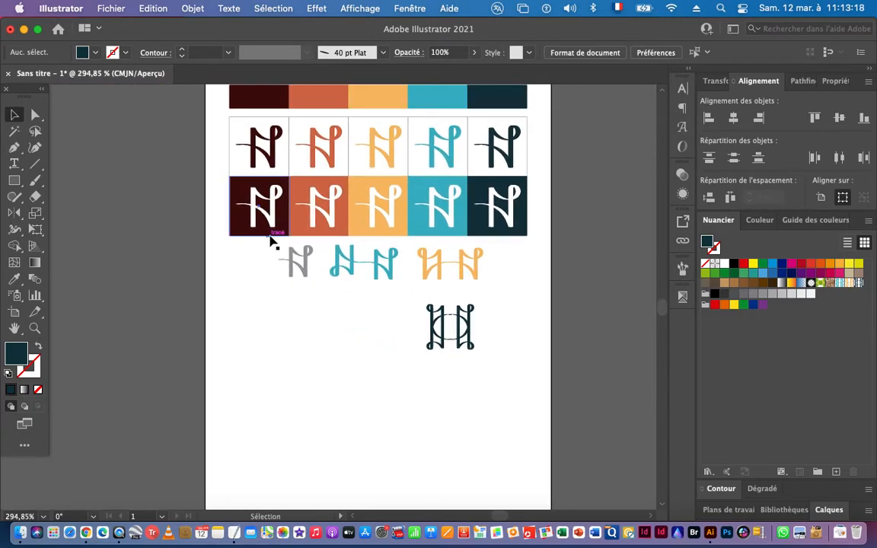
pyautogui.moveTo(260, 248); pyautogui.dragTo(376, 271)
pyautogui.moveTo(416, 298); pyautogui.dragTo(474, 282)
pyautogui.click(388, 381)
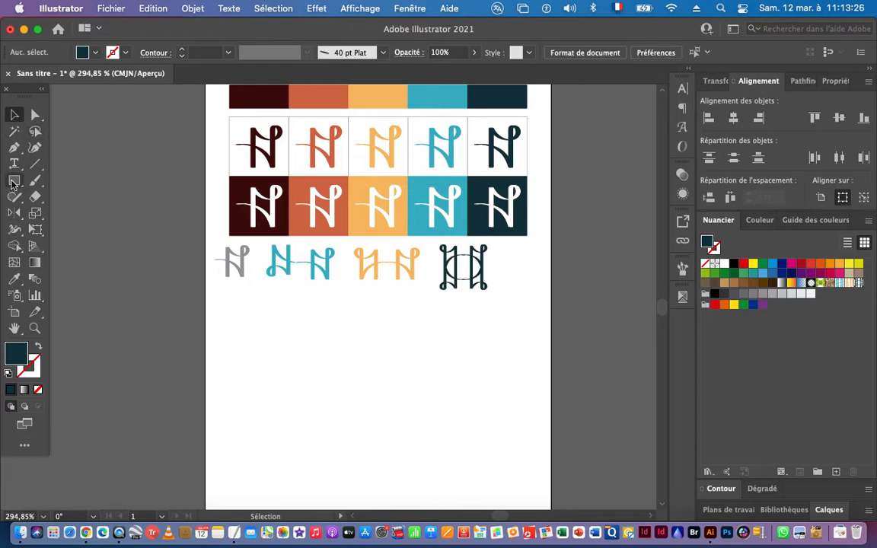
# - Draw a rectangle across the full artboard width below the monogram row and fill it with the turquoise monogram pattern
pyautogui.click(14, 181)
pyautogui.press('space')
pyautogui.moveTo(377, 368); pyautogui.dragTo(364, 291)
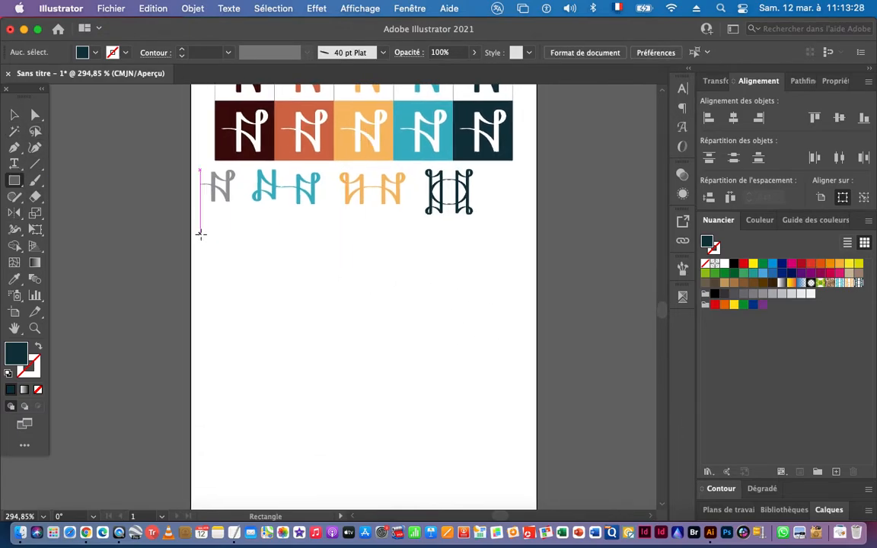
pyautogui.moveTo(190, 227); pyautogui.dragTo(517, 367)
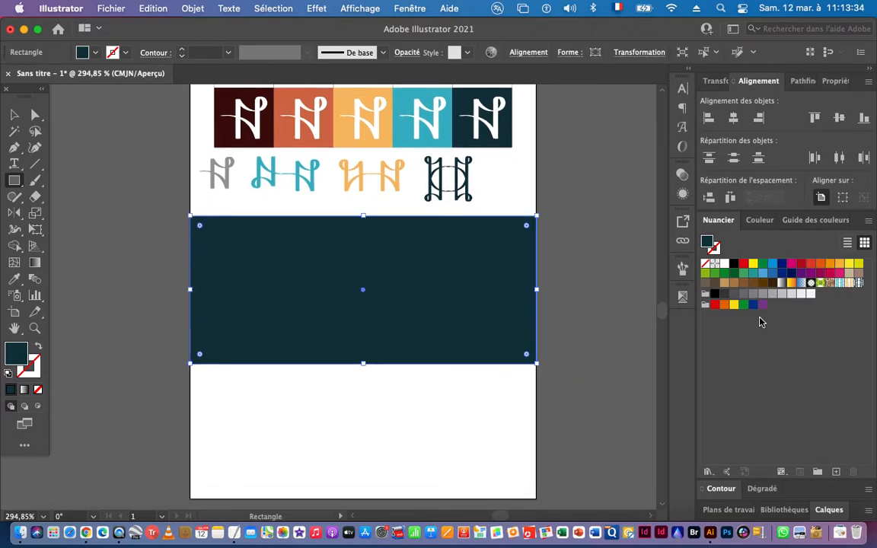
pyautogui.click(839, 284)
pyautogui.moveTo(364, 398); pyautogui.dragTo(377, 303)
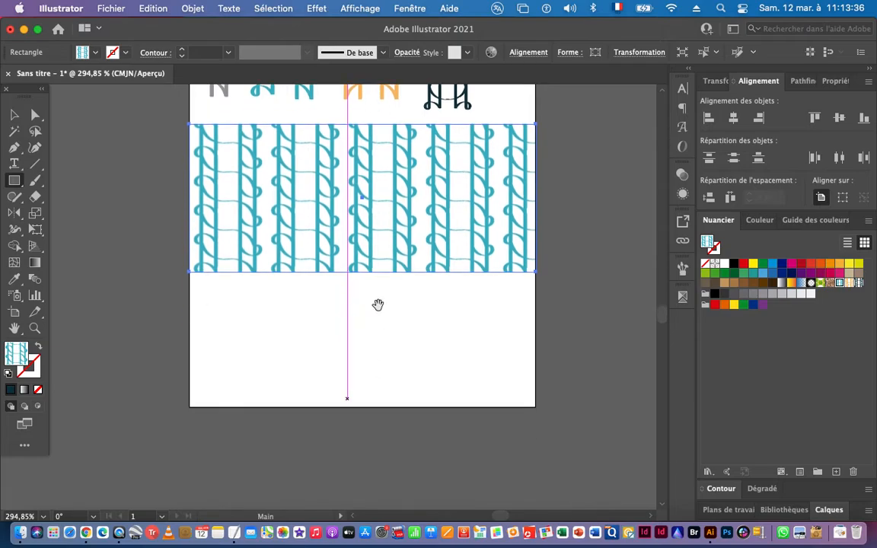
# - Place a copy of the turquoise-patterned rectangle below it and fill the copy with the orange monogram pattern
pyautogui.click(14, 115)
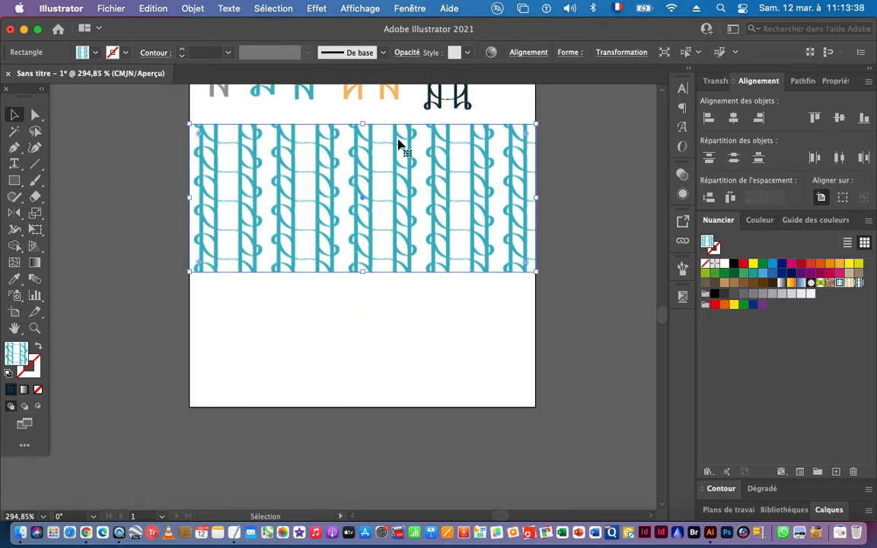
pyautogui.moveTo(398, 144); pyautogui.dragTo(403, 320)
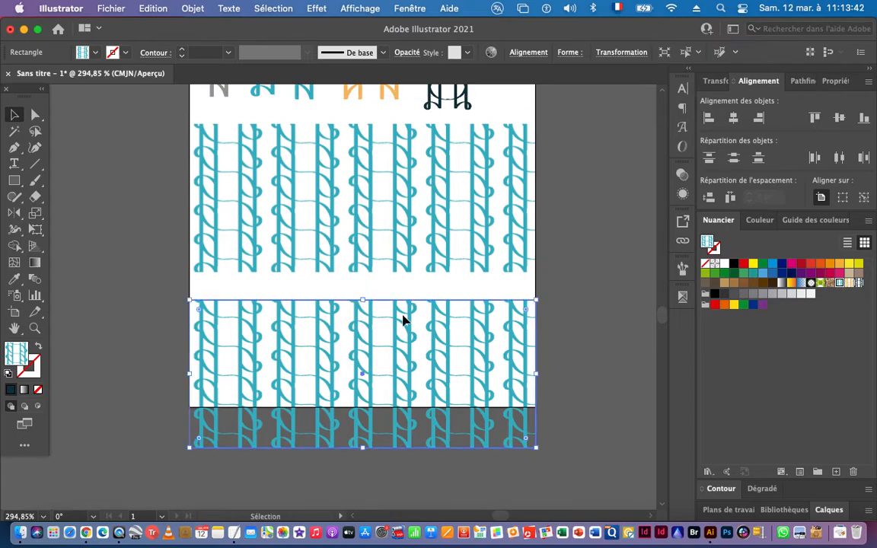
pyautogui.click(851, 284)
# - Repeat the duplication to add a third rectangle below and fill it with the dark four-part monogram pattern
pyautogui.scroll(-4, 350, 297)
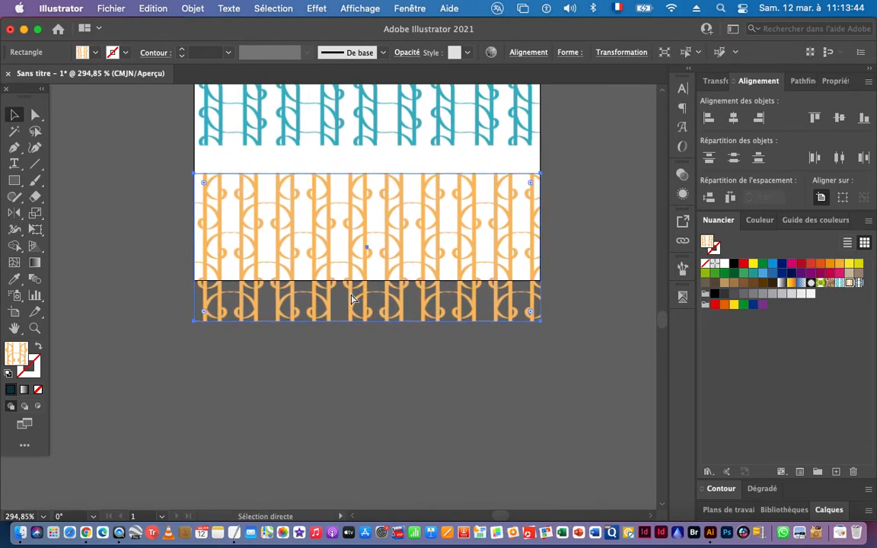
pyautogui.press('super+d')
pyautogui.click(858, 283)
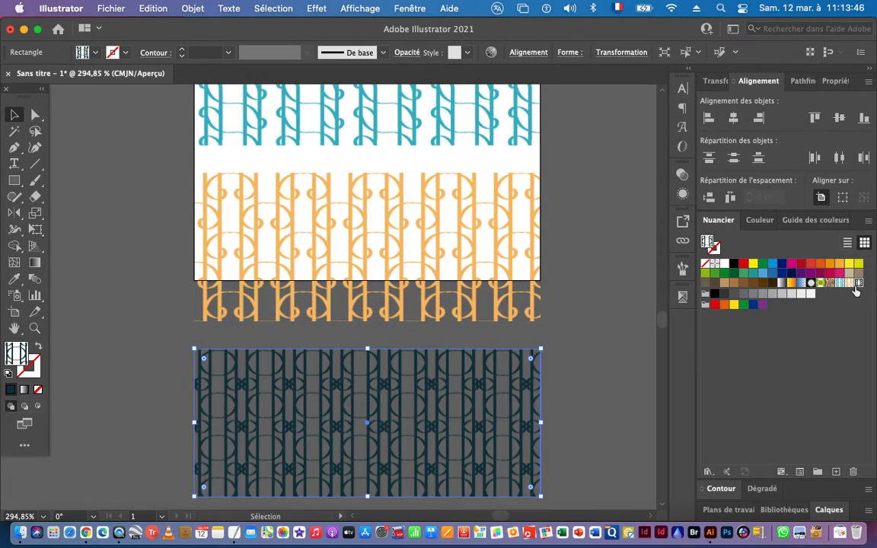
# - Extend the artboard's lower edge past the dark-patterned rectangle, to a height of about 1776 pt
pyautogui.click(14, 311)
pyautogui.scroll(-4, 322, 254)
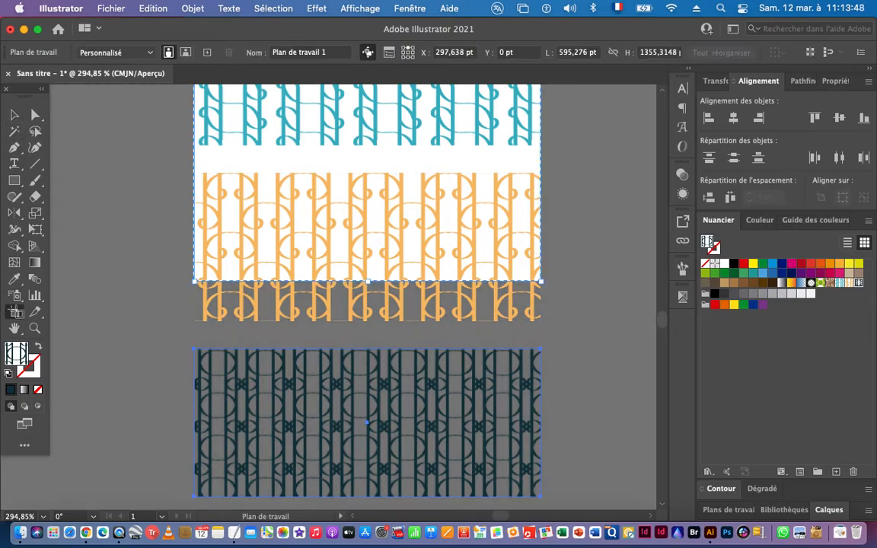
pyautogui.moveTo(372, 155); pyautogui.dragTo(371, 397)
pyautogui.click(14, 115)
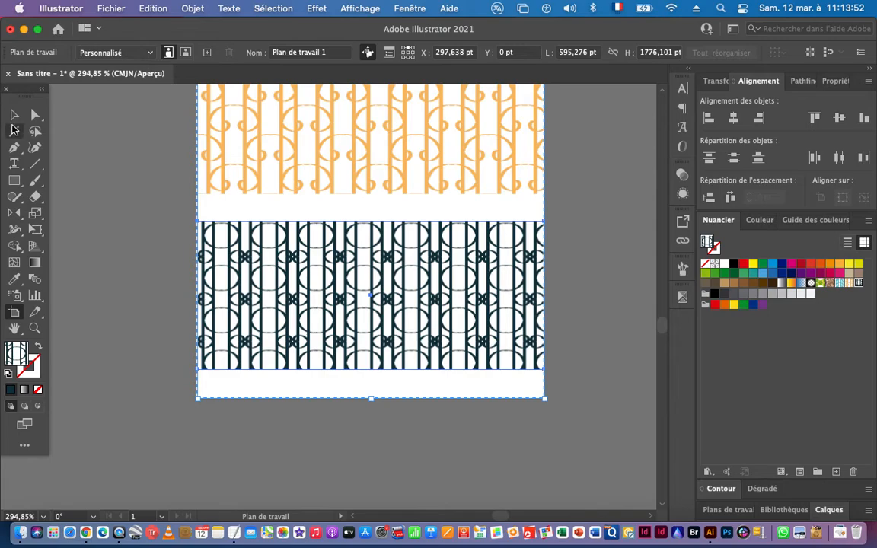
# - Try to place a reduced dark four-part monogram in the gap between the orange and dark pattern rectangles
pyautogui.click(238, 240)
pyautogui.click(164, 205)
pyautogui.moveTo(389, 219); pyautogui.dragTo(300, 221)
pyautogui.moveTo(399, 178); pyautogui.dragTo(383, 297)
pyautogui.moveTo(343, 112); pyautogui.dragTo(451, 170)
pyautogui.moveTo(508, 101); pyautogui.dragTo(431, 118)
pyautogui.moveTo(498, 195); pyautogui.dragTo(497, 164)
pyautogui.moveTo(474, 111); pyautogui.dragTo(365, 334)
pyautogui.click(365, 334)
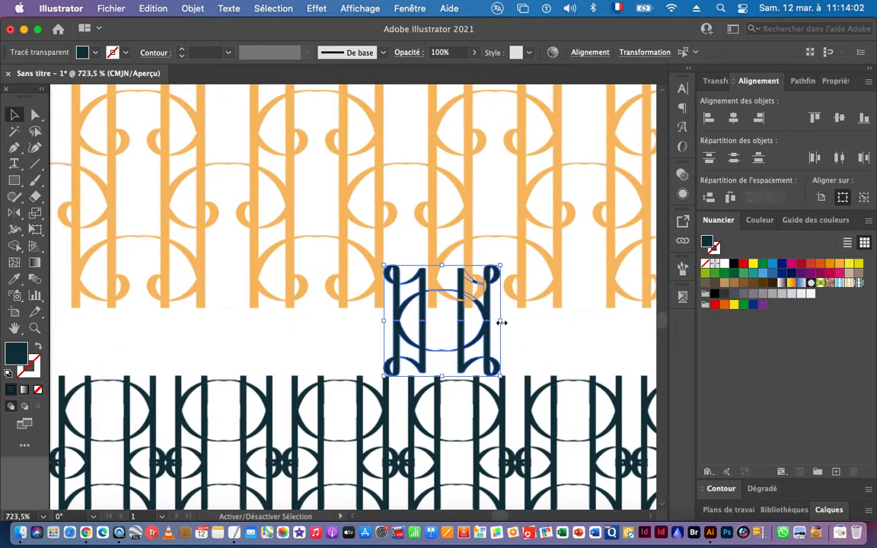
pyautogui.moveTo(502, 321); pyautogui.dragTo(257, 367)
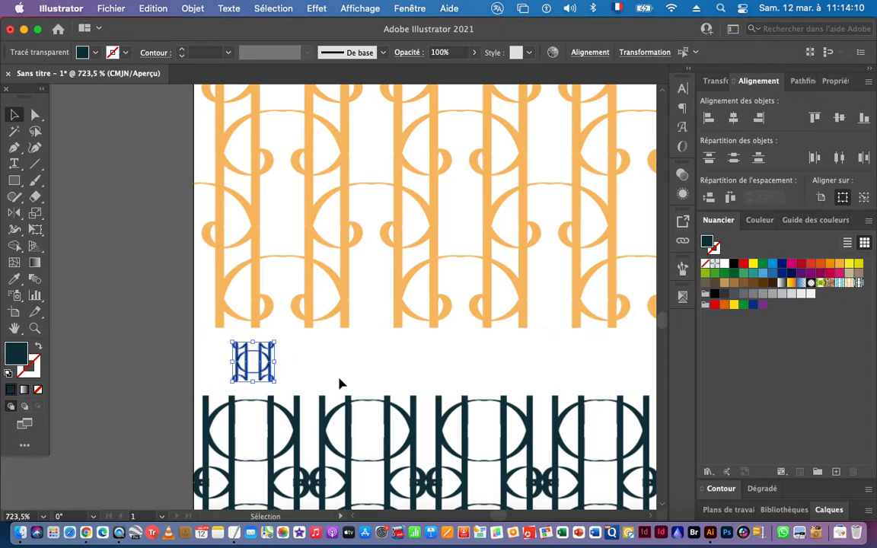
pyautogui.keyDown('super'); pyautogui.moveTo(472, 358); pyautogui.dragTo(299, 361); pyautogui.keyUp('super')
pyautogui.moveTo(566, 248); pyautogui.dragTo(408, 388)
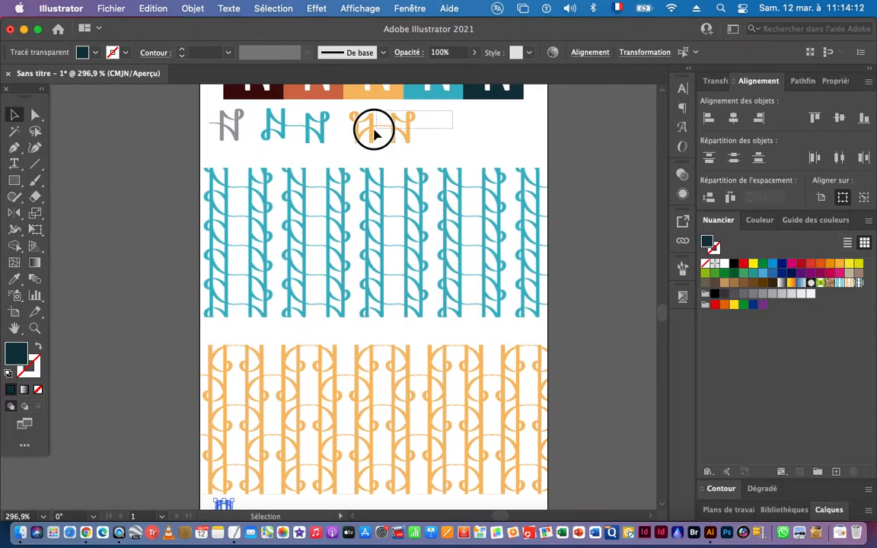
pyautogui.click(374, 128)
pyautogui.moveTo(409, 160); pyautogui.dragTo(457, 124)
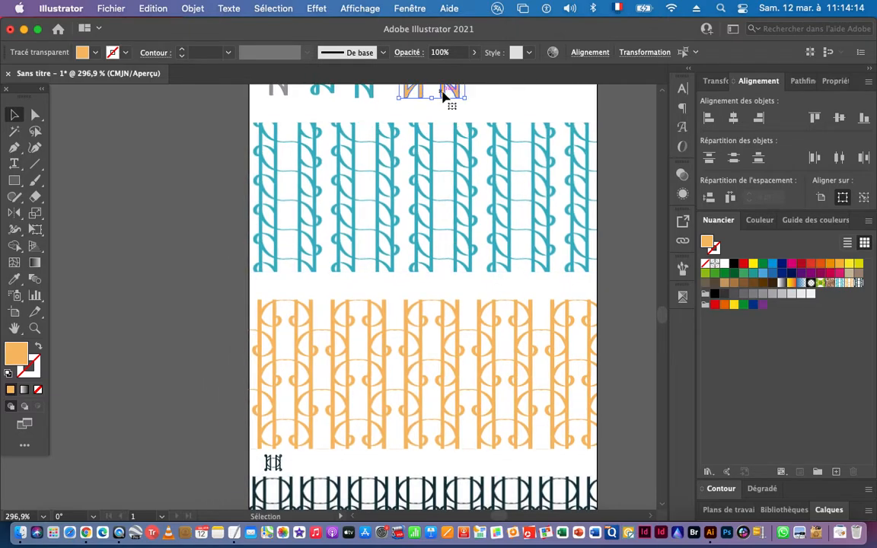
# - Undo the moving and scaling of the dark four-part monogram
pyautogui.press('super+z')
pyautogui.press('super+z')
pyautogui.press('super+z')
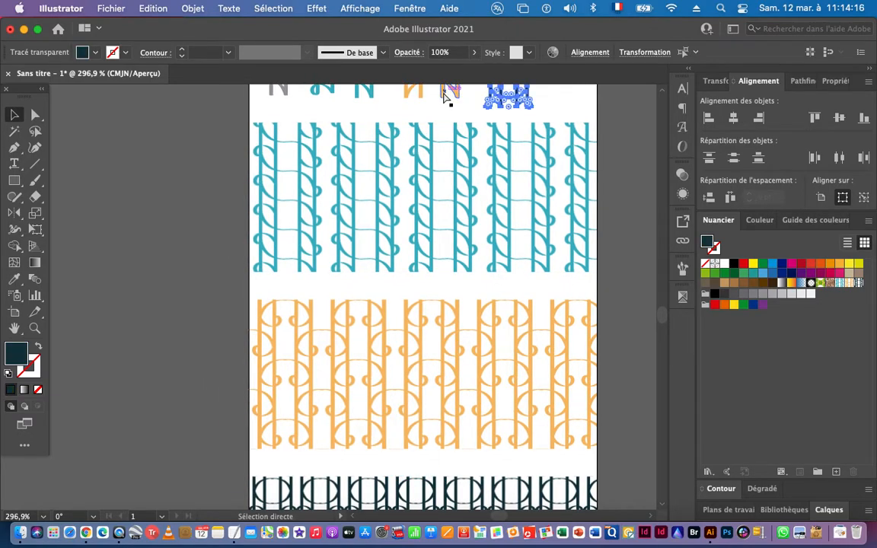
# - Group the parts of the dark, orange and turquoise monograms into one separate group each
pyautogui.moveTo(432, 125); pyautogui.dragTo(415, 223)
pyautogui.click(332, 207)
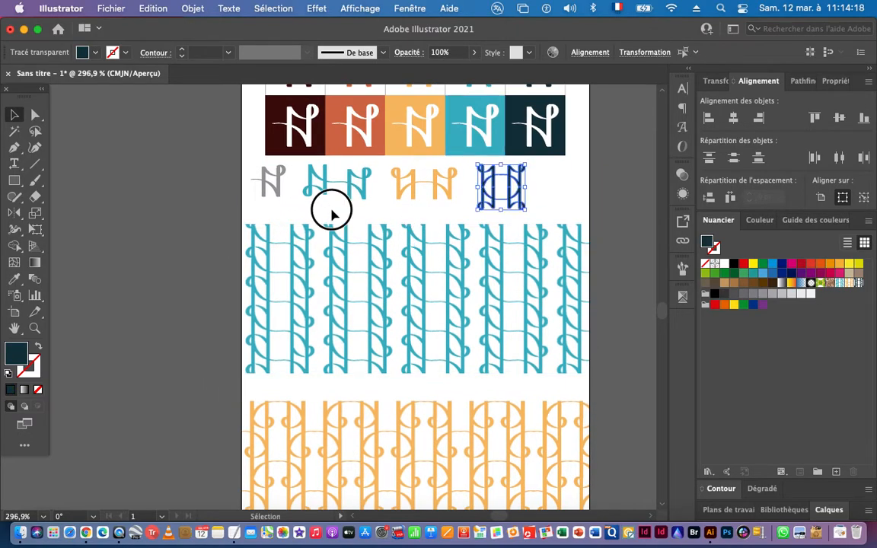
pyautogui.moveTo(331, 194); pyautogui.dragTo(421, 203)
pyautogui.moveTo(448, 205); pyautogui.dragTo(335, 239)
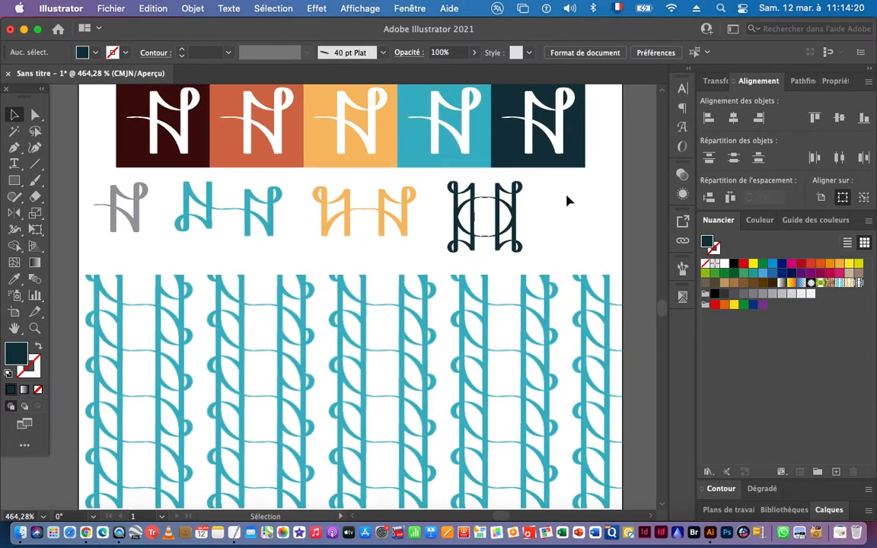
pyautogui.moveTo(554, 188); pyautogui.dragTo(454, 243)
pyautogui.click(364, 227)
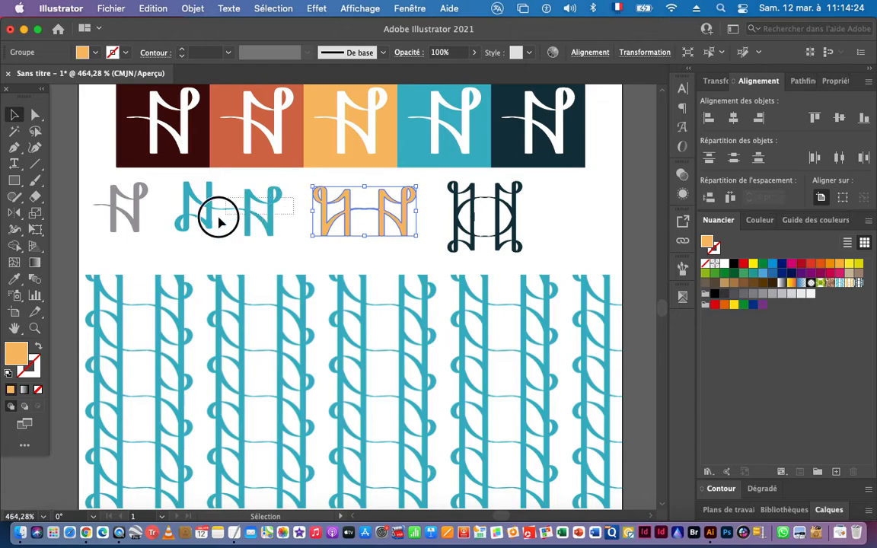
pyautogui.click(185, 236)
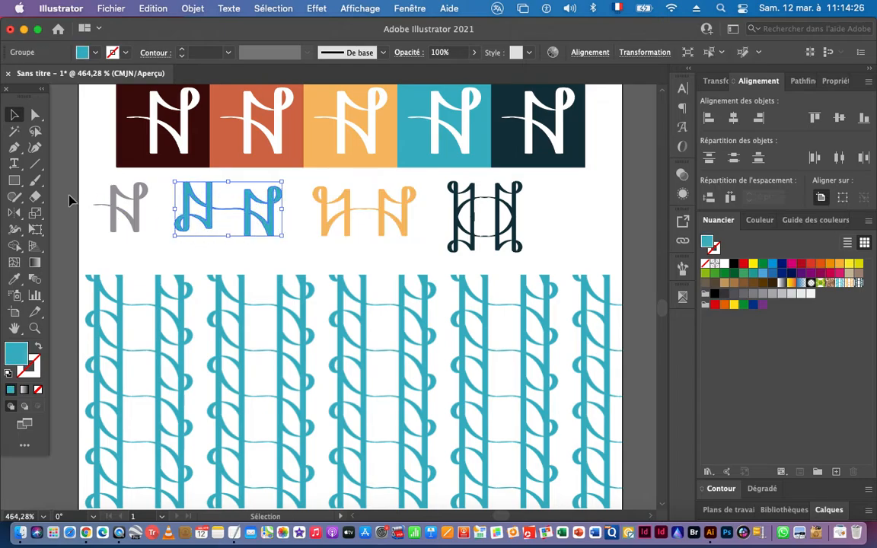
# - Align the vertical centres of the four monograms in the row, using the grey monogram as the key object
pyautogui.moveTo(87, 164); pyautogui.dragTo(519, 221)
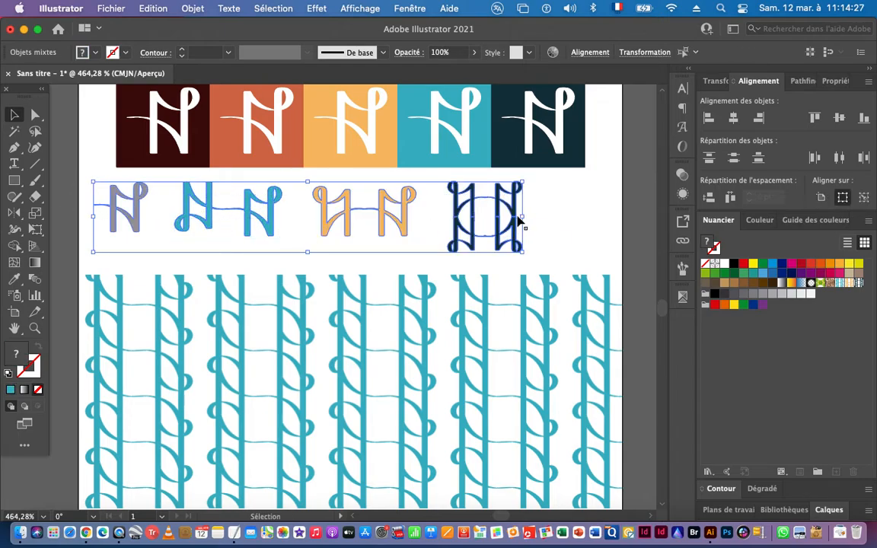
pyautogui.click(128, 215)
pyautogui.click(839, 117)
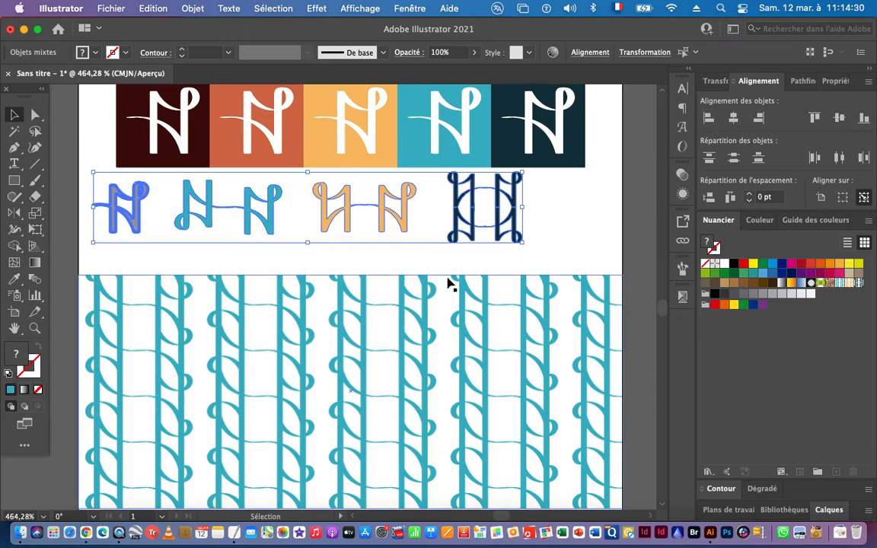
# - Scale down the turquoise, orange and dark monograms to match the grey one's height and move them closer together
pyautogui.click(561, 206)
pyautogui.moveTo(171, 190); pyautogui.dragTo(449, 207)
pyautogui.click(537, 220)
pyautogui.click(431, 199)
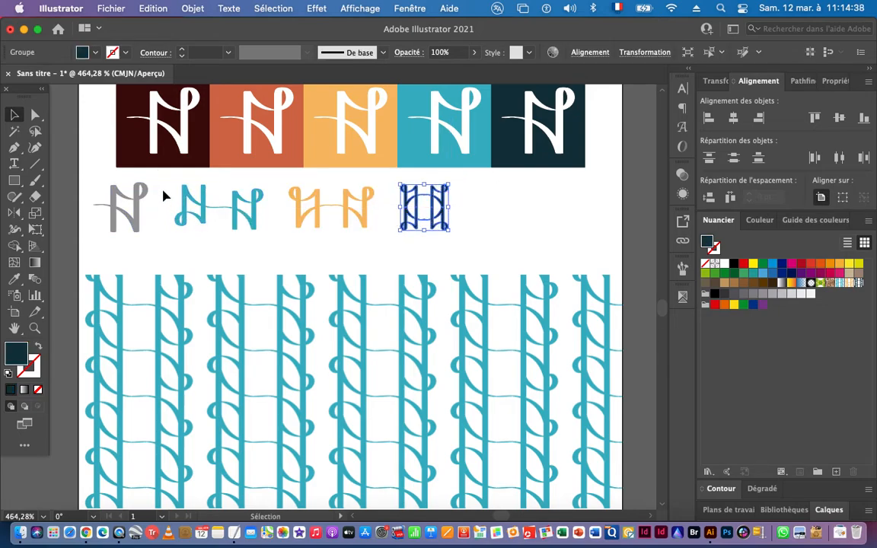
# - Group the row of four monograms and centre it horizontally on the artboard
pyautogui.moveTo(162, 197); pyautogui.dragTo(430, 231)
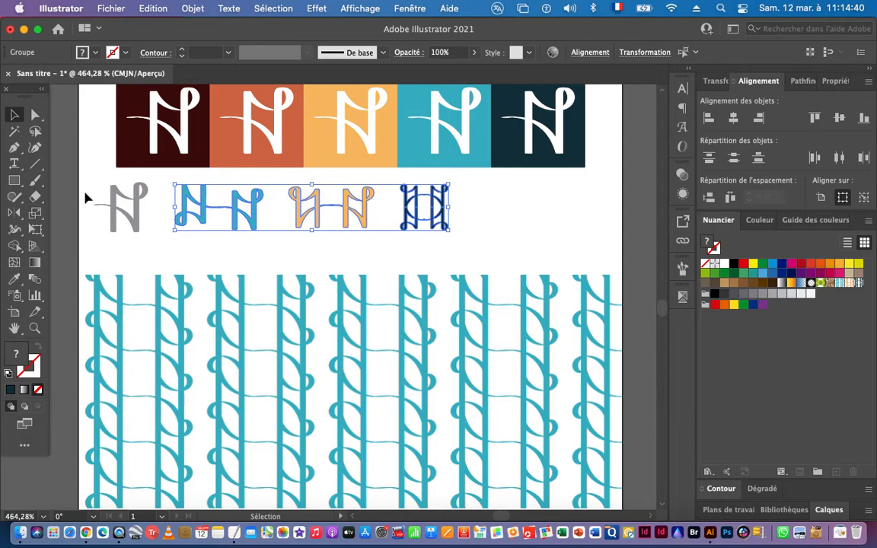
pyautogui.moveTo(86, 198); pyautogui.dragTo(454, 231)
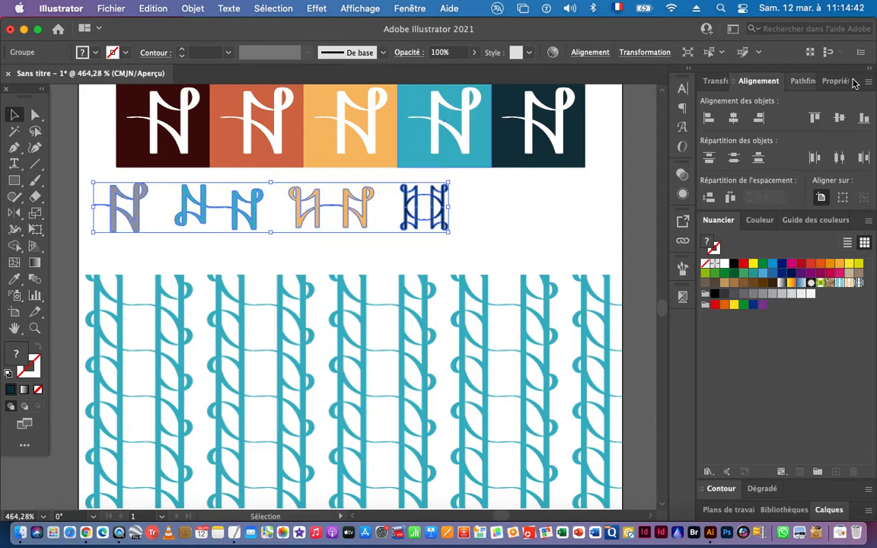
pyautogui.click(732, 118)
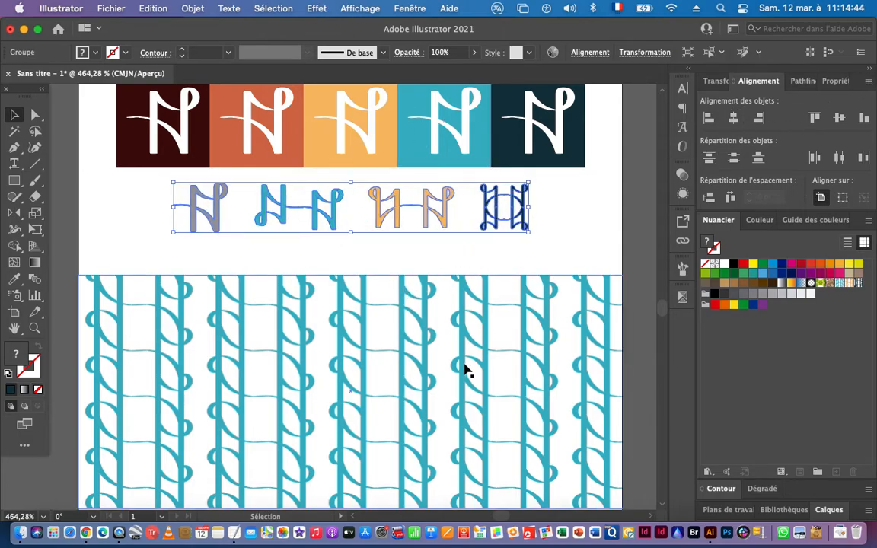
# - Move the three pattern-filled rectangles up together, closer to the monogram row
pyautogui.scroll(-5, 333, 358)
pyautogui.scroll(-3, 431, 303)
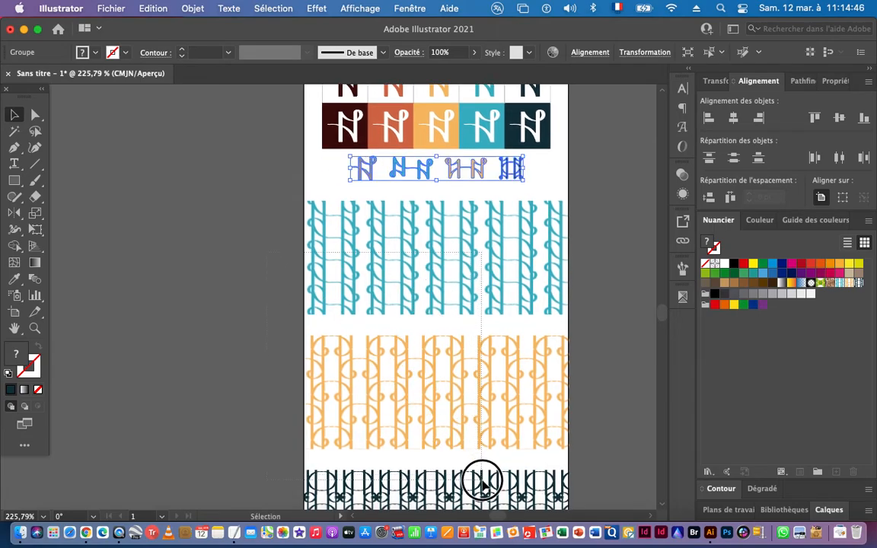
pyautogui.moveTo(457, 248); pyautogui.dragTo(456, 234)
pyautogui.click(611, 257)
# - Move the orange and dark pattern rectangles up so that all three pattern rectangles touch without gaps
pyautogui.moveTo(472, 350); pyautogui.dragTo(478, 259)
pyautogui.moveTo(466, 370); pyautogui.dragTo(455, 324)
pyautogui.click(407, 344)
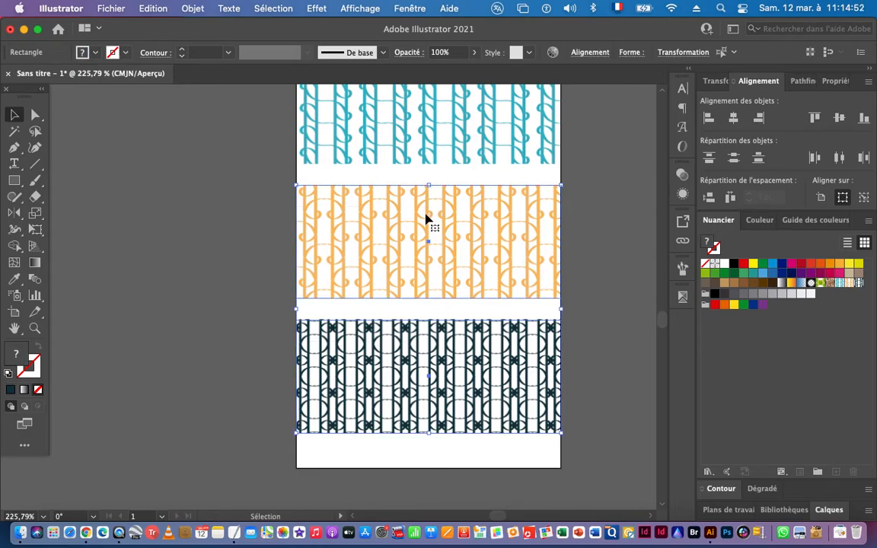
pyautogui.moveTo(426, 219); pyautogui.dragTo(427, 198)
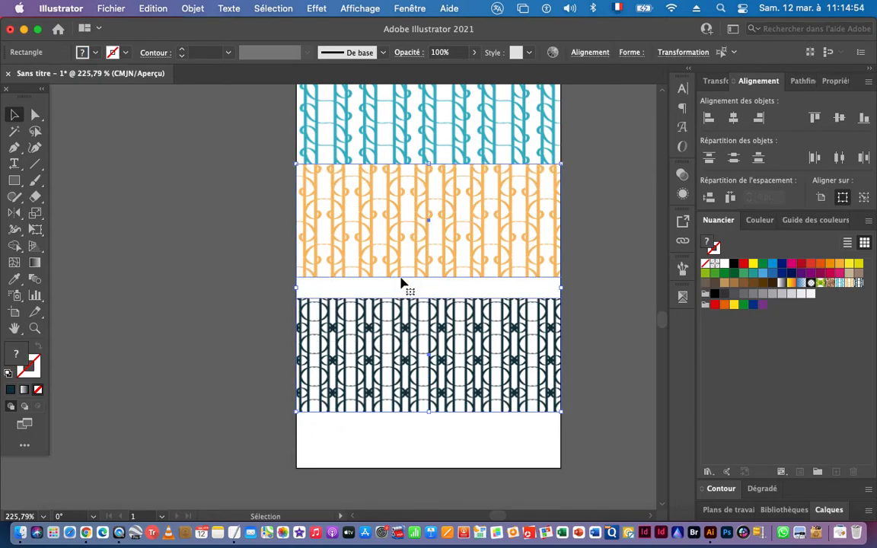
pyautogui.click(268, 314)
pyautogui.moveTo(417, 336); pyautogui.dragTo(421, 318)
# - Select all three pattern rectangles and stretch them down to the artboard's lower edge
pyautogui.press('super+a')
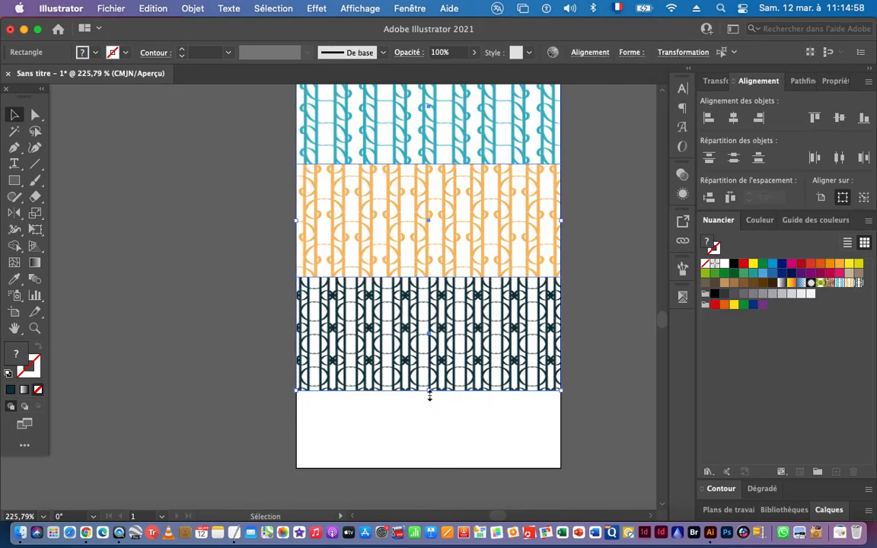
pyautogui.moveTo(431, 390); pyautogui.dragTo(427, 468)
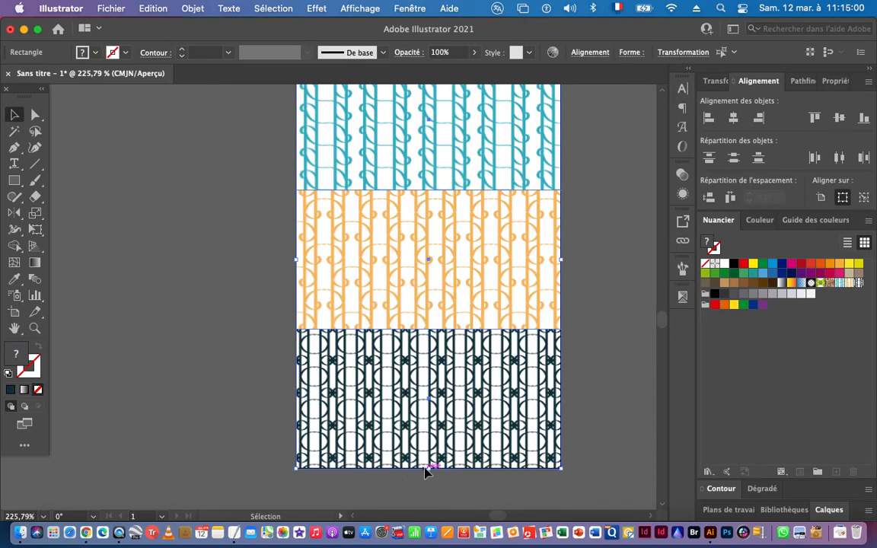
pyautogui.click(188, 305)
# - Review the monogram row and the three pattern bands up close, then check the whole brand board
pyautogui.moveTo(500, 328); pyautogui.dragTo(361, 337)
pyautogui.moveTo(495, 270); pyautogui.dragTo(438, 370)
pyautogui.moveTo(383, 371); pyautogui.dragTo(544, 335)
pyautogui.moveTo(467, 389); pyautogui.dragTo(459, 311)
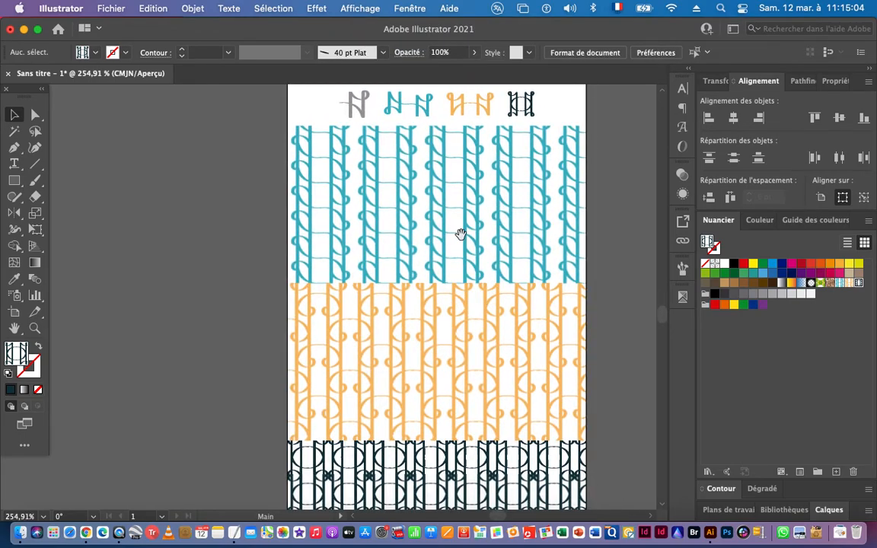
pyautogui.moveTo(460, 233); pyautogui.dragTo(462, 394)
pyautogui.moveTo(477, 249); pyautogui.dragTo(430, 213)
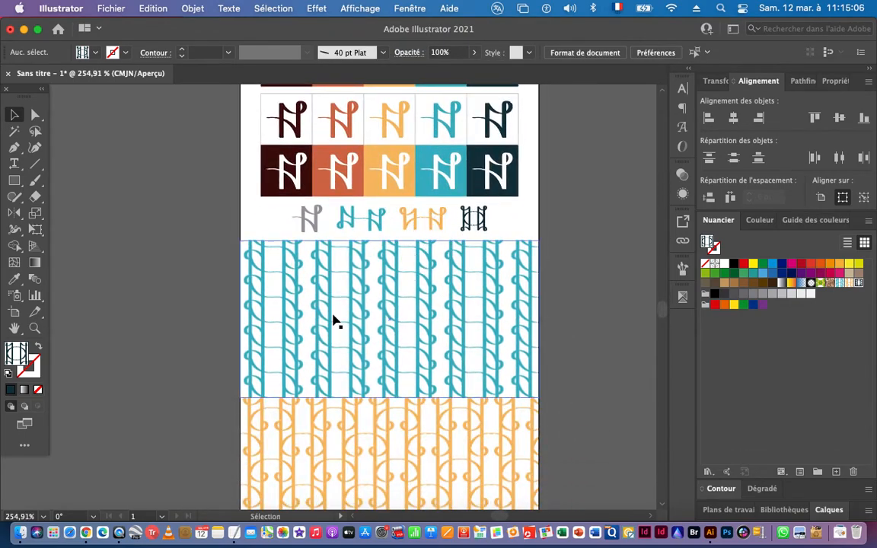
pyautogui.scroll(-2, 373, 327)
pyautogui.hscroll(-1, 373, 327)
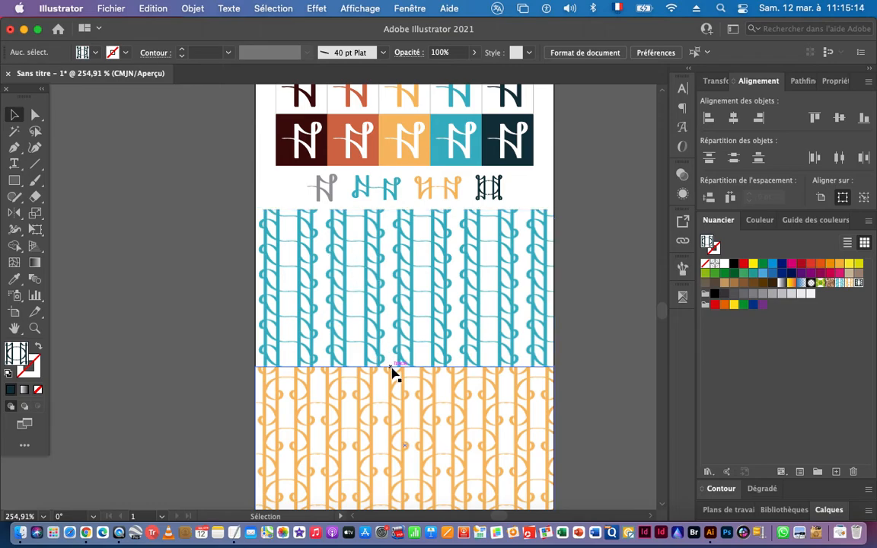
pyautogui.scroll(-5, 391, 371)
pyautogui.hscroll(-1, 391, 372)
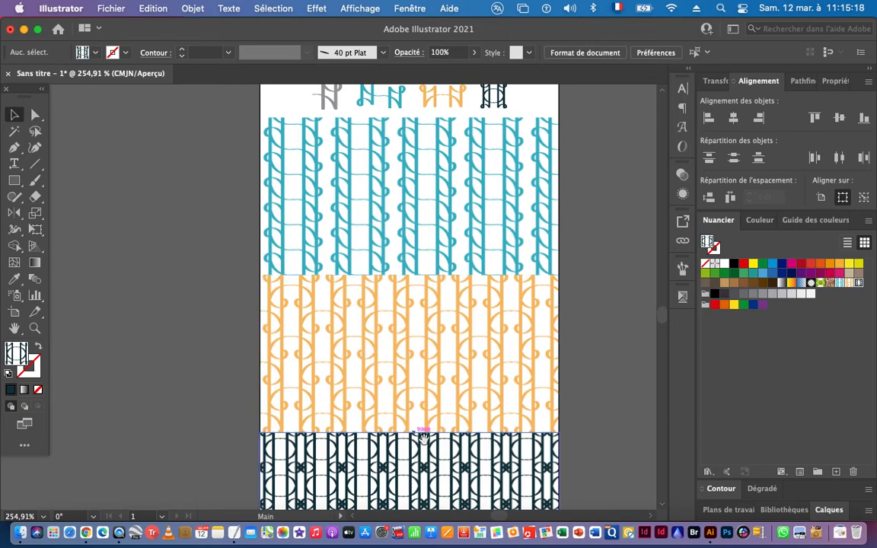
pyautogui.scroll(-6, 381, 305)
pyautogui.press('super+space')
pyautogui.moveTo(365, 370); pyautogui.dragTo(531, 383)
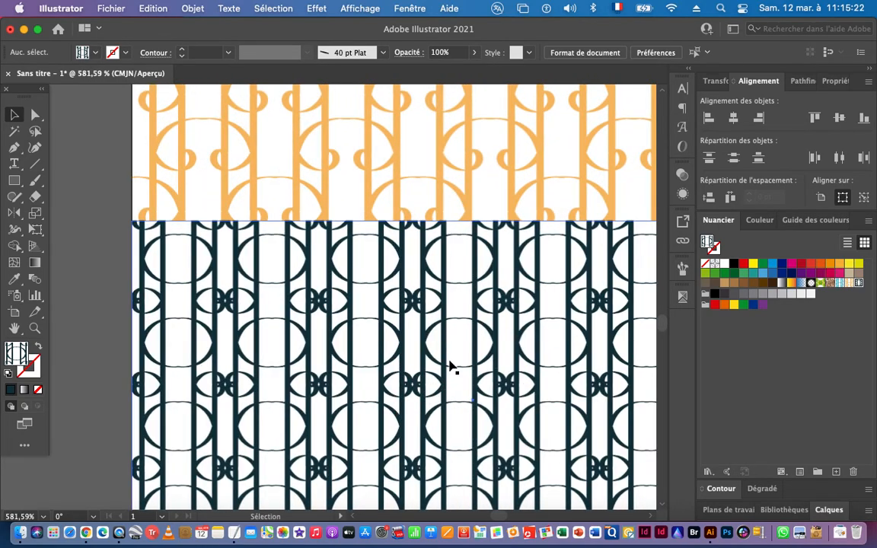
pyautogui.press('super+space')
pyautogui.moveTo(531, 384); pyautogui.dragTo(337, 385)
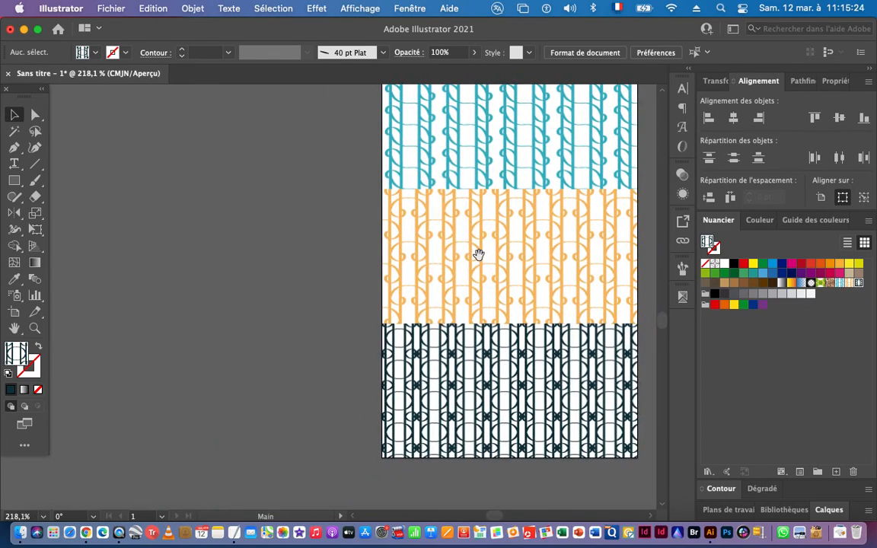
pyautogui.moveTo(477, 255); pyautogui.dragTo(437, 426)
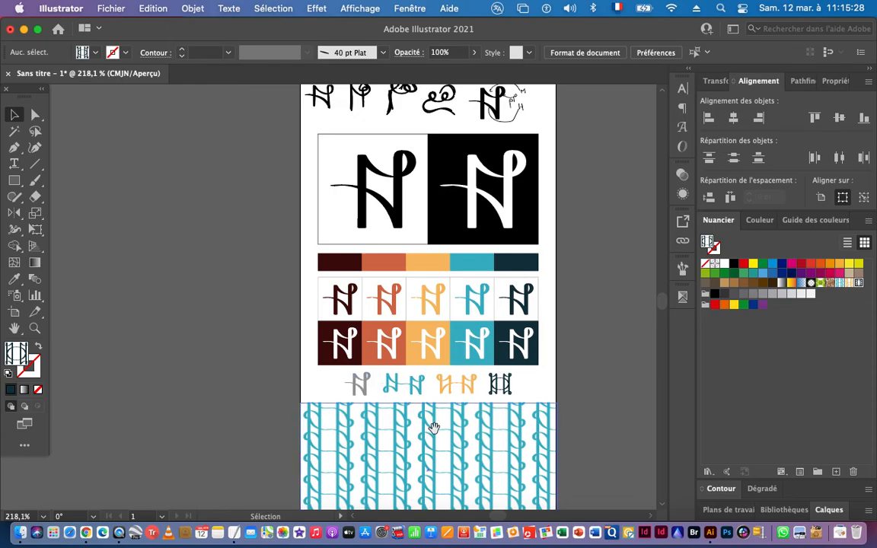
pyautogui.moveTo(426, 446); pyautogui.dragTo(429, 379)
pyautogui.scroll(-10, 427, 446)
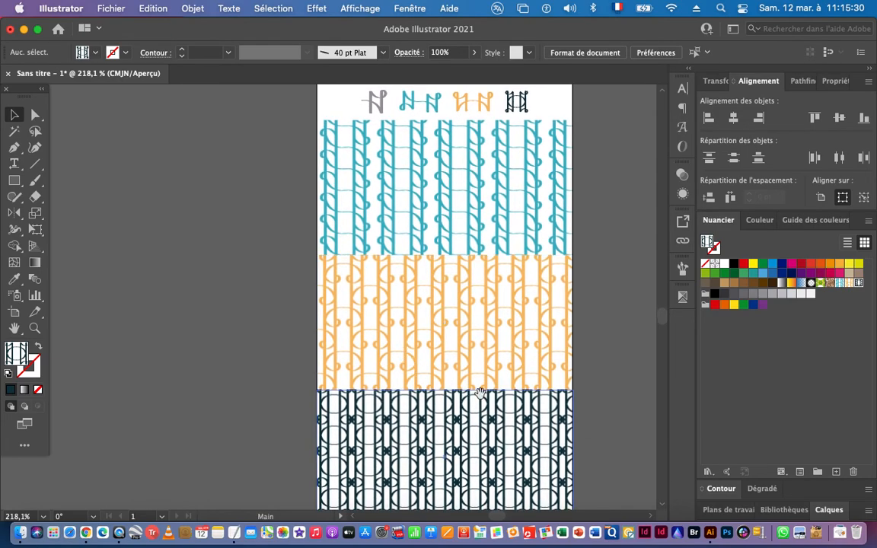
pyautogui.press('super+space')
pyautogui.moveTo(485, 393); pyautogui.dragTo(360, 392)
pyautogui.moveTo(453, 296); pyautogui.dragTo(450, 338)
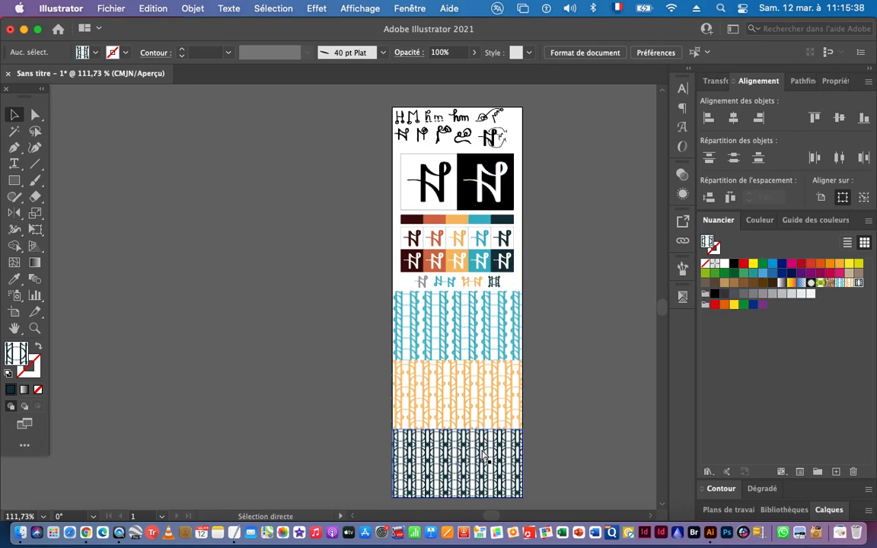
pyautogui.press('super+Tab')
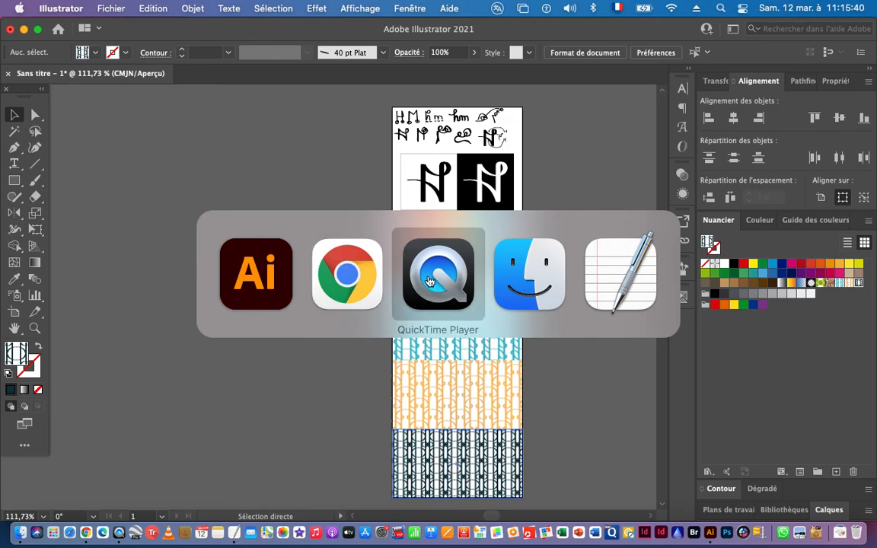